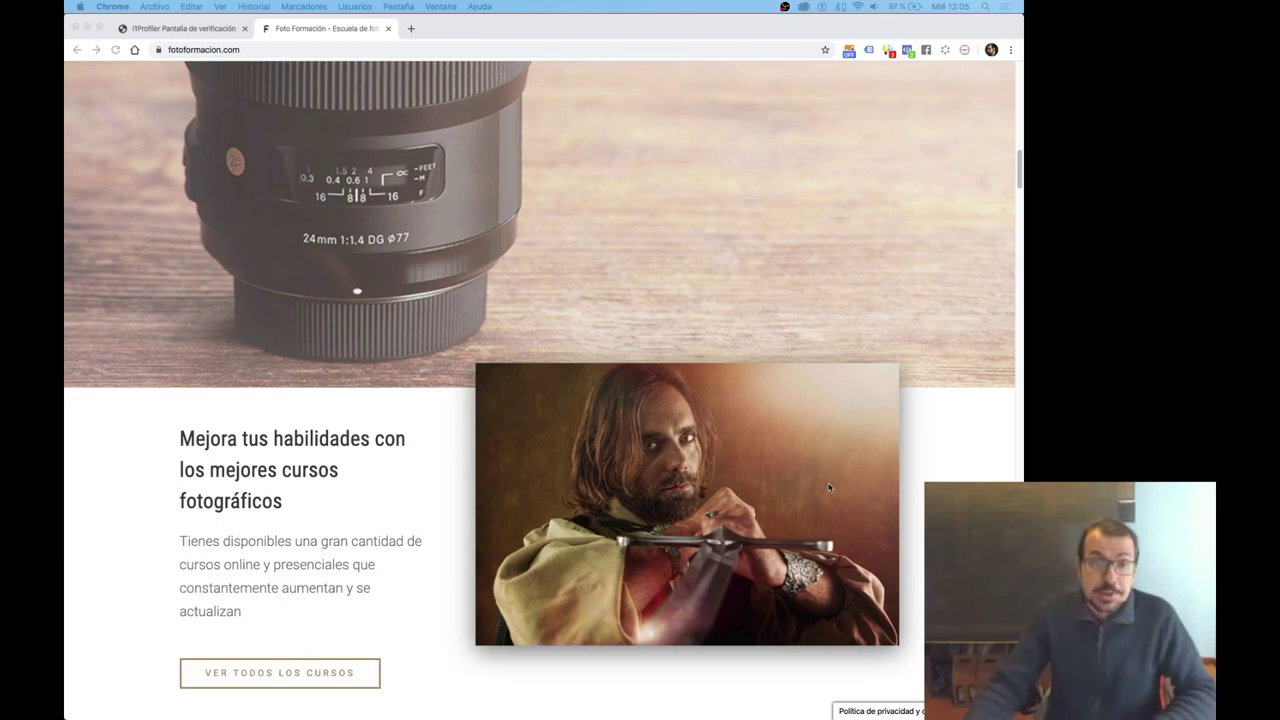
# Scroll up to the fotoformacion.com header and the #YO ME QUEDO EN CASA FOTO offers.
pyautogui.scroll(2, 557, 289)
pyautogui.scroll(10, 571, 349)
pyautogui.scroll(2, 739, 414)
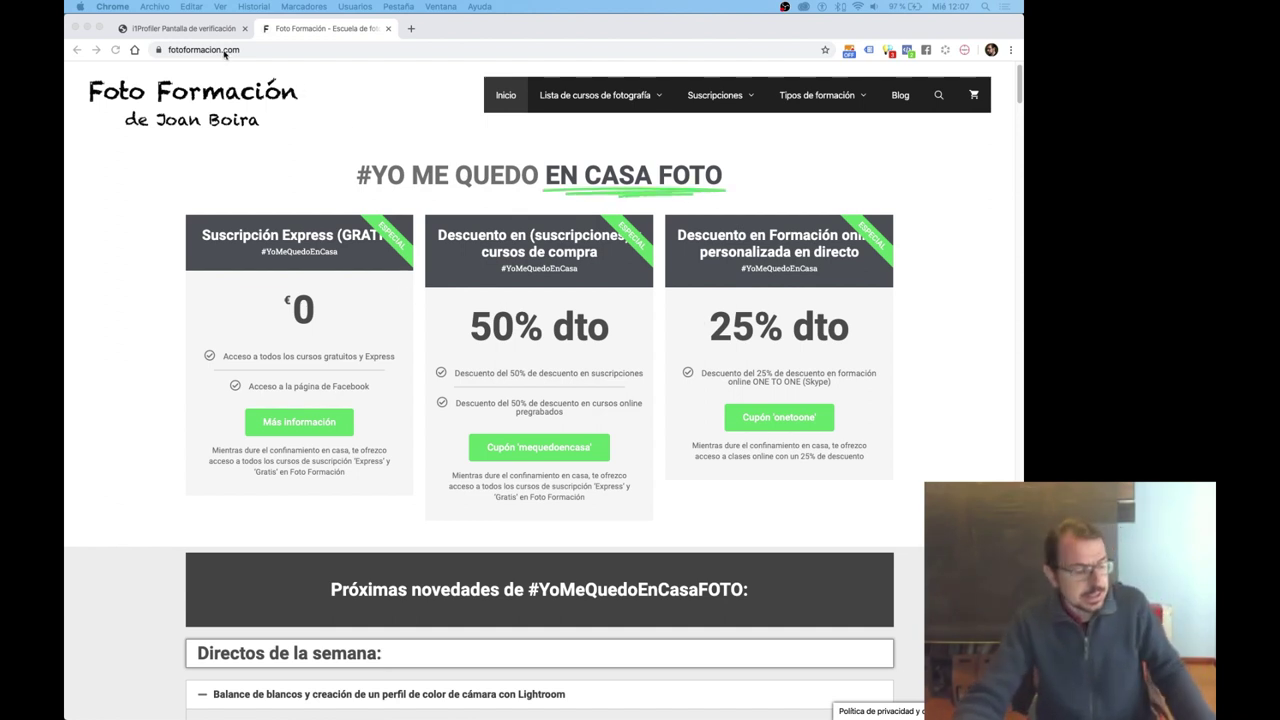
# Switch from Chrome to Capture One 20 showing the lake photo JBG_5361.NEF.
pyautogui.press('super+Tab')
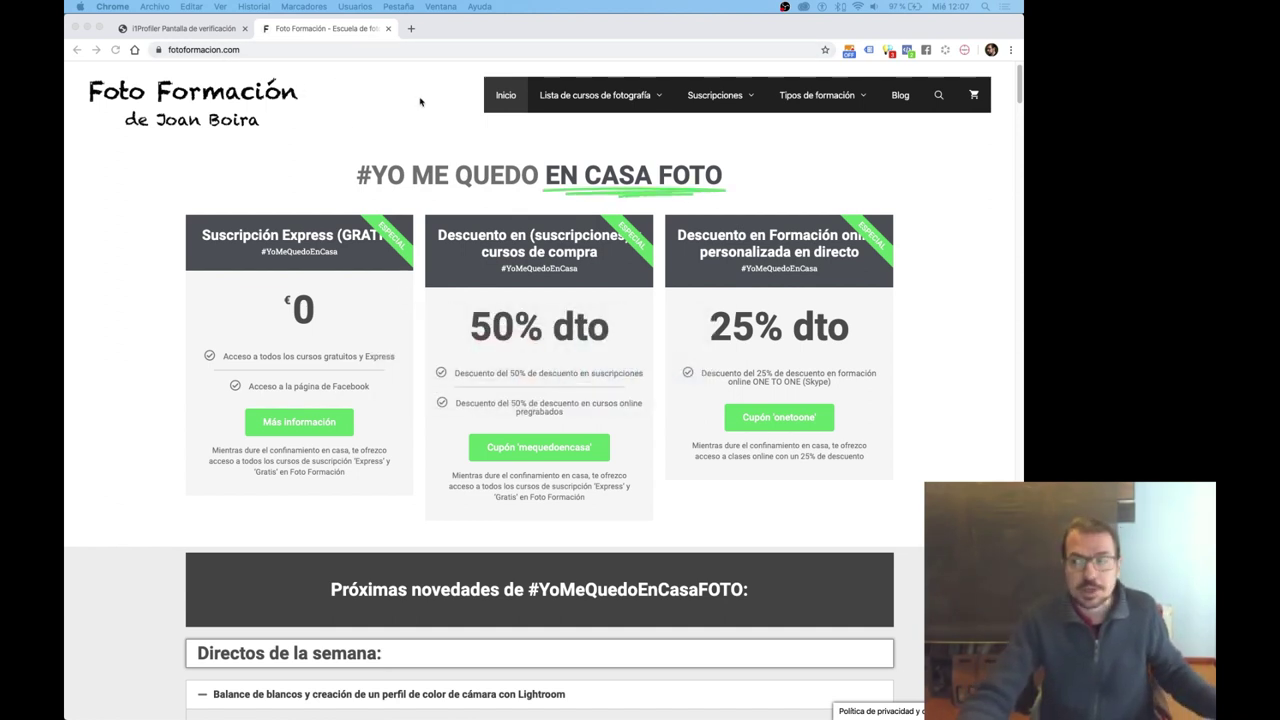
pyautogui.press('super+Tab')
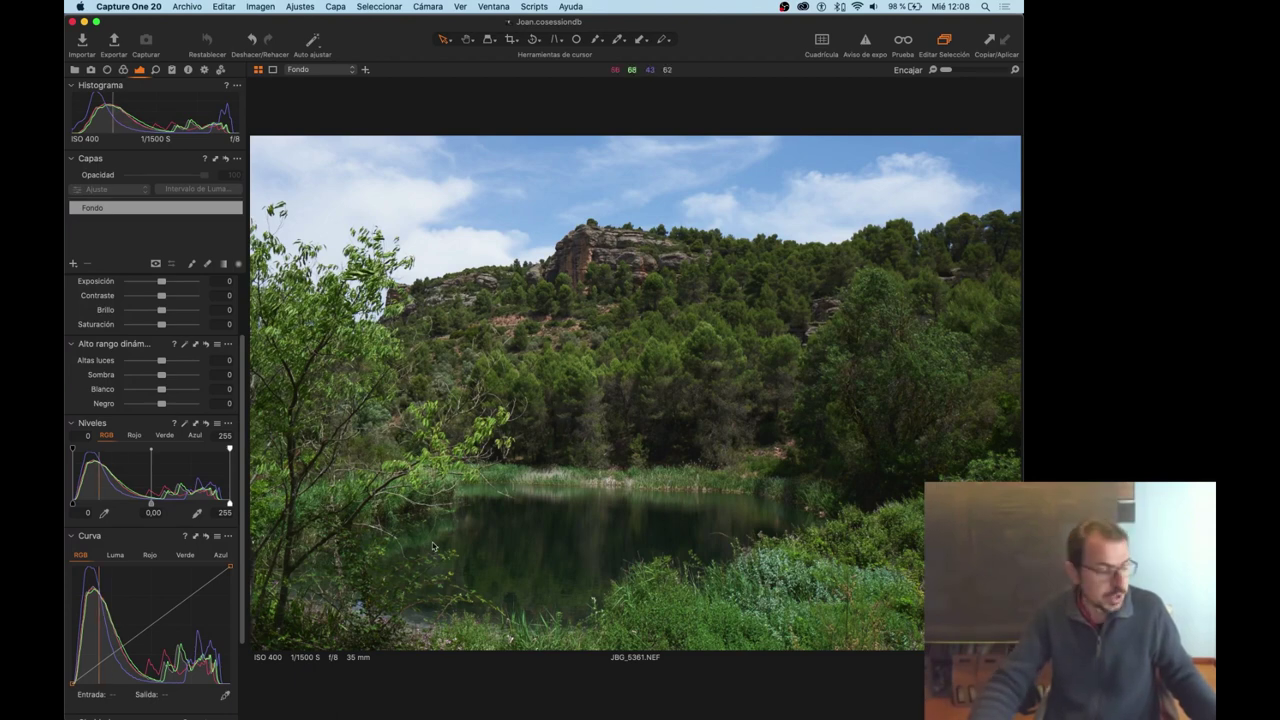
# Return to Chrome and show the i1Profiler verification report for the LCD2090UXi display.
pyautogui.press('super+Tab')
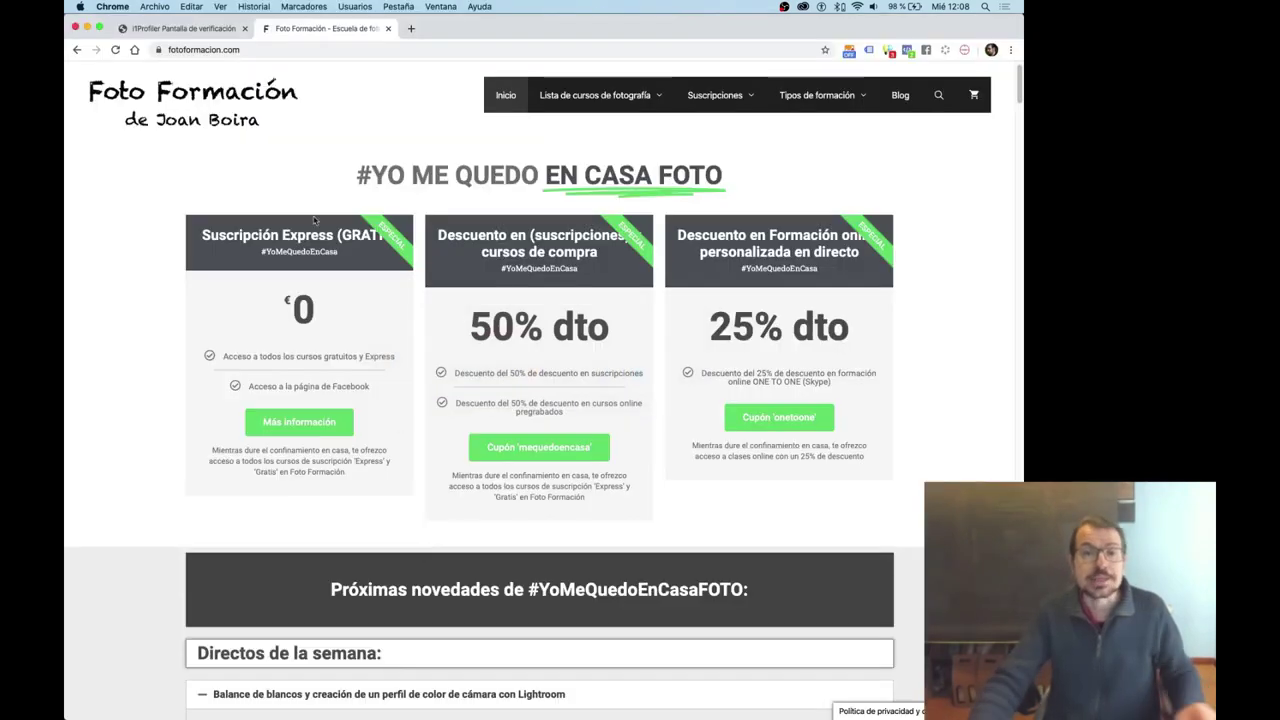
pyautogui.click(180, 28)
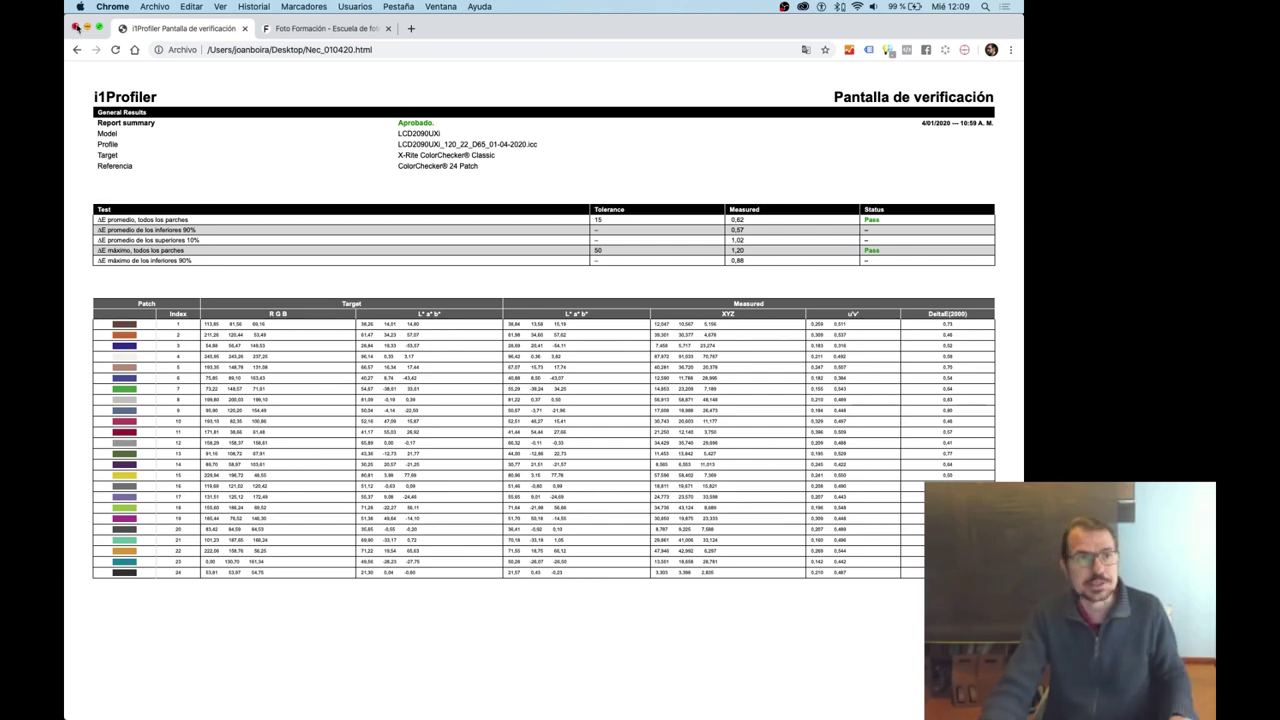
# Minimize the Chrome window so Capture One and the lake photo are visible.
pyautogui.click(87, 28)
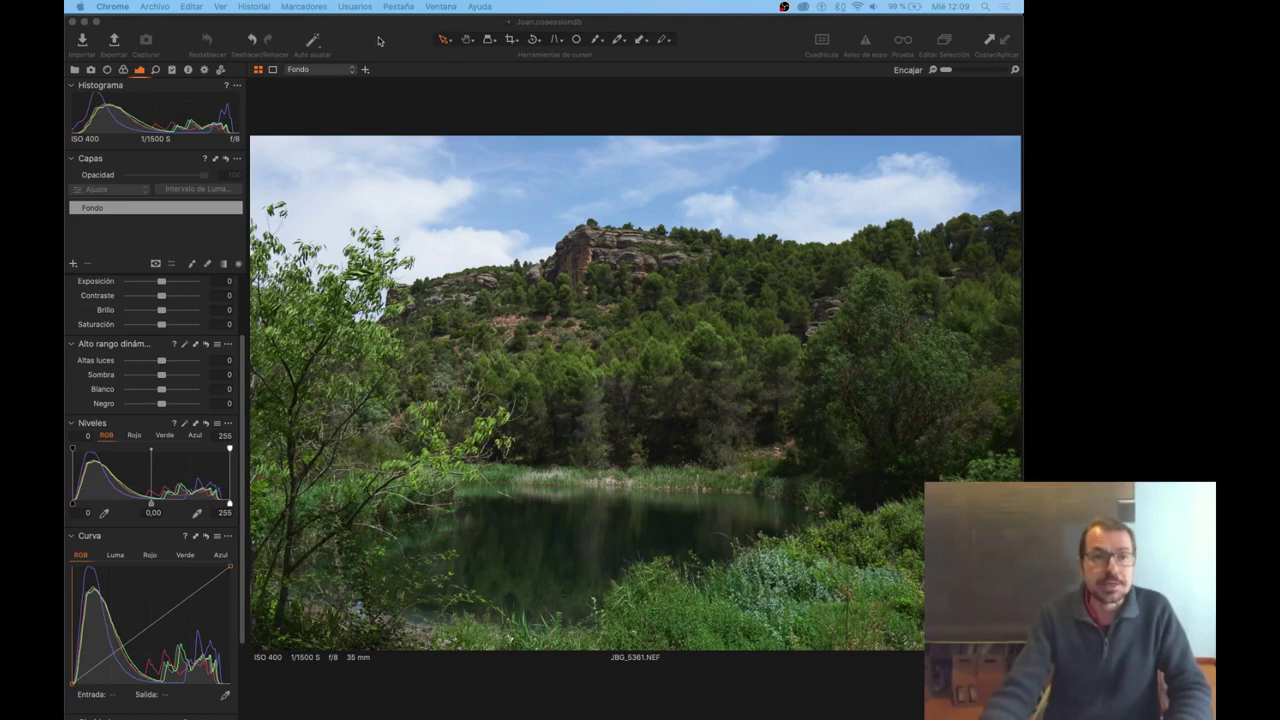
pyautogui.click(207, 39)
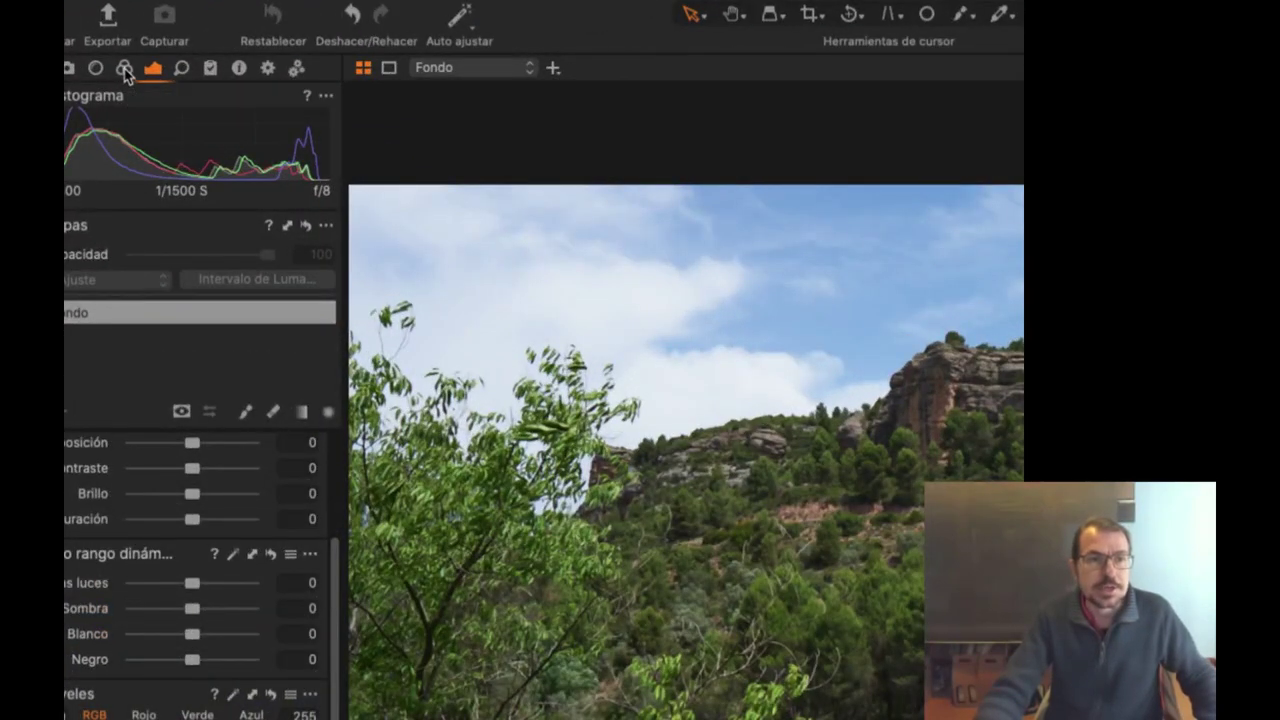
# Show the Color tools and review the Curva options, keeping Automático.
pyautogui.click(124, 70)
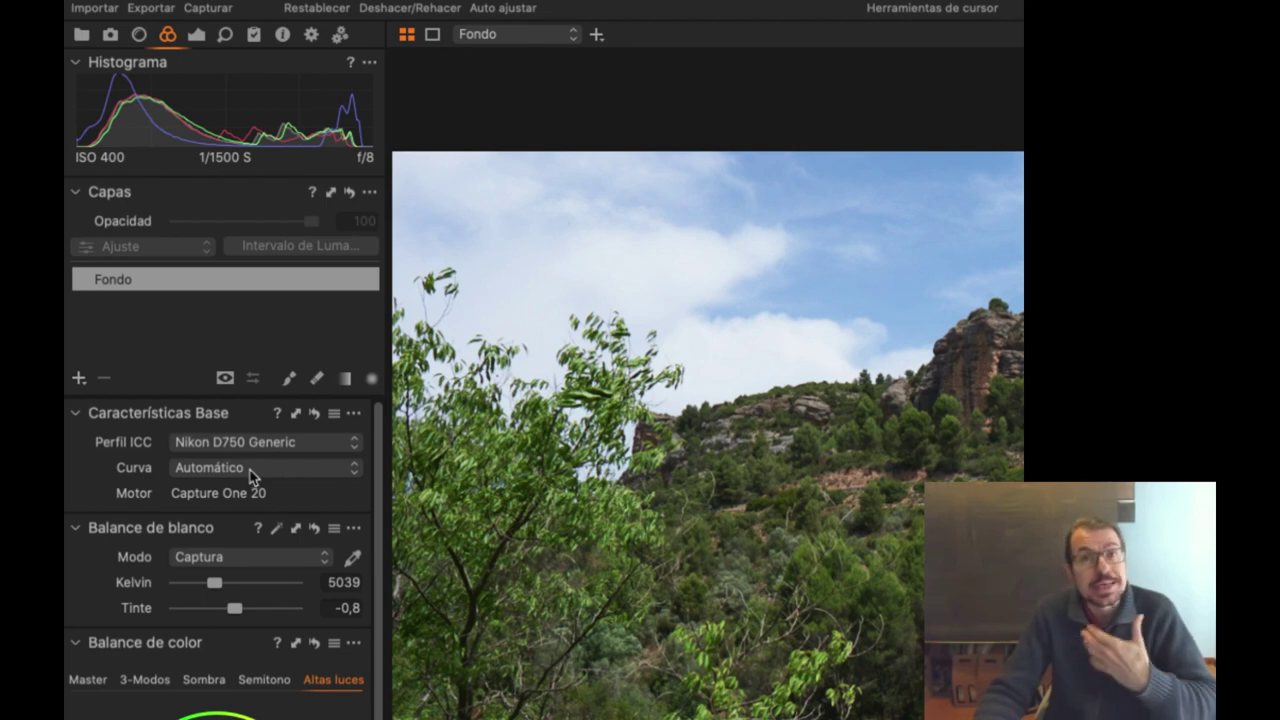
pyautogui.click(330, 470)
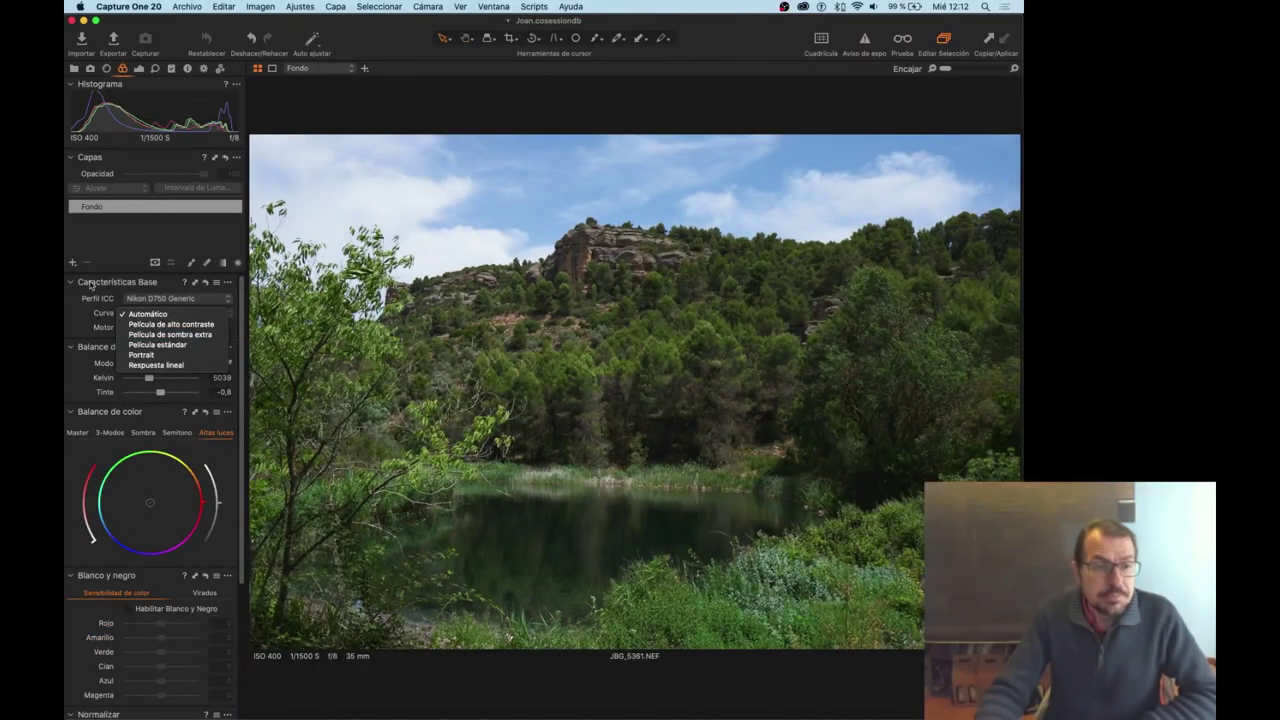
# Float Base Characteristics at the top left with the tool column hidden, keeping Automático.
pyautogui.click(148, 286)
pyautogui.moveTo(127, 286)
pyautogui.mouseDown()
pyautogui.moveTo(852, 323)
pyautogui.moveTo(863, 241)
pyautogui.mouseUp()
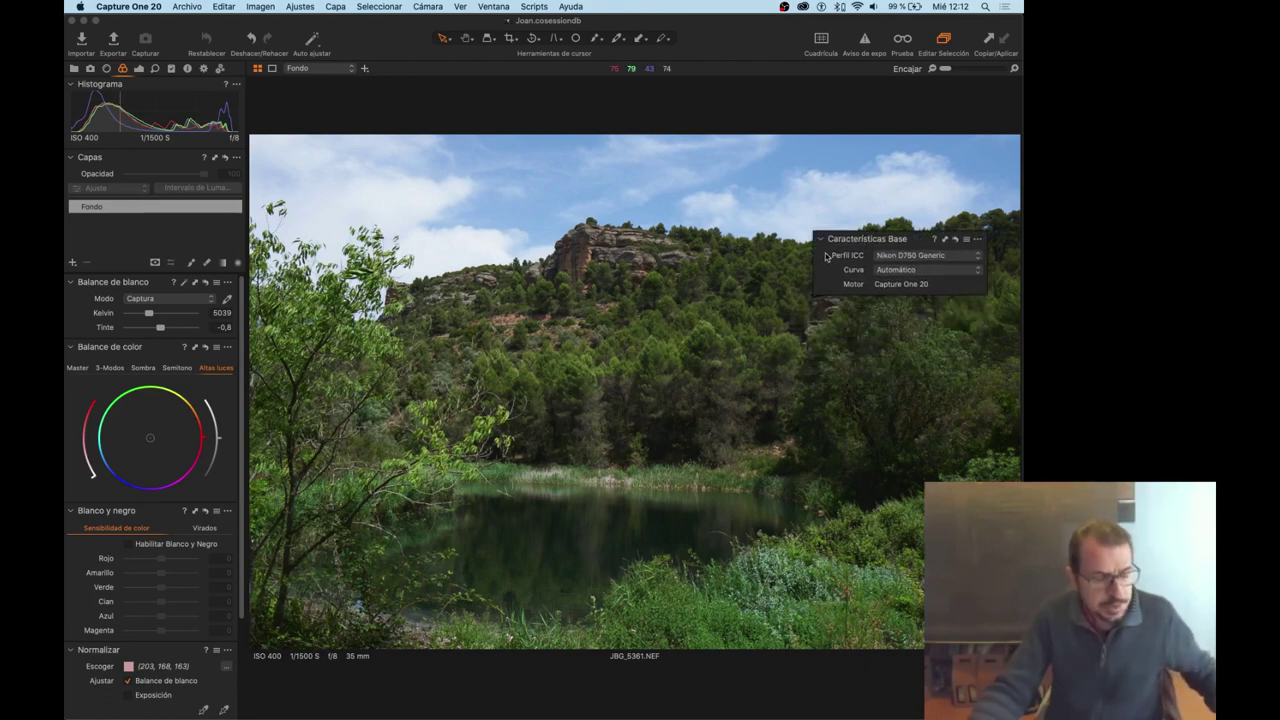
pyautogui.press('super+t')
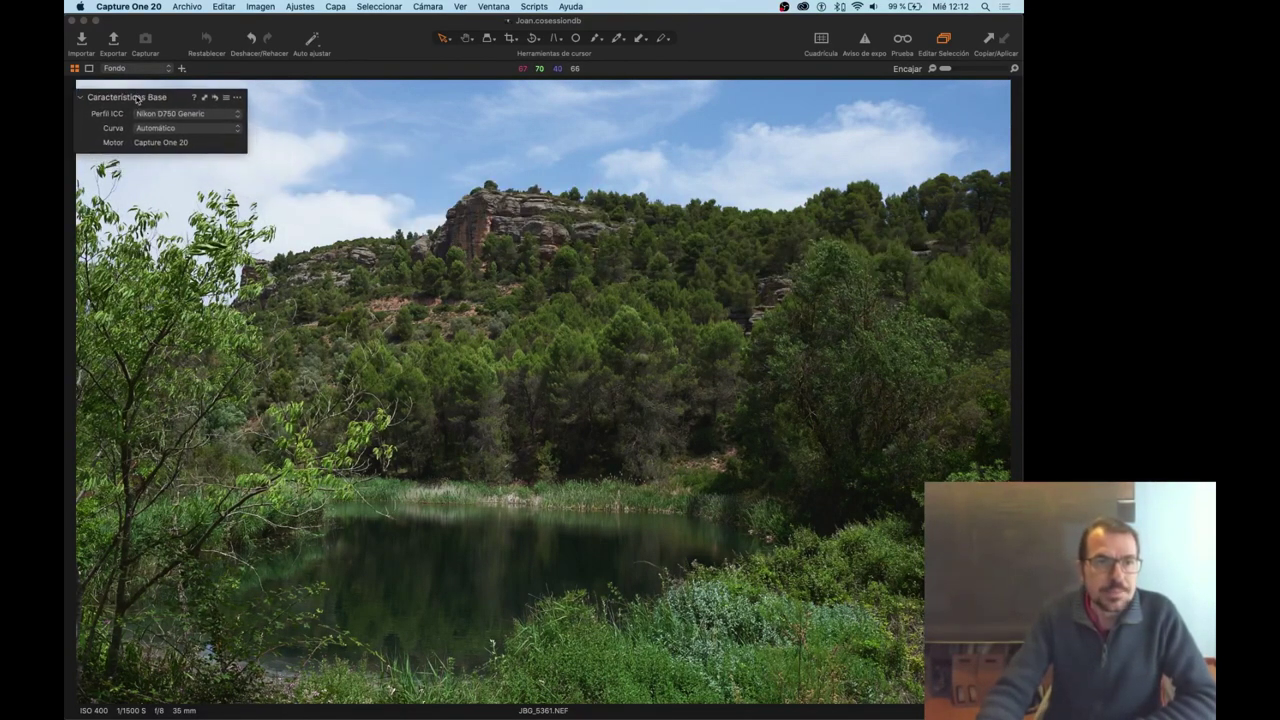
pyautogui.moveTo(877, 239); pyautogui.dragTo(138, 95)
pyautogui.click(135, 96)
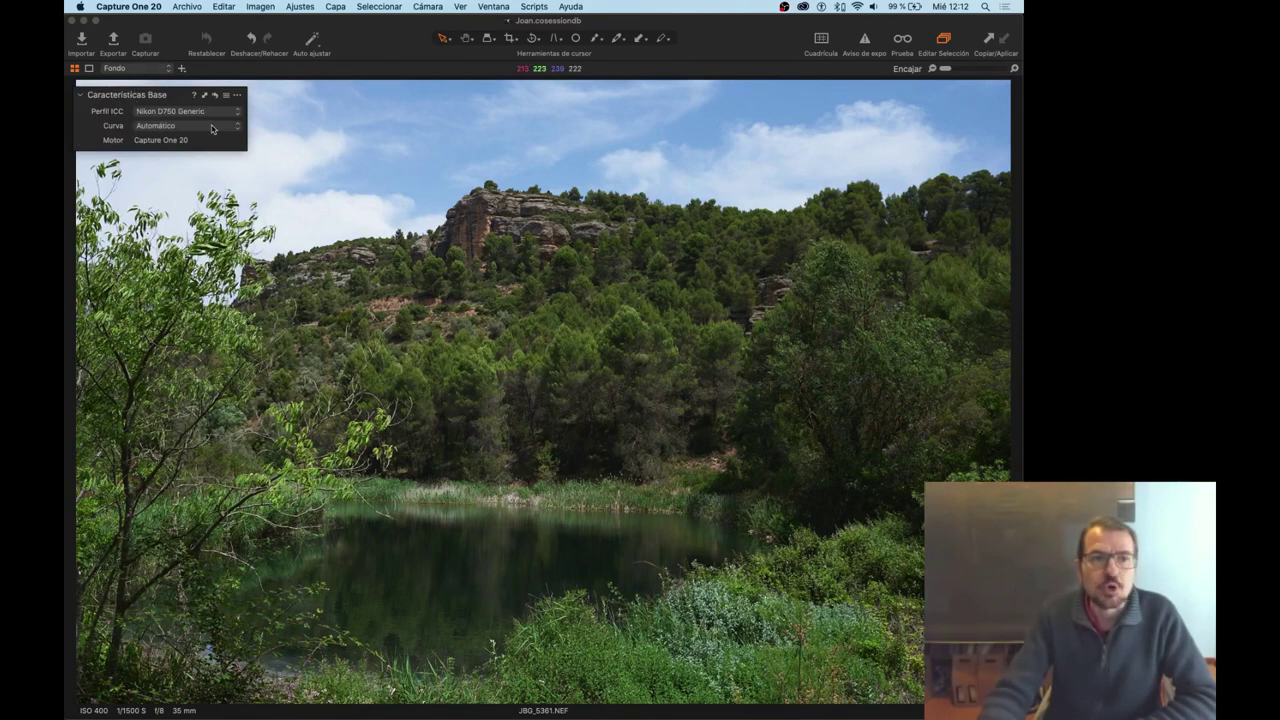
pyautogui.click(226, 127)
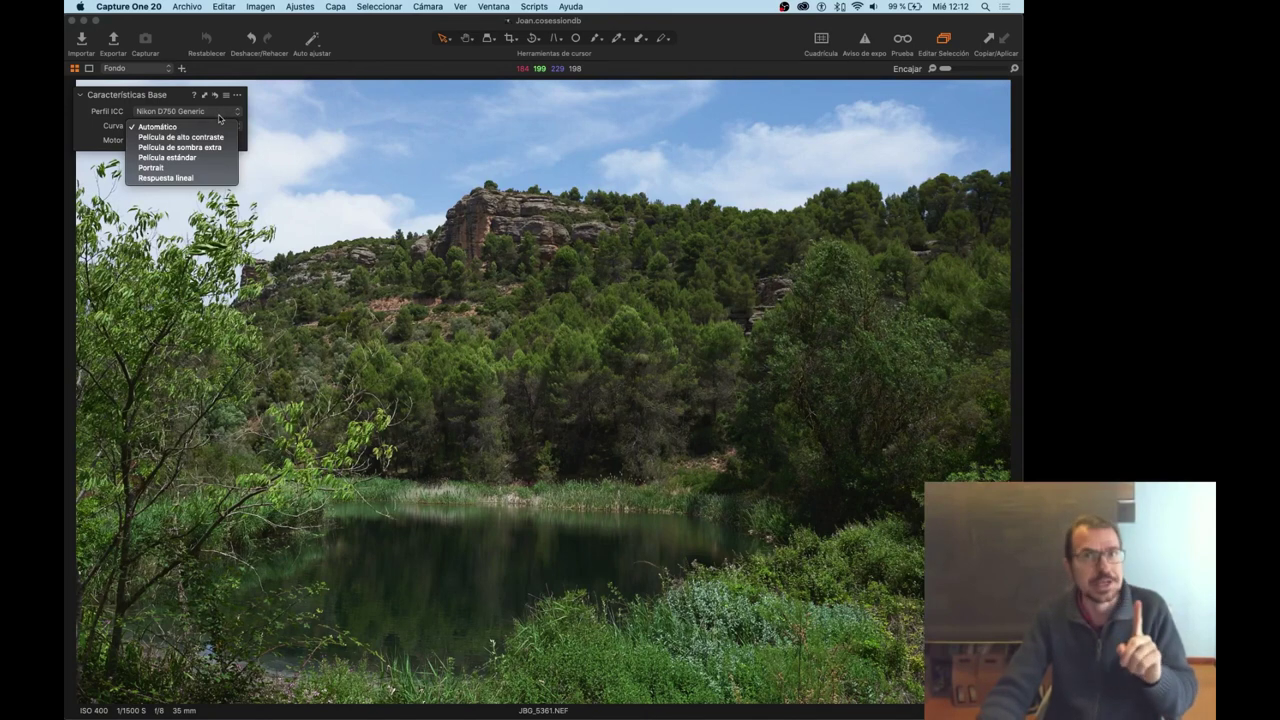
# Set the Curva to Respuesta lineal, then move the floating tool aside and re-expand it.
pyautogui.click(187, 178)
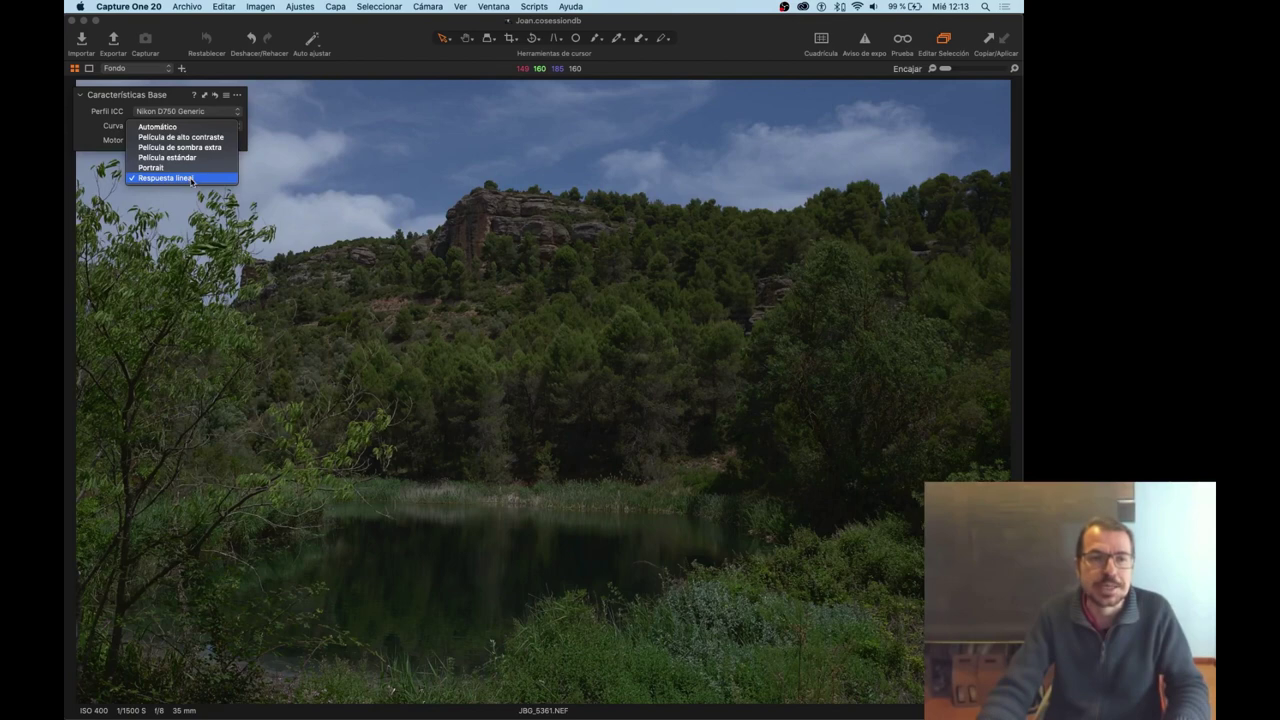
pyautogui.click(191, 179)
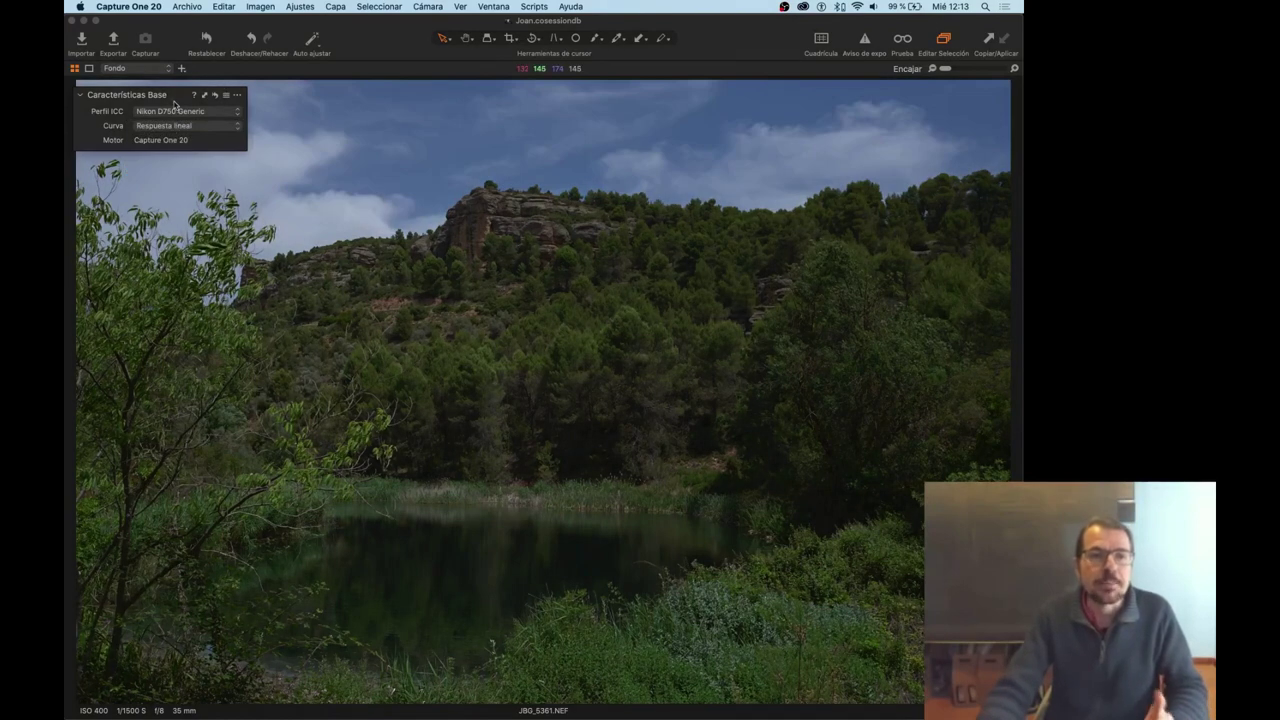
pyautogui.moveTo(174, 103); pyautogui.dragTo(611, 355)
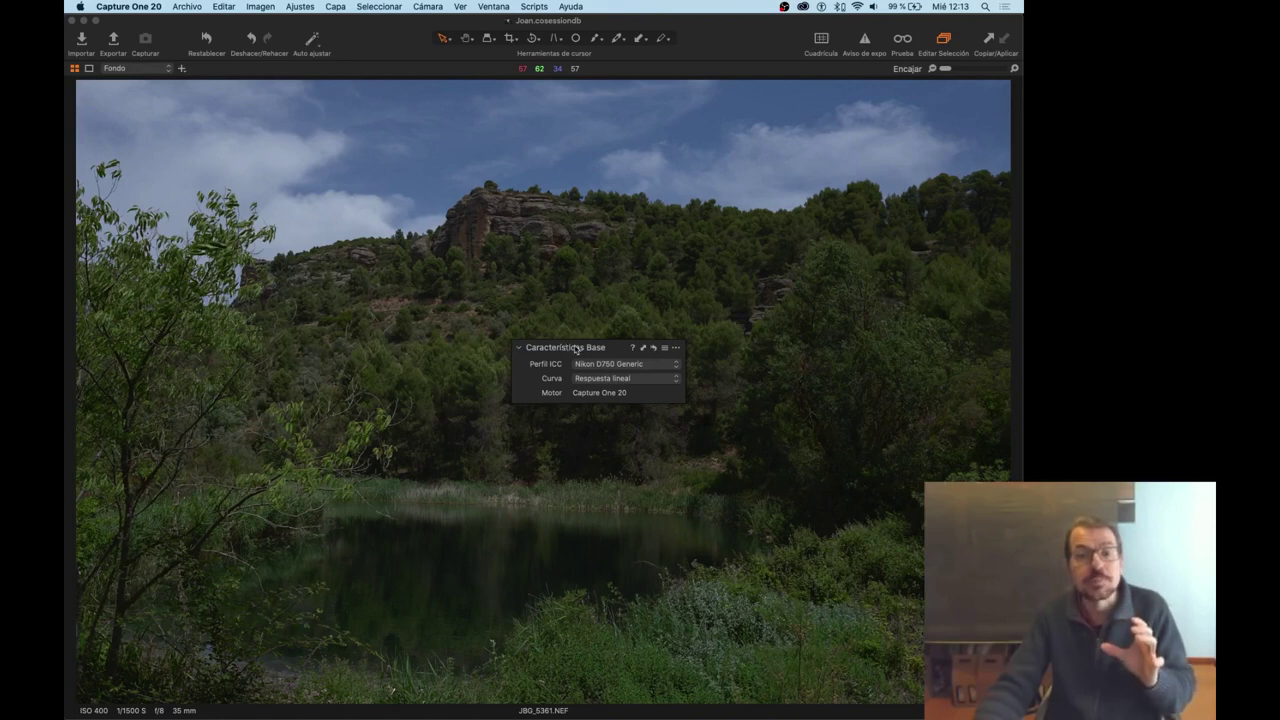
pyautogui.moveTo(577, 347); pyautogui.dragTo(267, 354)
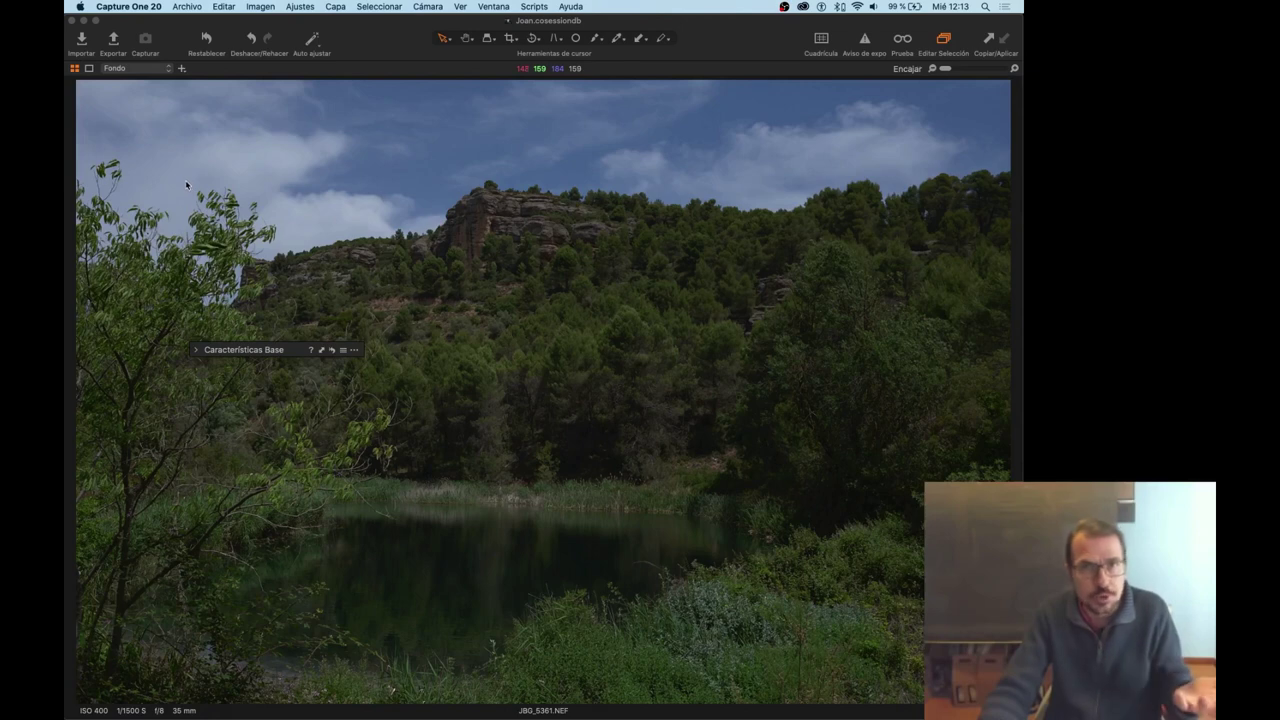
pyautogui.click(204, 350)
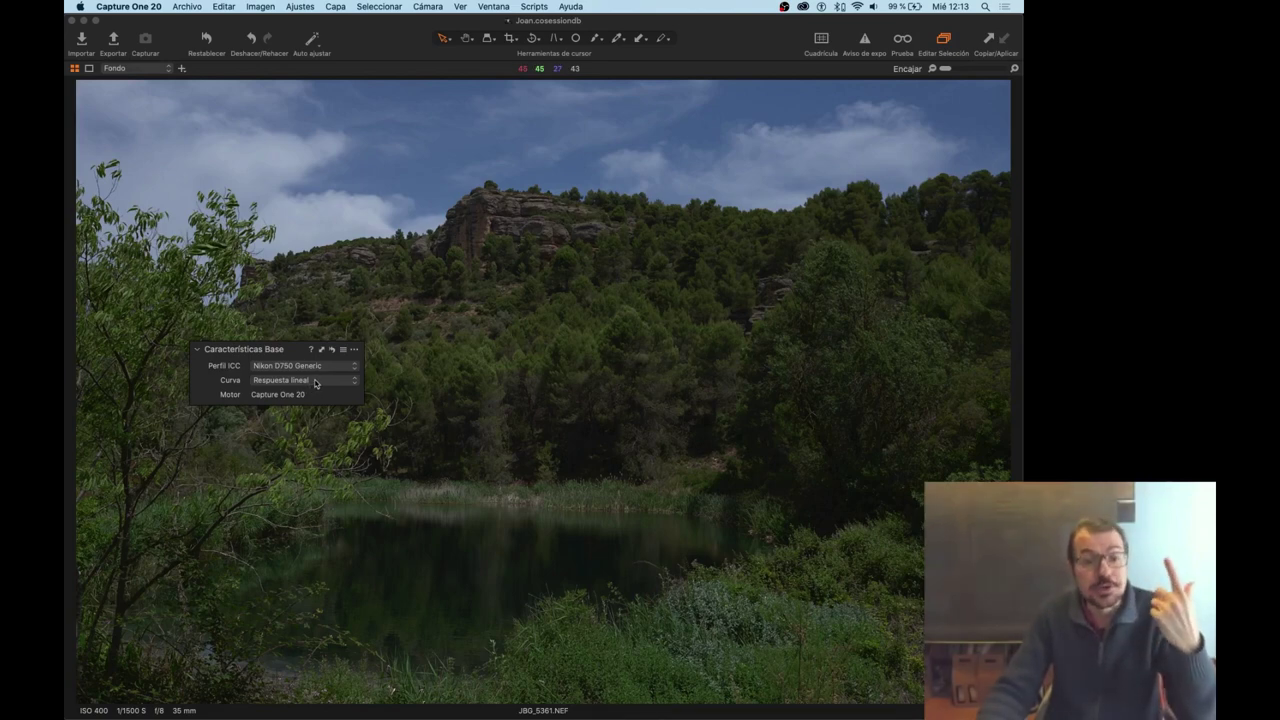
pyautogui.click(316, 383)
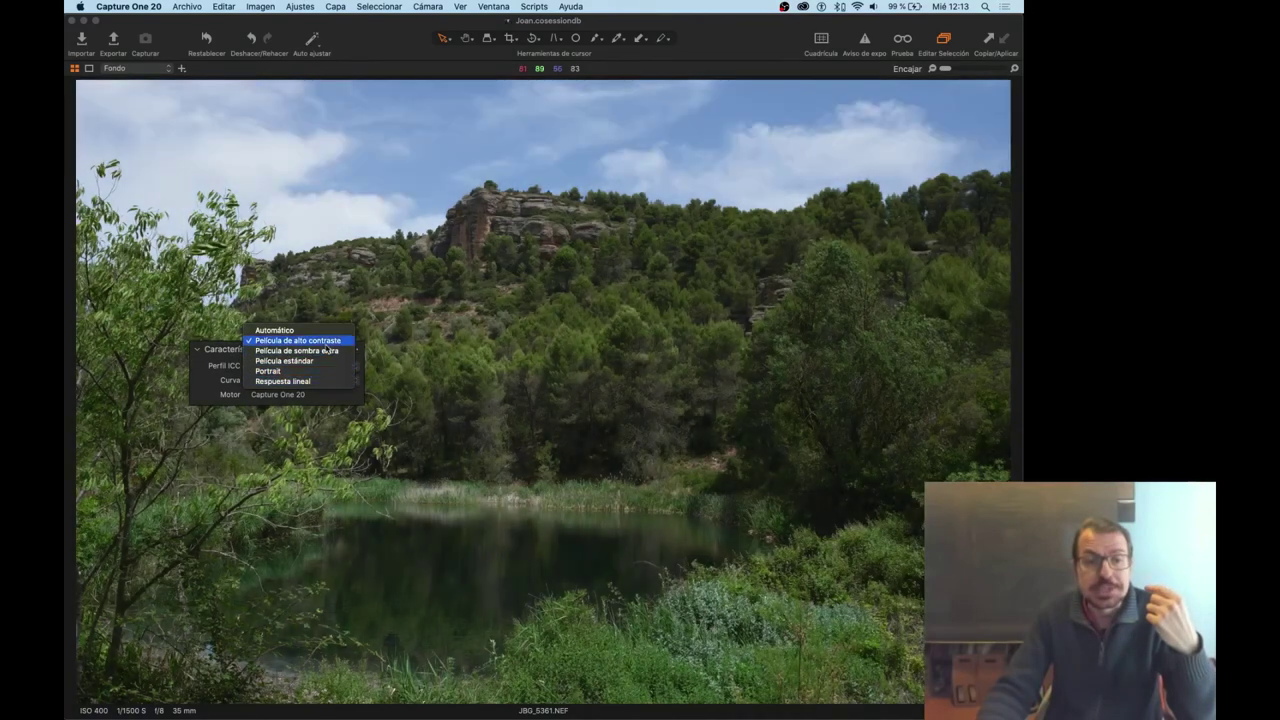
pyautogui.click(322, 360)
pyautogui.click(322, 383)
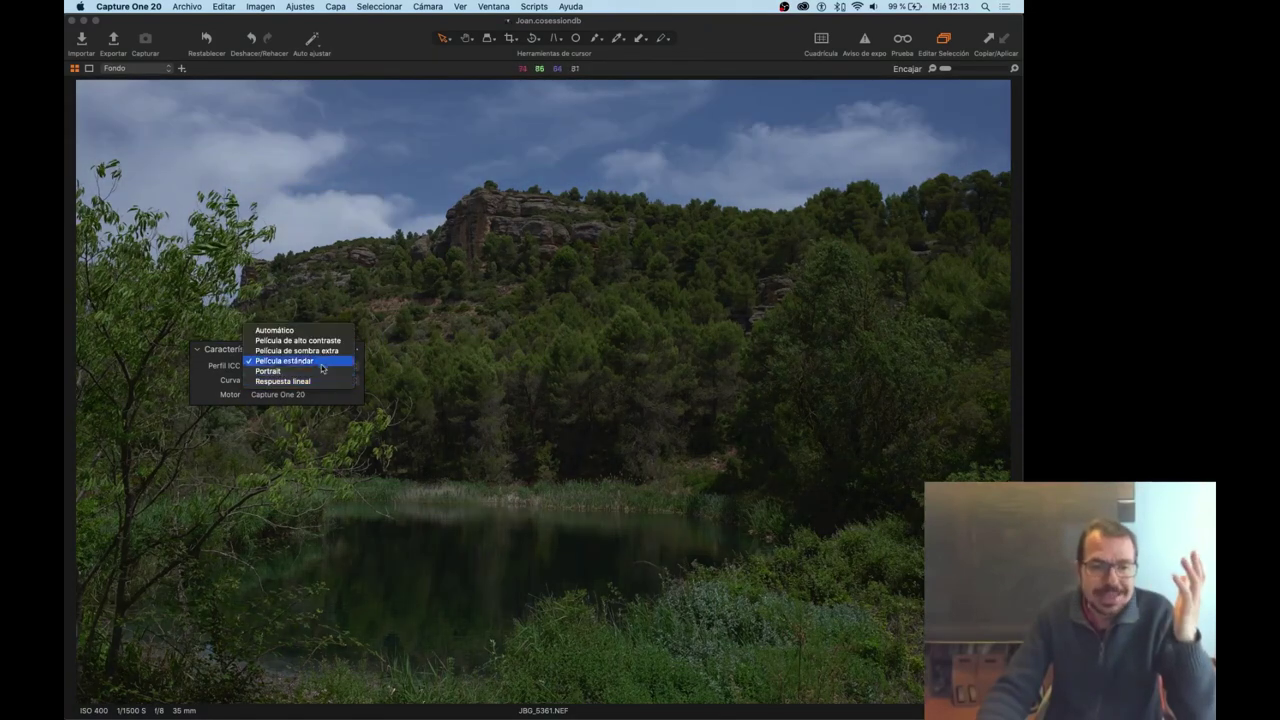
pyautogui.click(295, 330)
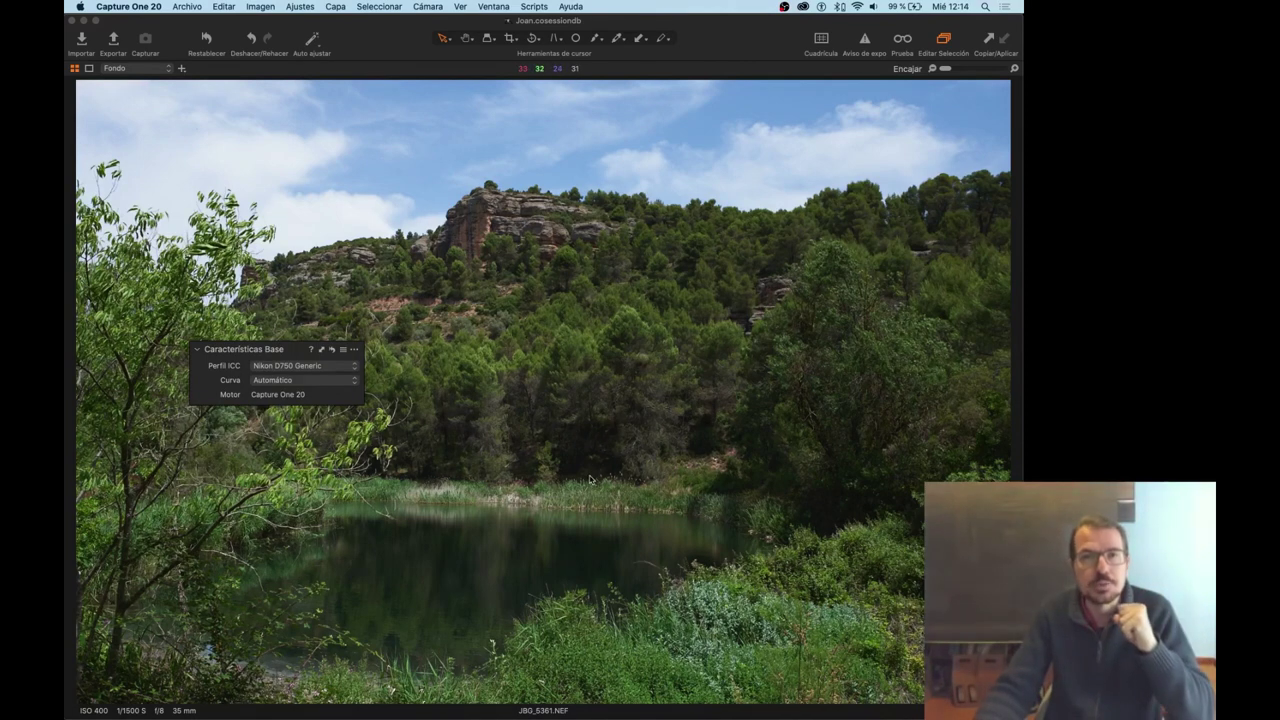
pyautogui.click(333, 382)
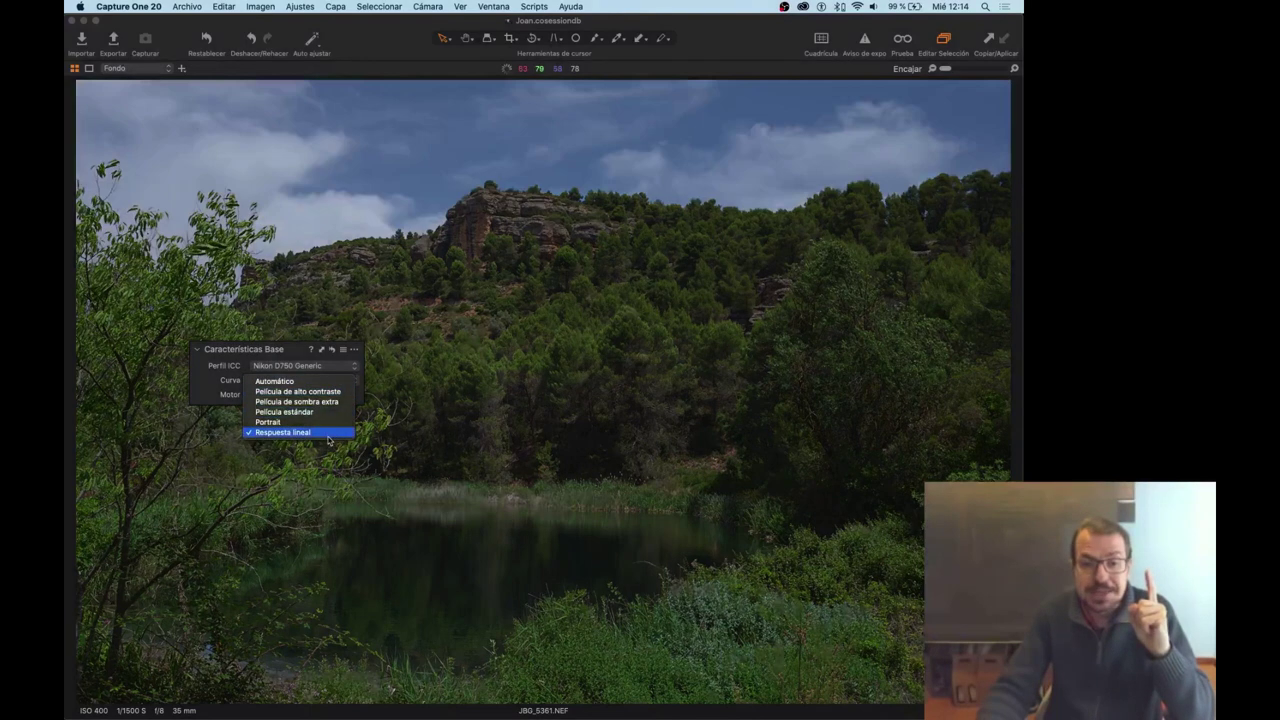
pyautogui.click(328, 437)
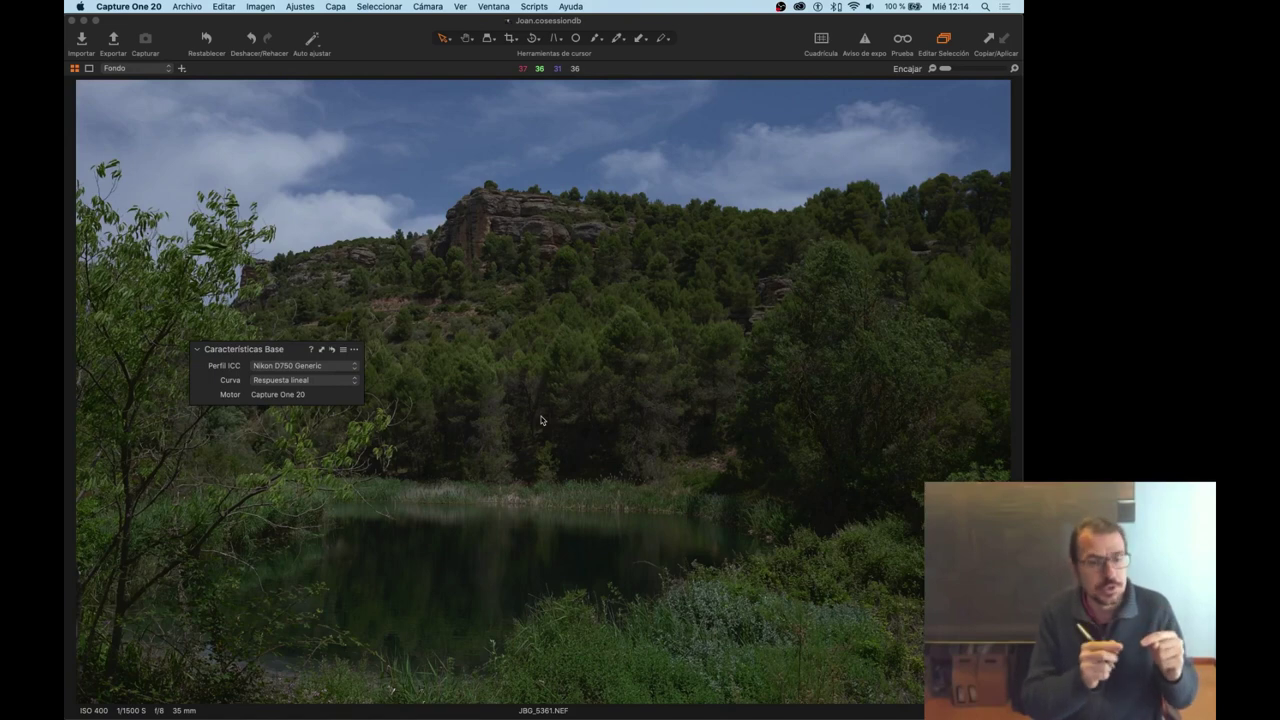
# Preview the Película de alto contraste, sombra extra, estándar, Portrait and Respuesta lineal curves.
pyautogui.click(327, 388)
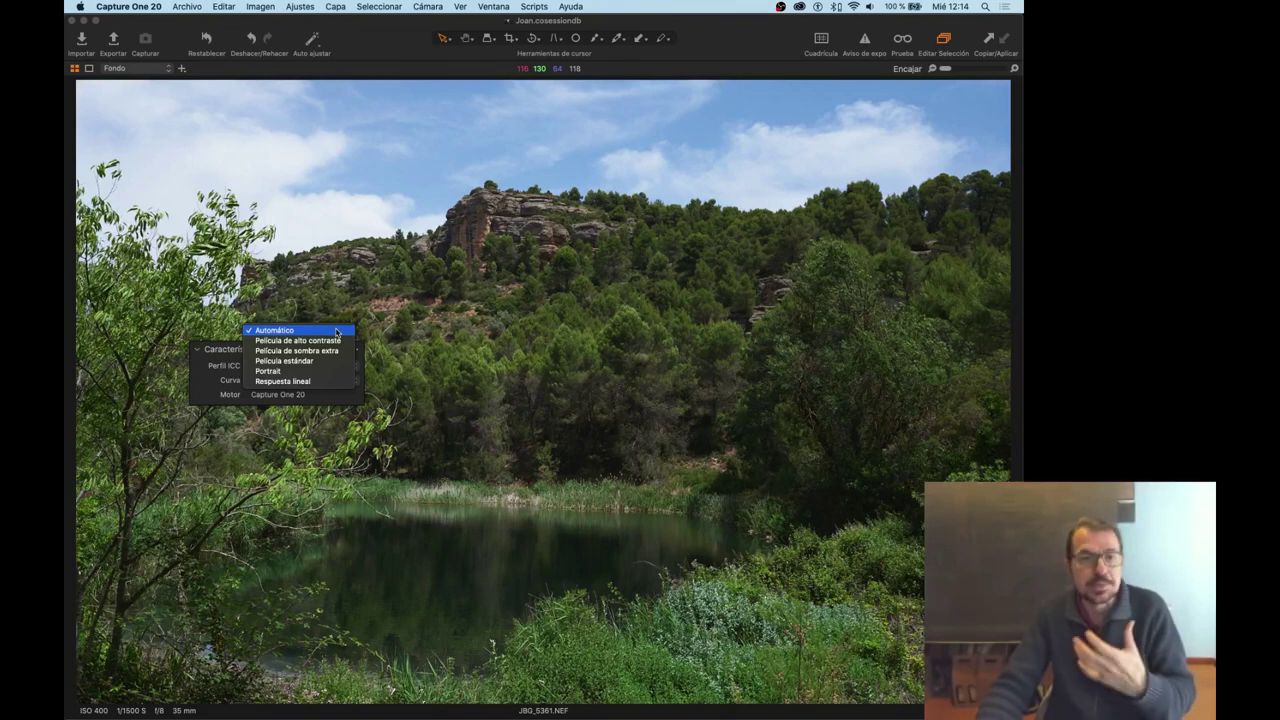
pyautogui.click(336, 331)
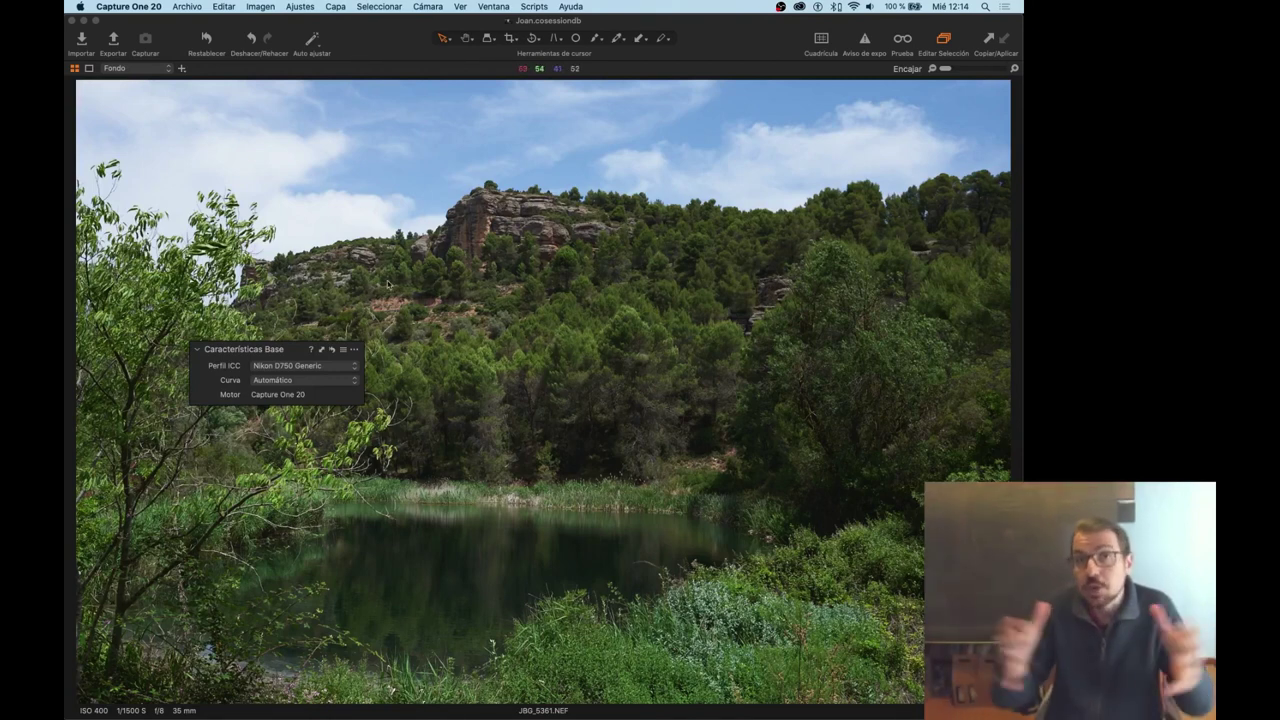
pyautogui.click(342, 382)
pyautogui.click(342, 391)
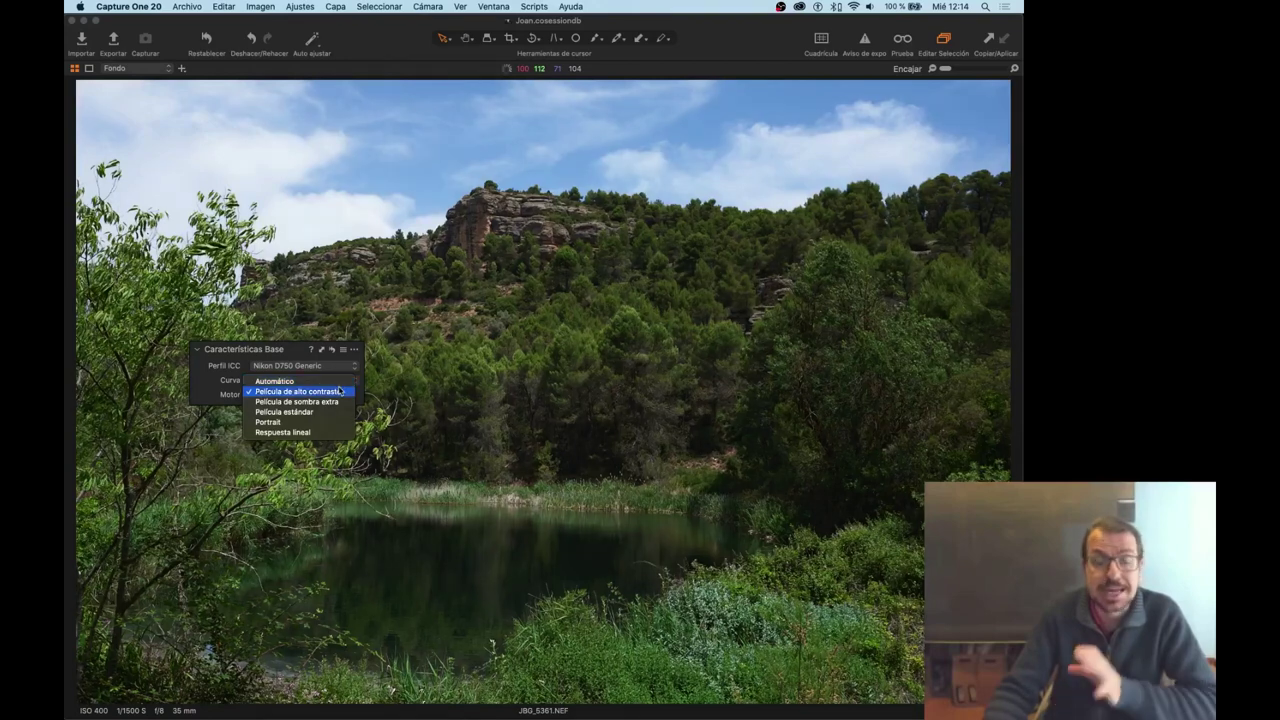
pyautogui.click(340, 390)
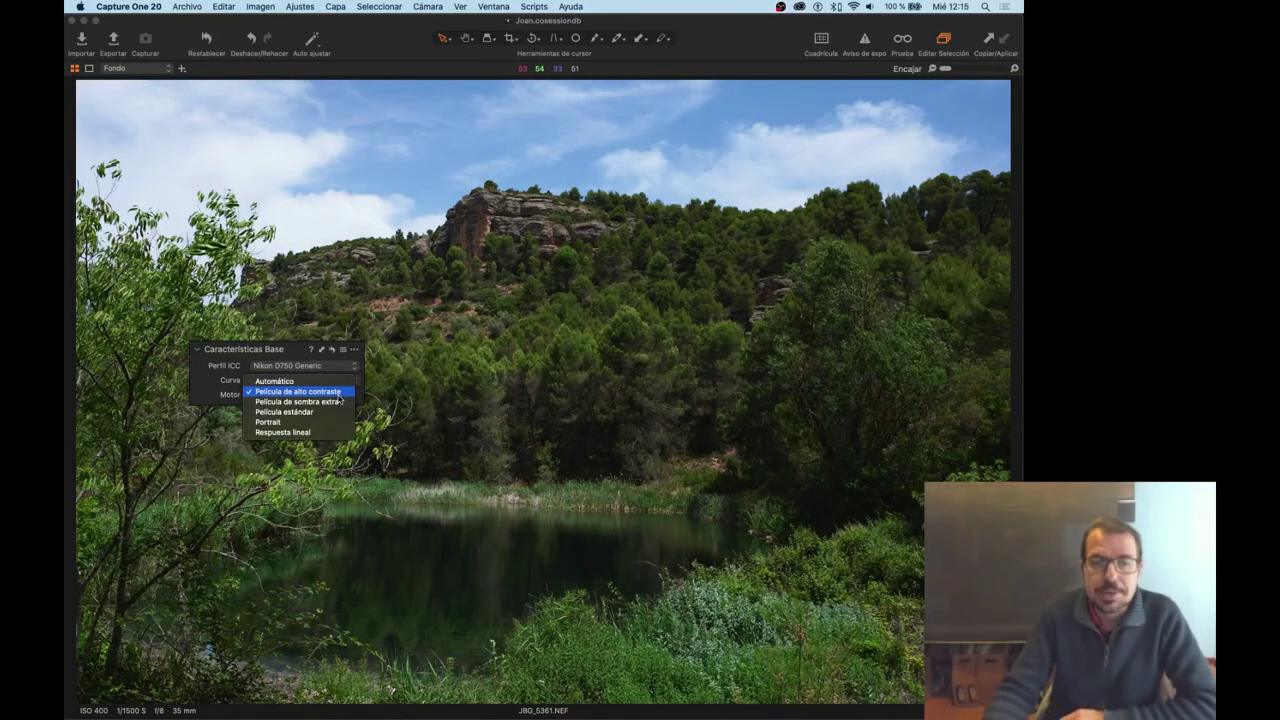
pyautogui.click(341, 401)
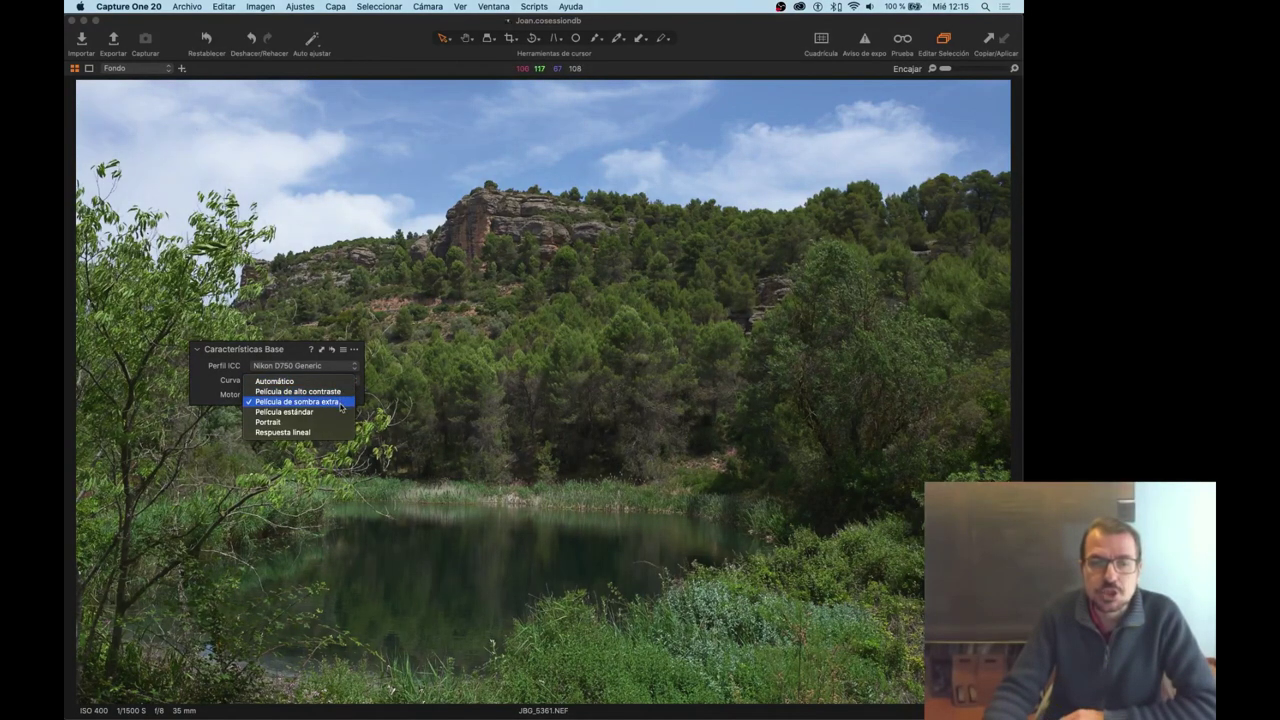
pyautogui.click(338, 412)
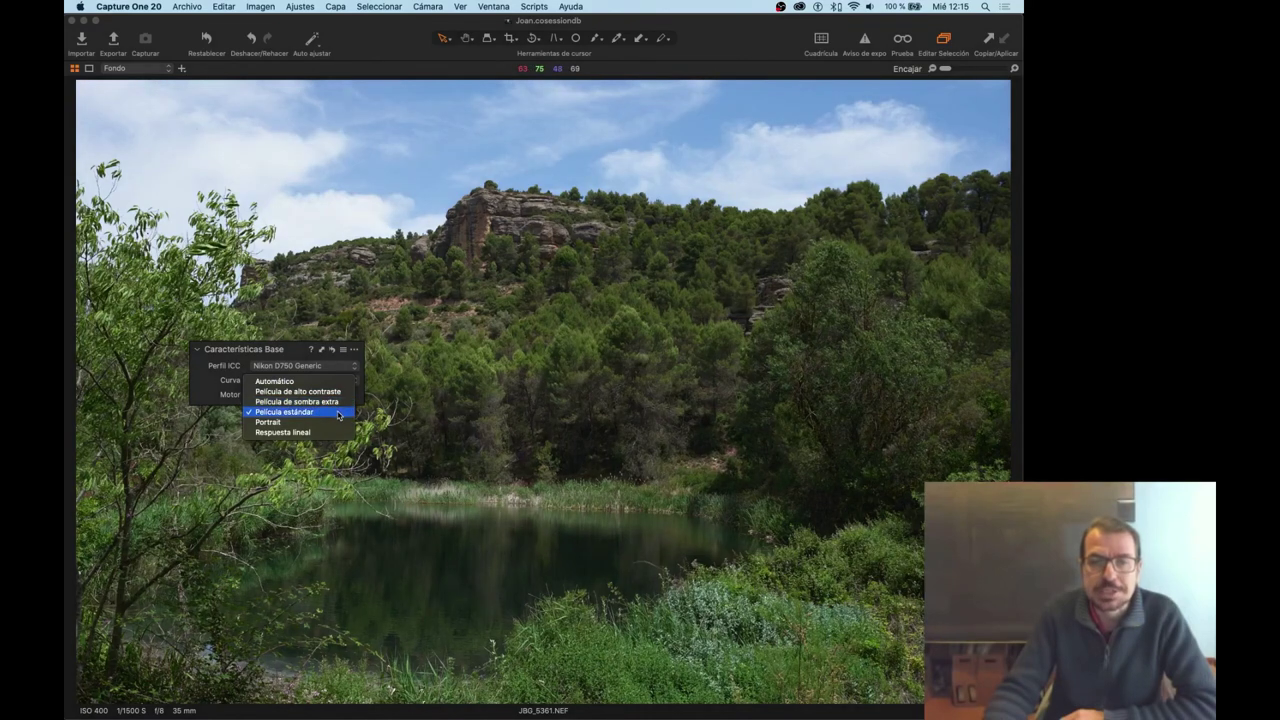
pyautogui.click(336, 422)
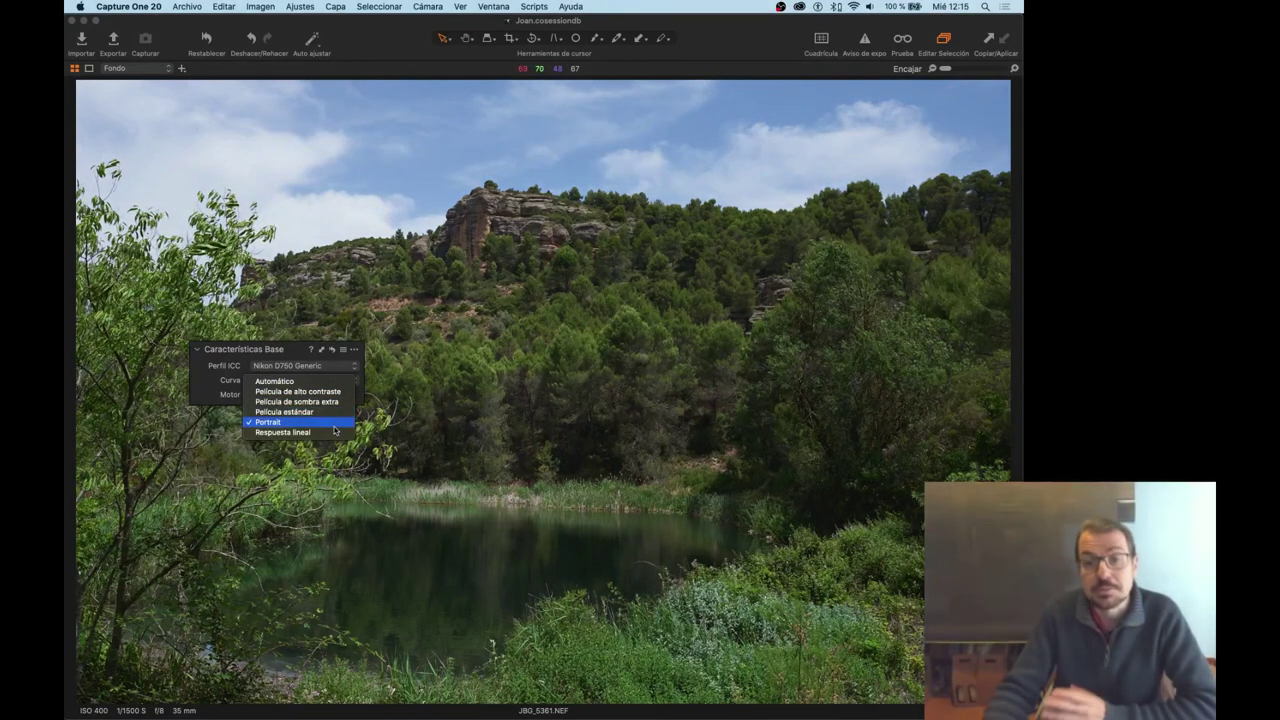
pyautogui.click(336, 432)
# Compare Automático against Película de alto contraste and settle on Película de alto contraste.
pyautogui.click(339, 392)
pyautogui.click(338, 382)
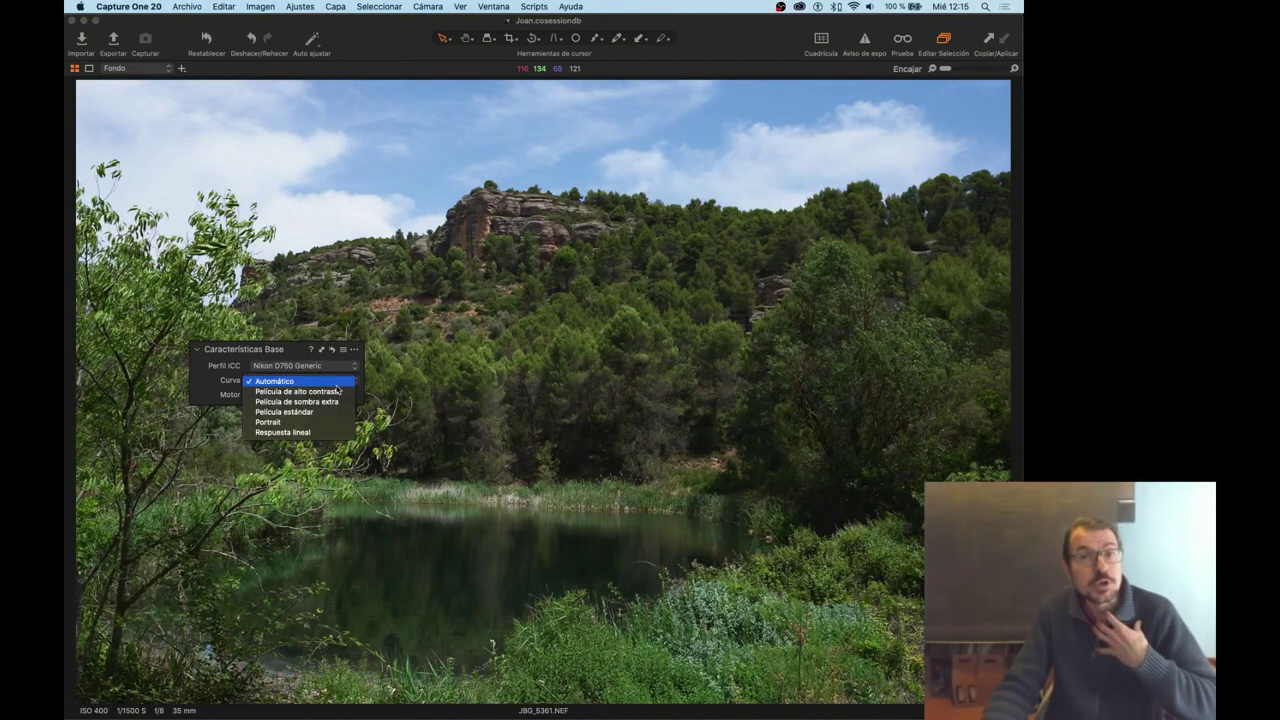
pyautogui.click(339, 392)
pyautogui.click(338, 382)
pyautogui.click(339, 392)
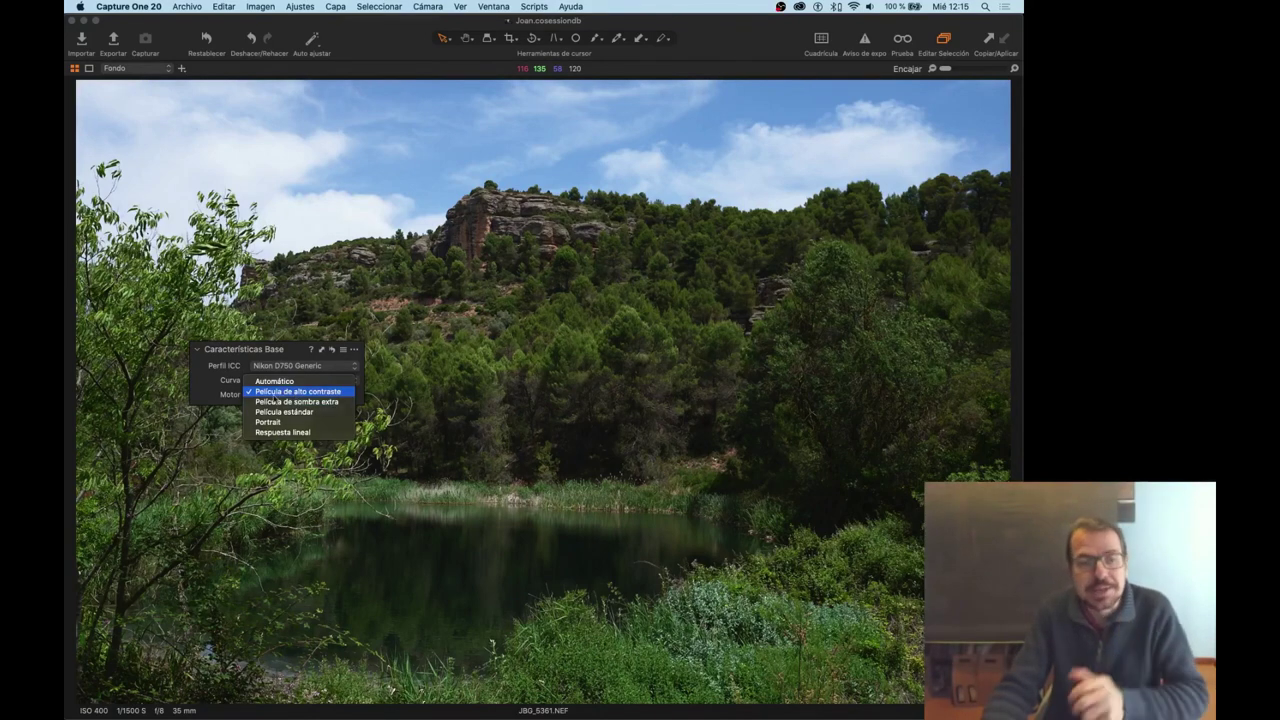
pyautogui.click(307, 394)
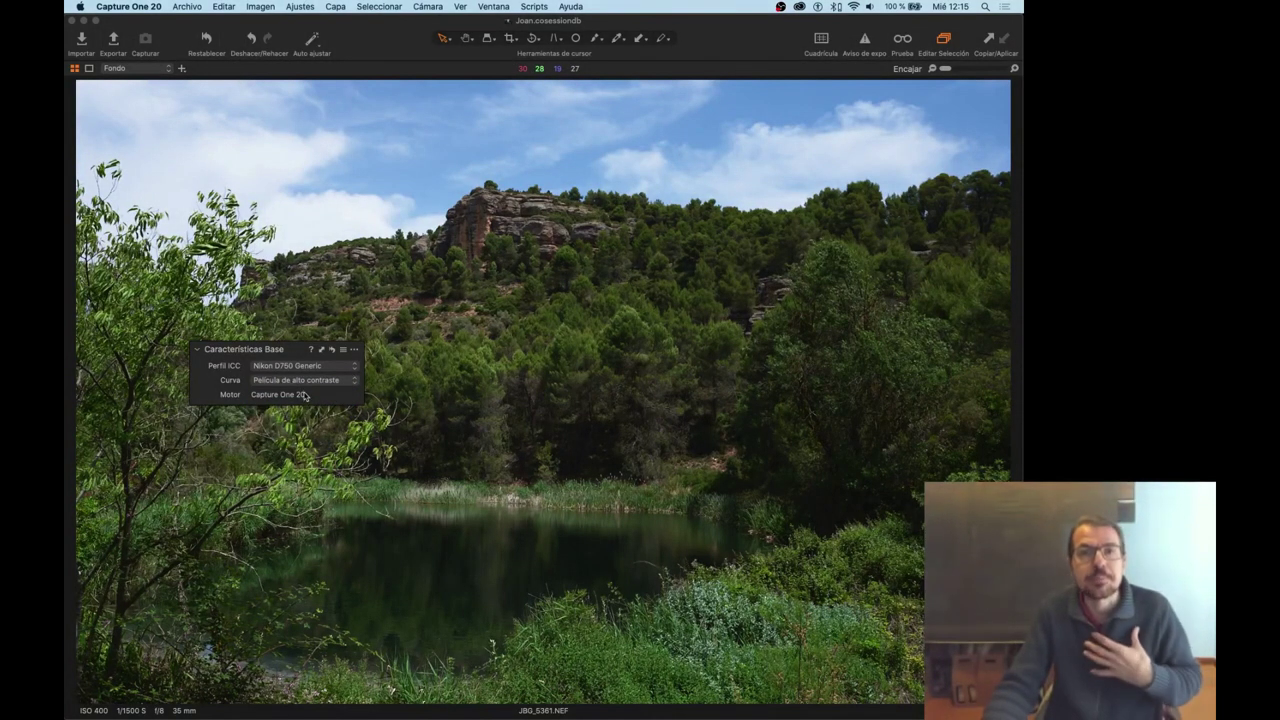
# Bring back the tool panels and dock Características Base at the top of the Color tab.
pyautogui.press('super+t')
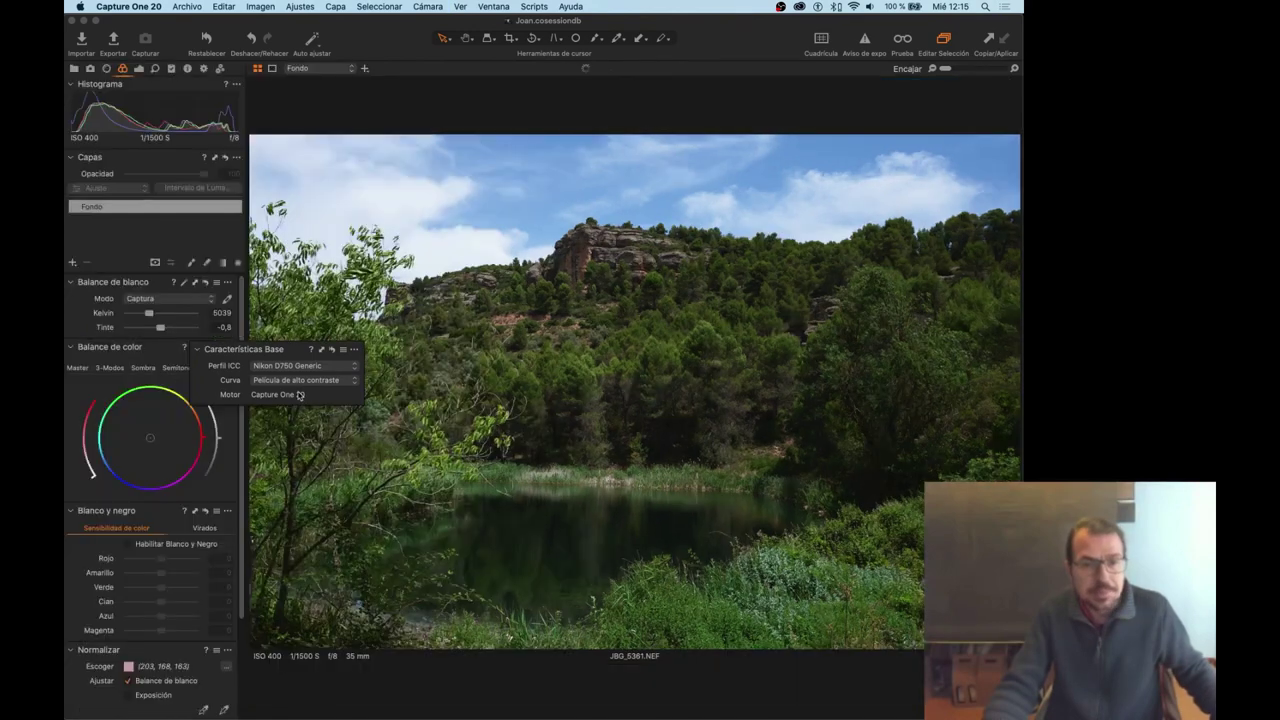
pyautogui.moveTo(294, 354); pyautogui.dragTo(175, 285)
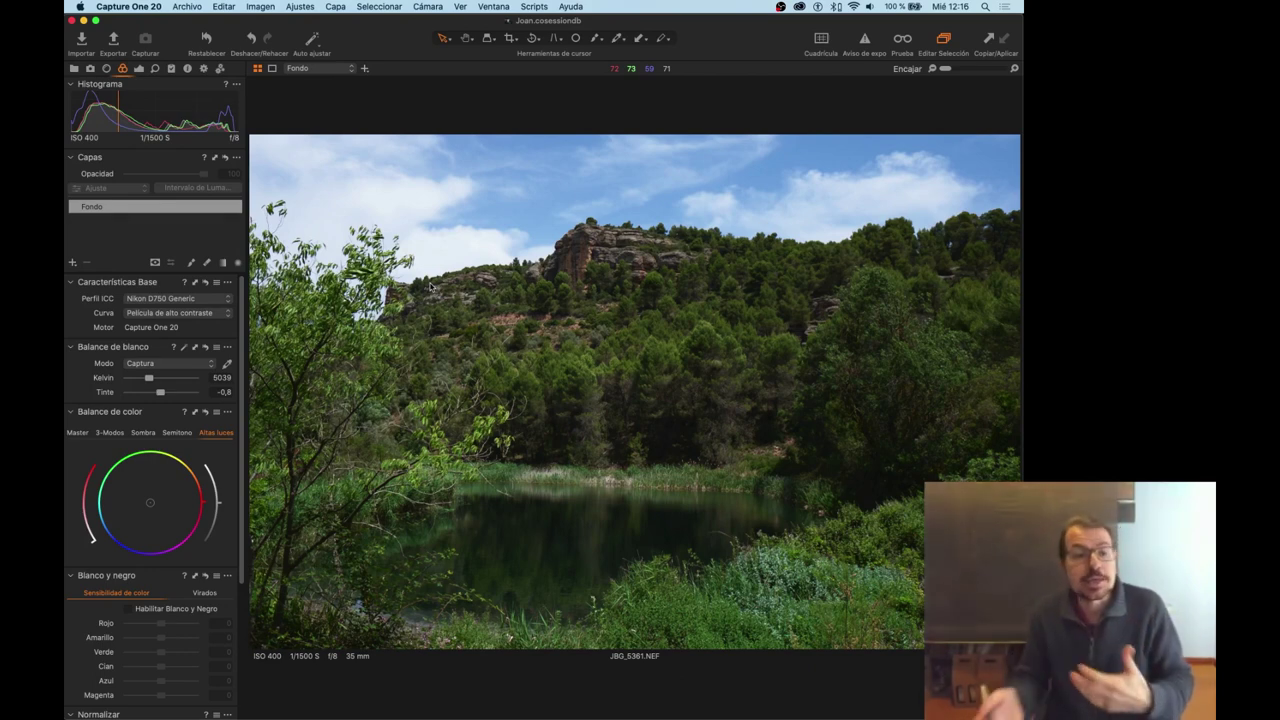
pyautogui.moveTo(149, 378); pyautogui.dragTo(172, 378)
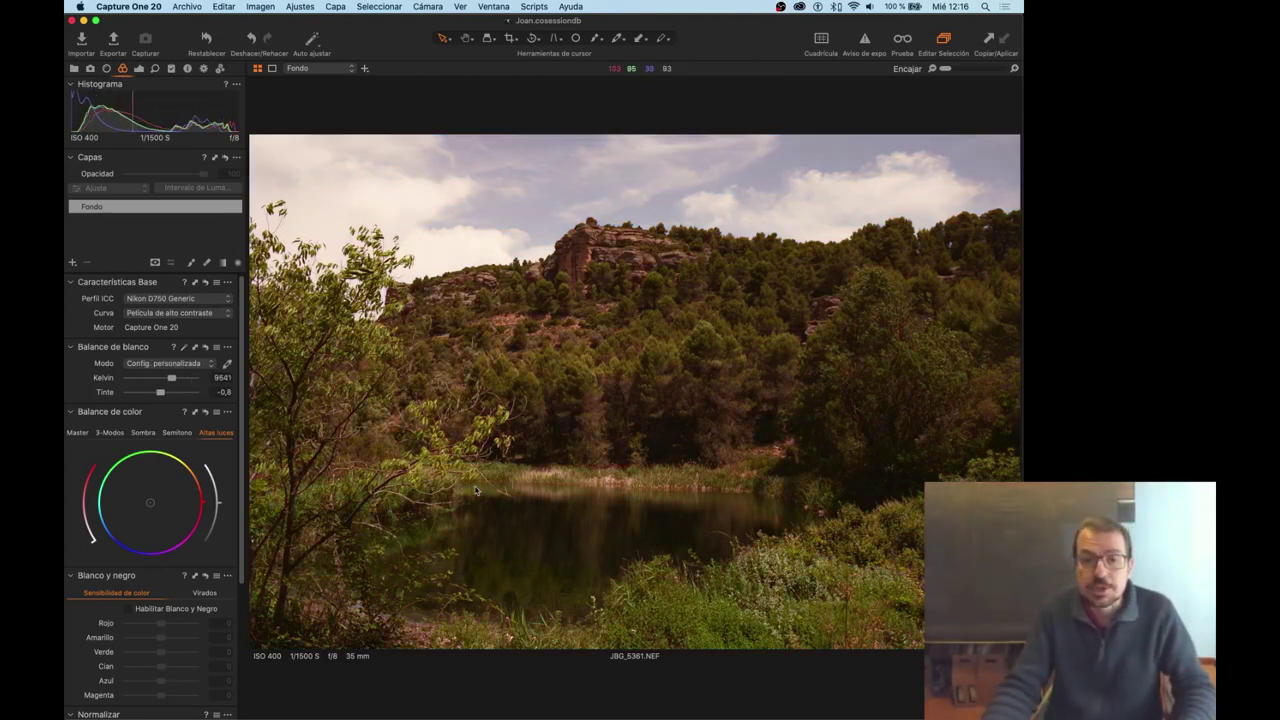
pyautogui.click(155, 378)
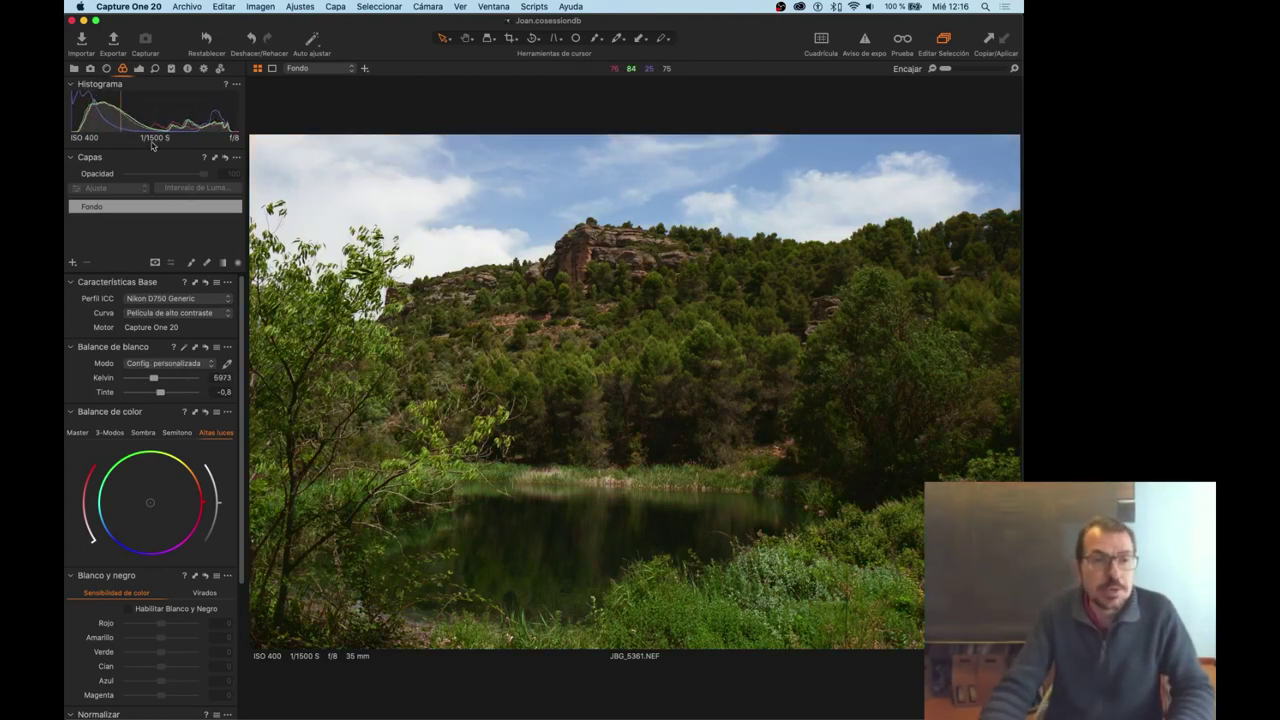
pyautogui.click(139, 69)
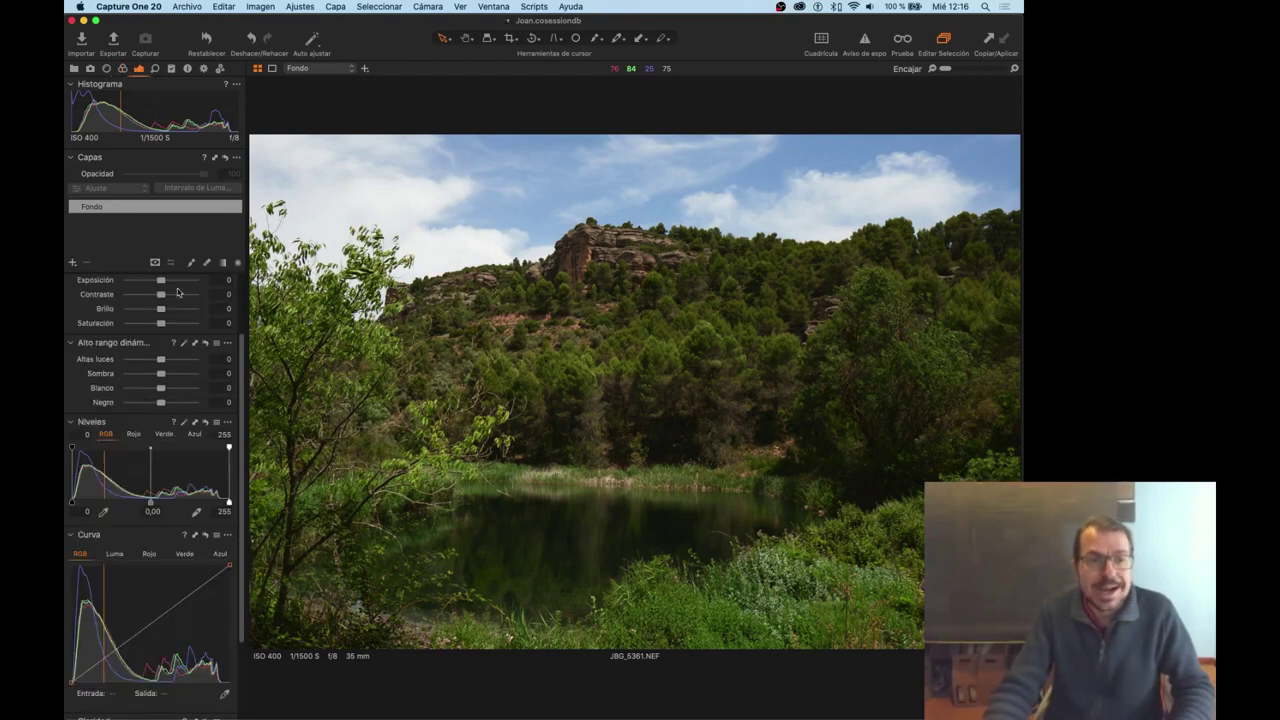
pyautogui.moveTo(161, 280); pyautogui.dragTo(148, 281)
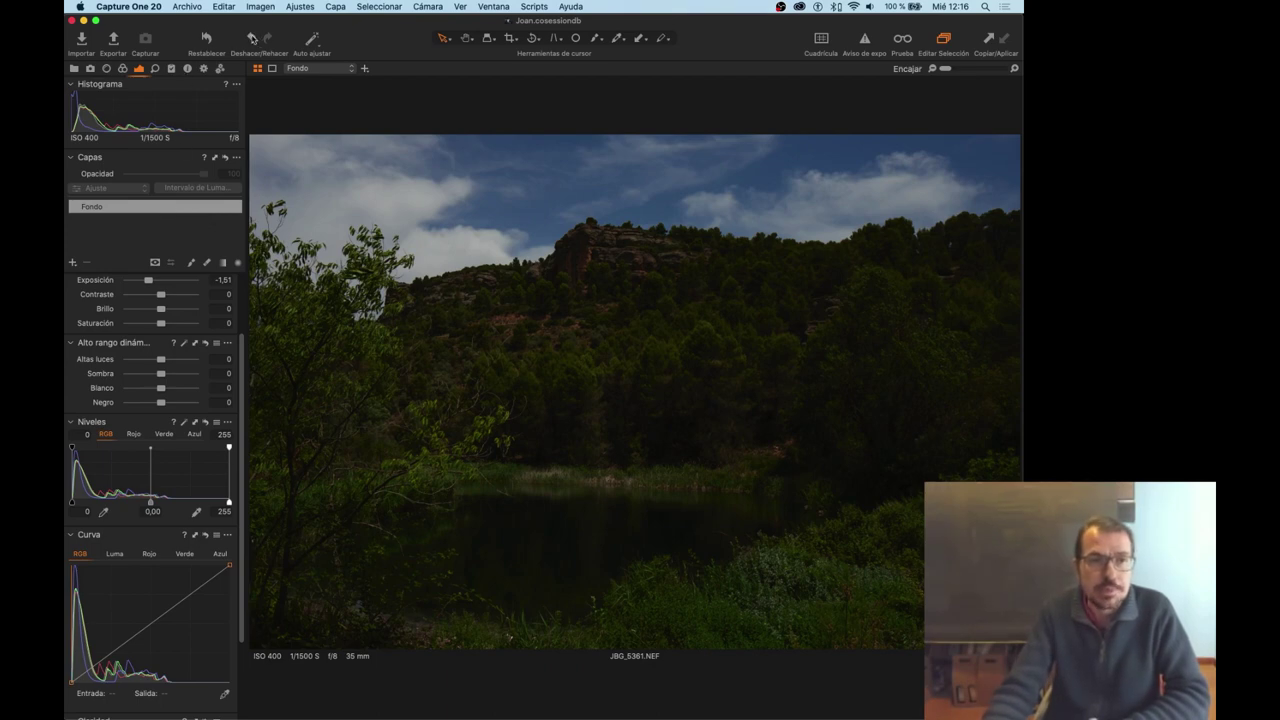
pyautogui.click(252, 38)
pyautogui.click(252, 38)
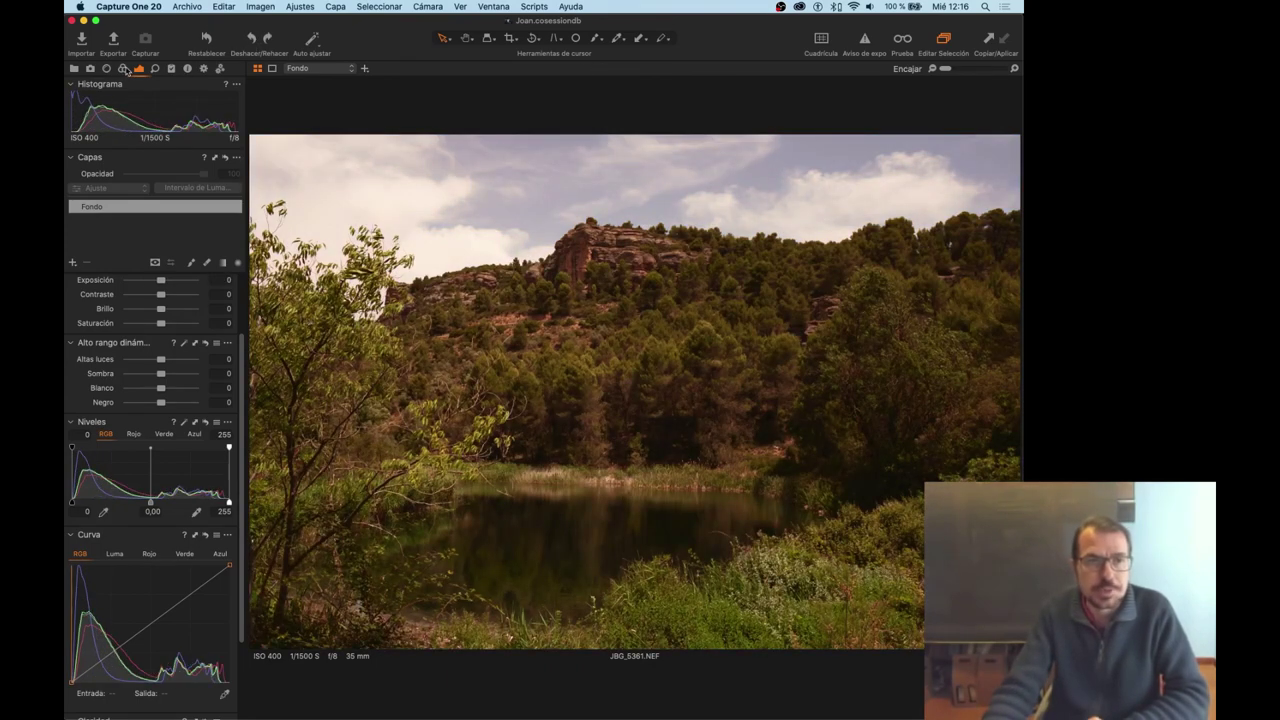
pyautogui.click(255, 38)
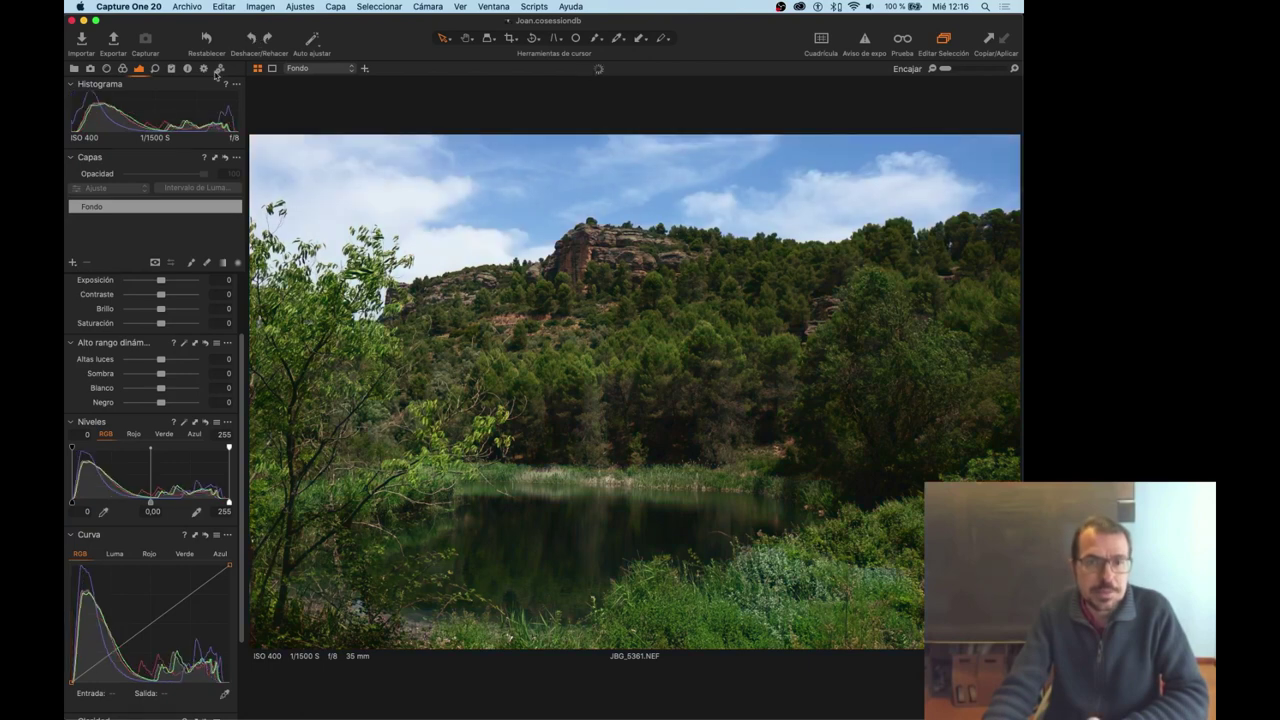
pyautogui.click(122, 70)
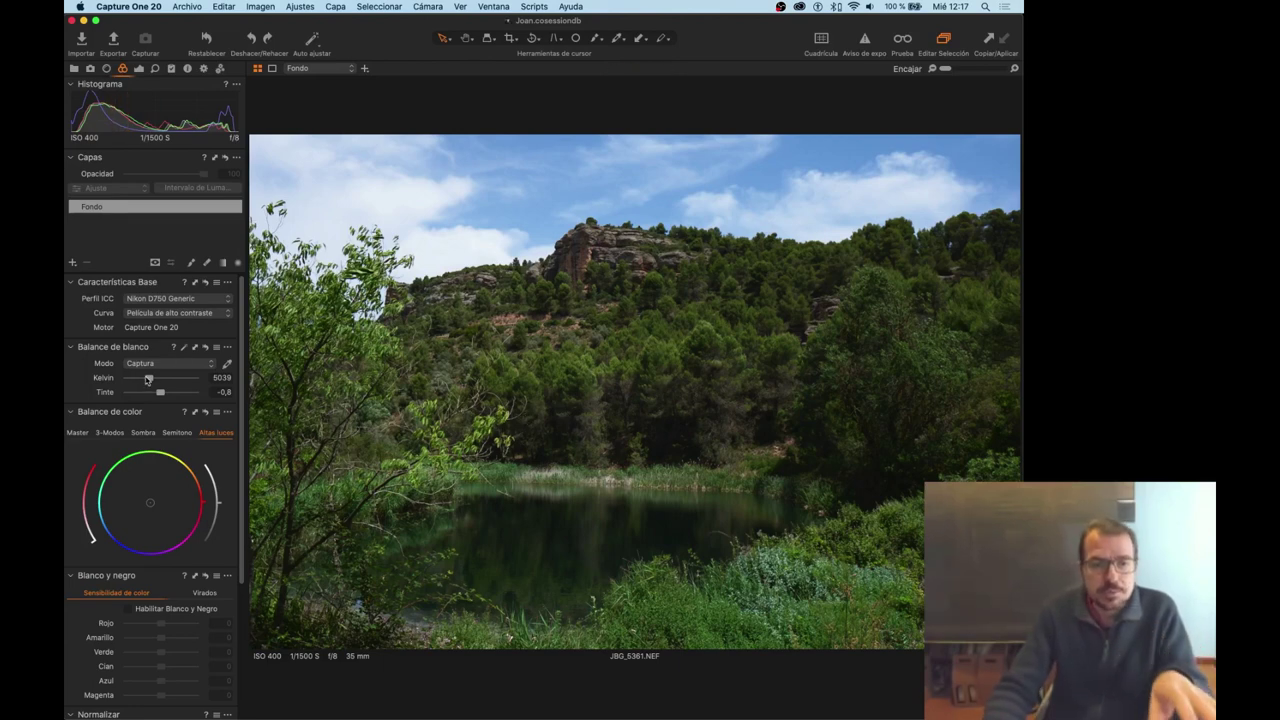
# Adjust the White Balance Kelvin slider to about 5515 K.
pyautogui.moveTo(149, 381); pyautogui.dragTo(148, 381)
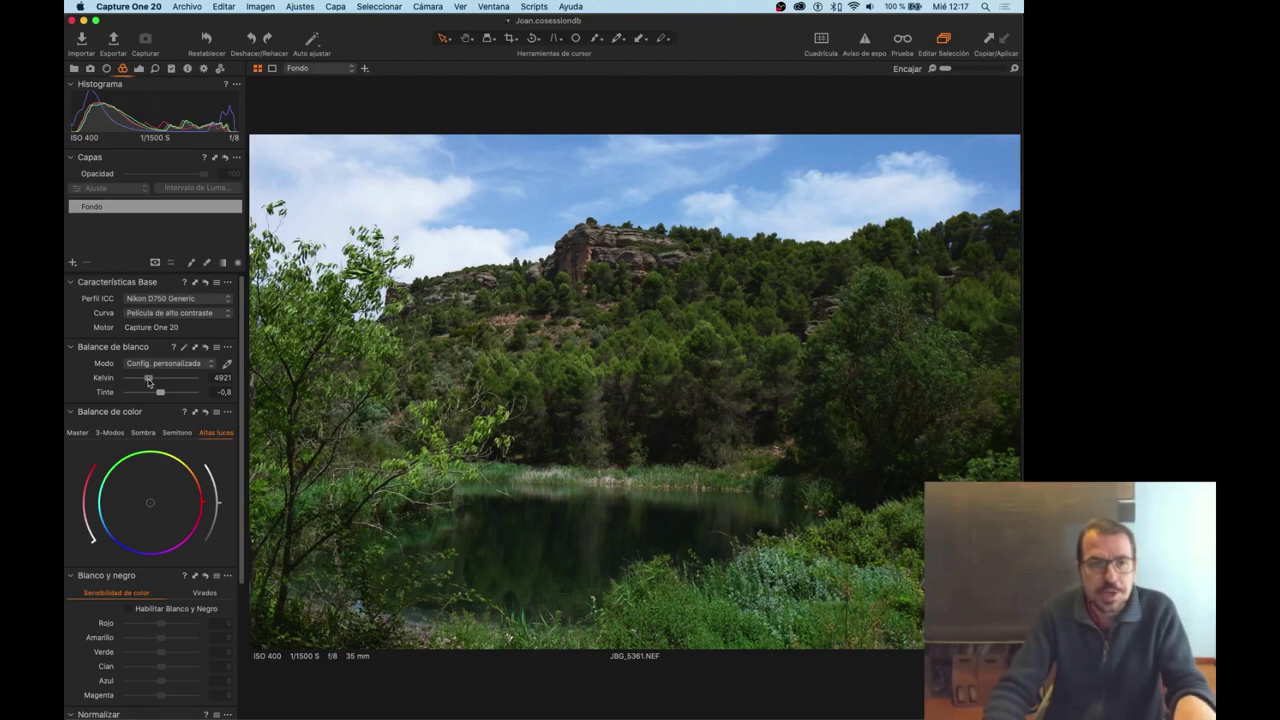
pyautogui.moveTo(150, 381); pyautogui.dragTo(153, 381)
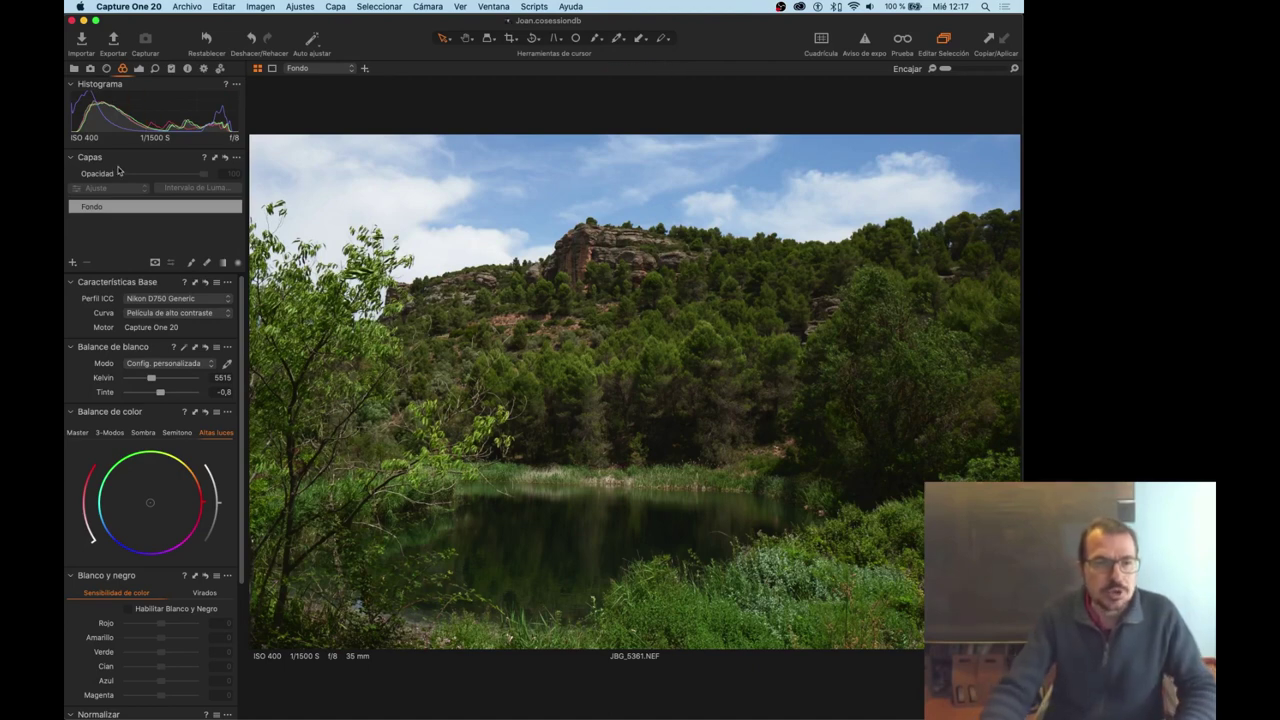
# Float the Exposición adjustments over the photo and hide the tools sidebar.
pyautogui.press('super+alt+Right')
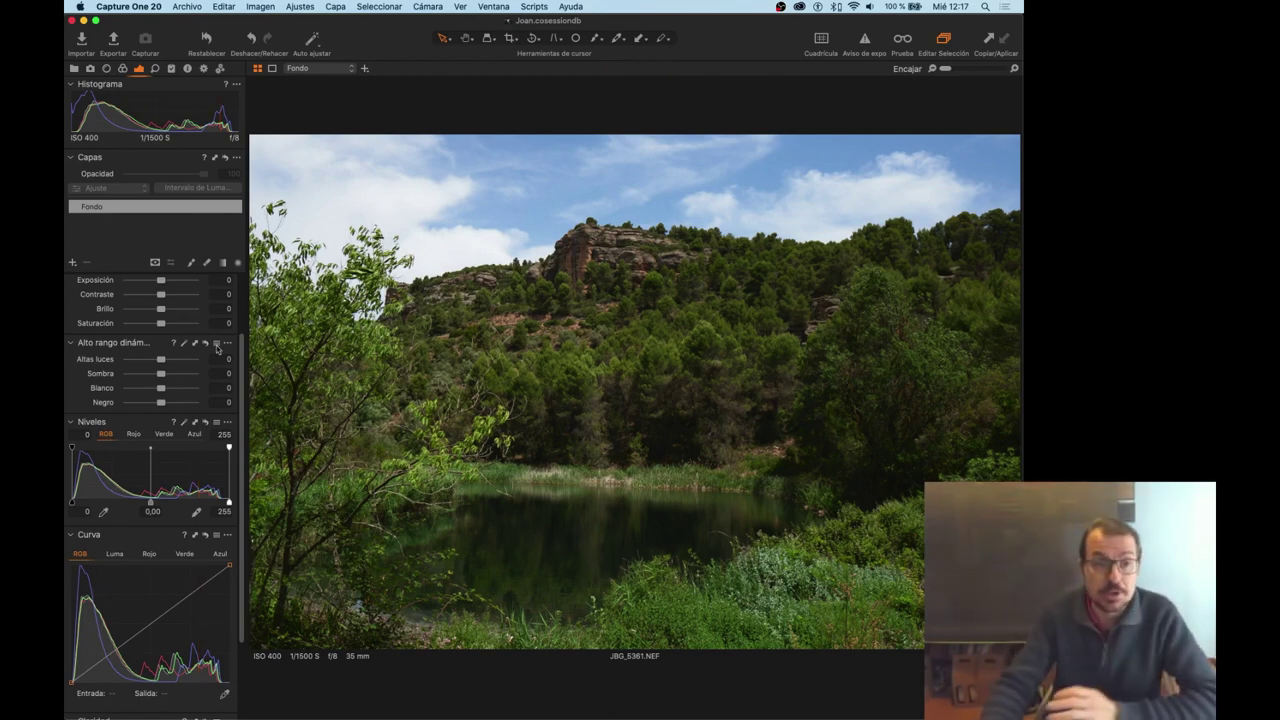
pyautogui.scroll(2, 162, 299)
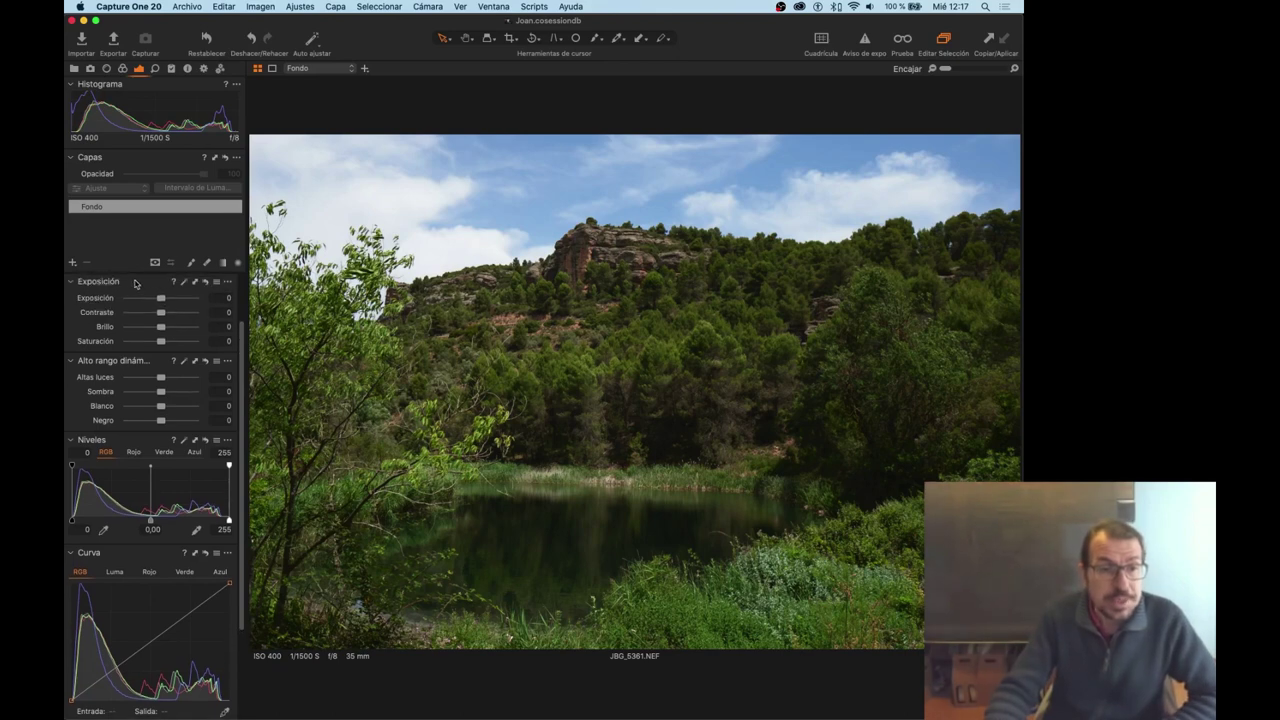
pyautogui.moveTo(135, 284)
pyautogui.mouseDown()
pyautogui.moveTo(378, 262)
pyautogui.moveTo(198, 330)
pyautogui.mouseUp()
pyautogui.press('super+t')
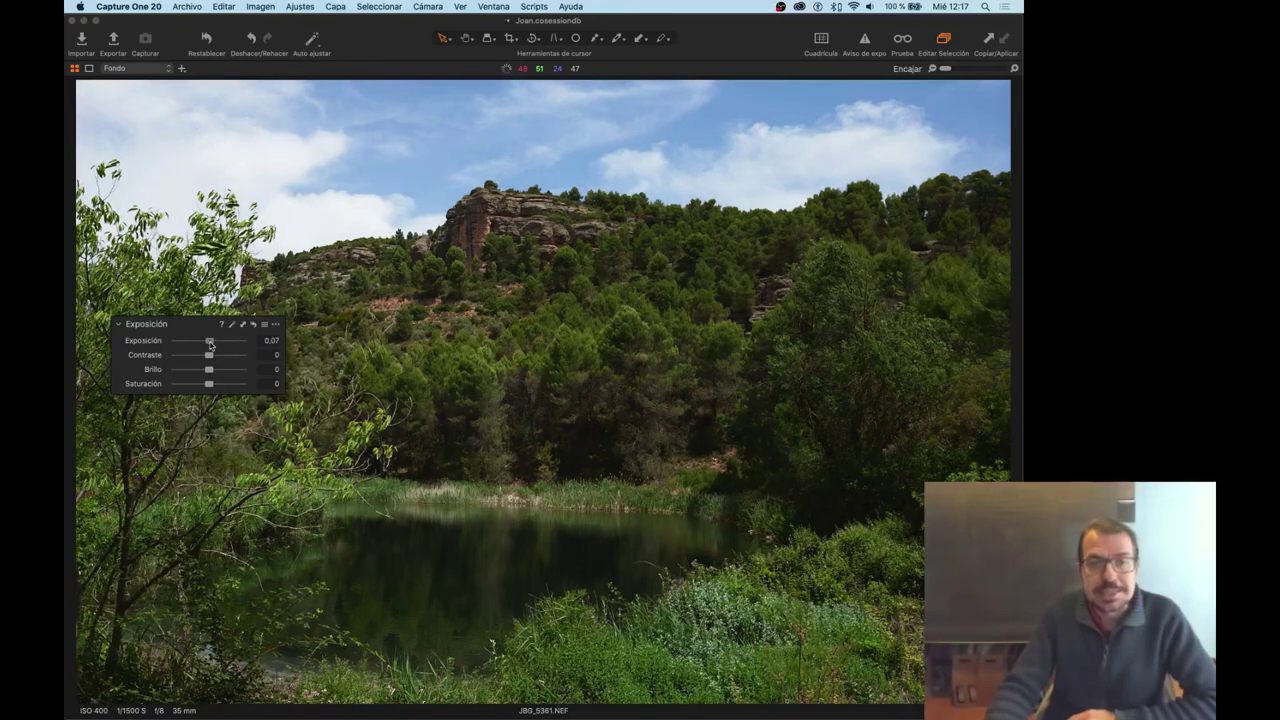
# Test exposure at 0,65 and about -1,08, then settle it at -0,07.
pyautogui.moveTo(212, 345); pyautogui.dragTo(215, 346)
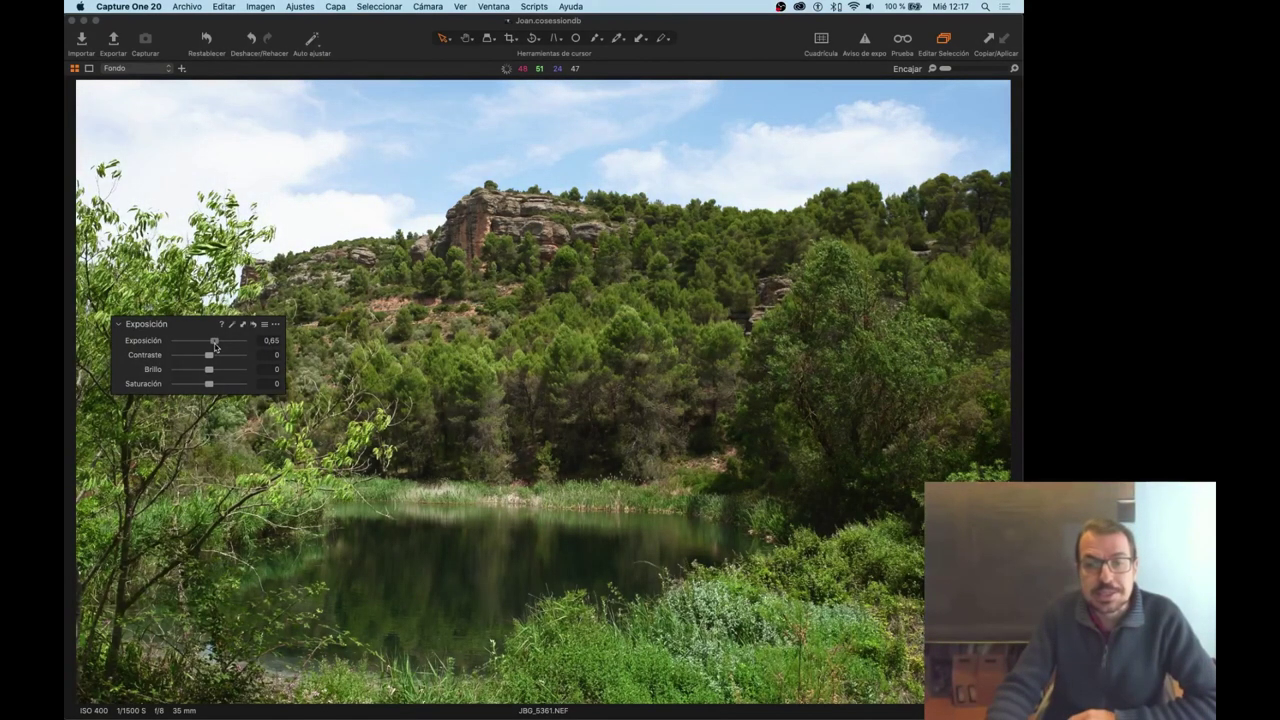
pyautogui.moveTo(213, 346); pyautogui.dragTo(210, 346)
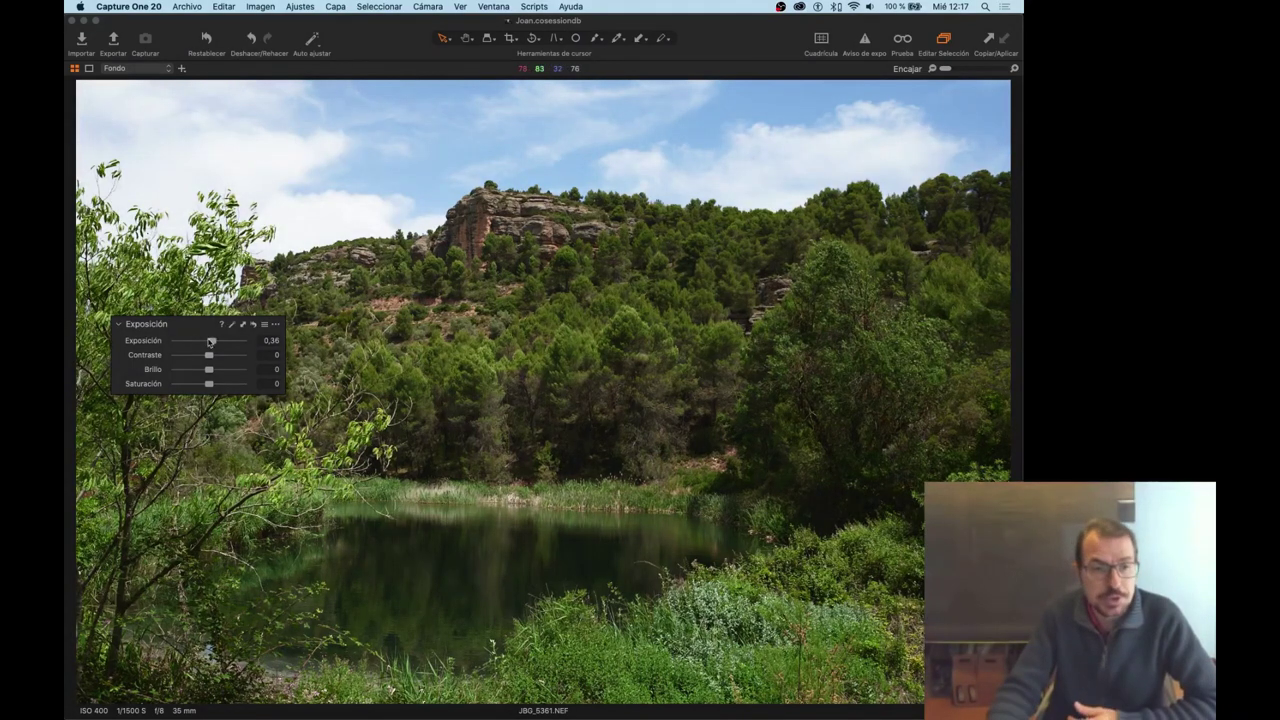
pyautogui.moveTo(211, 344); pyautogui.dragTo(204, 336)
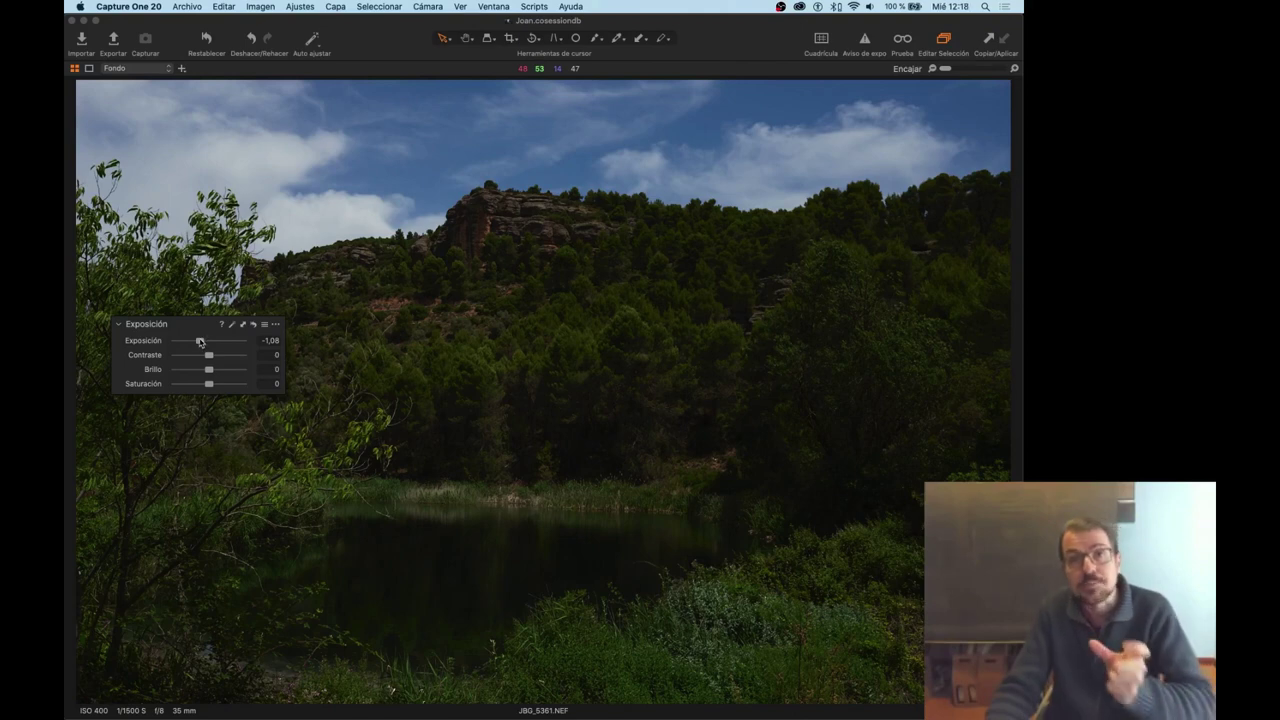
pyautogui.moveTo(200, 342); pyautogui.dragTo(209, 344)
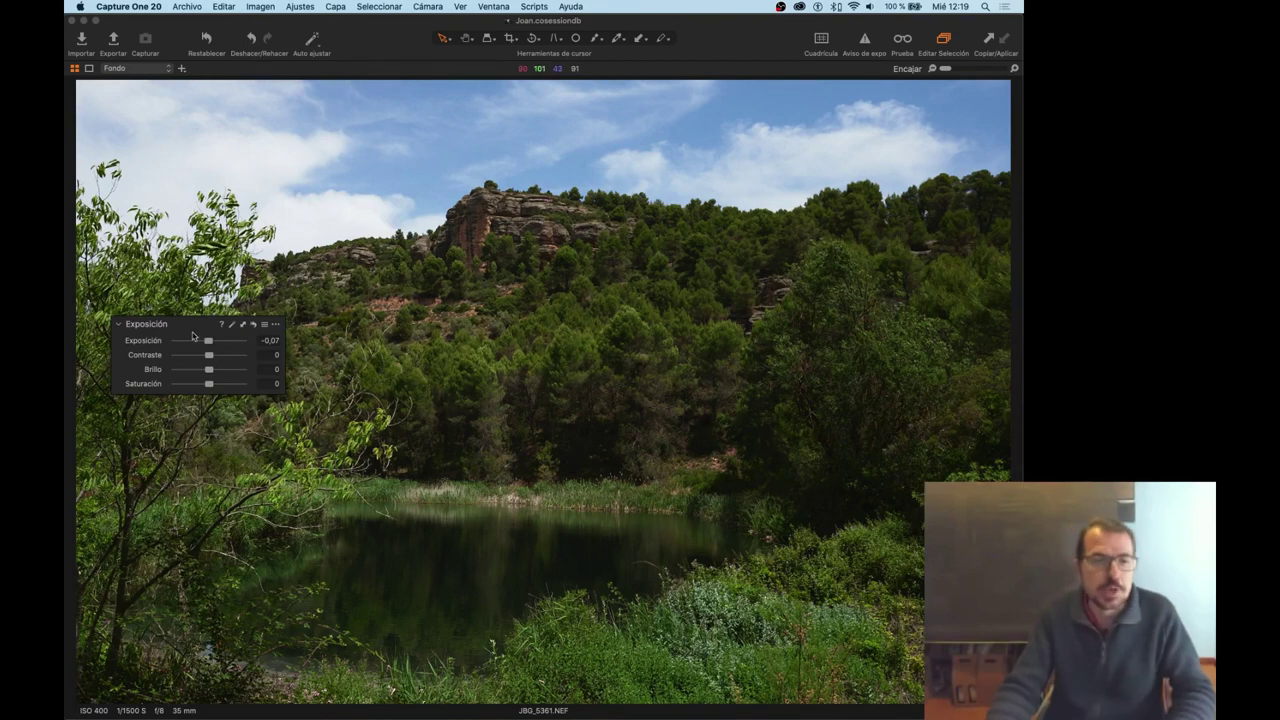
# Show the tools sidebar and dock Exposición above Balance de blanco.
pyautogui.press('super+t')
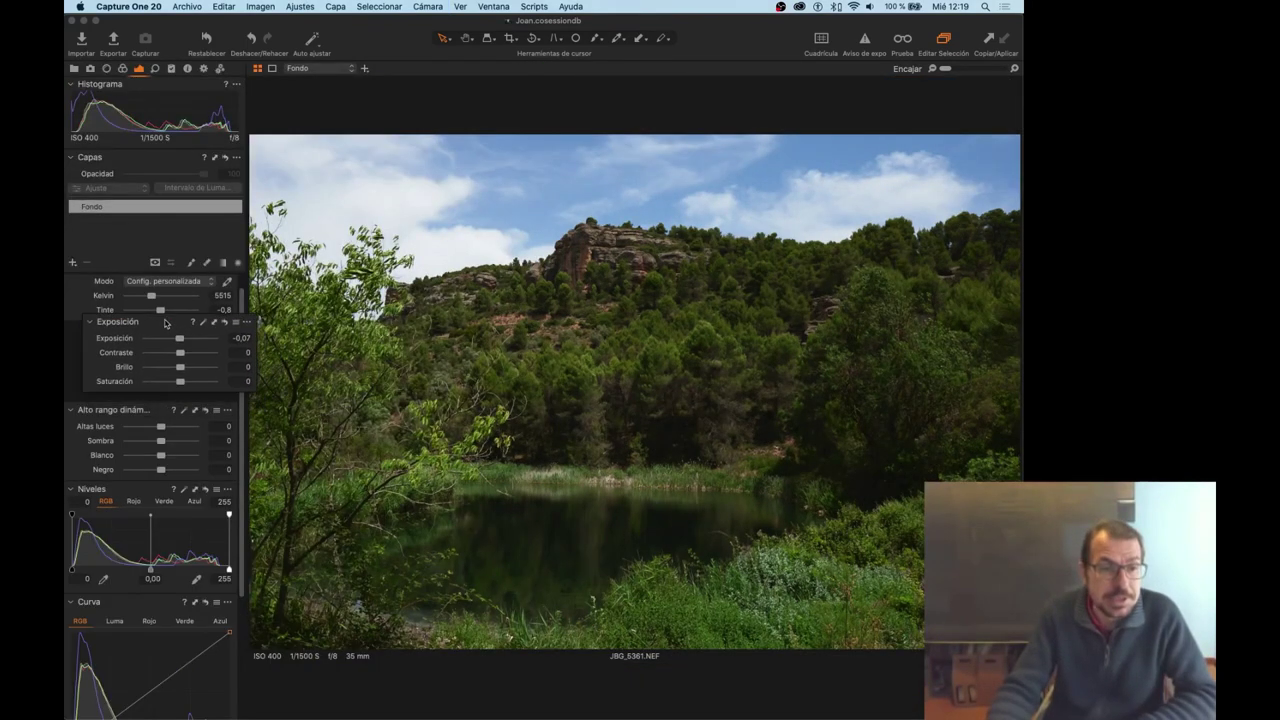
pyautogui.moveTo(197, 330); pyautogui.dragTo(148, 288)
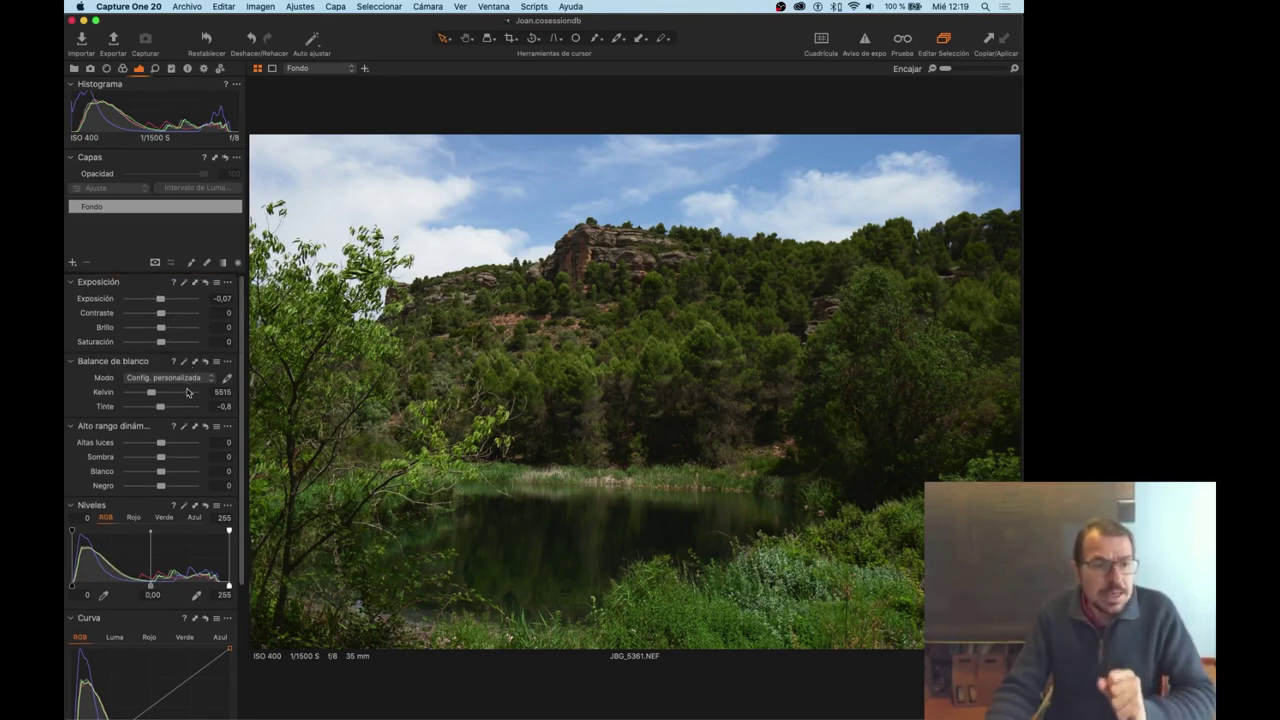
pyautogui.scroll(-2, 183, 441)
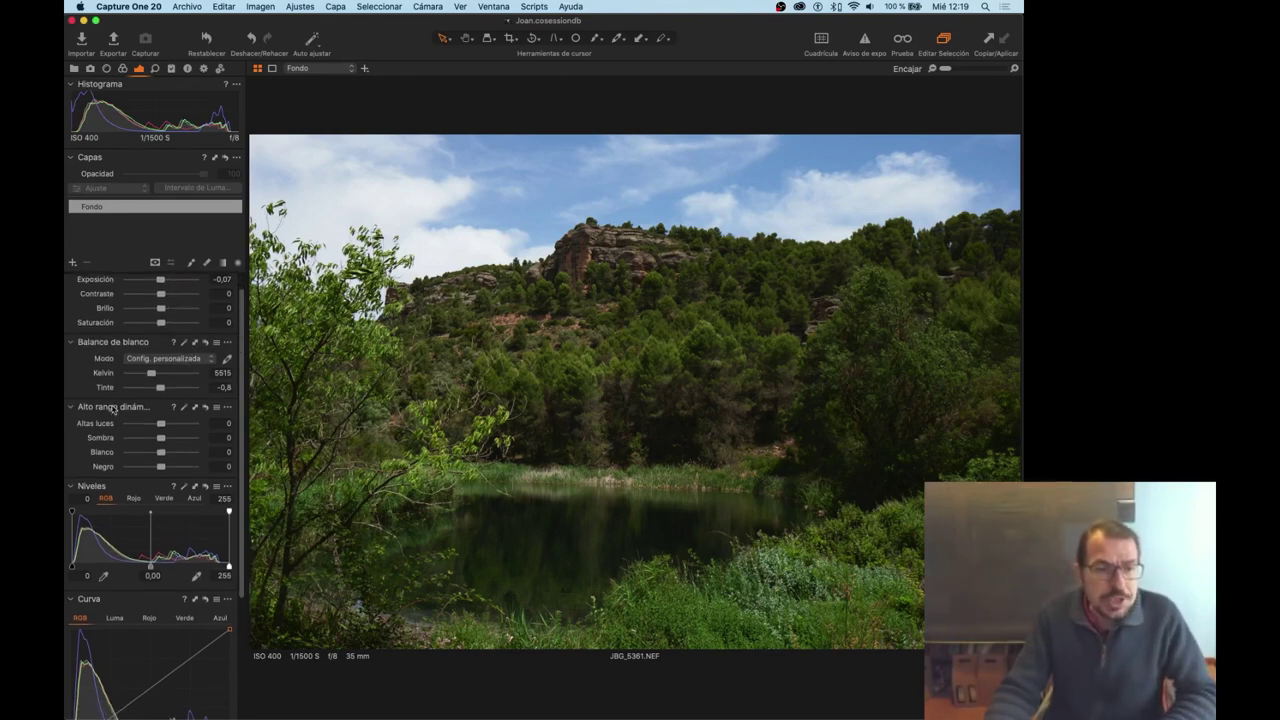
# Float Alto rango dinámico over the photo's left side with the sidebar hidden.
pyautogui.moveTo(113, 409); pyautogui.dragTo(495, 295)
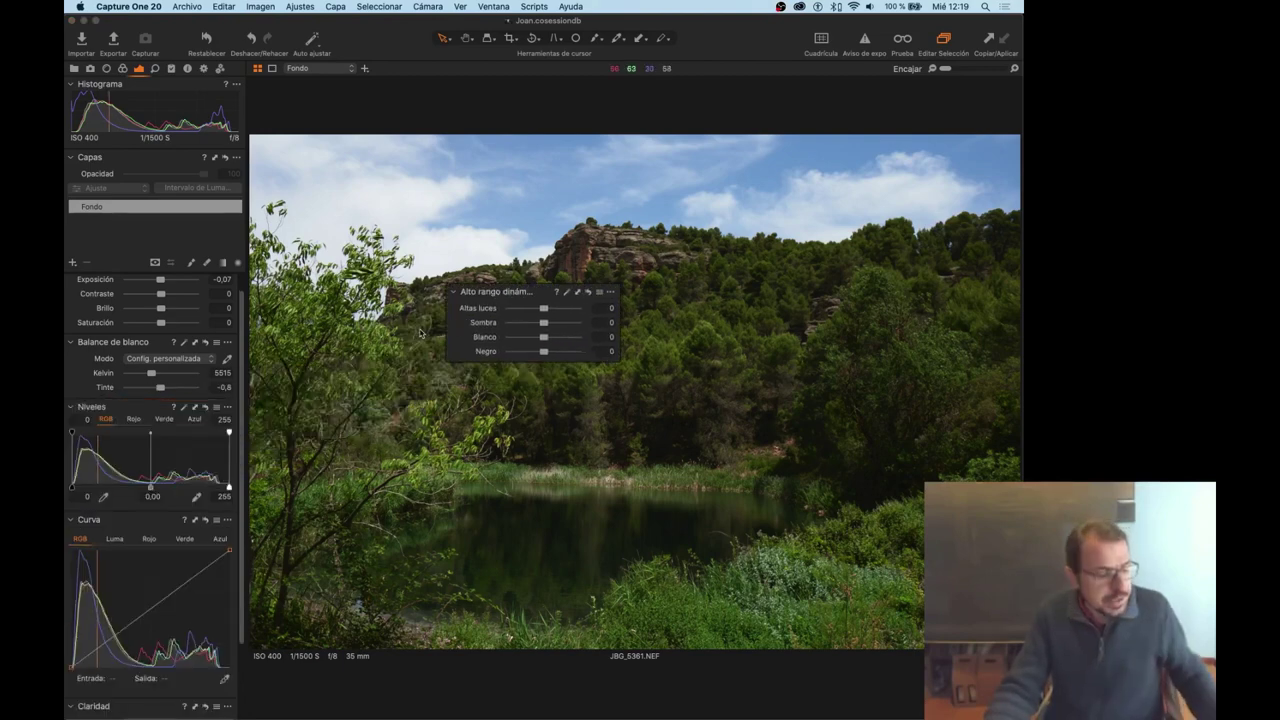
pyautogui.press('super+t')
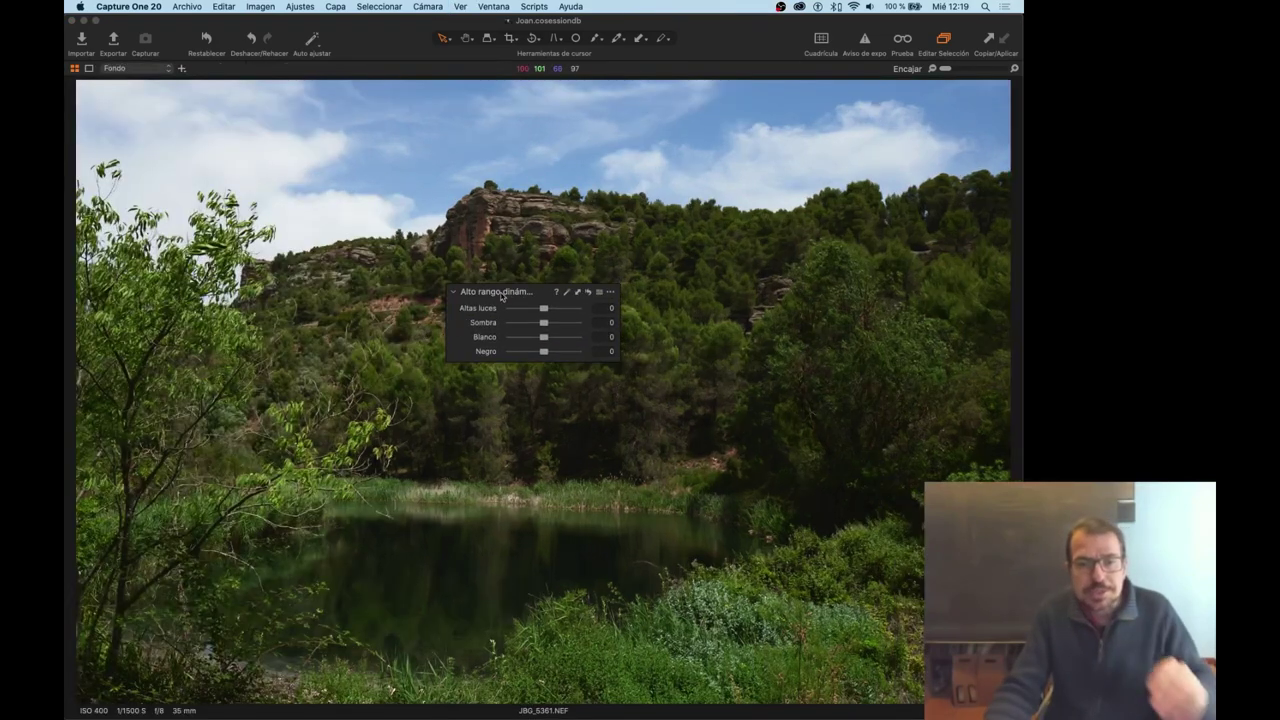
pyautogui.moveTo(500, 296)
pyautogui.mouseDown()
pyautogui.moveTo(403, 331)
pyautogui.moveTo(228, 334)
pyautogui.mouseUp()
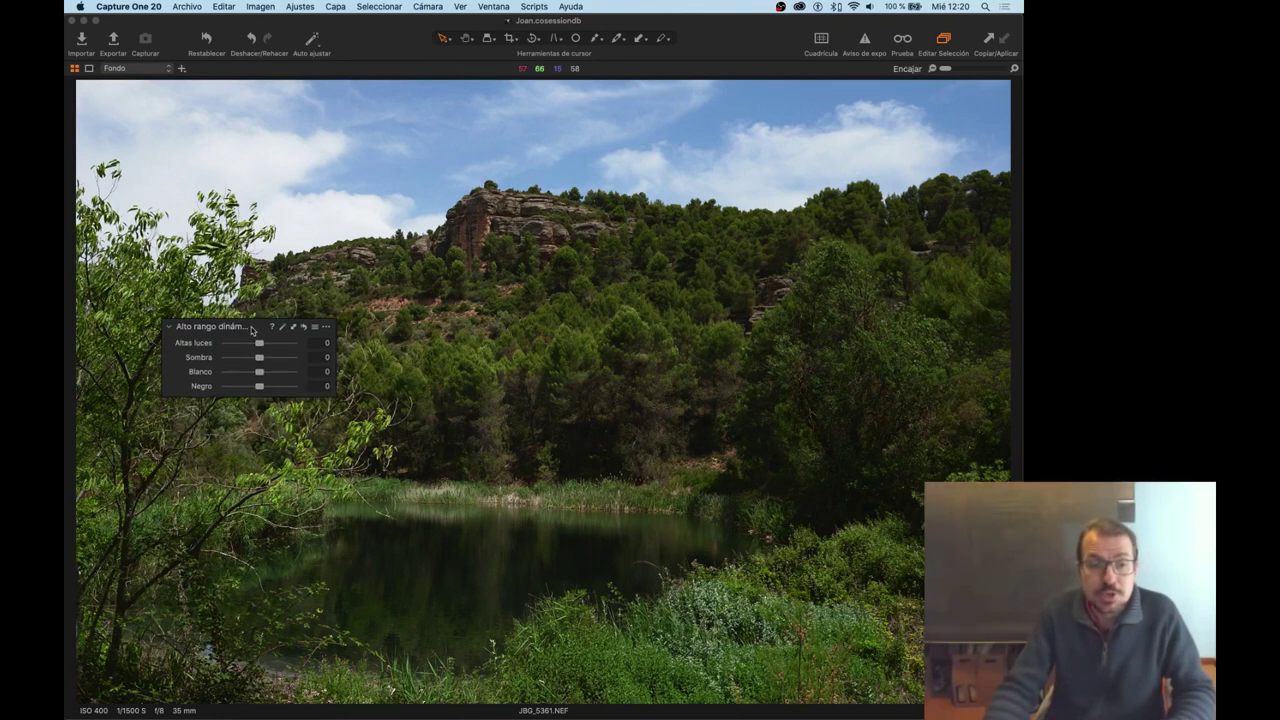
# Compare Altas luces at -100 and 100, then settle highlights at -86 and Blanco at 16.
pyautogui.moveTo(255, 327); pyautogui.dragTo(223, 367)
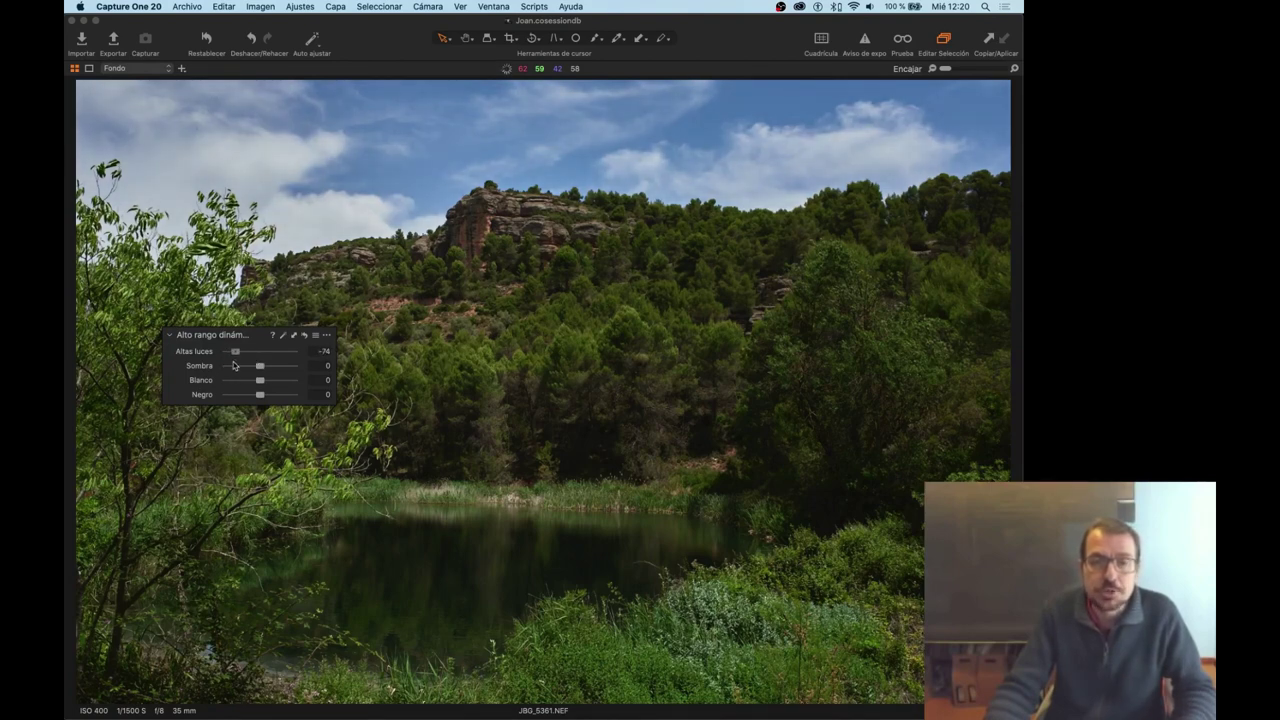
pyautogui.moveTo(250, 366); pyautogui.dragTo(215, 369)
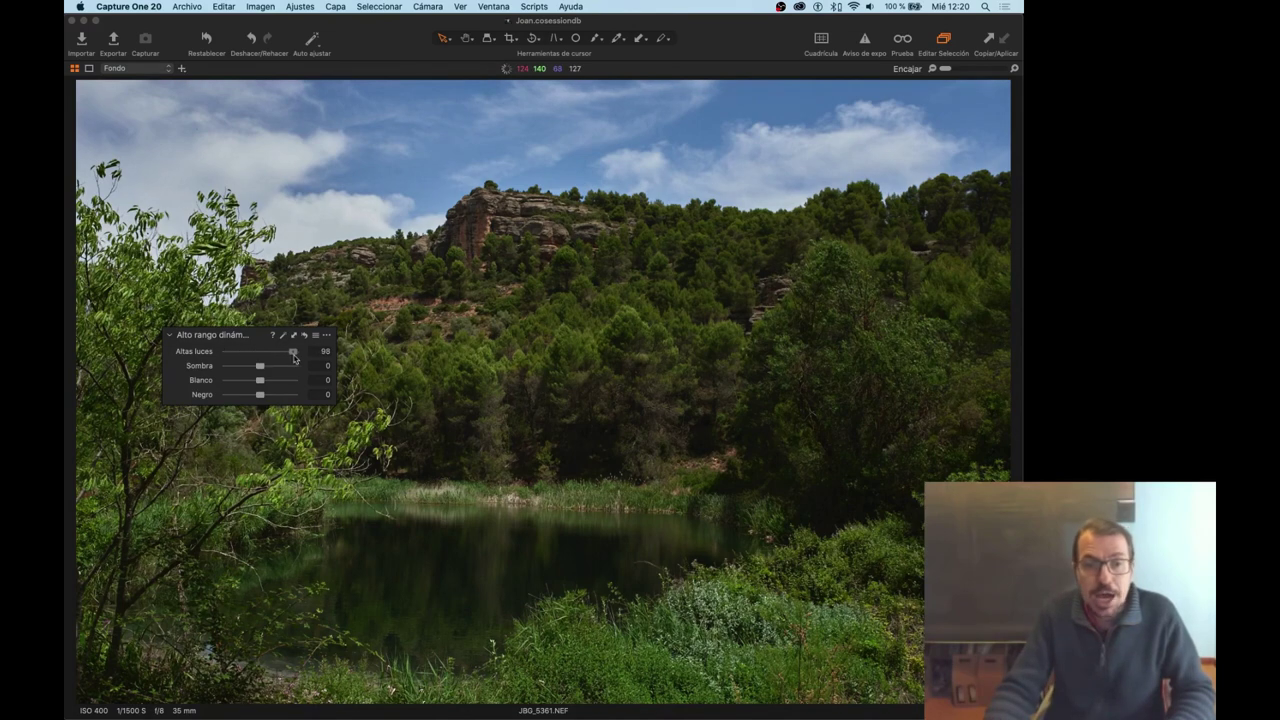
pyautogui.moveTo(294, 359); pyautogui.dragTo(297, 360)
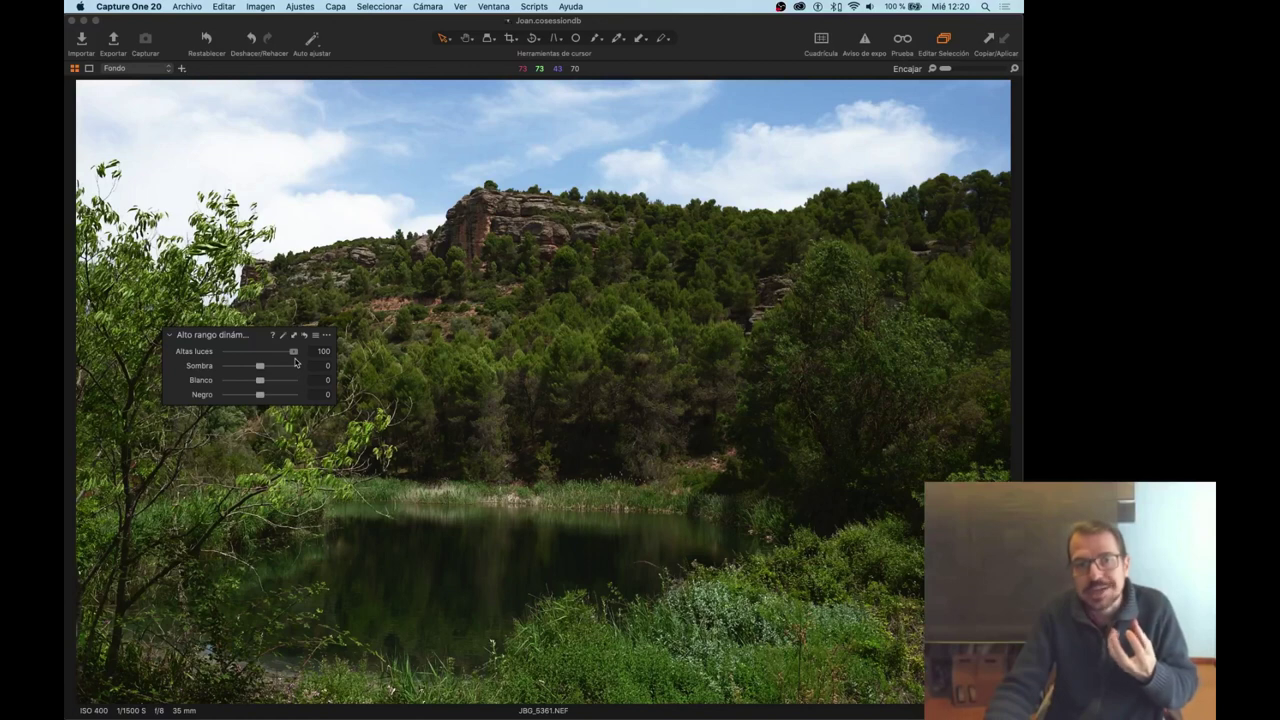
pyautogui.moveTo(295, 362)
pyautogui.mouseDown()
pyautogui.moveTo(261, 361)
pyautogui.moveTo(294, 350)
pyautogui.moveTo(229, 358)
pyautogui.mouseUp()
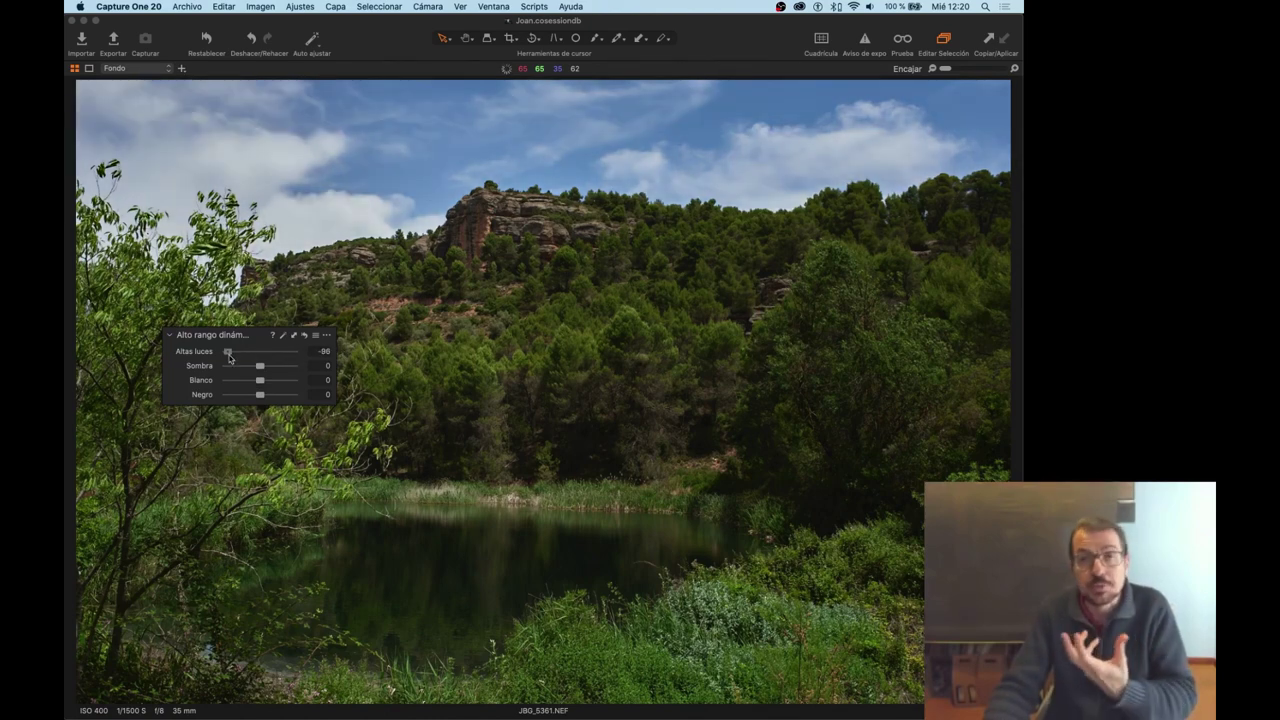
pyautogui.moveTo(229, 358); pyautogui.dragTo(237, 358)
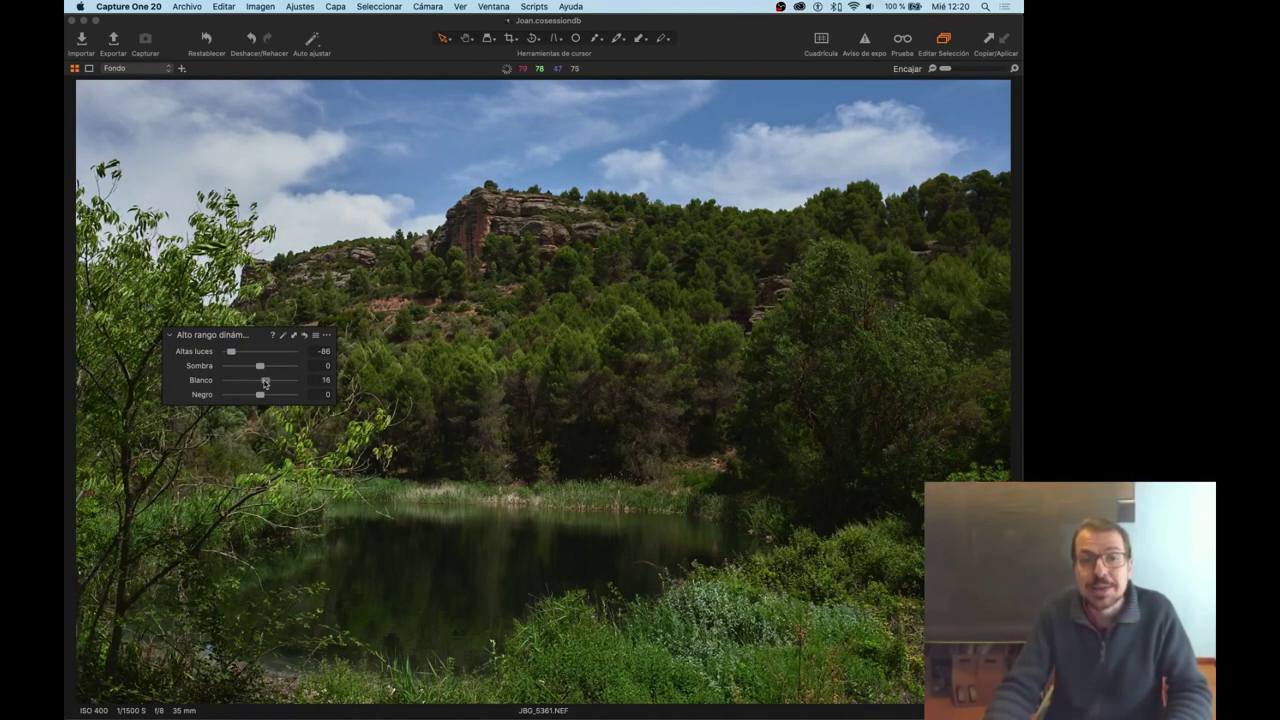
# Raise Blanco from 16 to 65 in the Alto rango dinámico panel.
pyautogui.moveTo(274, 383); pyautogui.dragTo(279, 383)
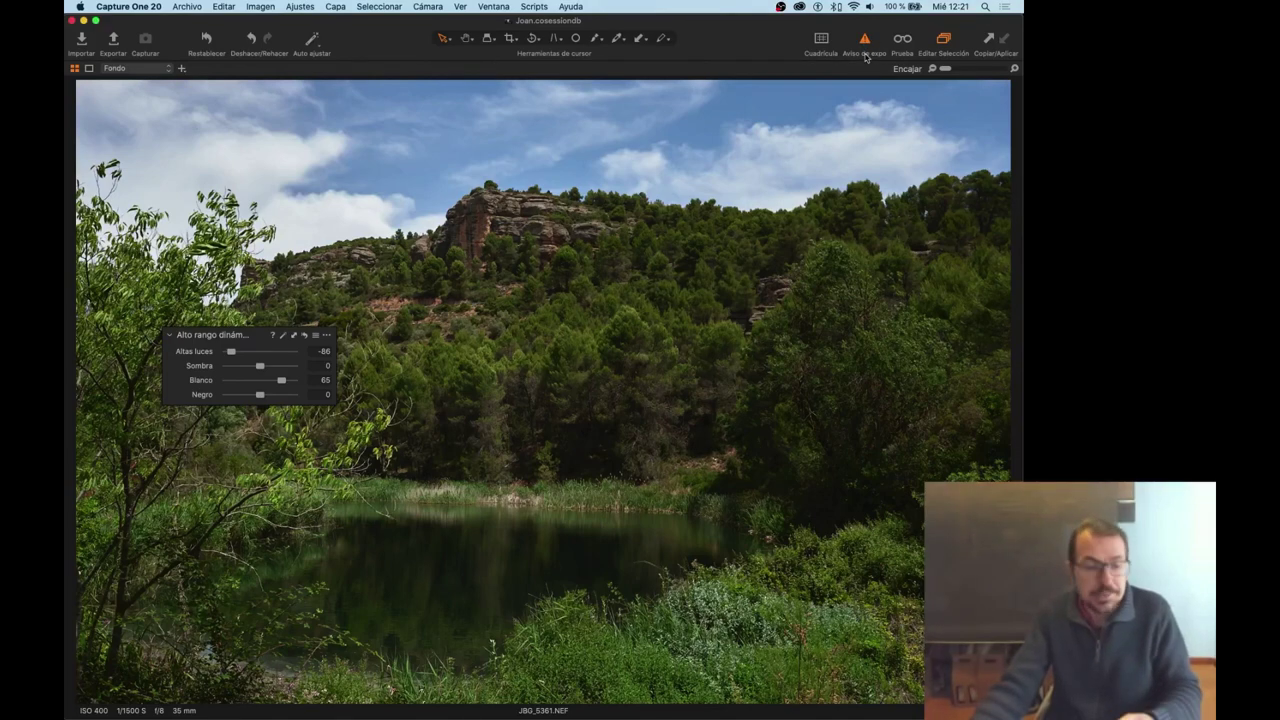
# Test the Aviso de exposición threshold at 218, then restore it to 255 and close preferences.
pyautogui.press('super+comma')
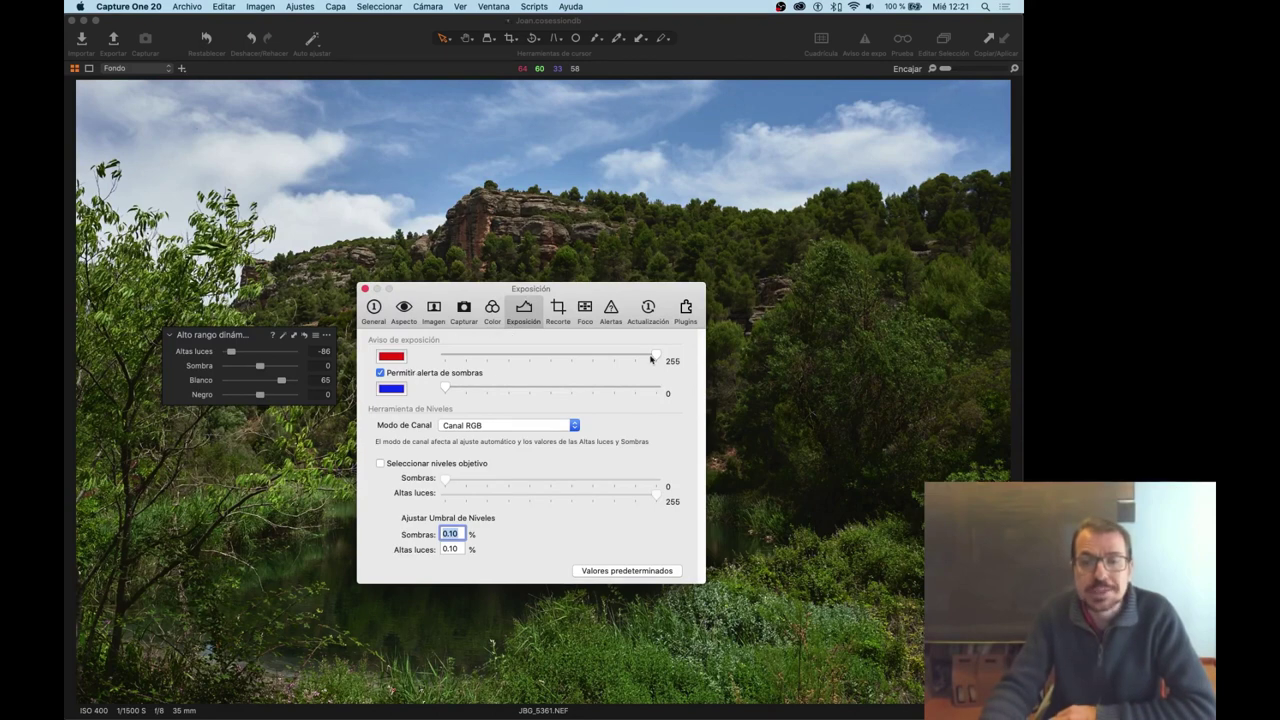
pyautogui.moveTo(619, 358); pyautogui.dragTo(576, 362)
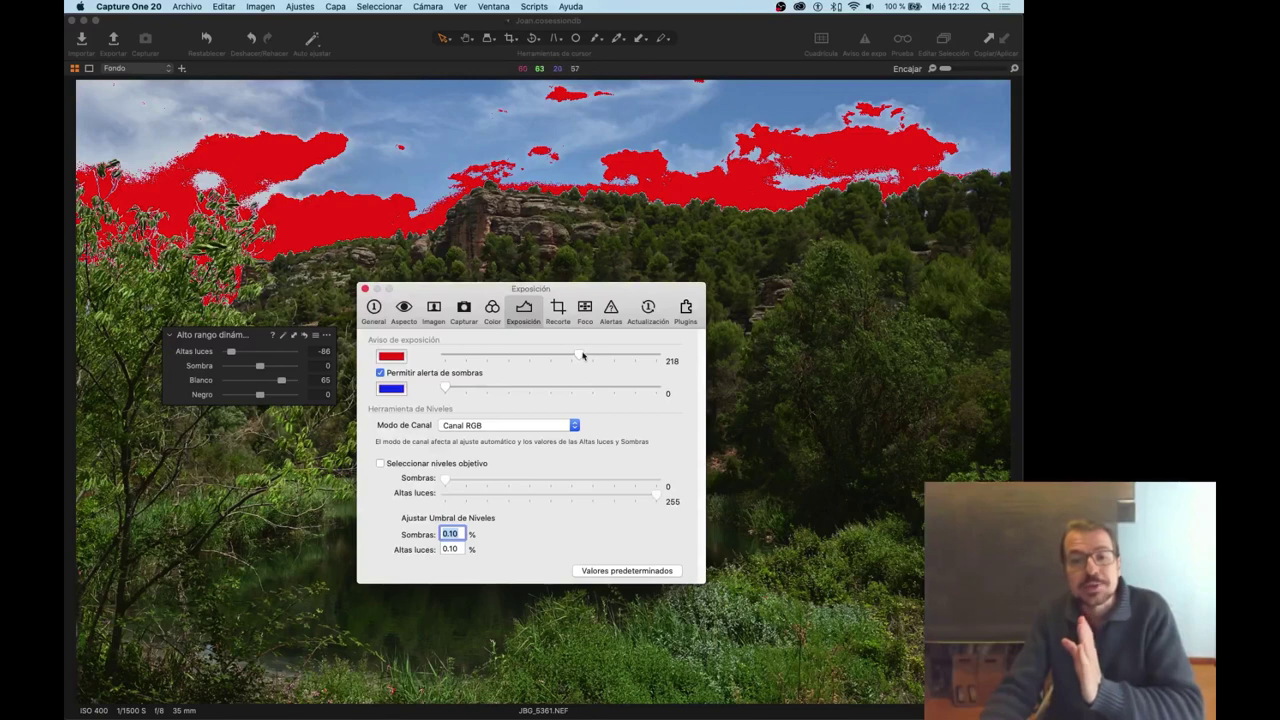
pyautogui.moveTo(580, 358); pyautogui.dragTo(677, 371)
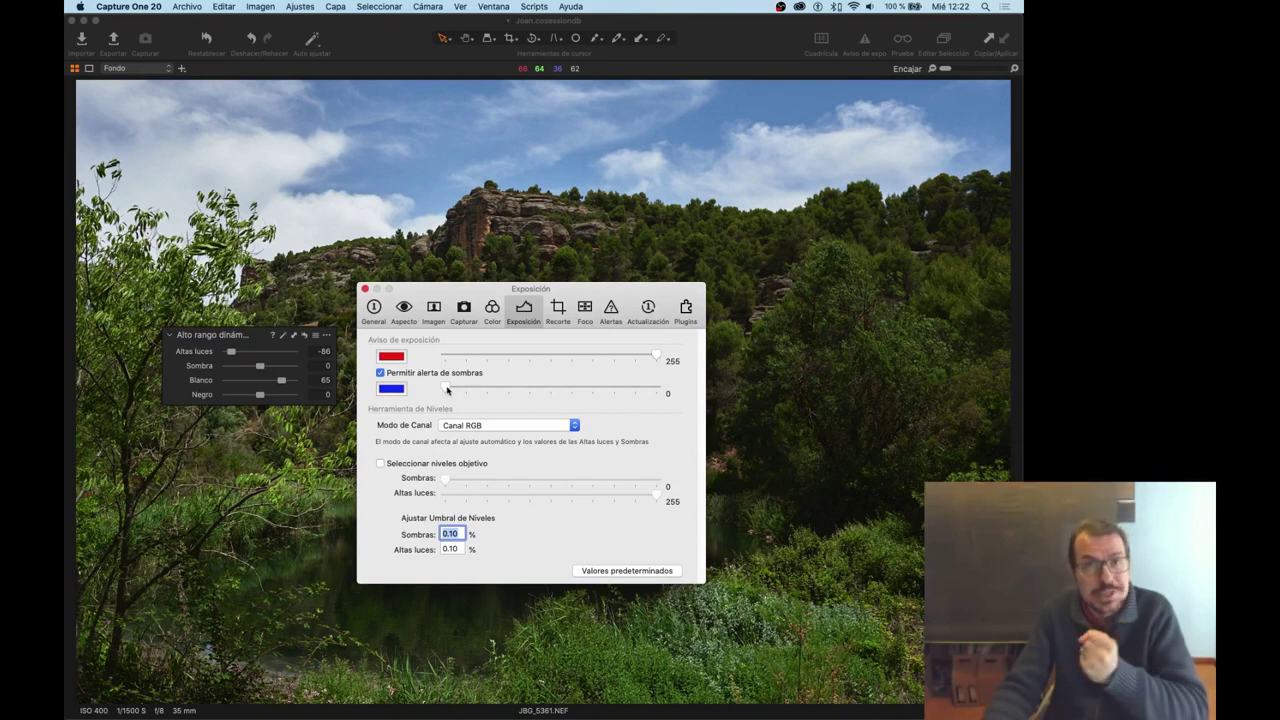
pyautogui.click(365, 289)
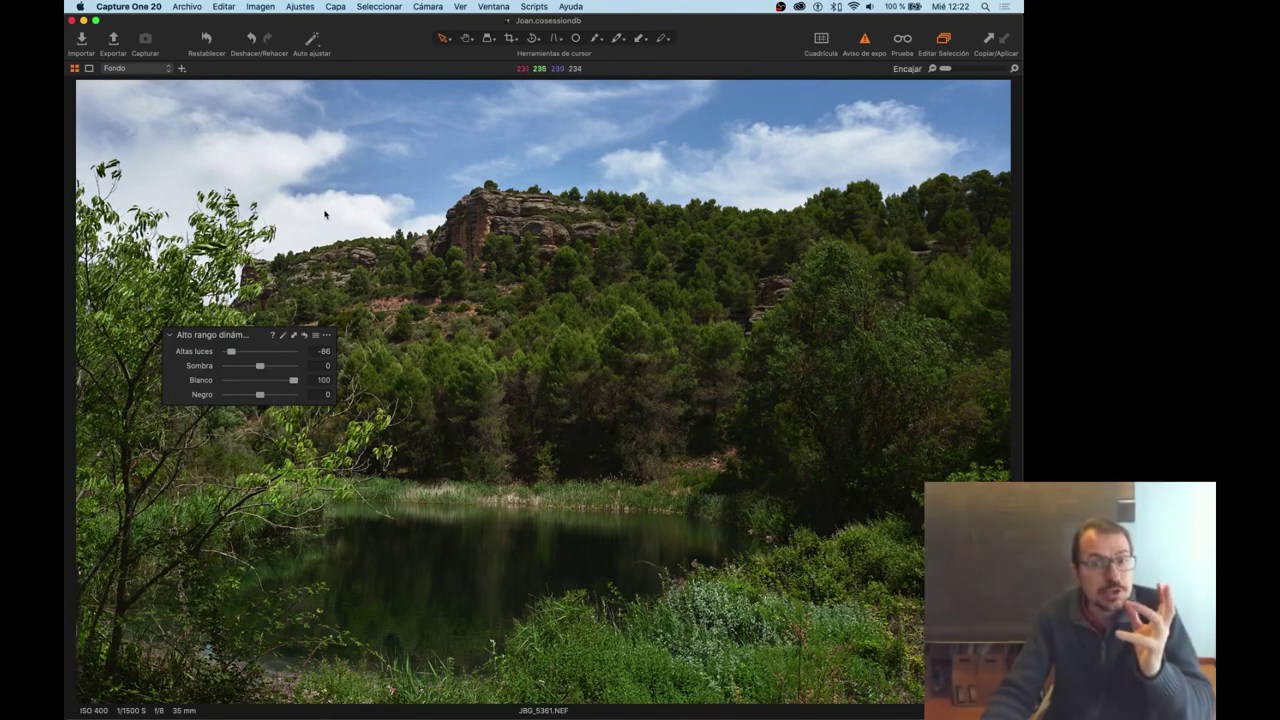
# Lower Blanco from 100 to 75 and set Negro to -1.
pyautogui.moveTo(293, 380); pyautogui.dragTo(211, 398)
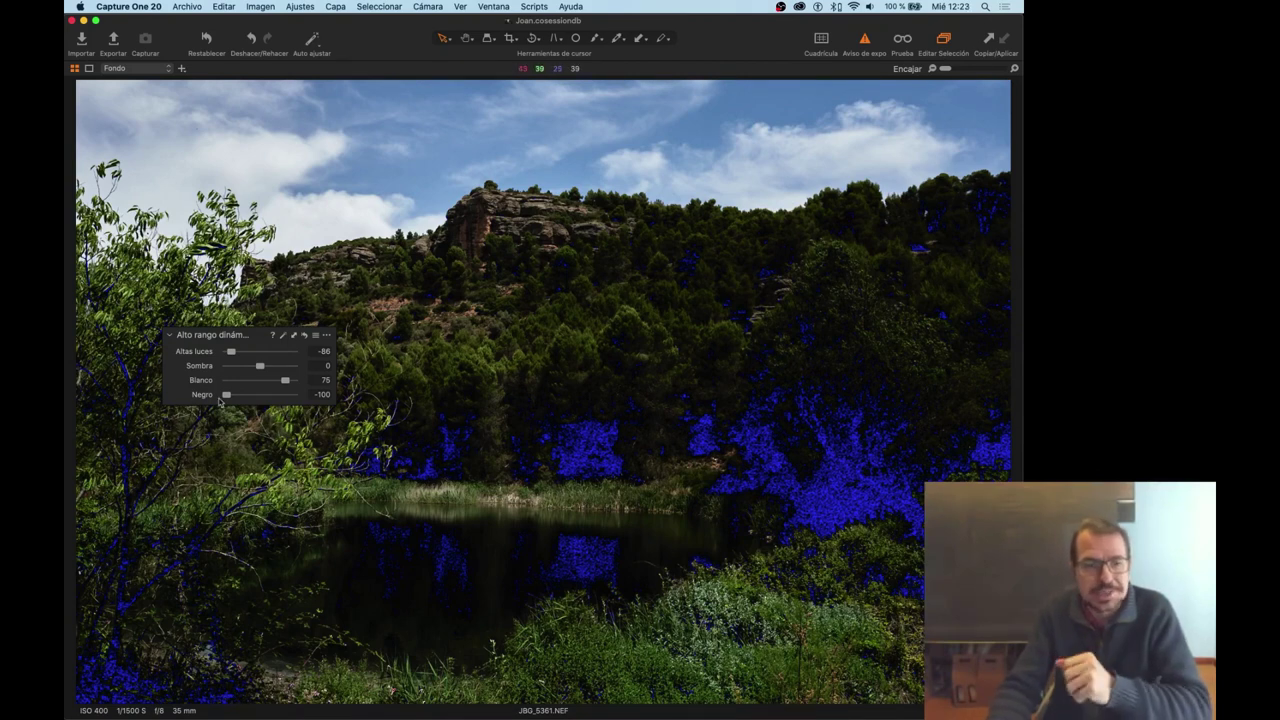
pyautogui.moveTo(227, 395); pyautogui.dragTo(252, 398)
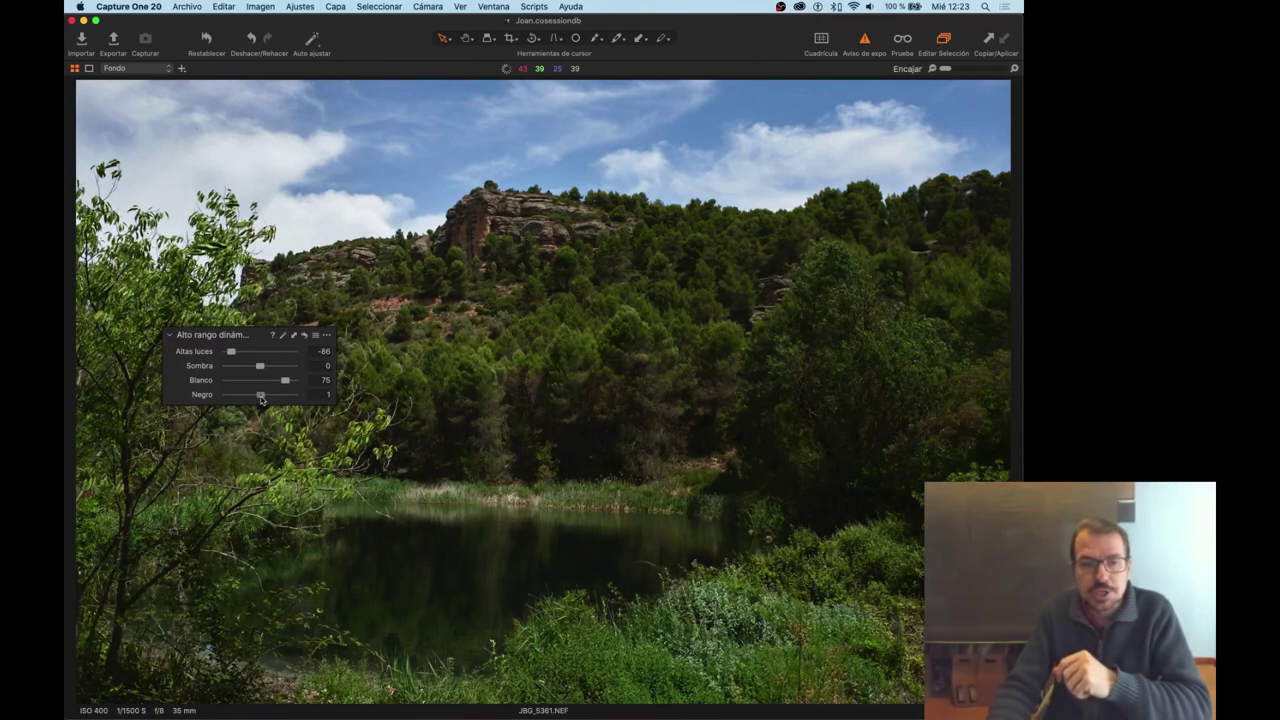
pyautogui.moveTo(261, 399); pyautogui.dragTo(265, 368)
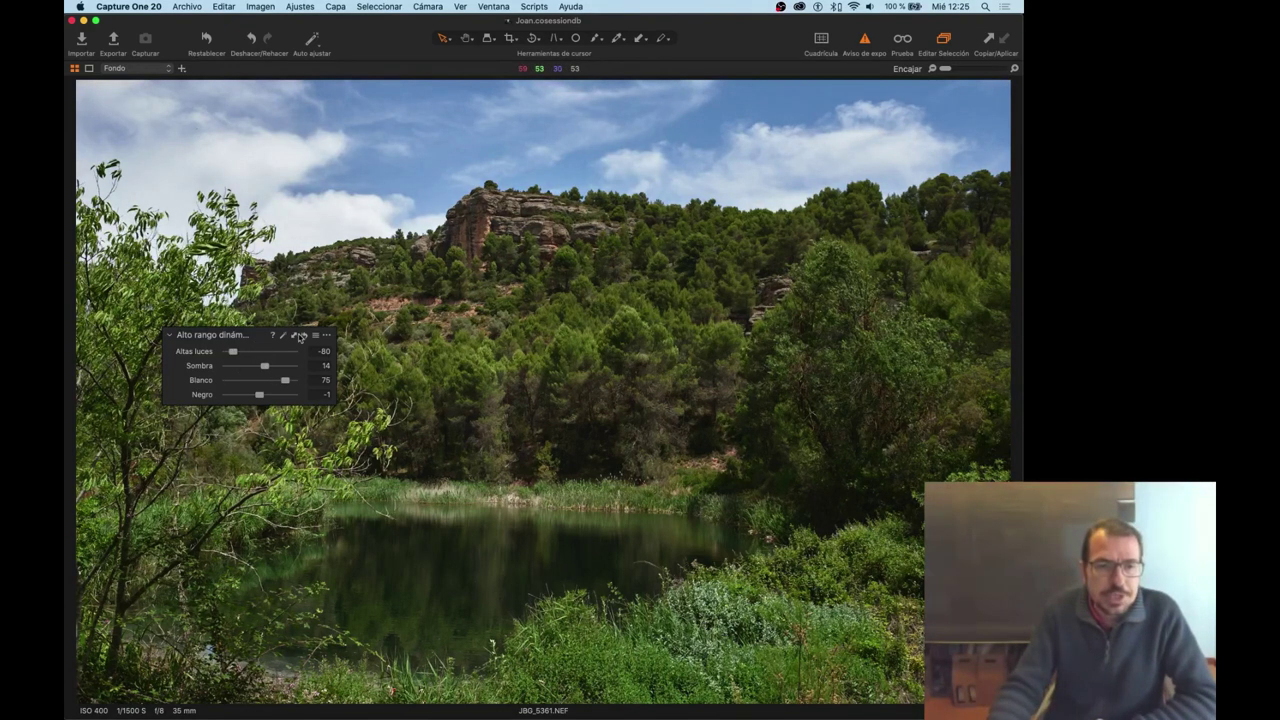
# Reset all Alto rango dinámico values to 0 and dock it back in the restored tools sidebar.
pyautogui.click(305, 336)
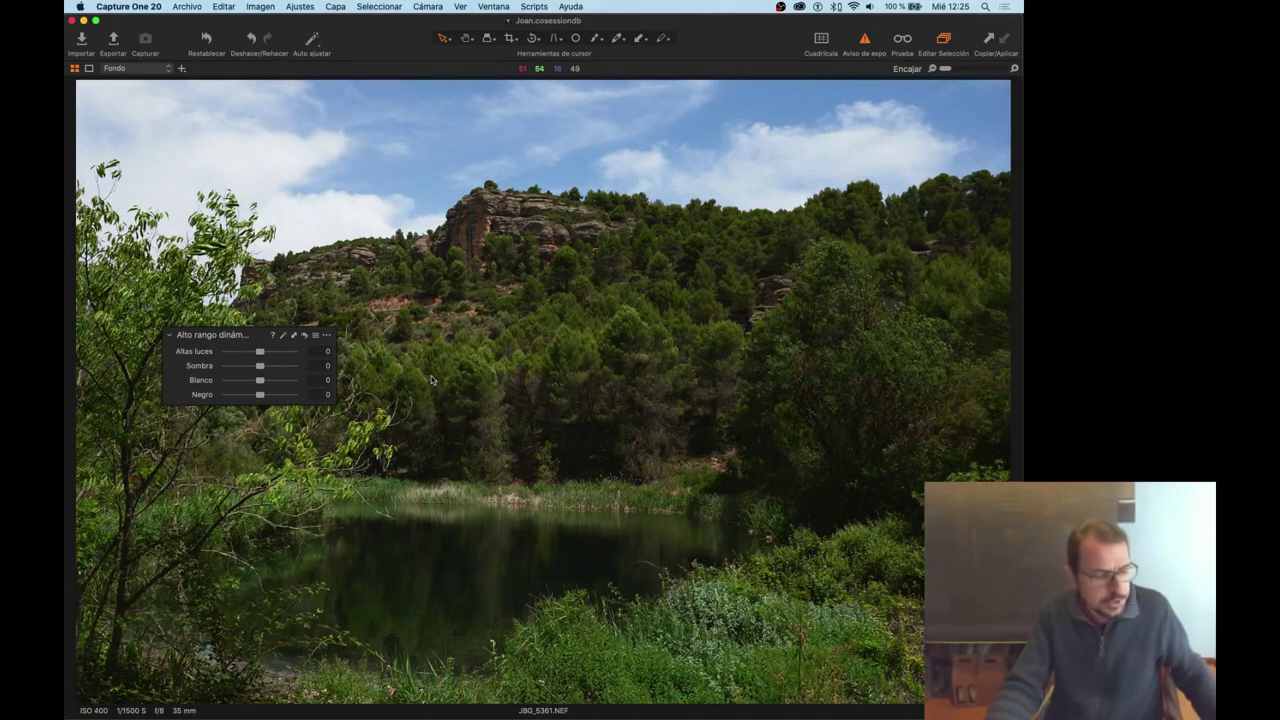
pyautogui.press('super+t')
pyautogui.moveTo(261, 338)
pyautogui.mouseDown()
pyautogui.moveTo(211, 385)
pyautogui.moveTo(188, 354)
pyautogui.moveTo(193, 365)
pyautogui.mouseUp()
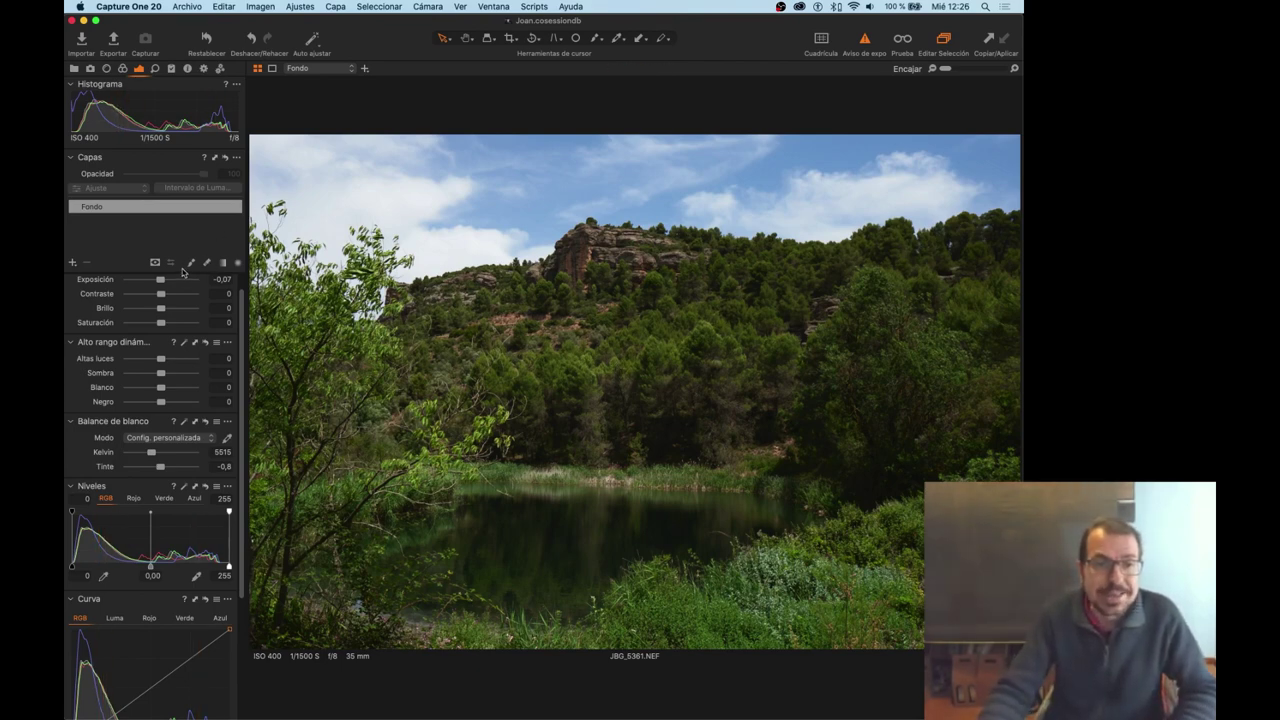
pyautogui.click(76, 263)
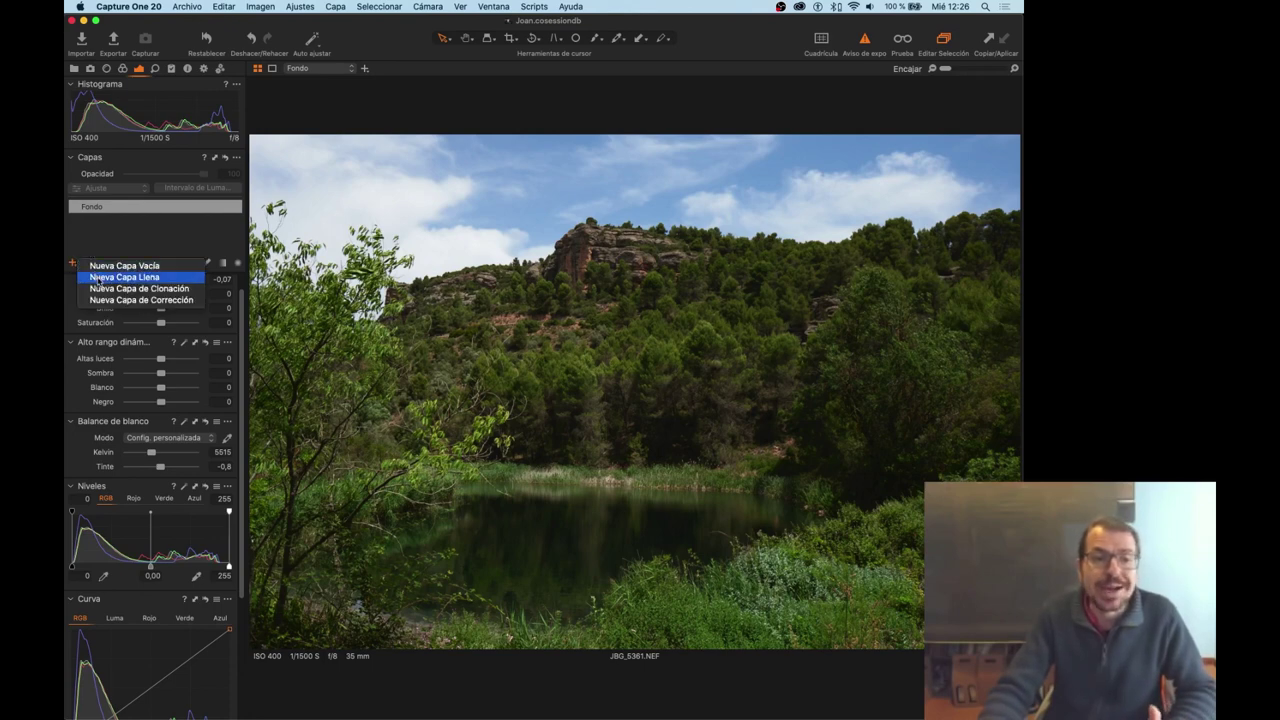
# Add filled layer Capa 1 and toggle its mask overlay with M to check coverage.
pyautogui.click(100, 277)
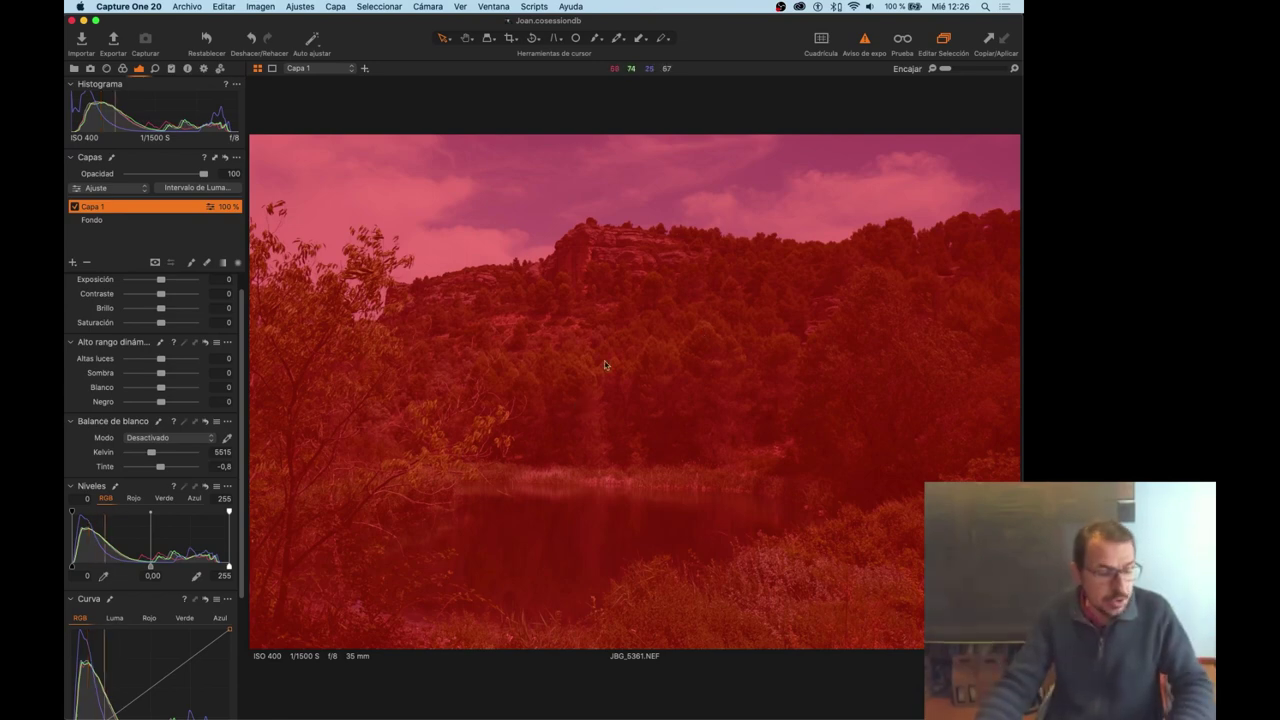
pyautogui.press('m')
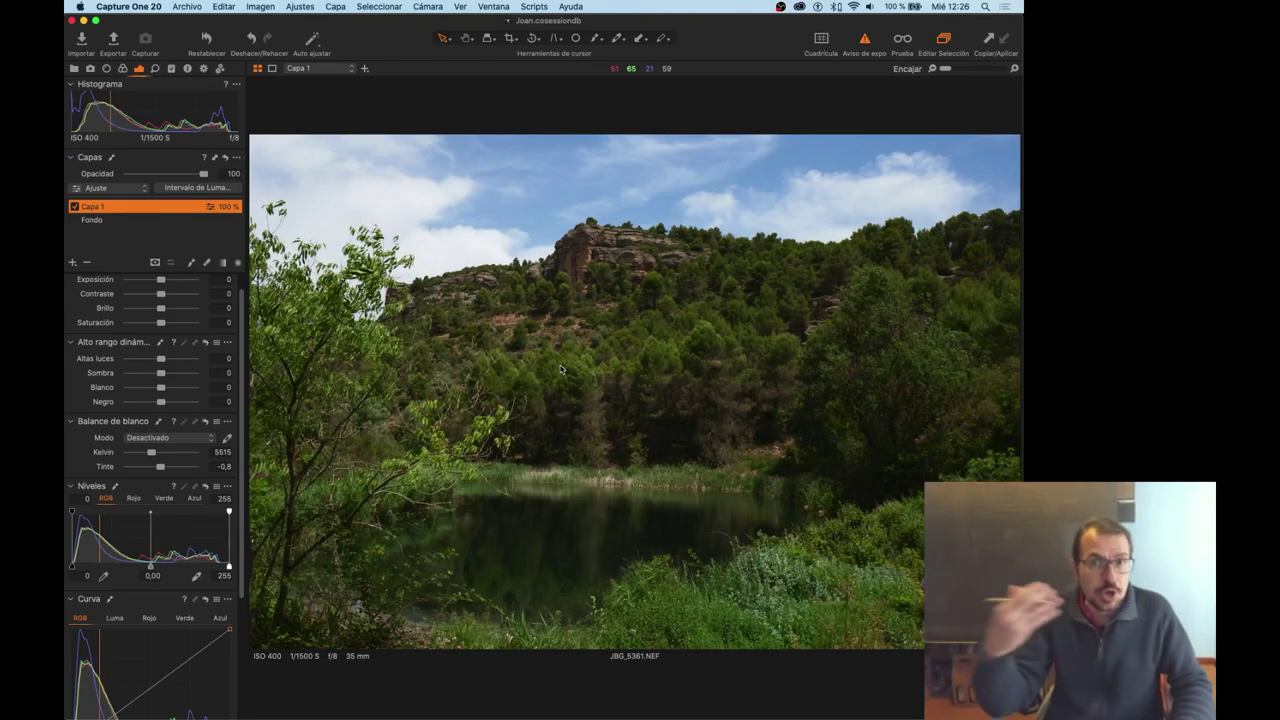
pyautogui.press('m')
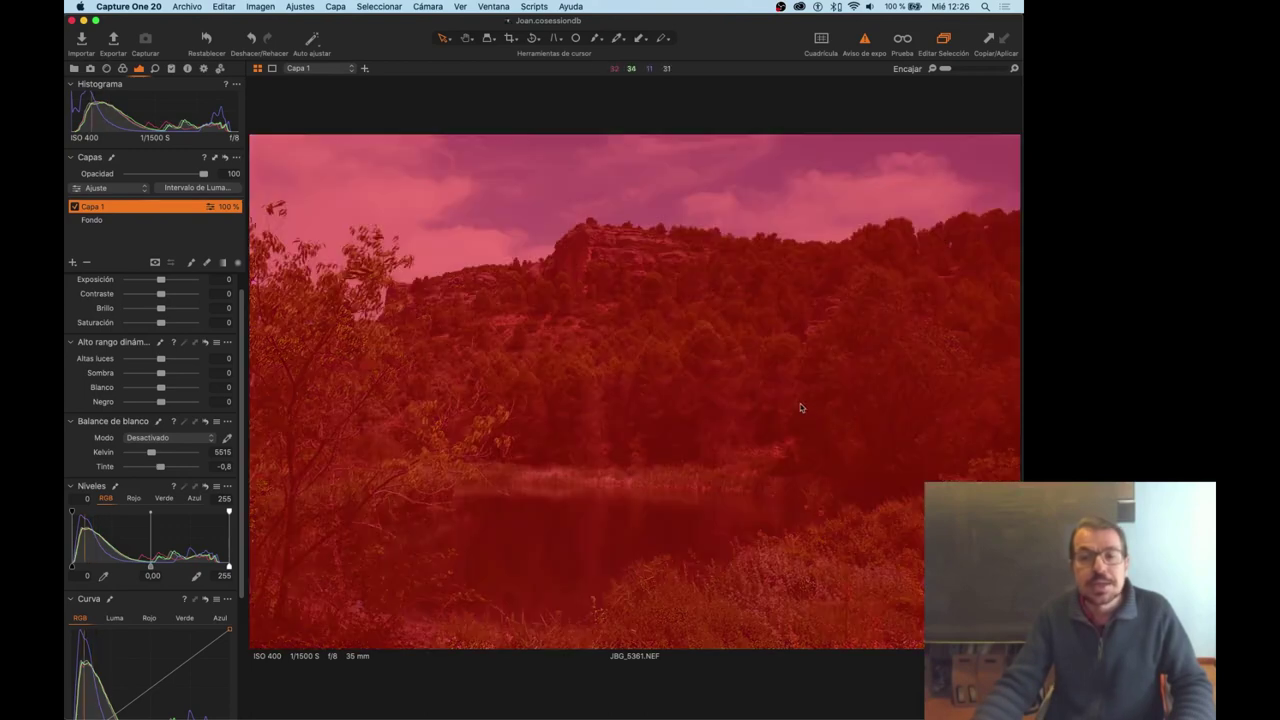
pyautogui.press('m')
pyautogui.press('m')
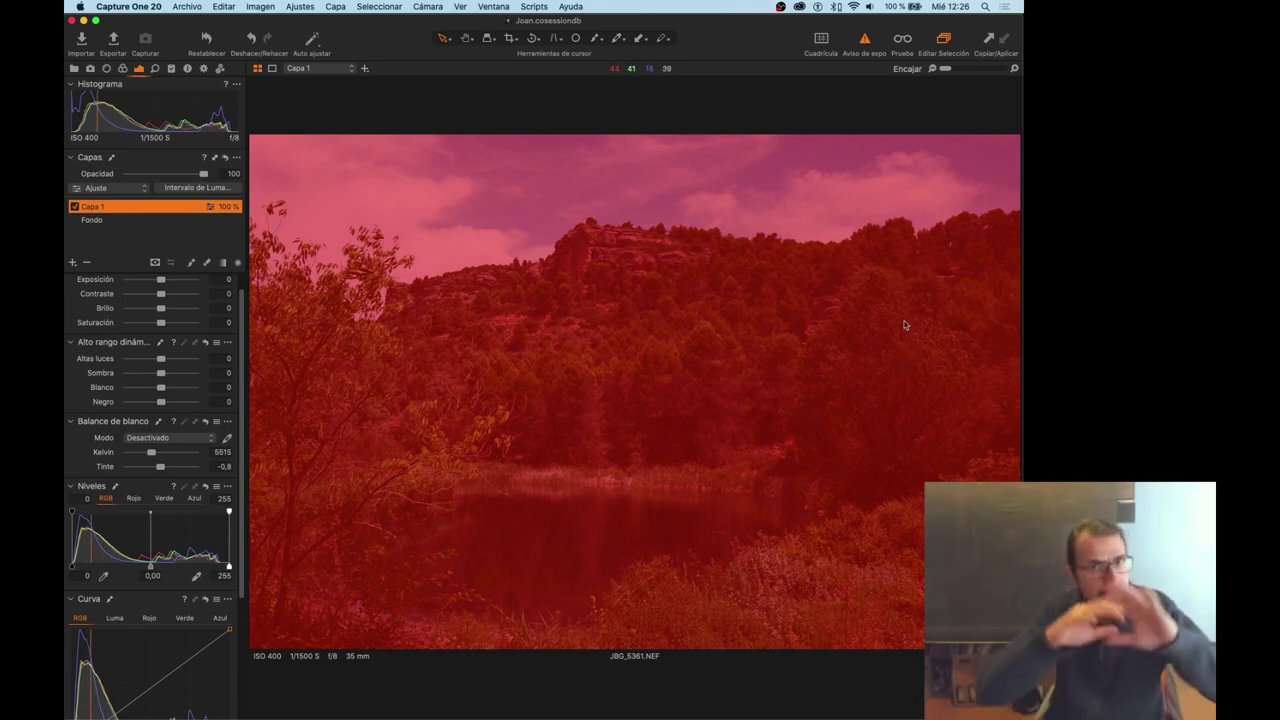
pyautogui.press('m')
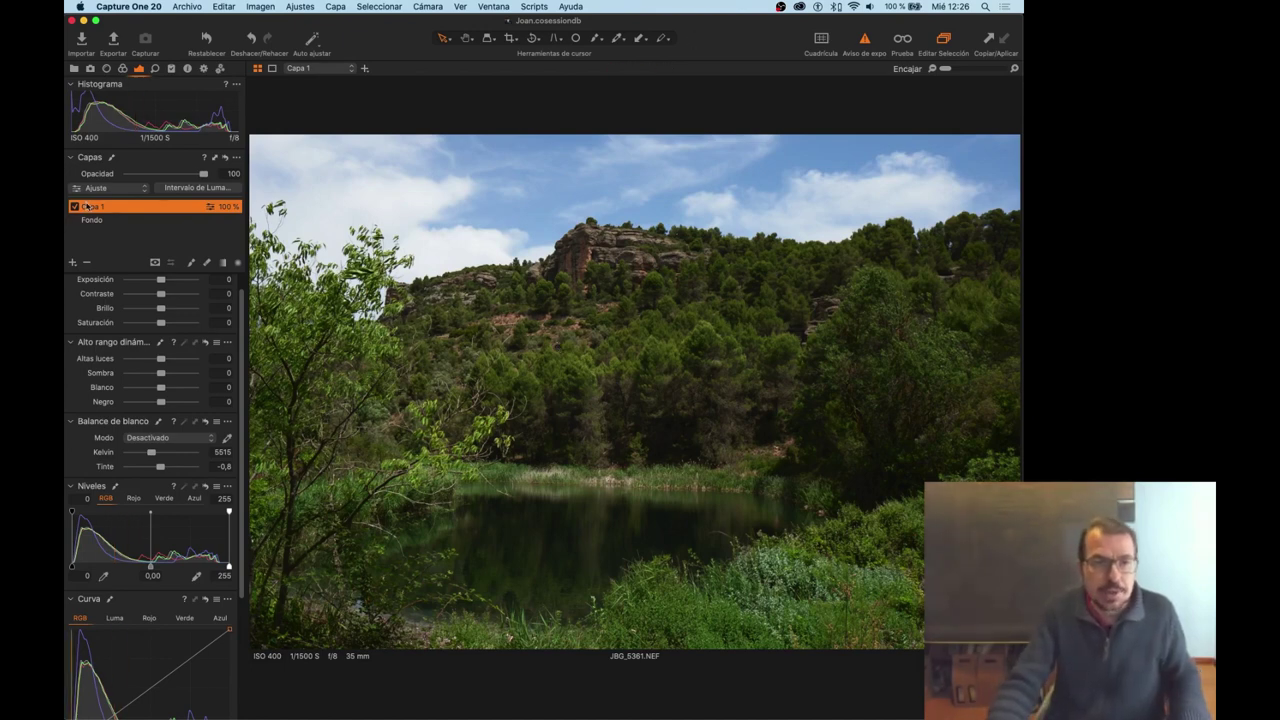
# Rename the Capa 1 adjustment layer to 'Altas luces'.
pyautogui.doubleClick(89, 206)
pyautogui.write('Altas')
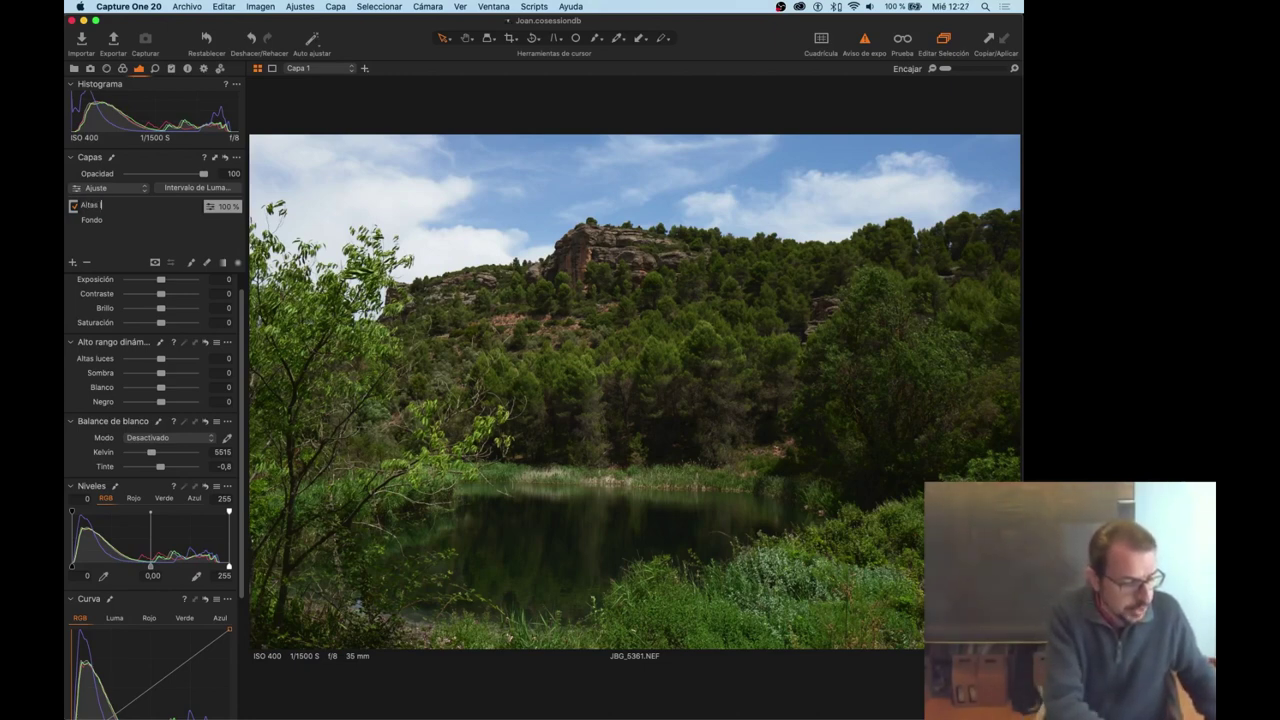
pyautogui.write('uces')
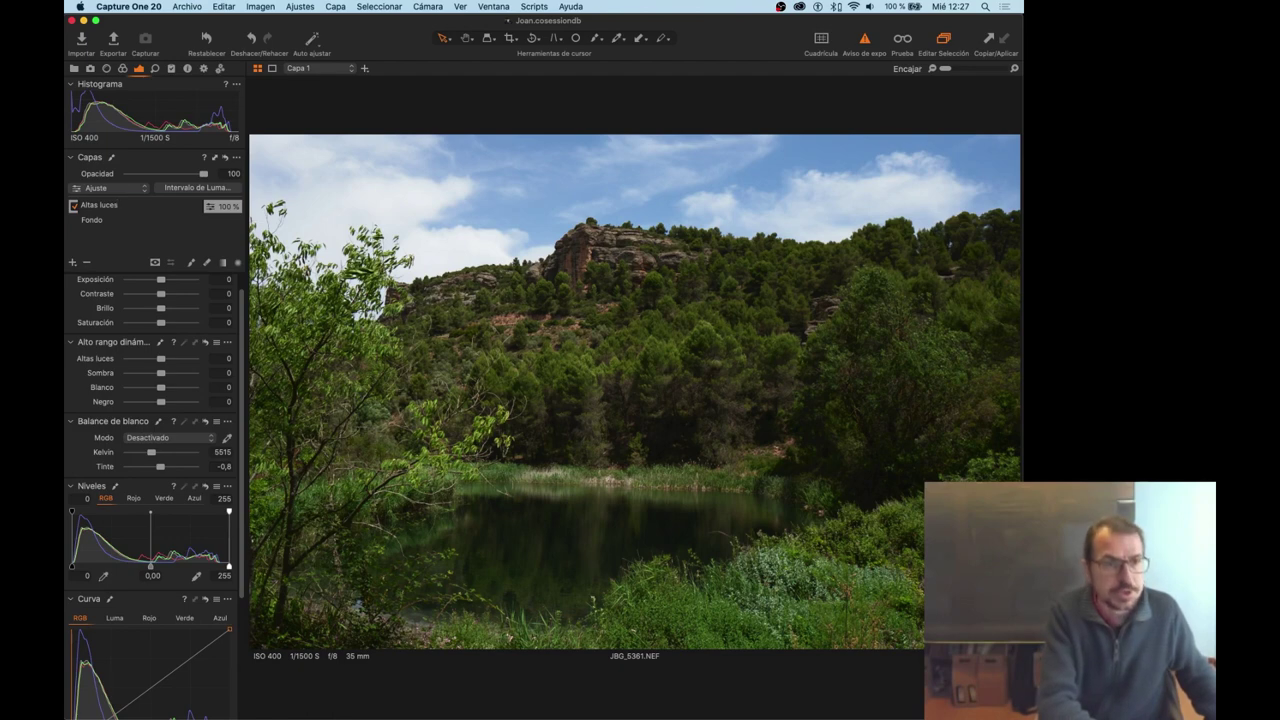
pyautogui.press('Return')
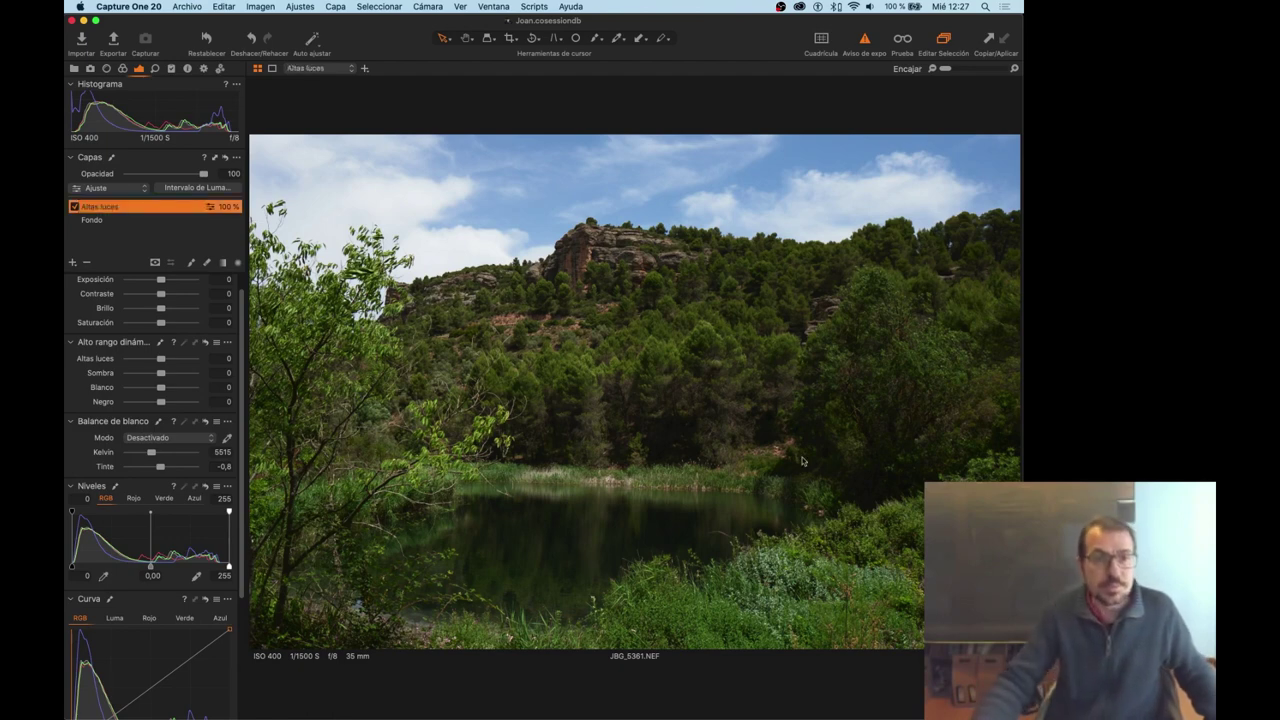
# Add a Nueva Capa Llena layer on top of Altas luces and rename it 'Bajas luces'.
pyautogui.click(72, 263)
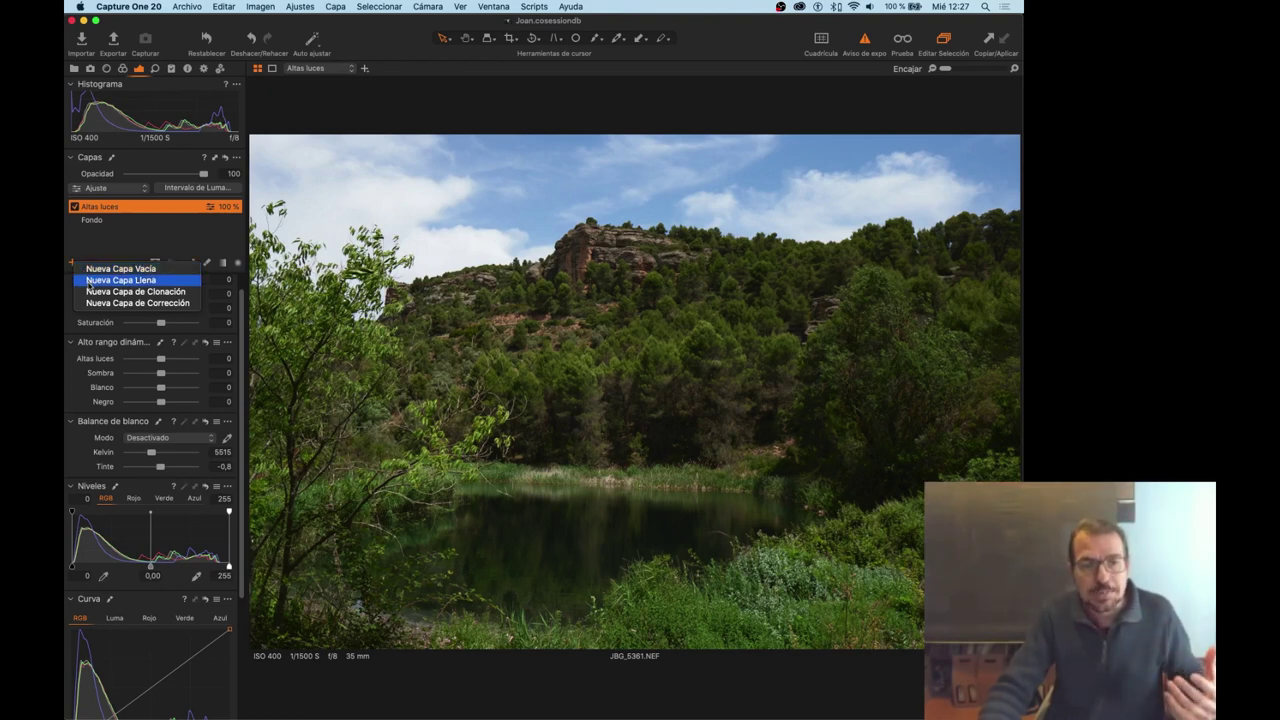
pyautogui.click(90, 281)
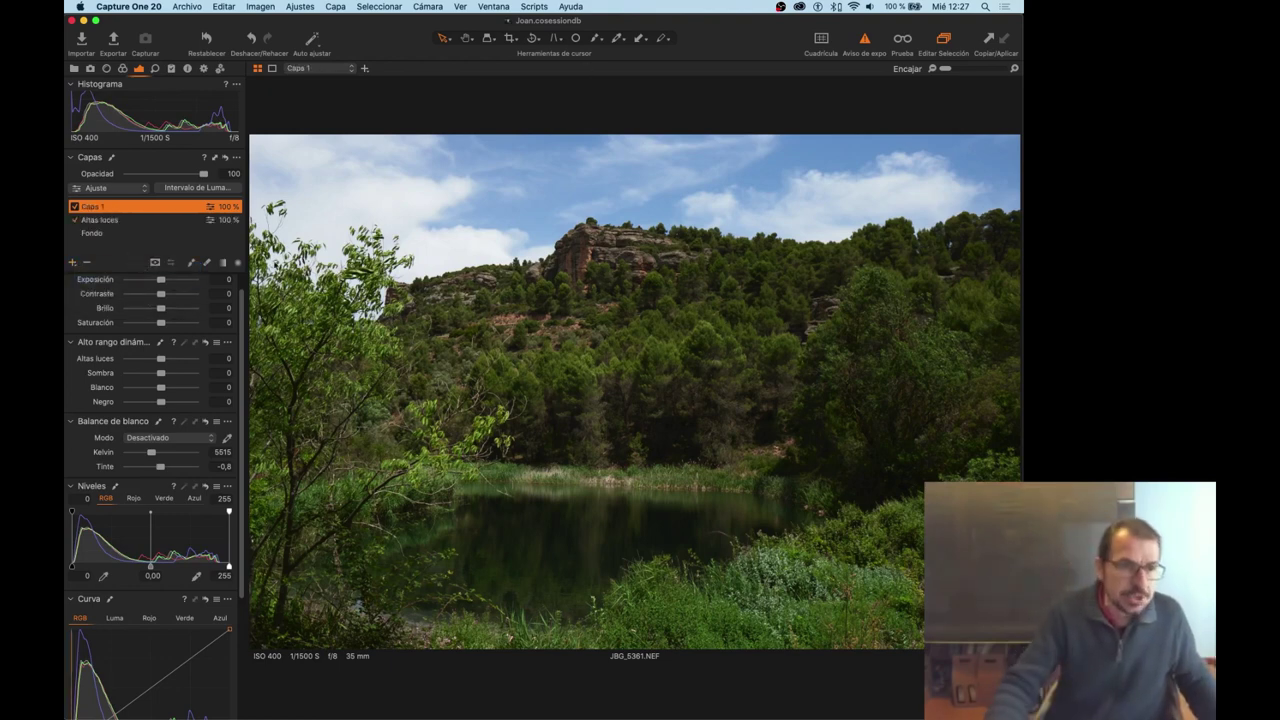
pyautogui.doubleClick(92, 207)
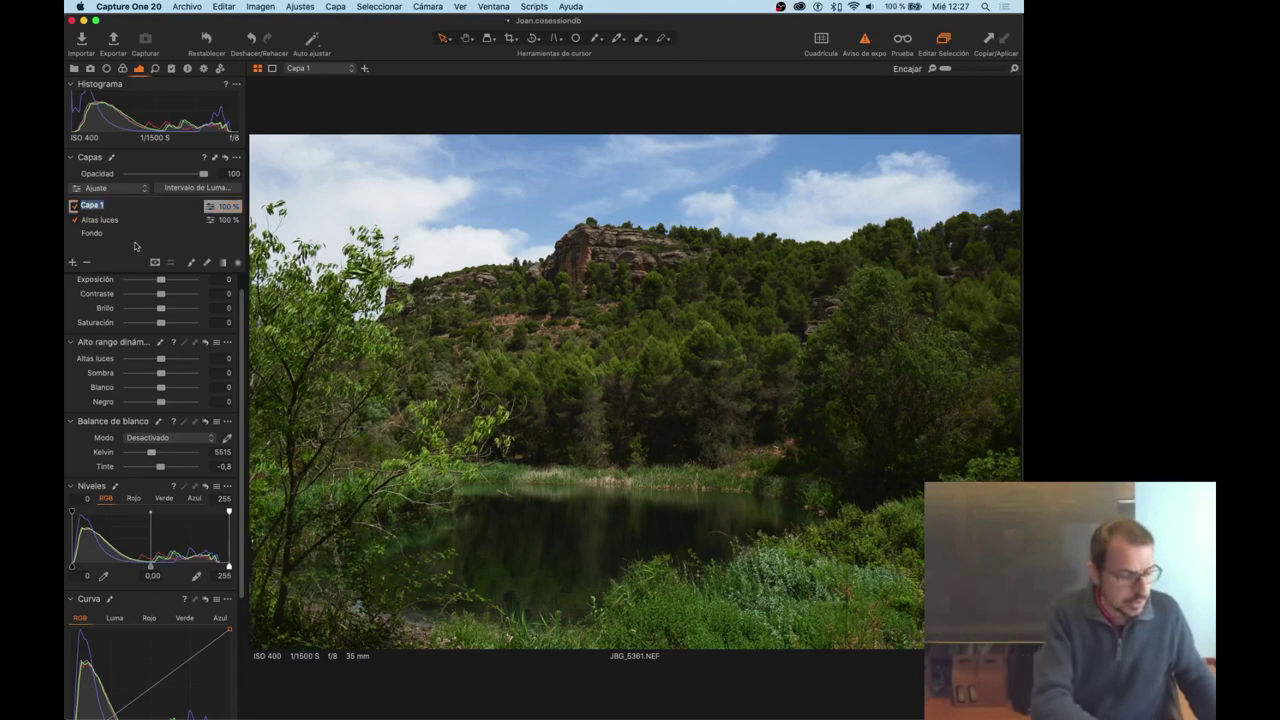
pyautogui.write('Bajas ')
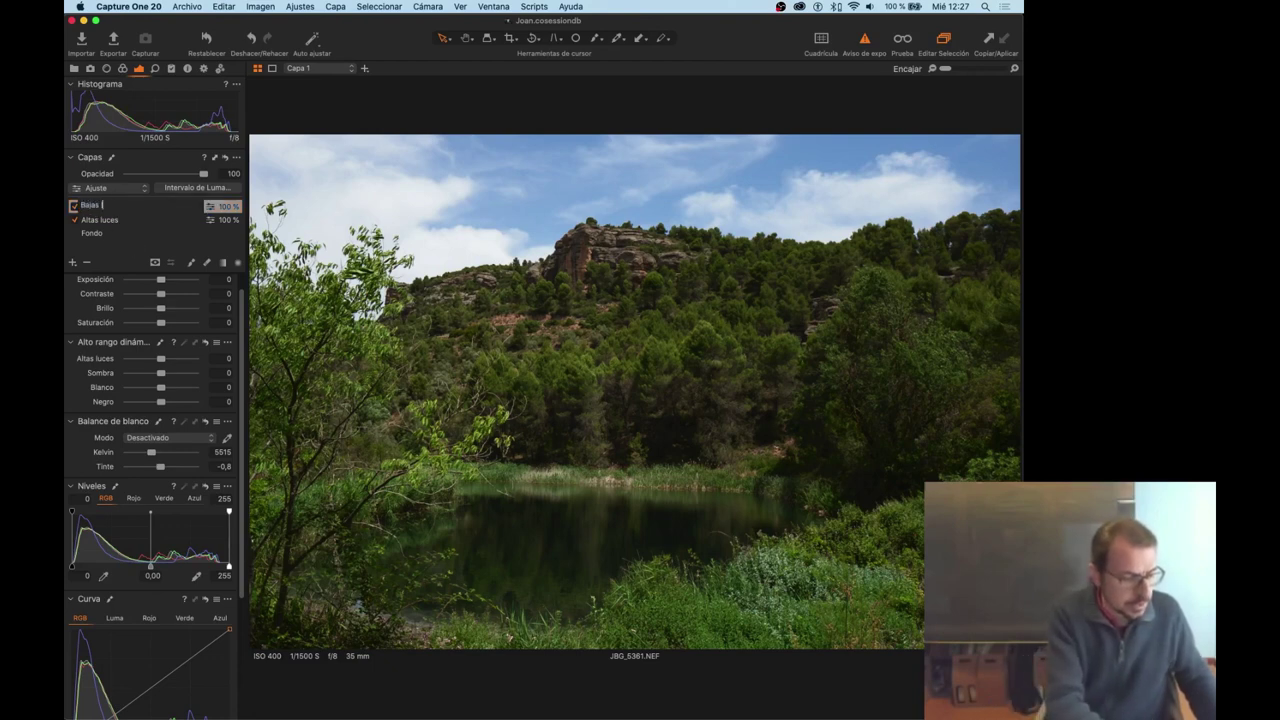
pyautogui.write('luces')
pyautogui.press('Return')
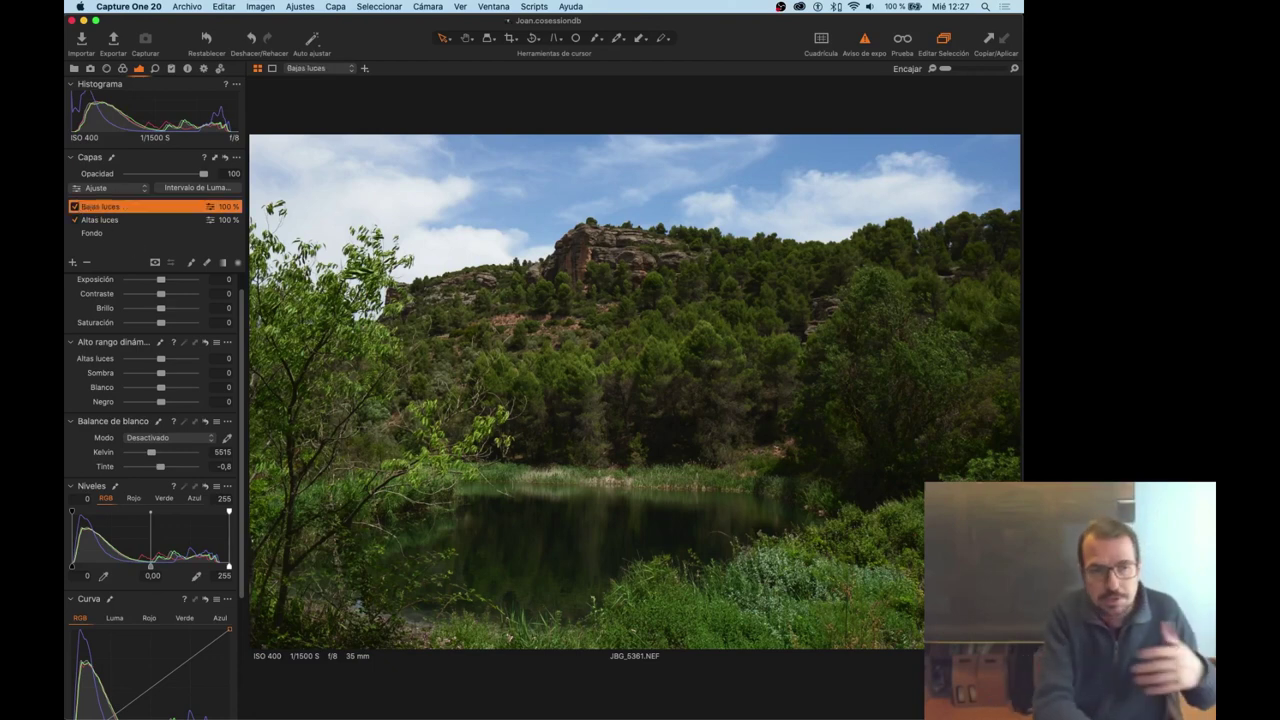
# On the Altas luces layer, set HDR Highlights to -100 and White to 63.
pyautogui.click(130, 219)
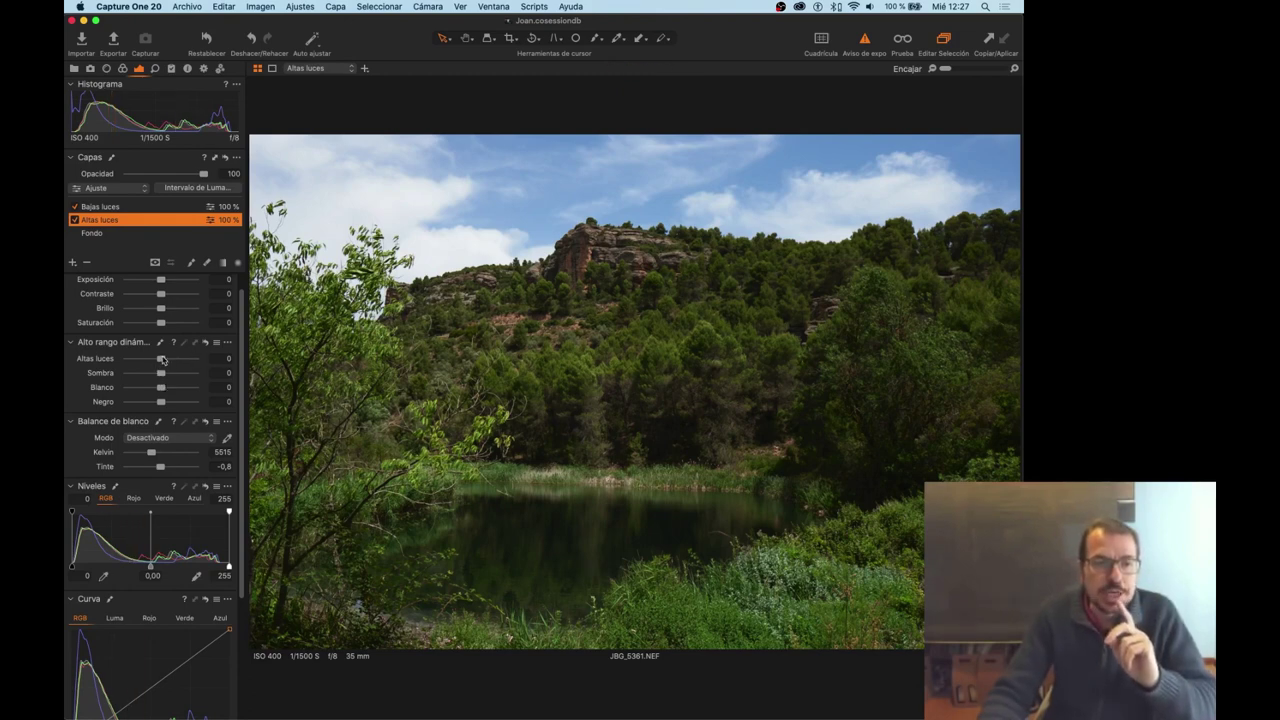
pyautogui.moveTo(161, 360); pyautogui.dragTo(141, 361)
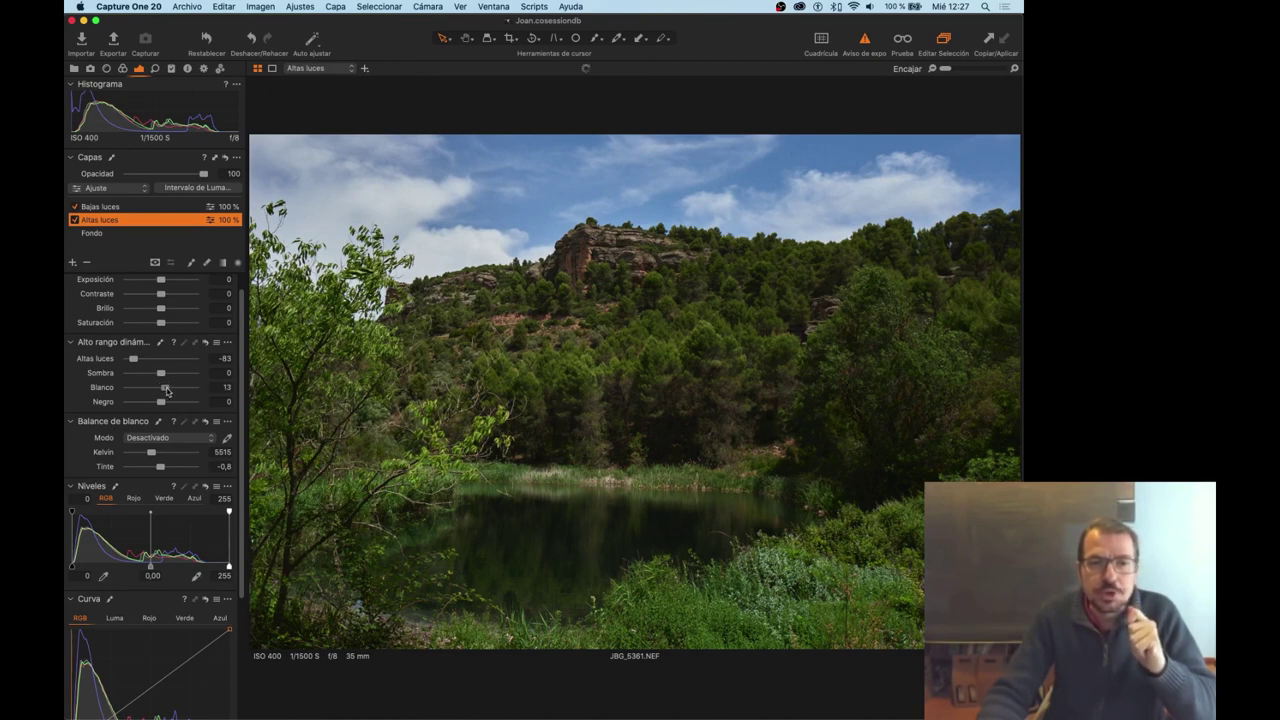
pyautogui.moveTo(176, 394); pyautogui.dragTo(177, 394)
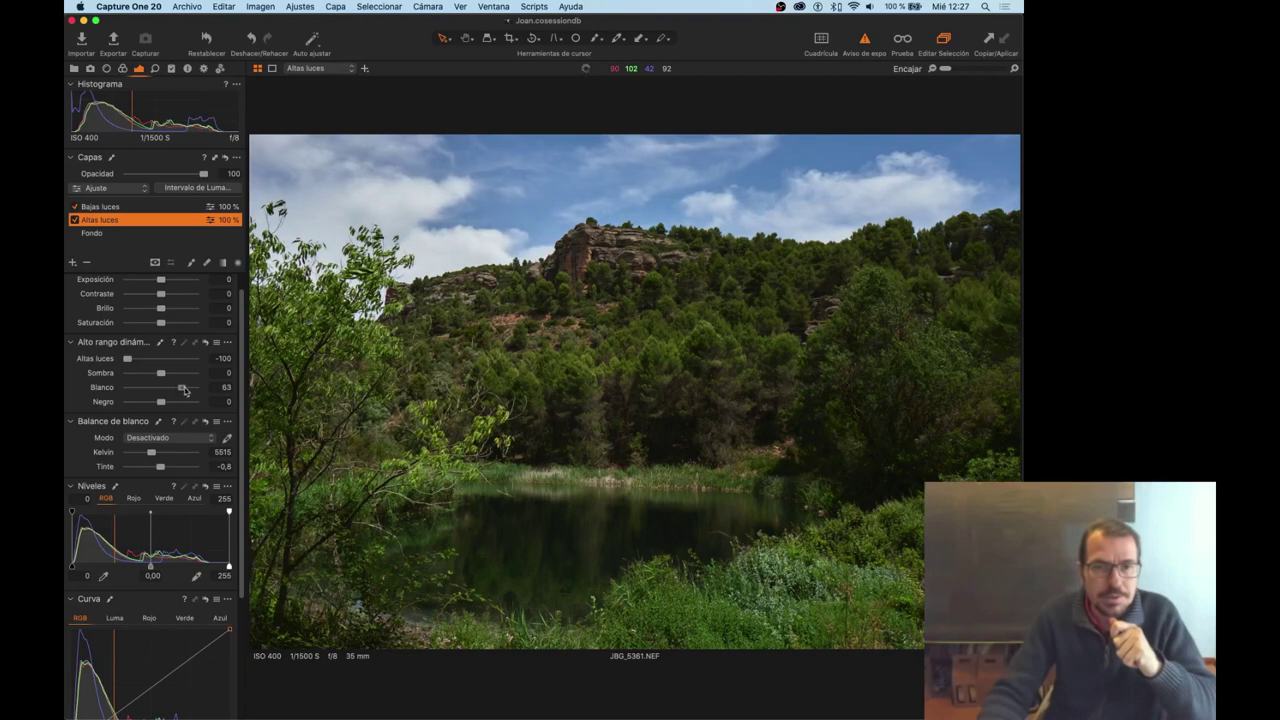
pyautogui.moveTo(185, 390); pyautogui.dragTo(186, 391)
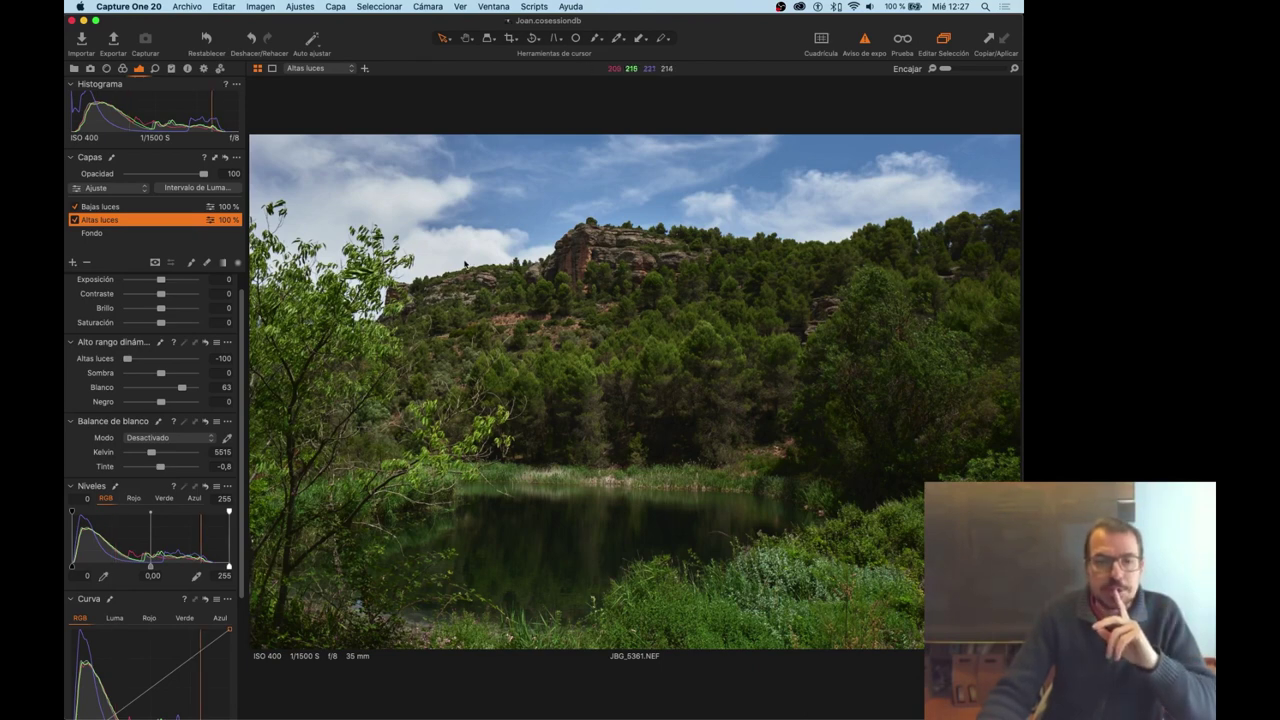
# On the Bajas luces layer, set the HDR Black slider to 22 and Shadow to 34.
pyautogui.click(85, 206)
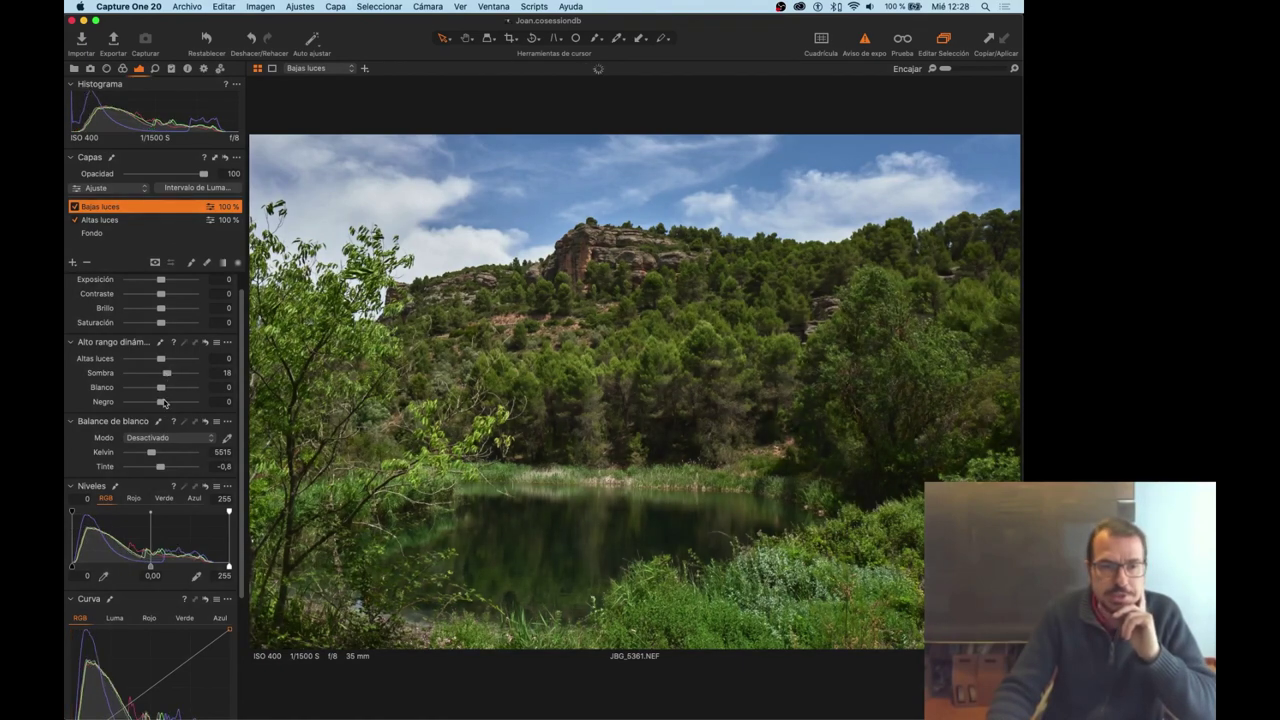
pyautogui.moveTo(157, 404); pyautogui.dragTo(156, 404)
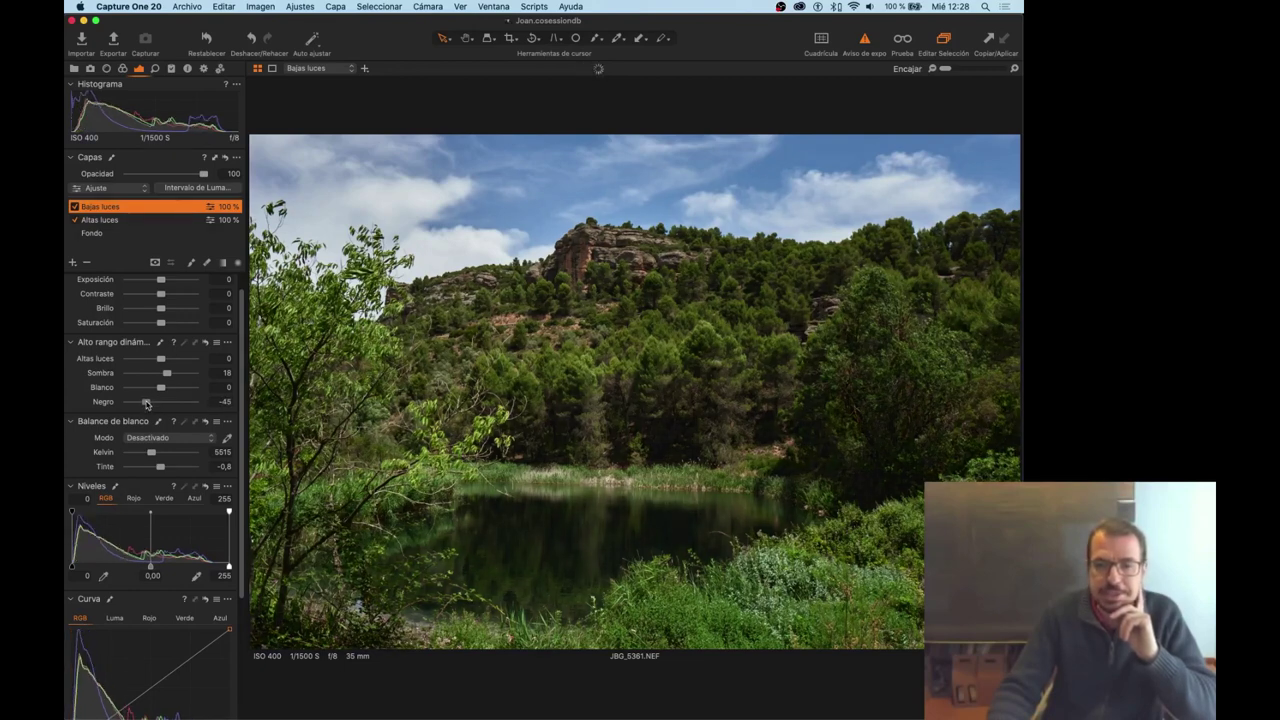
pyautogui.moveTo(146, 403); pyautogui.dragTo(168, 404)
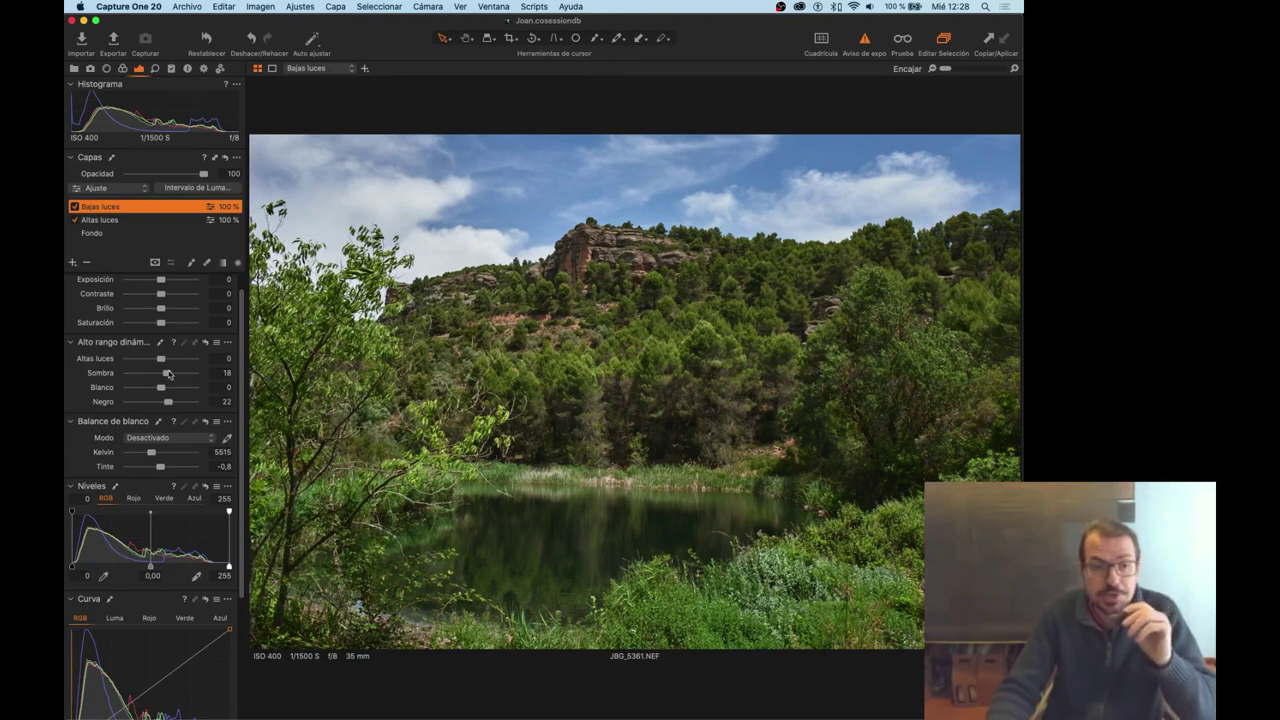
pyautogui.moveTo(170, 375); pyautogui.dragTo(173, 376)
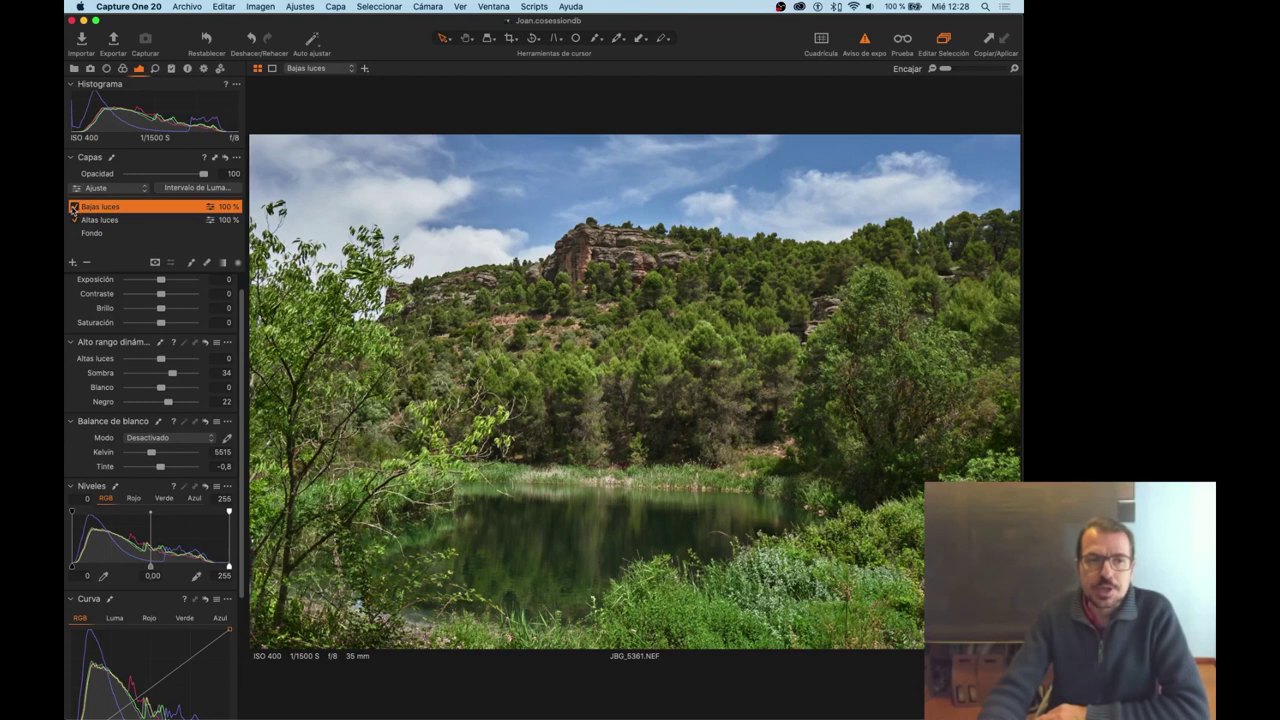
pyautogui.click(73, 206)
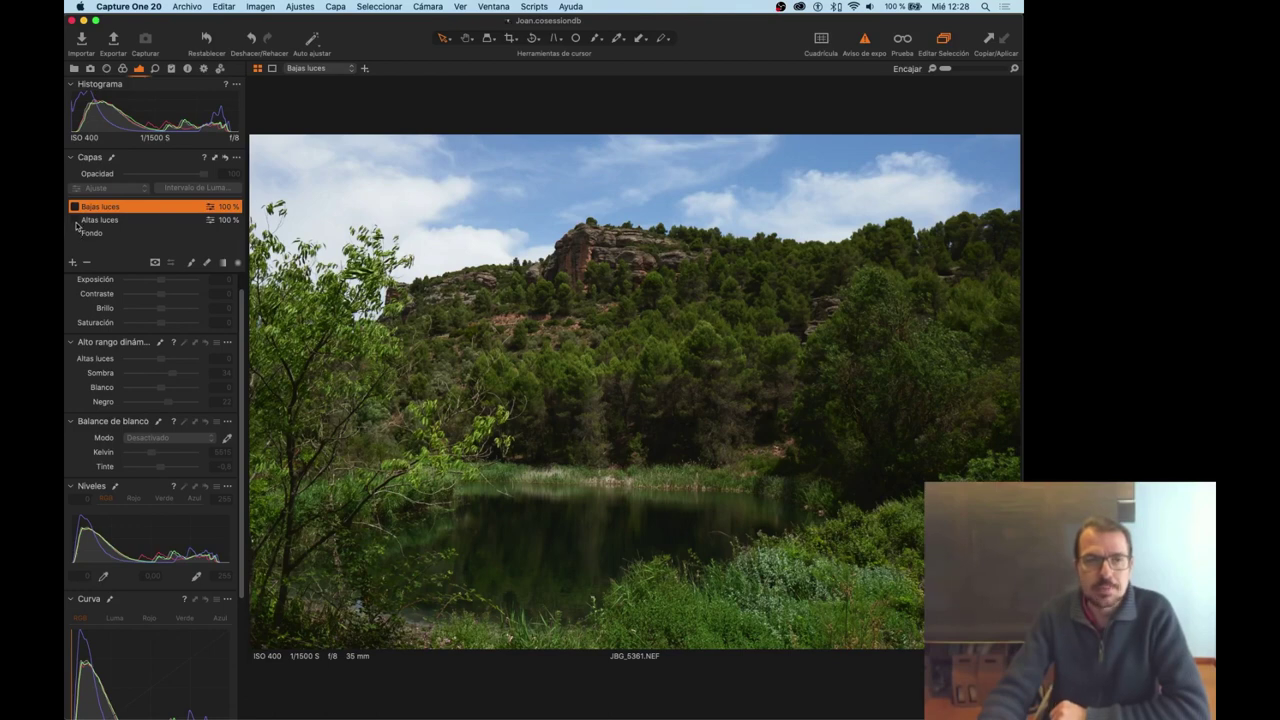
pyautogui.click(74, 207)
pyautogui.click(74, 206)
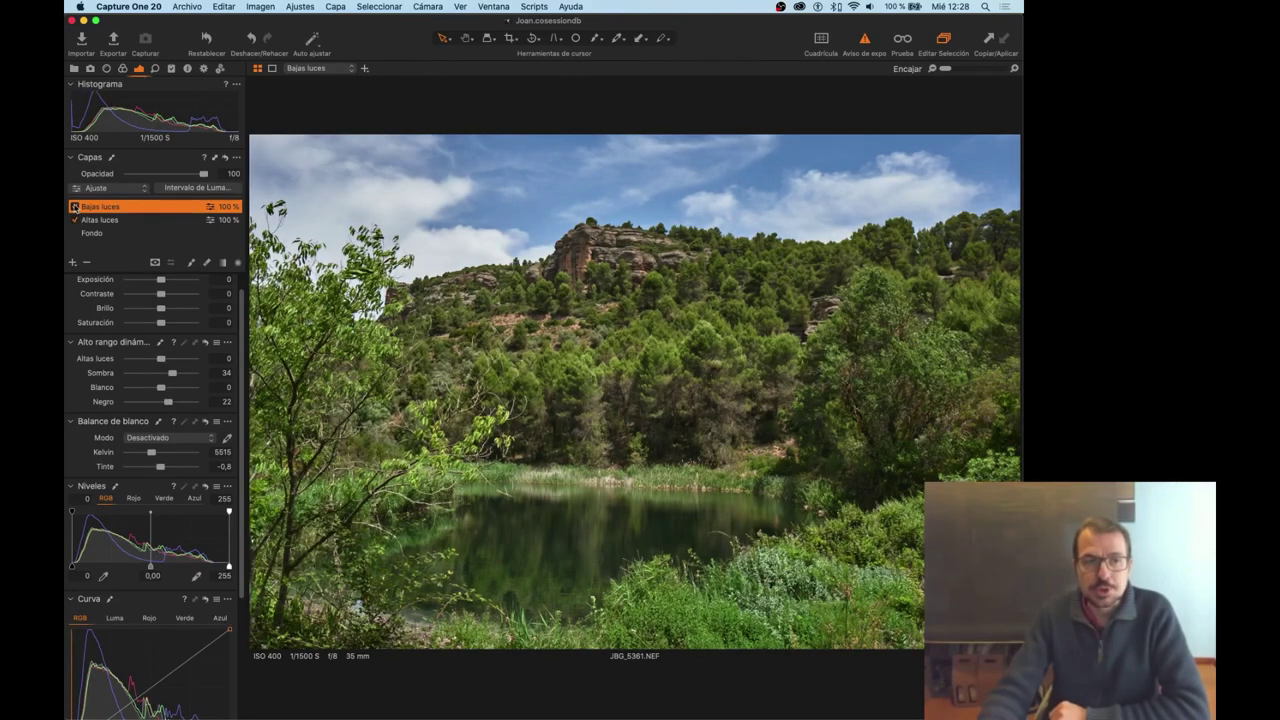
pyautogui.click(74, 206)
pyautogui.click(74, 206)
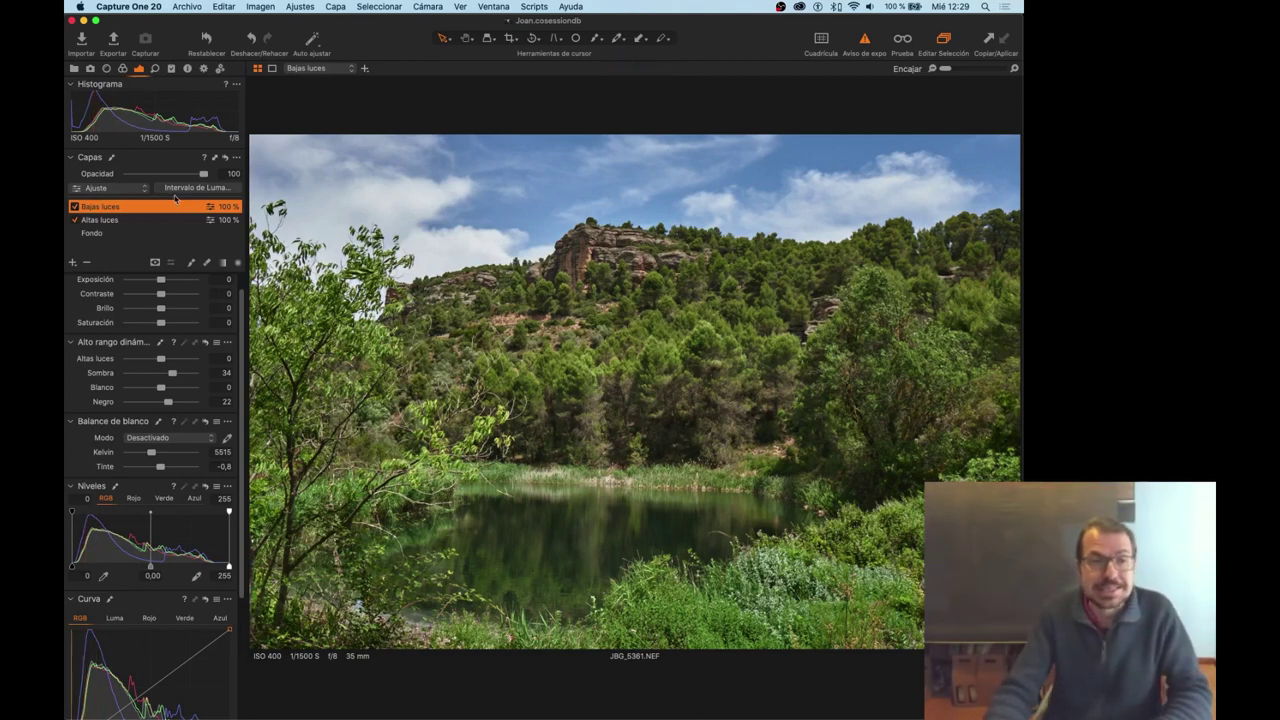
# Lower Bajas luces opacity to 56%, toggling both layers to compare, then select Altas luces.
pyautogui.moveTo(192, 175)
pyautogui.mouseDown()
pyautogui.moveTo(127, 176)
pyautogui.moveTo(181, 193)
pyautogui.mouseUp()
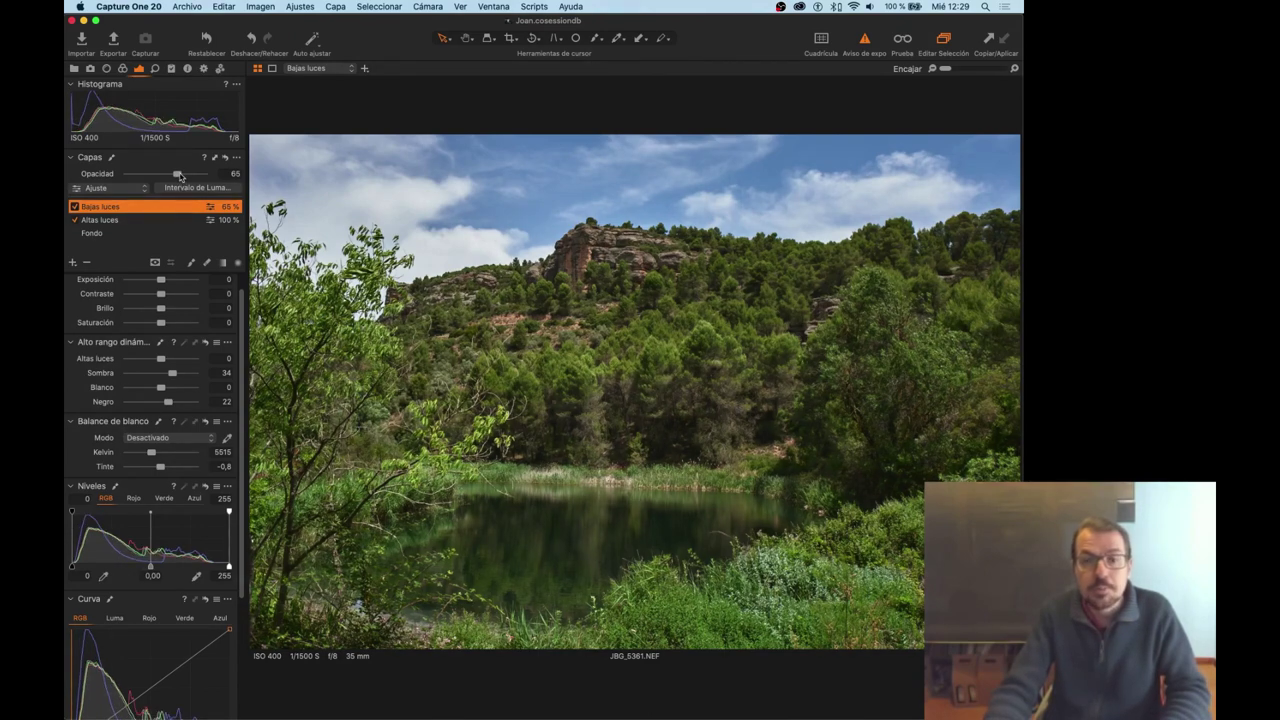
pyautogui.moveTo(194, 176); pyautogui.dragTo(196, 176)
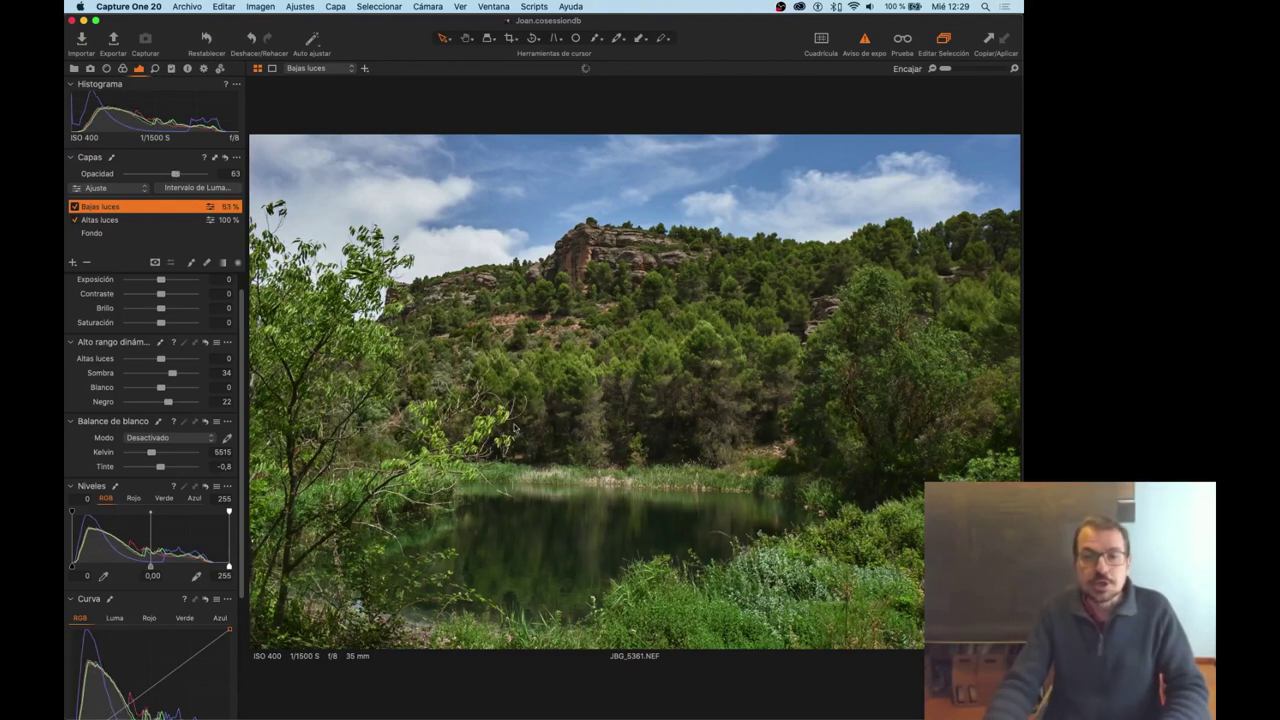
pyautogui.click(74, 206)
pyautogui.click(75, 221)
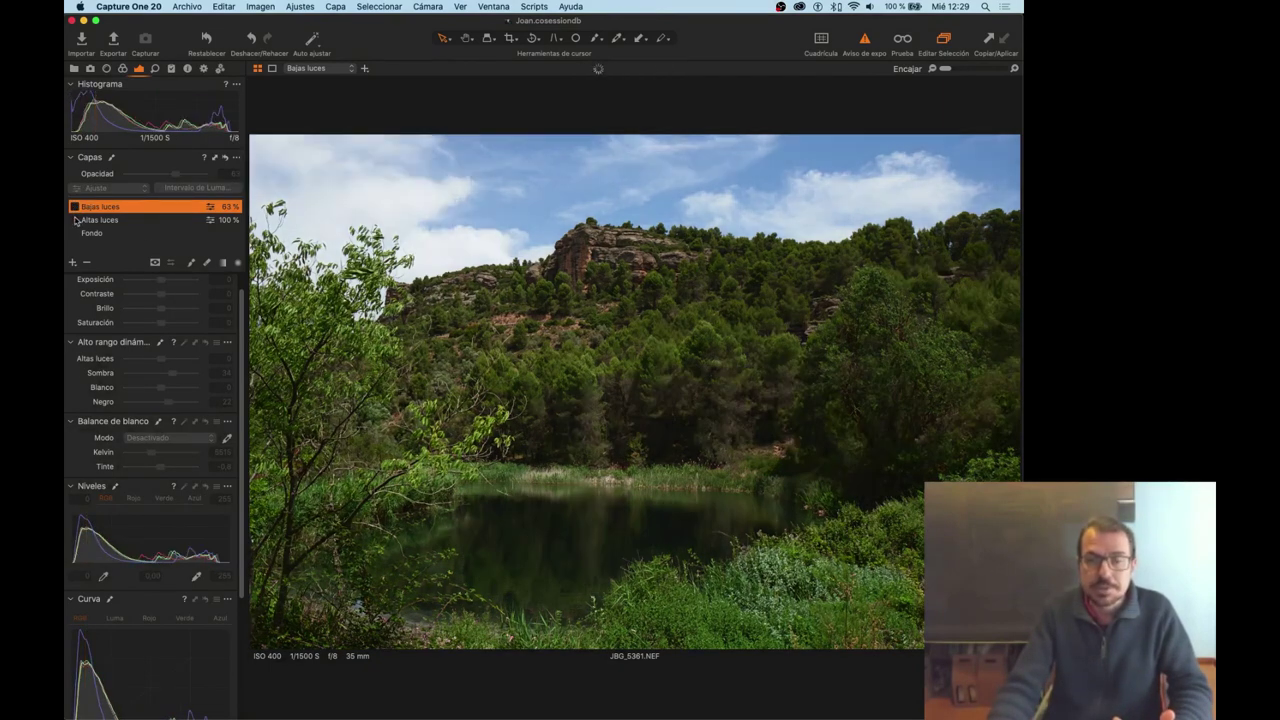
pyautogui.click(75, 220)
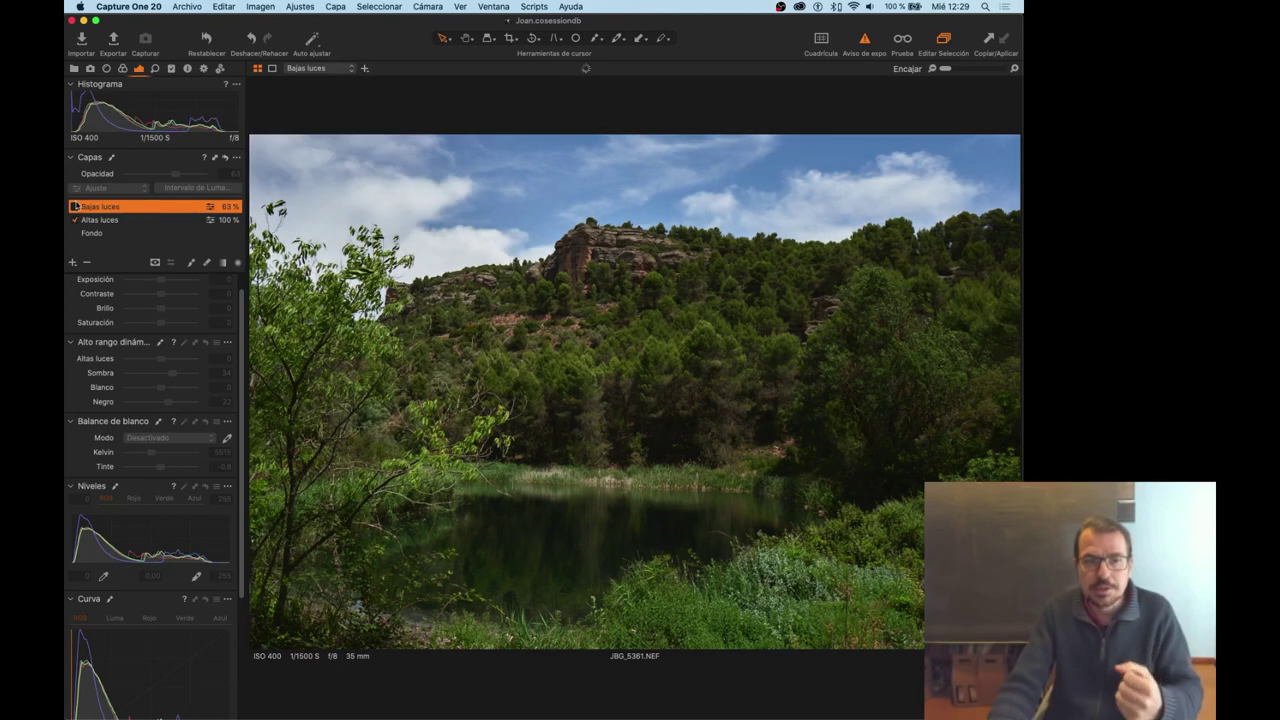
pyautogui.click(74, 206)
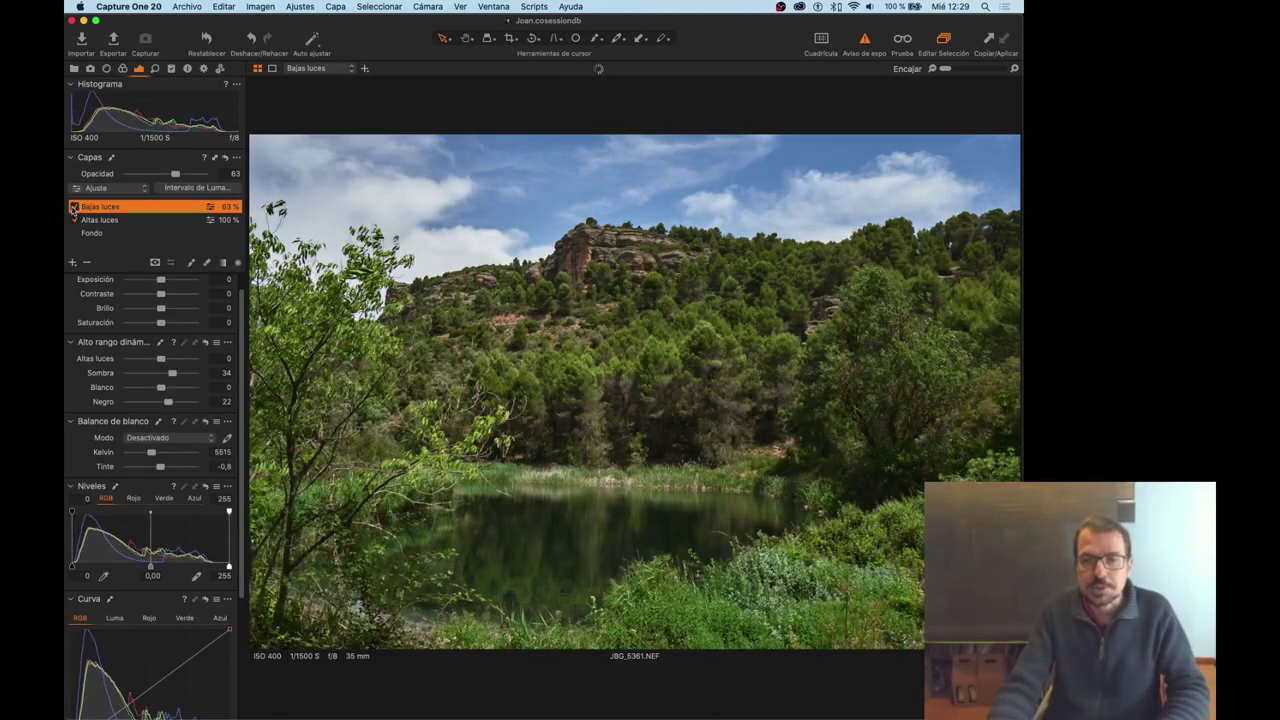
pyautogui.click(172, 175)
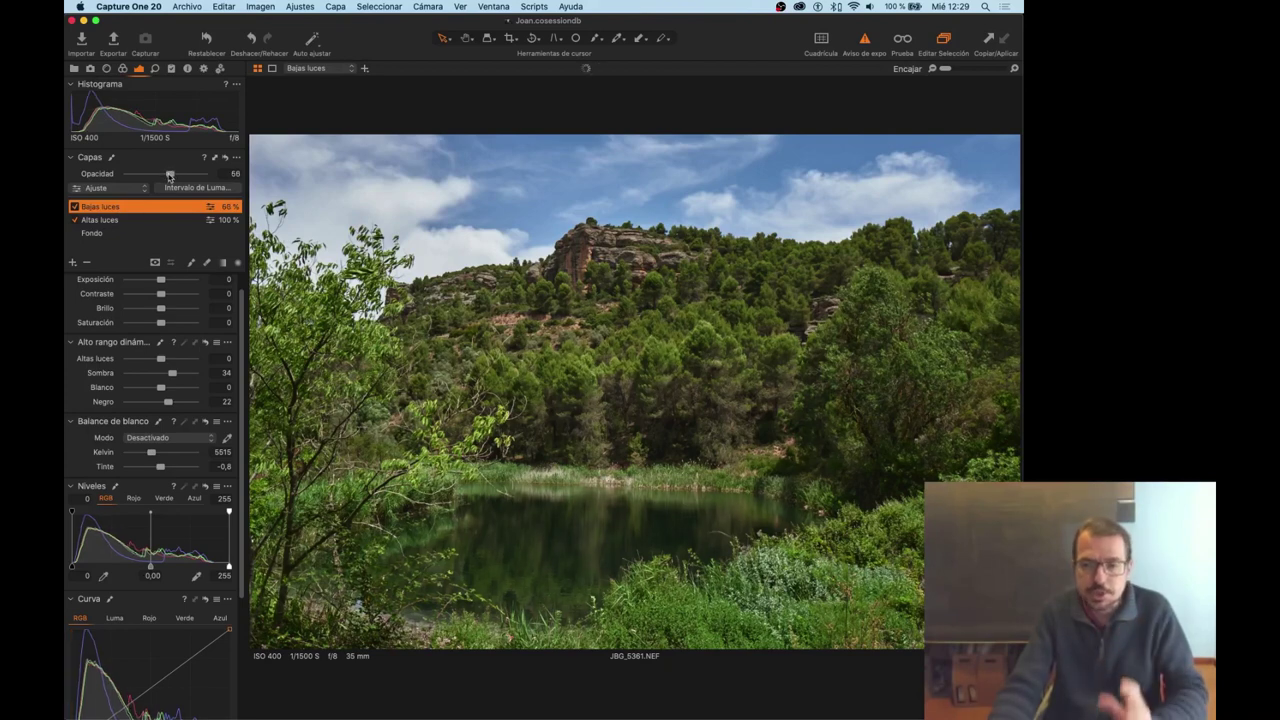
pyautogui.click(96, 220)
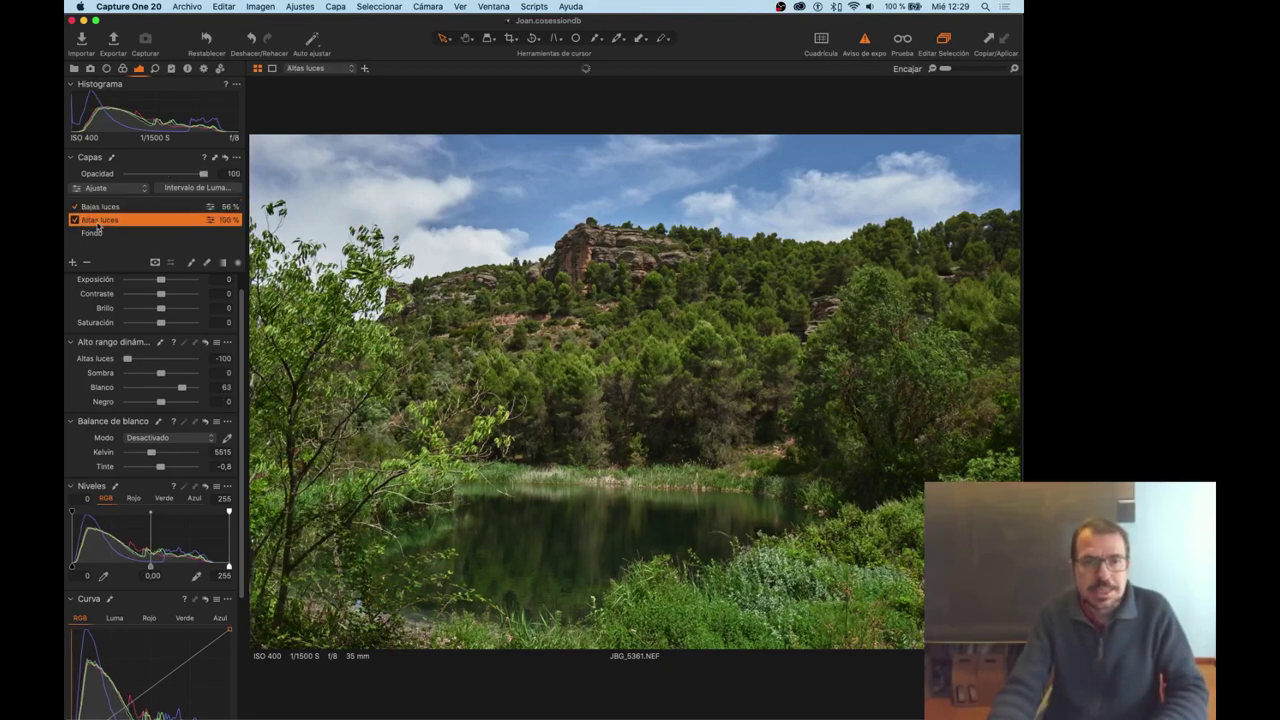
pyautogui.click(127, 175)
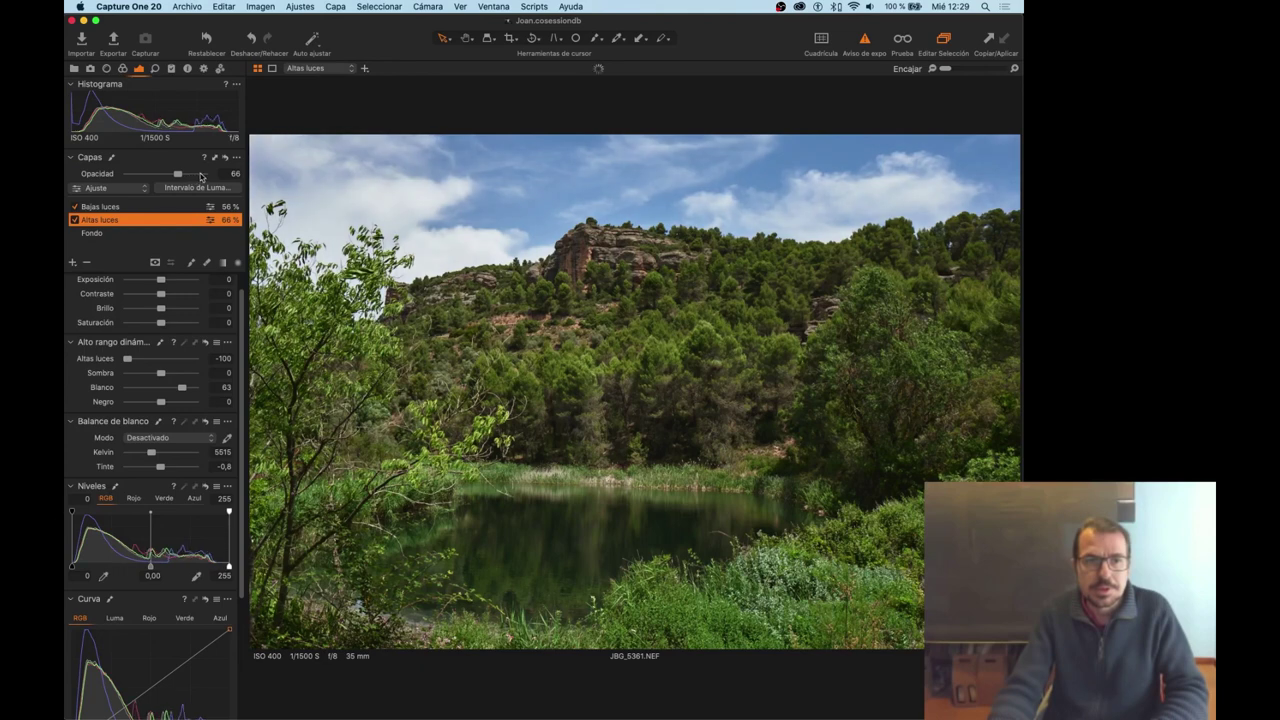
pyautogui.moveTo(190, 177); pyautogui.dragTo(220, 176)
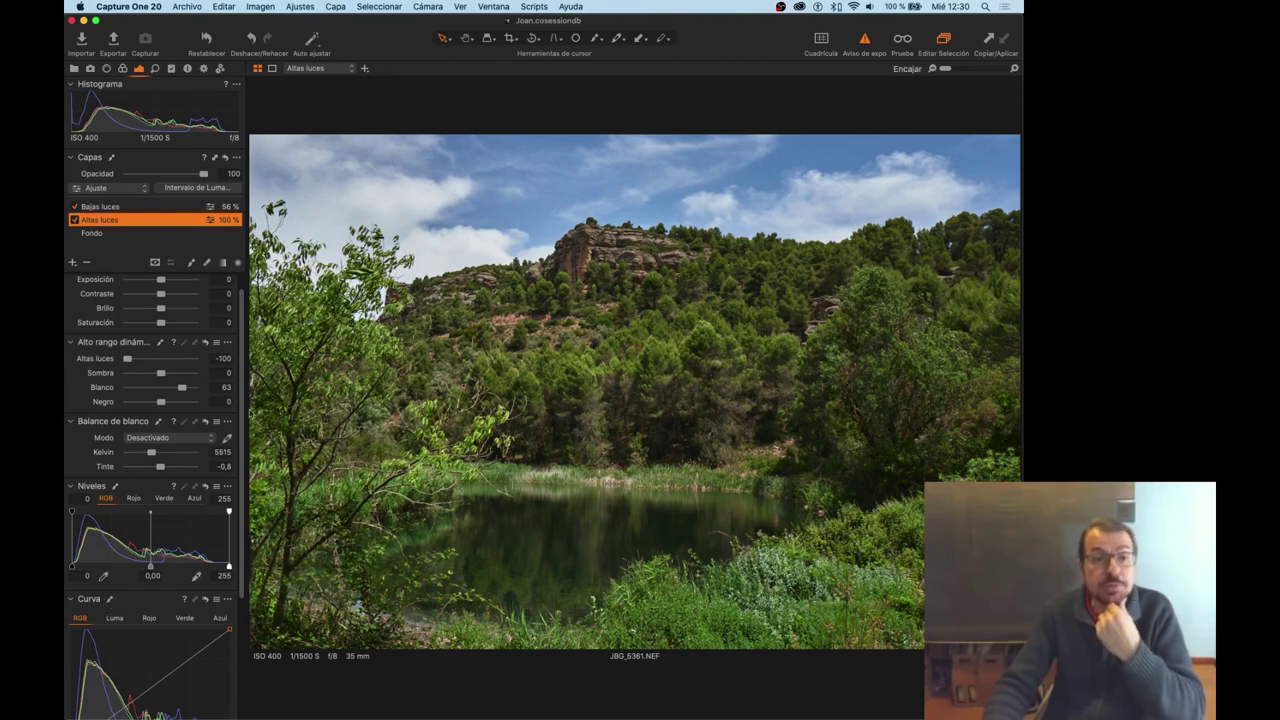
# Add a new adjustment layer on top of the stack and name it 'Niveles'.
pyautogui.click(72, 262)
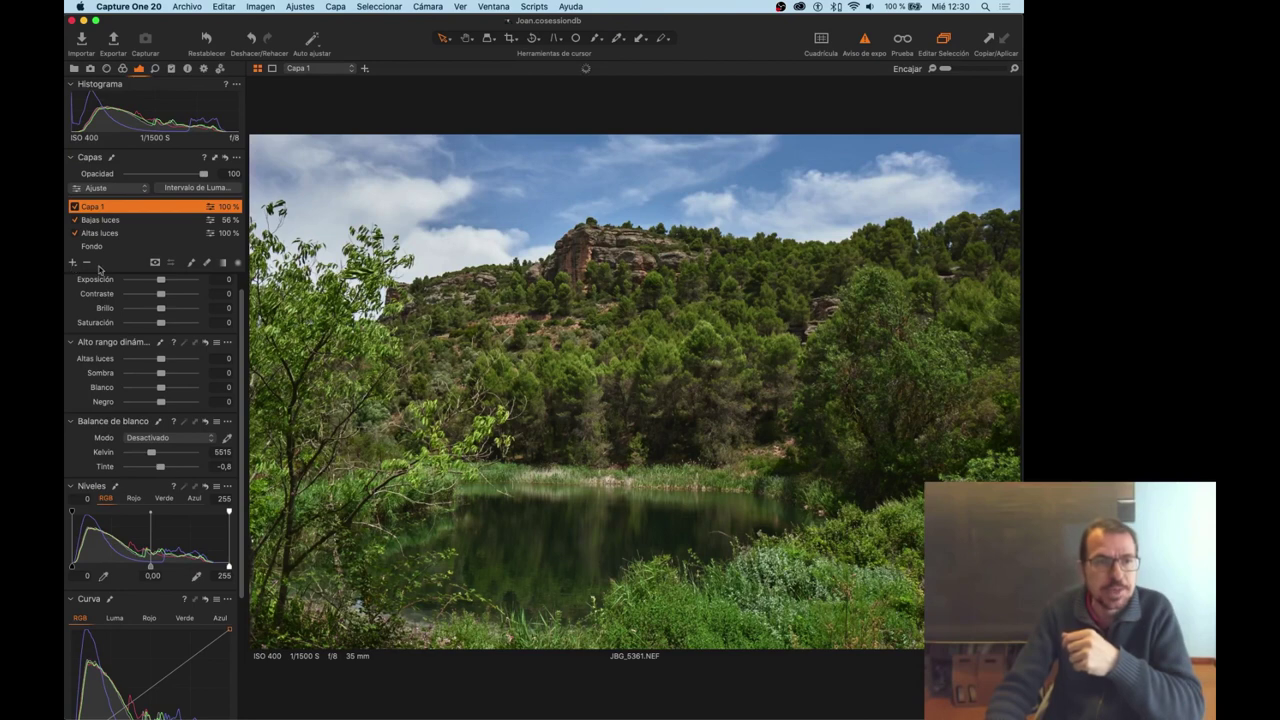
pyautogui.doubleClick(96, 207)
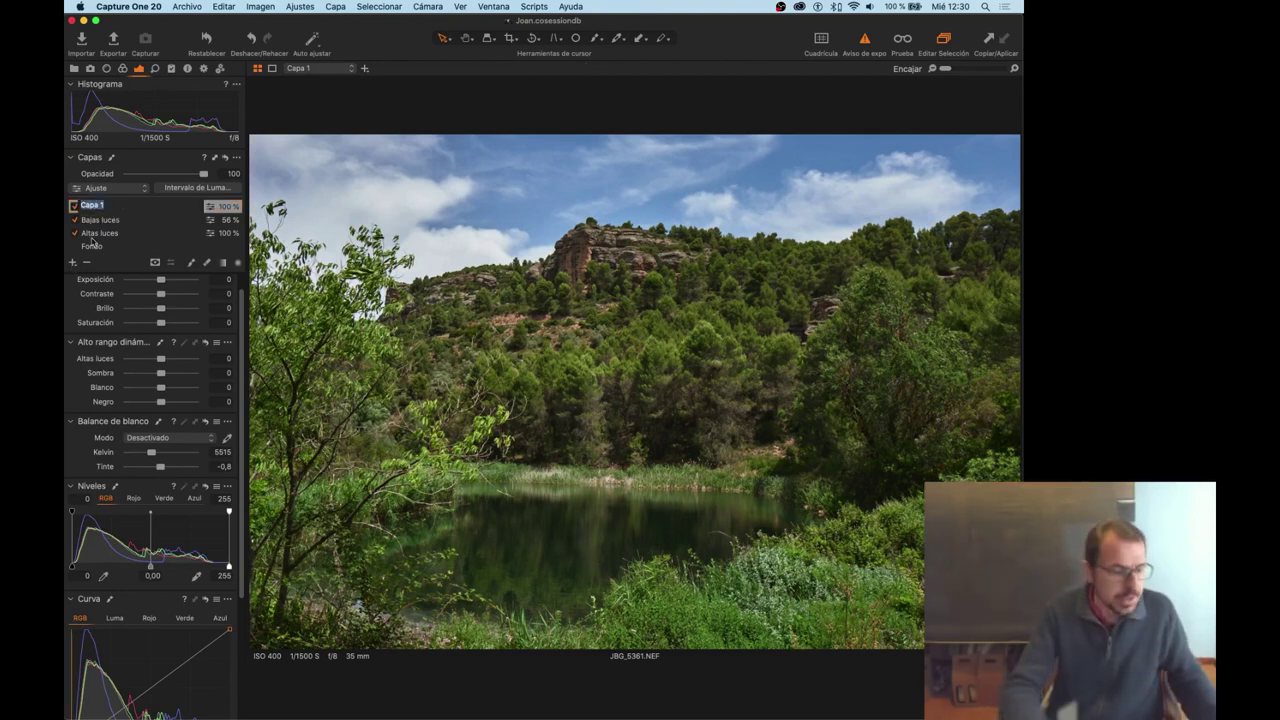
pyautogui.write('Niveles')
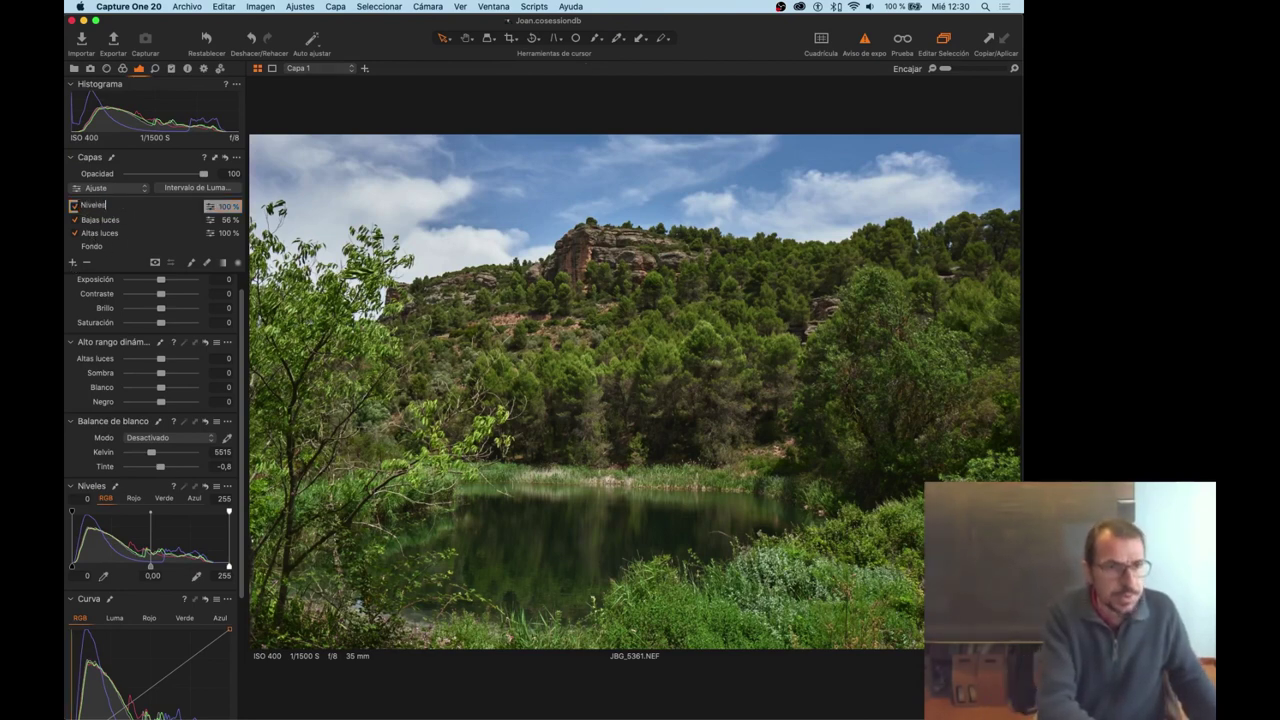
pyautogui.press('Return')
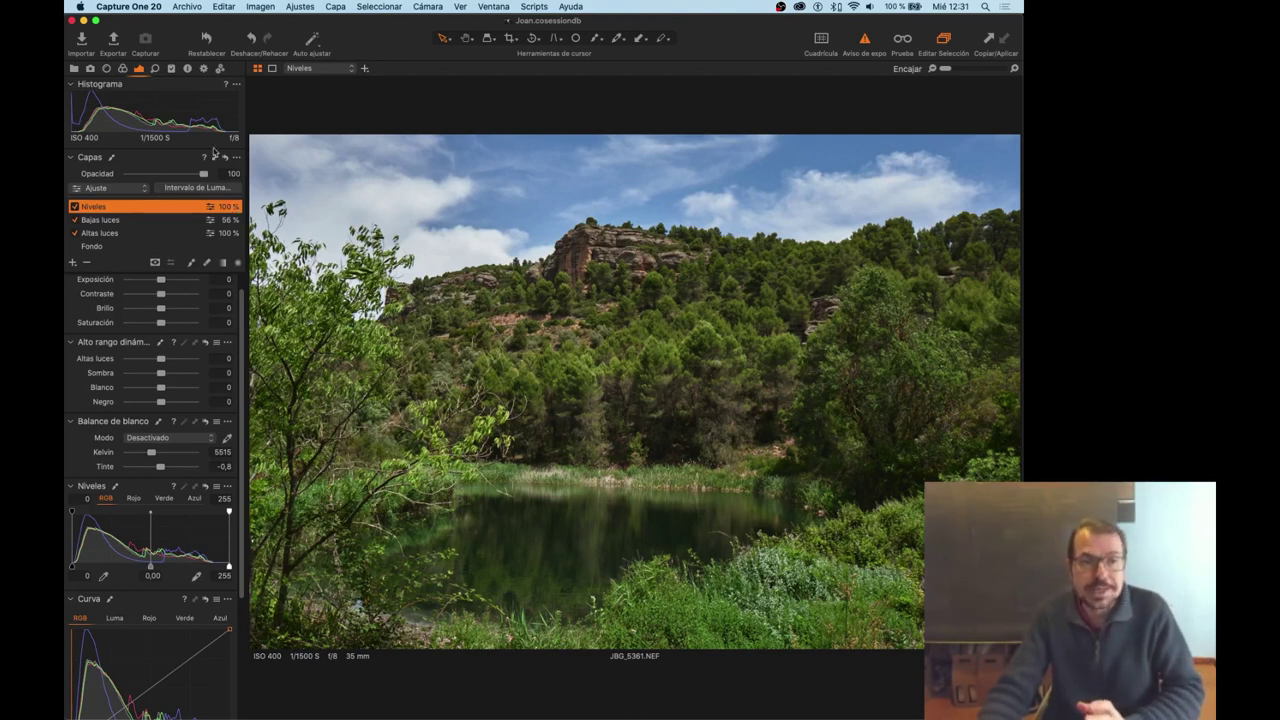
# Invert the Niveles layer mask so it covers the entire photo.
pyautogui.click(237, 158)
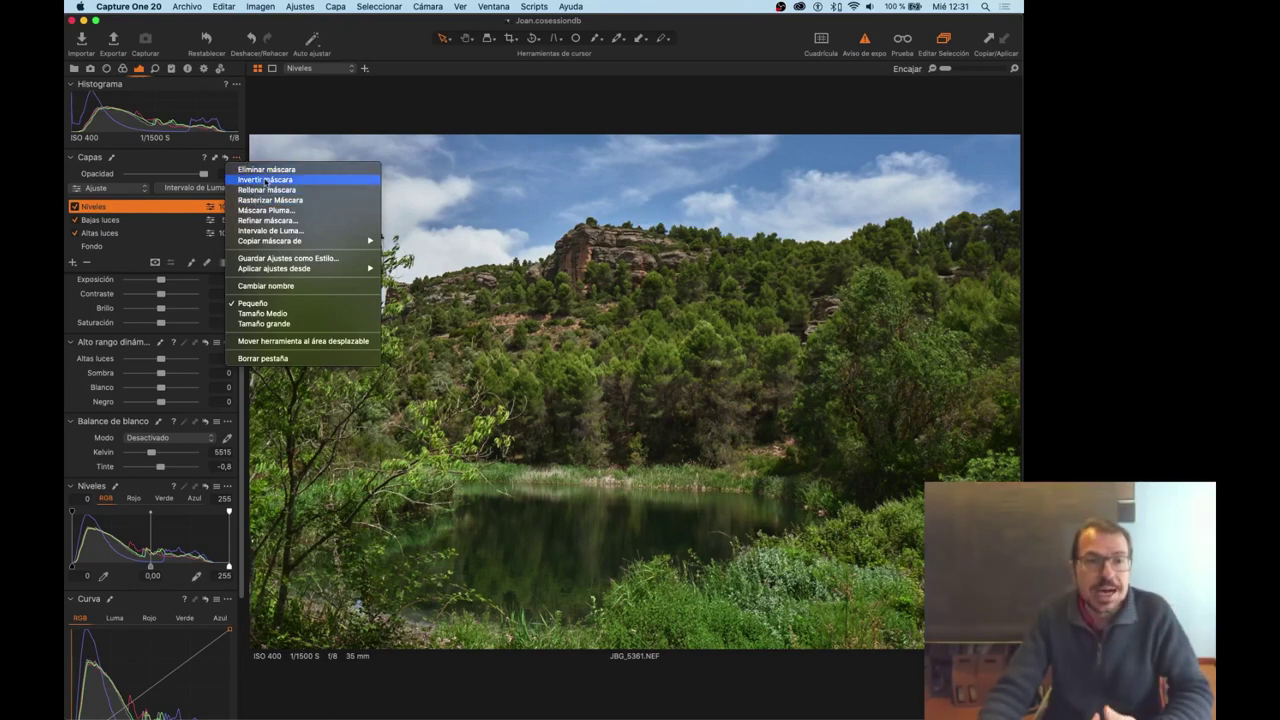
pyautogui.click(264, 182)
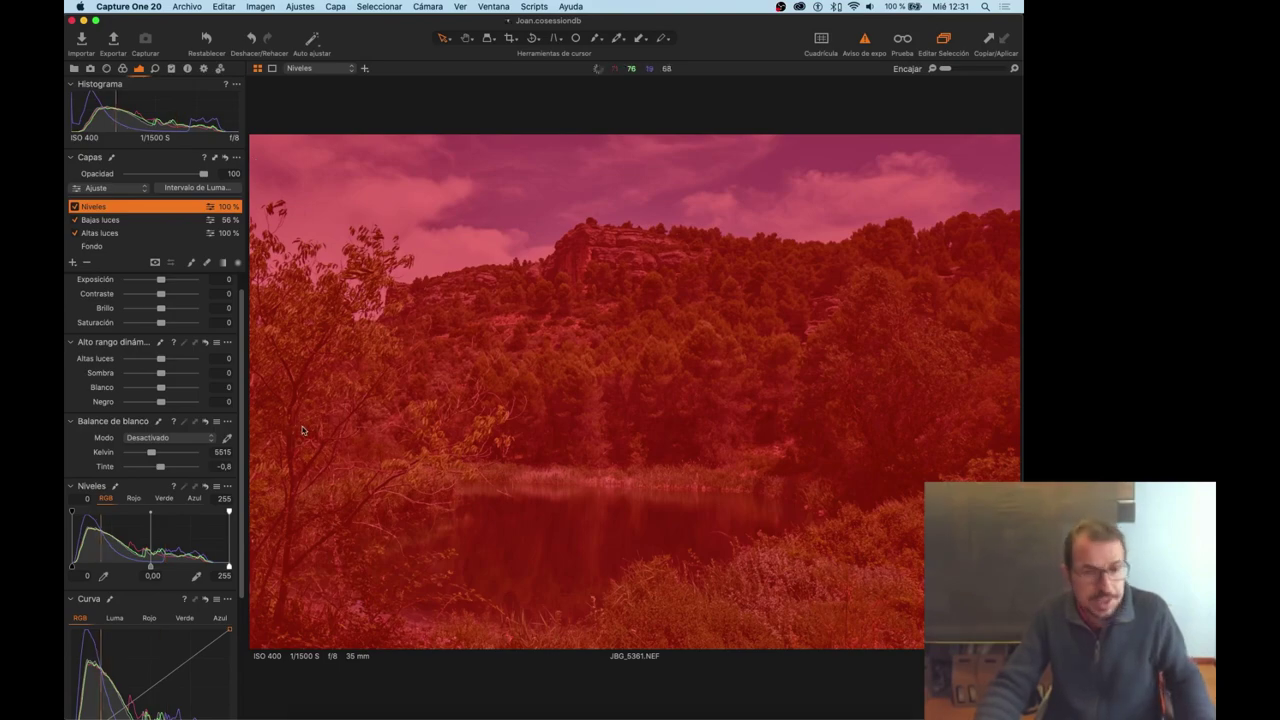
# Hide the mask overlay and adjust exposure and the Levels black point on Niveles.
pyautogui.press('m')
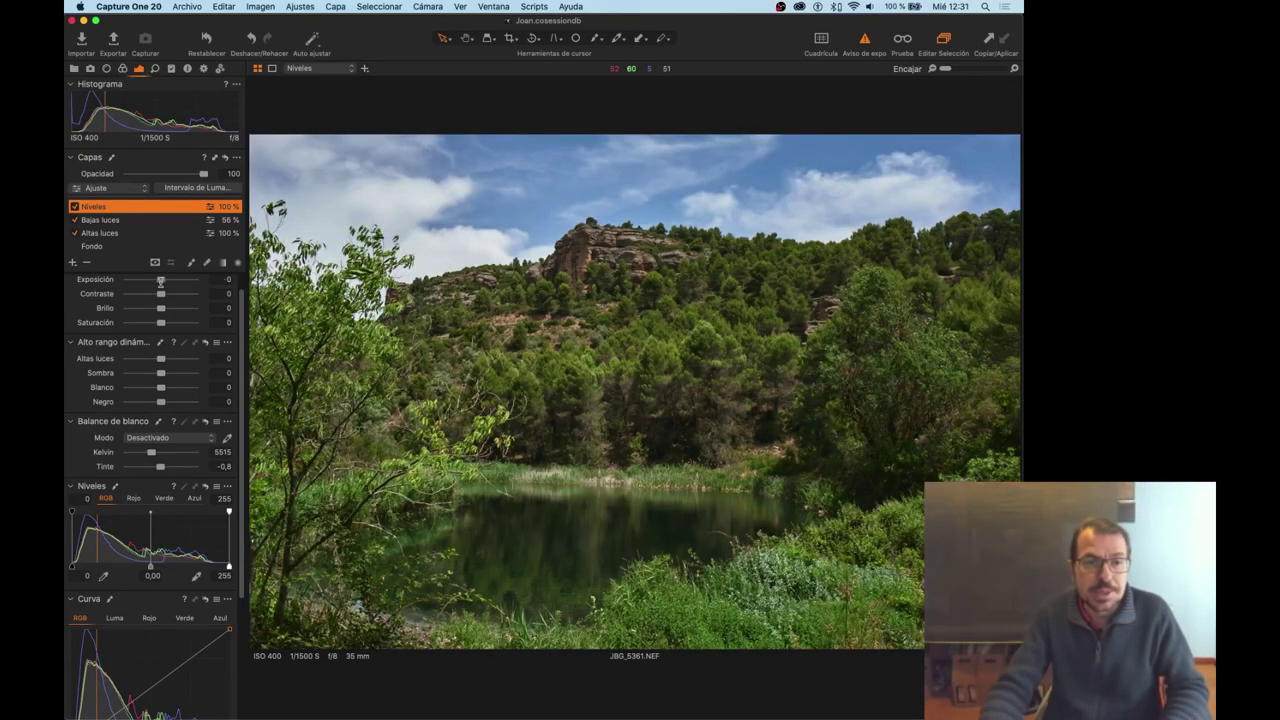
pyautogui.moveTo(160, 281)
pyautogui.mouseDown()
pyautogui.moveTo(125, 280)
pyautogui.moveTo(203, 284)
pyautogui.moveTo(161, 285)
pyautogui.mouseUp()
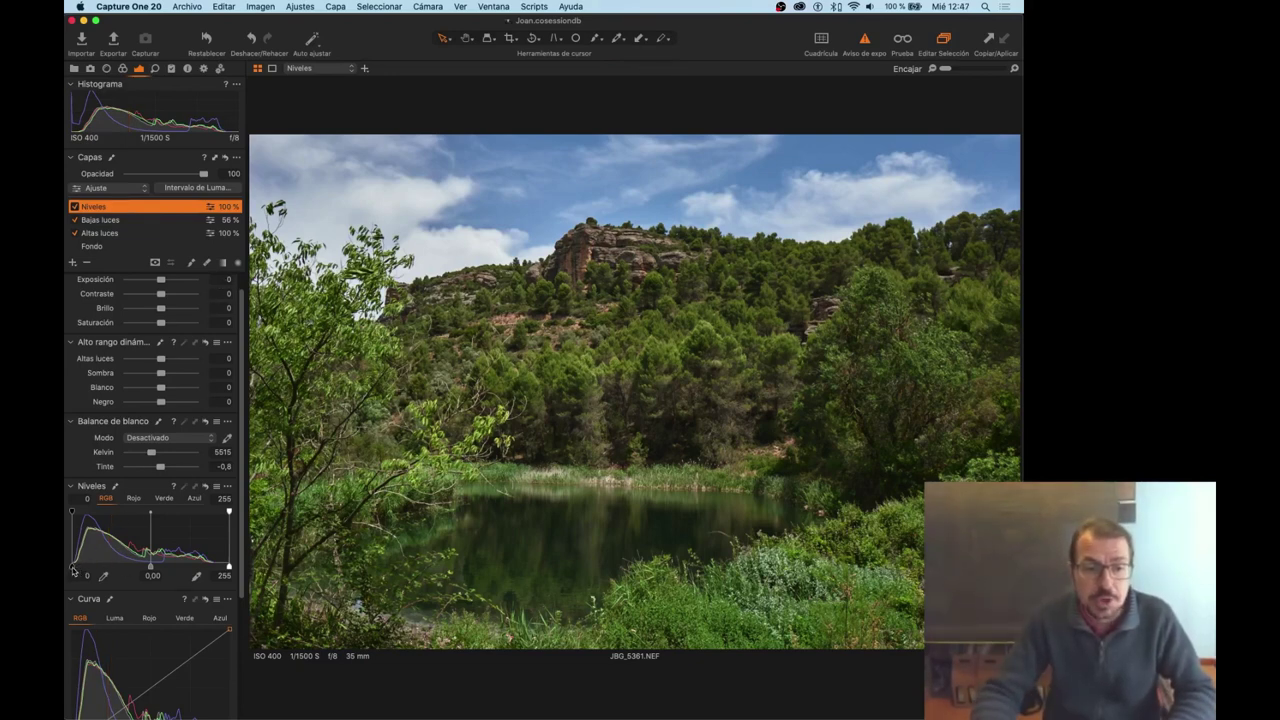
pyautogui.moveTo(77, 567); pyautogui.dragTo(152, 569)
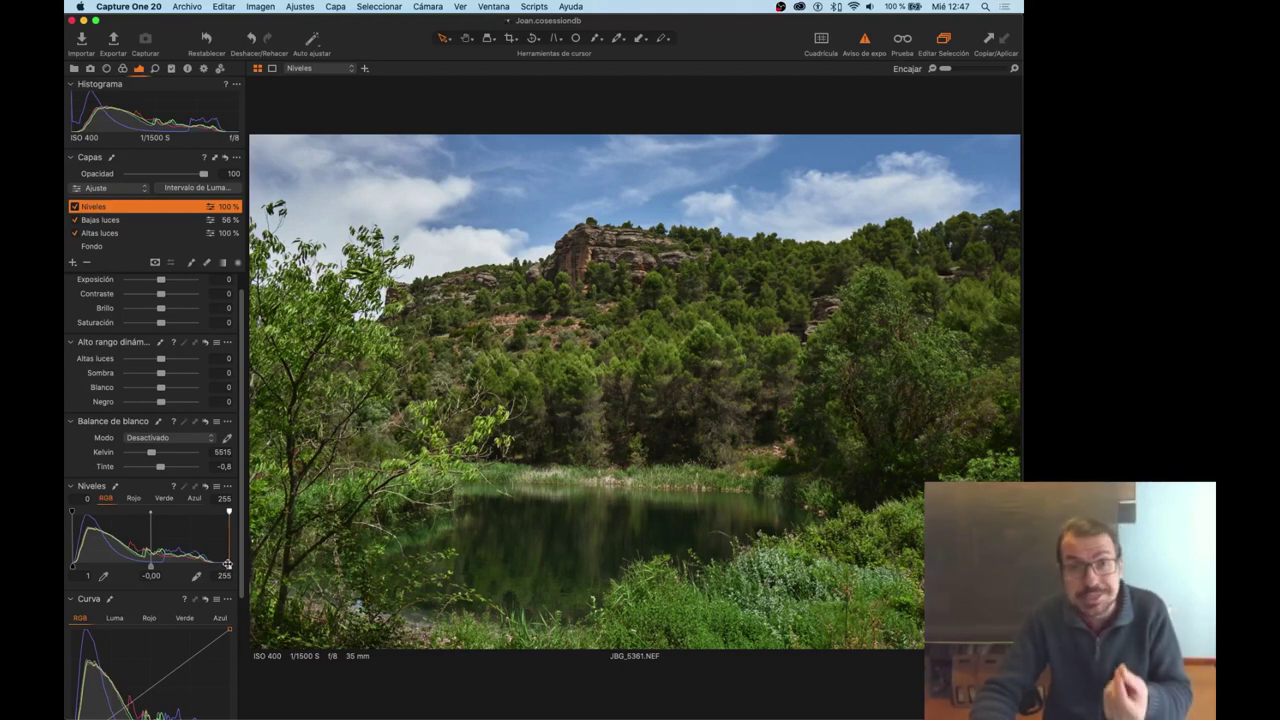
# Lower the Levels white input point from 255 to 219.
pyautogui.moveTo(228, 565); pyautogui.dragTo(227, 565)
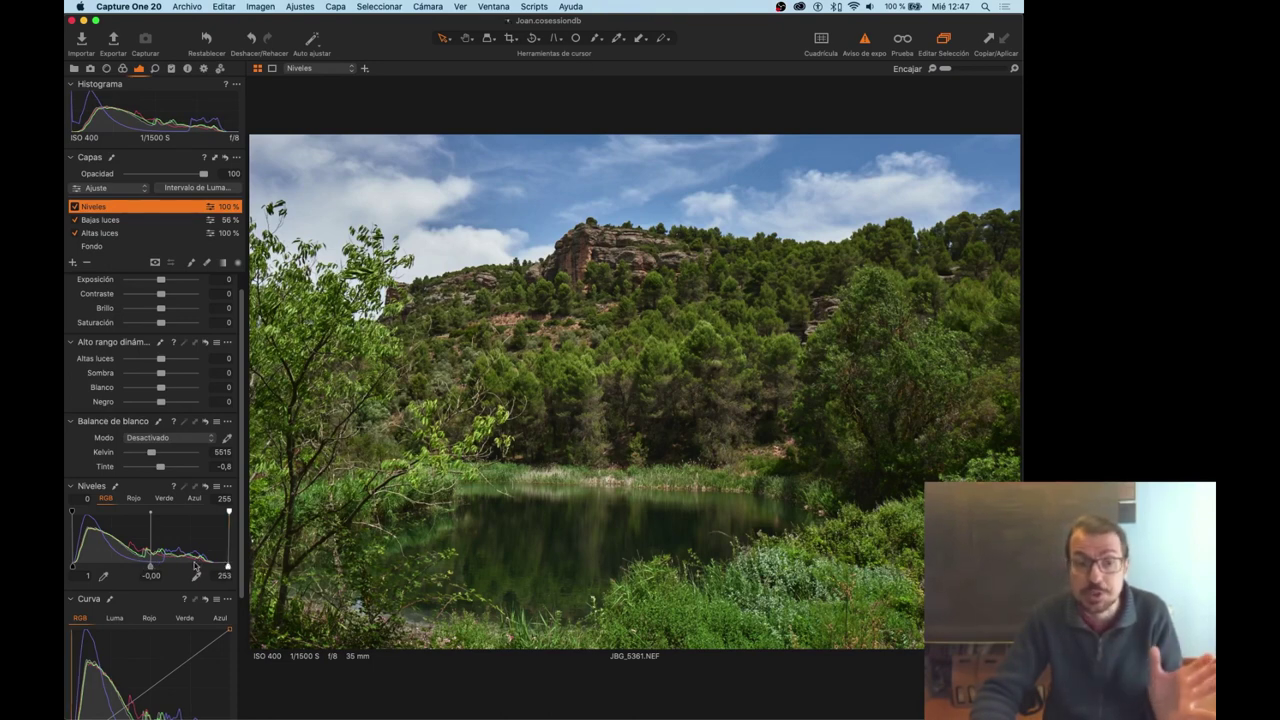
pyautogui.moveTo(228, 567); pyautogui.dragTo(217, 568)
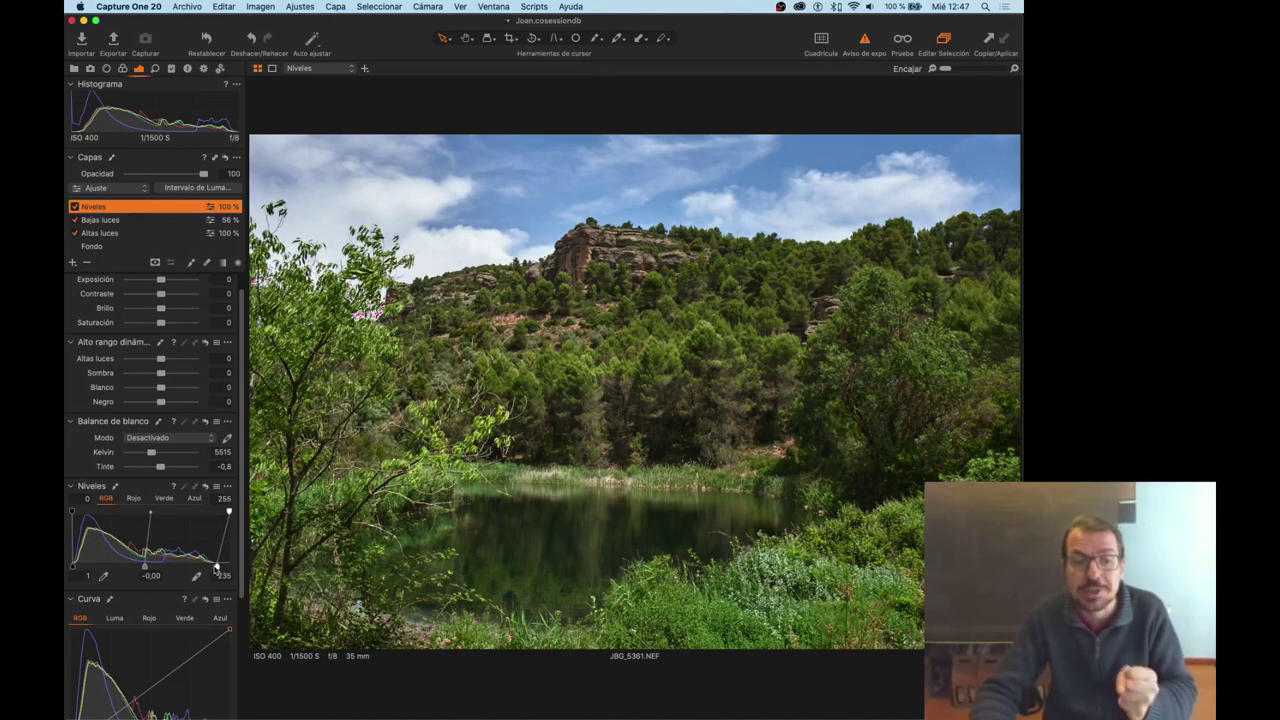
pyautogui.moveTo(217, 568); pyautogui.dragTo(204, 566)
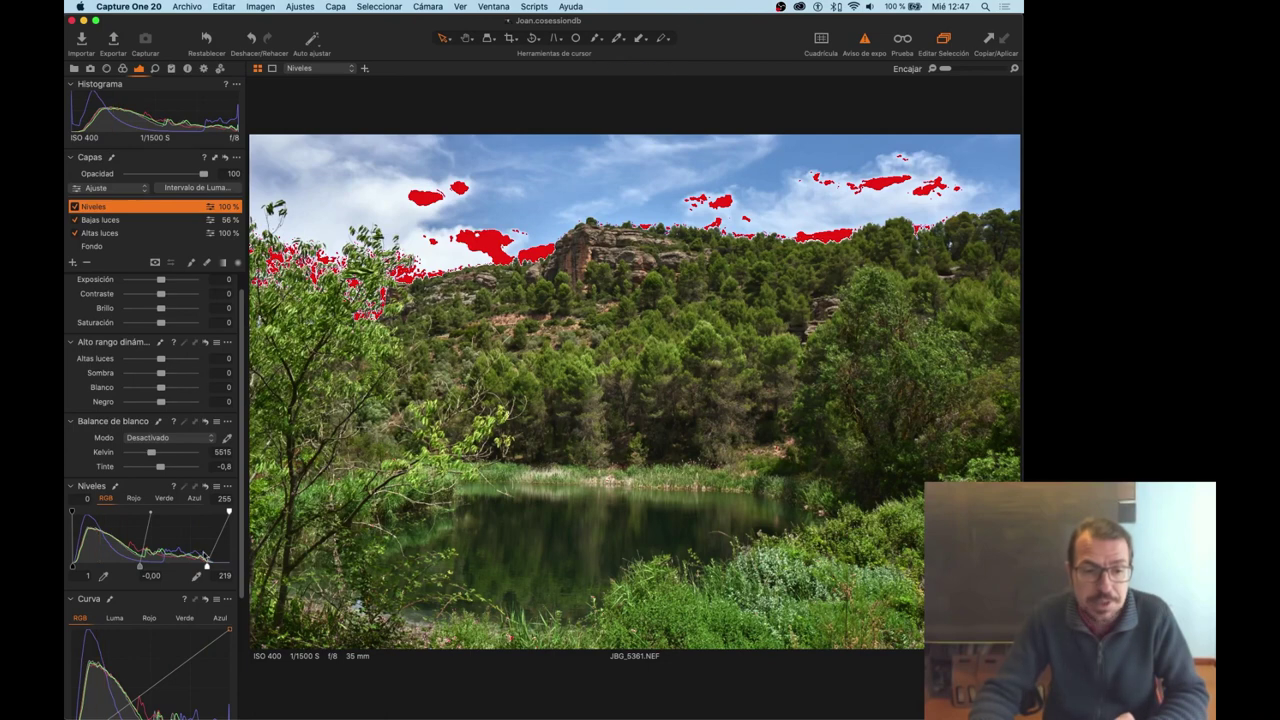
# Ease the Levels white input point back to 243 to clear sky clipping.
pyautogui.moveTo(207, 567); pyautogui.dragTo(211, 568)
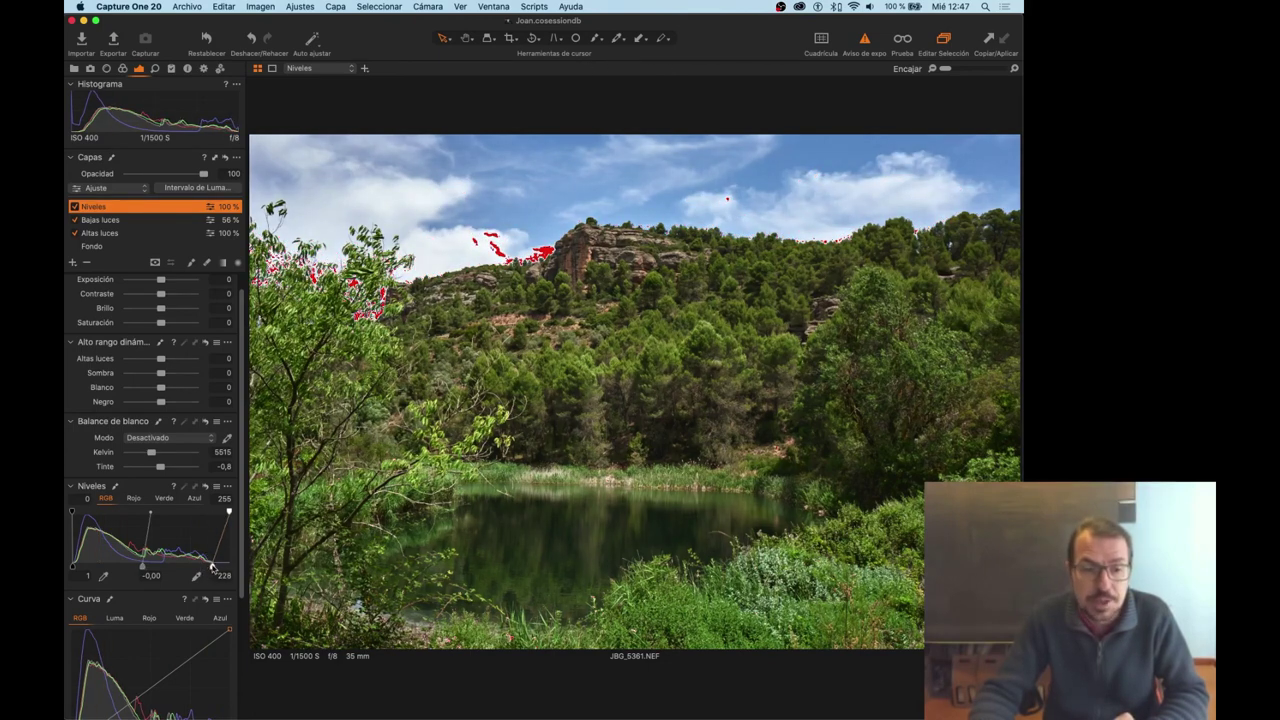
pyautogui.moveTo(211, 568); pyautogui.dragTo(213, 567)
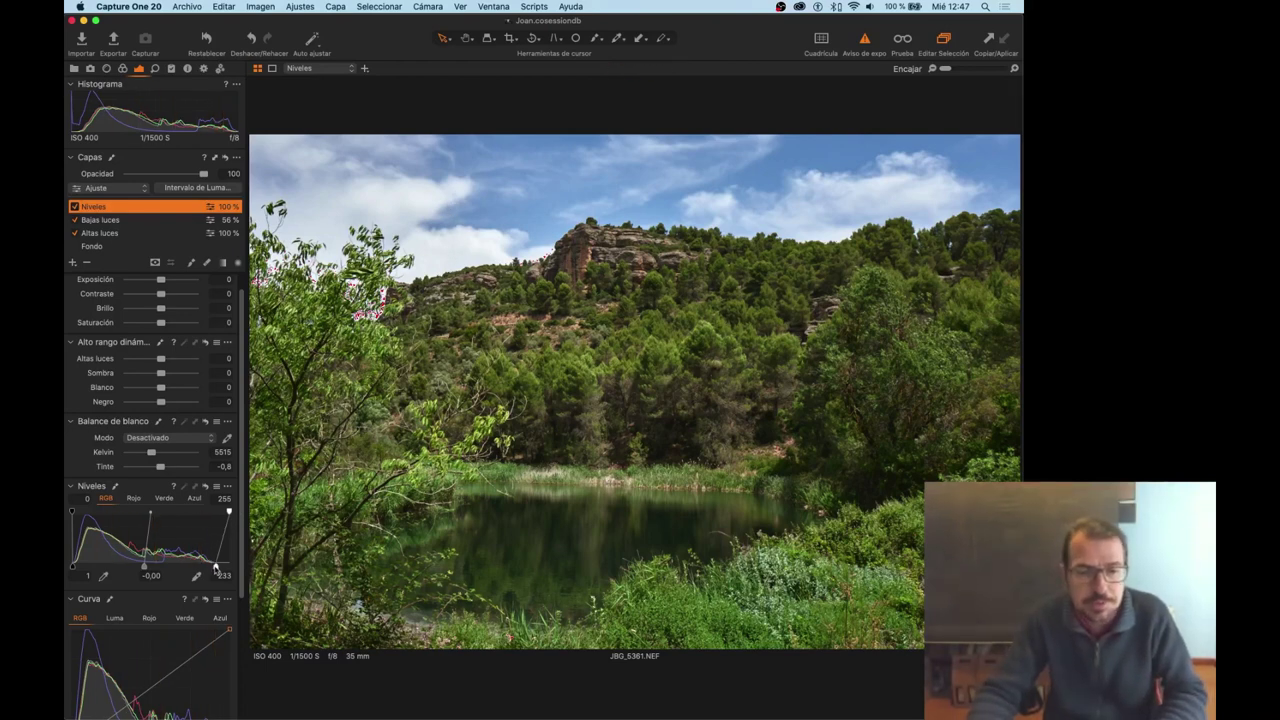
pyautogui.moveTo(218, 567); pyautogui.dragTo(220, 567)
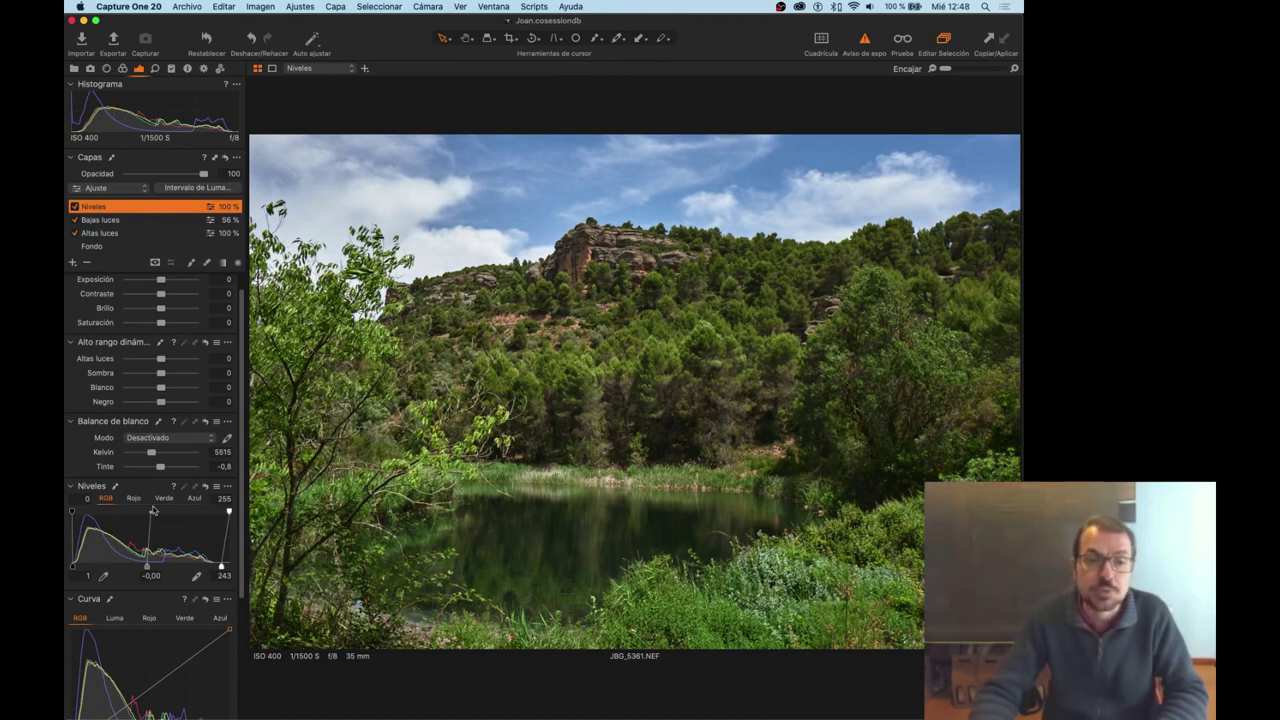
# Nudge the black level back near zero and cap the output white at 192.
pyautogui.moveTo(73, 513); pyautogui.dragTo(78, 512)
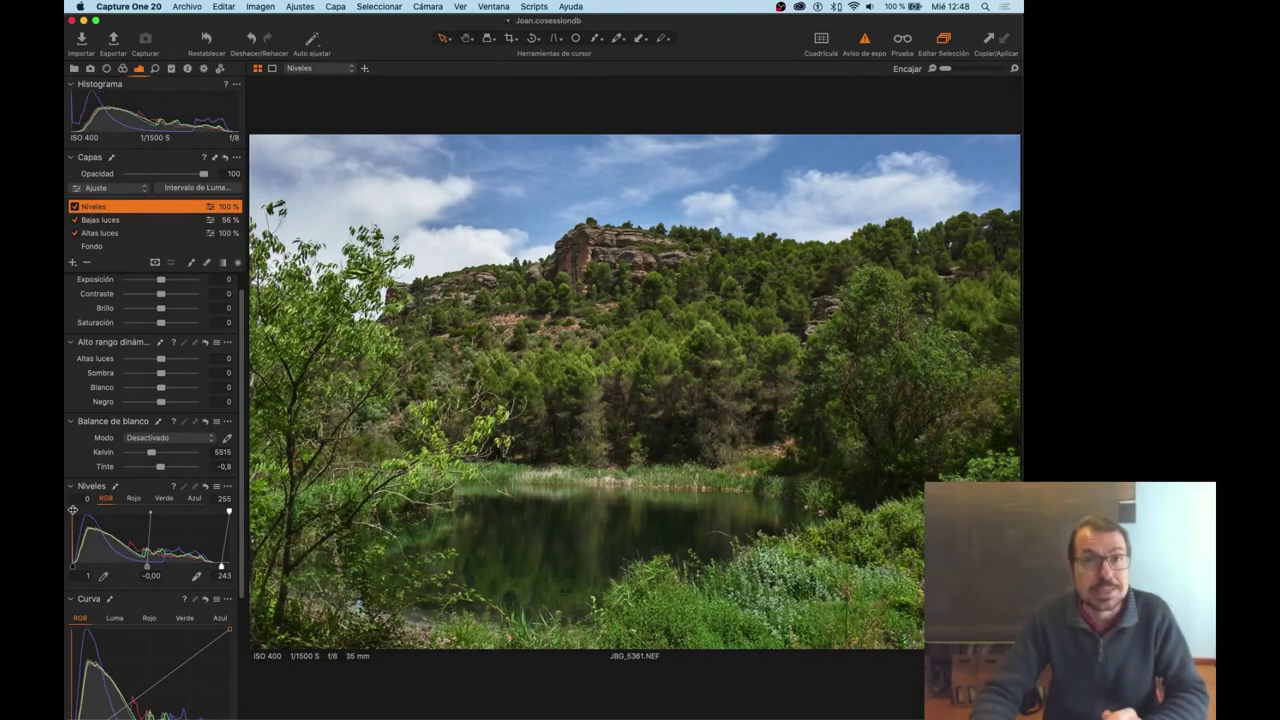
pyautogui.moveTo(76, 511); pyautogui.dragTo(77, 511)
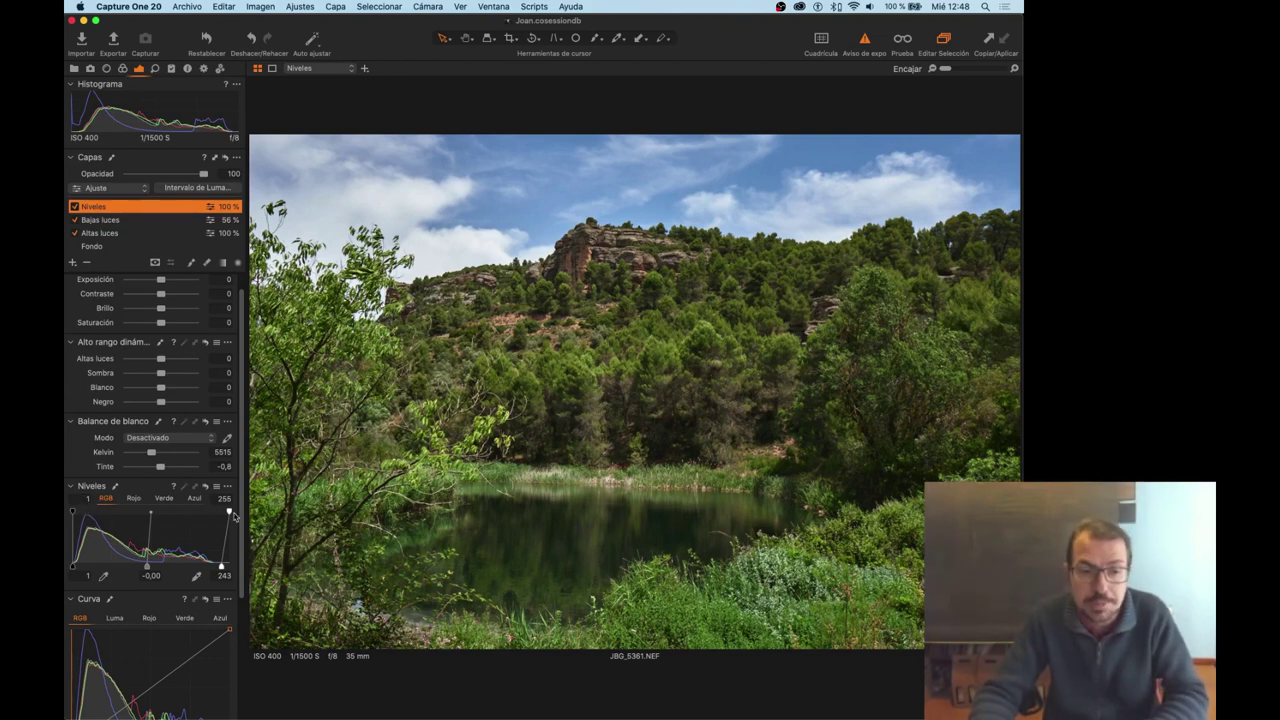
pyautogui.moveTo(228, 510); pyautogui.dragTo(188, 511)
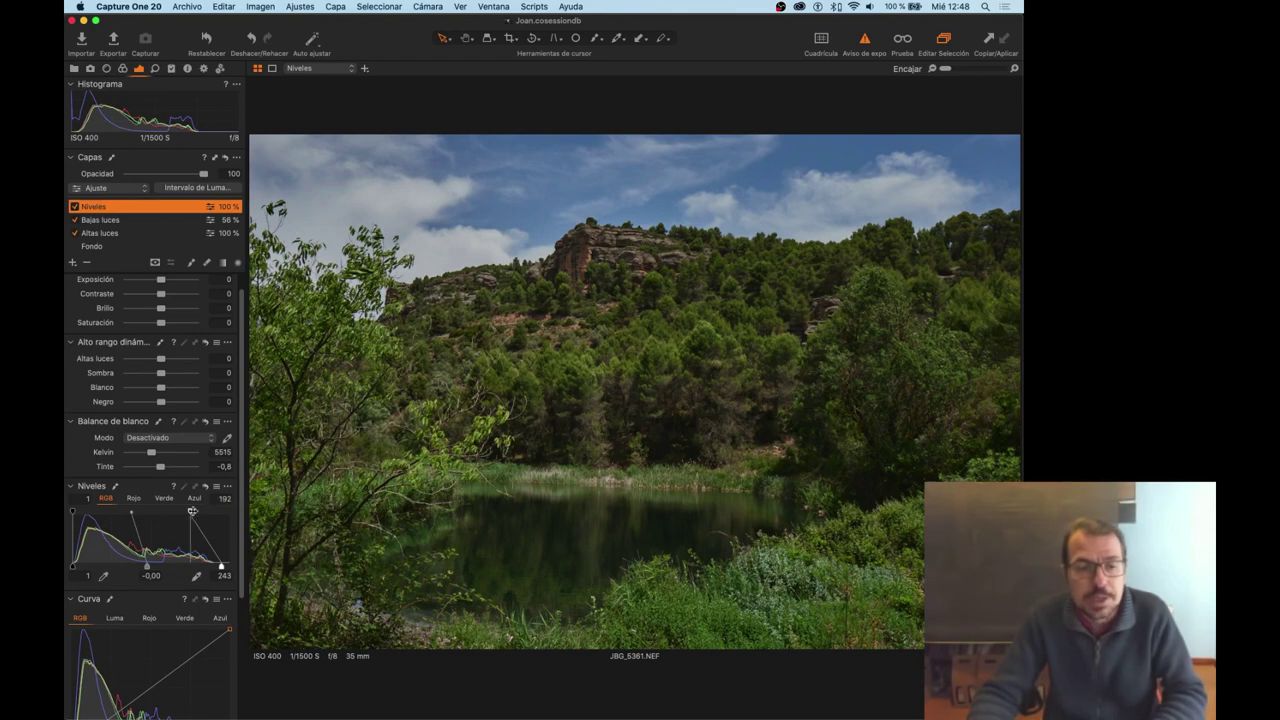
# Return the Niveles output white level to 255, keeping input white at 243.
pyautogui.moveTo(192, 511); pyautogui.dragTo(230, 512)
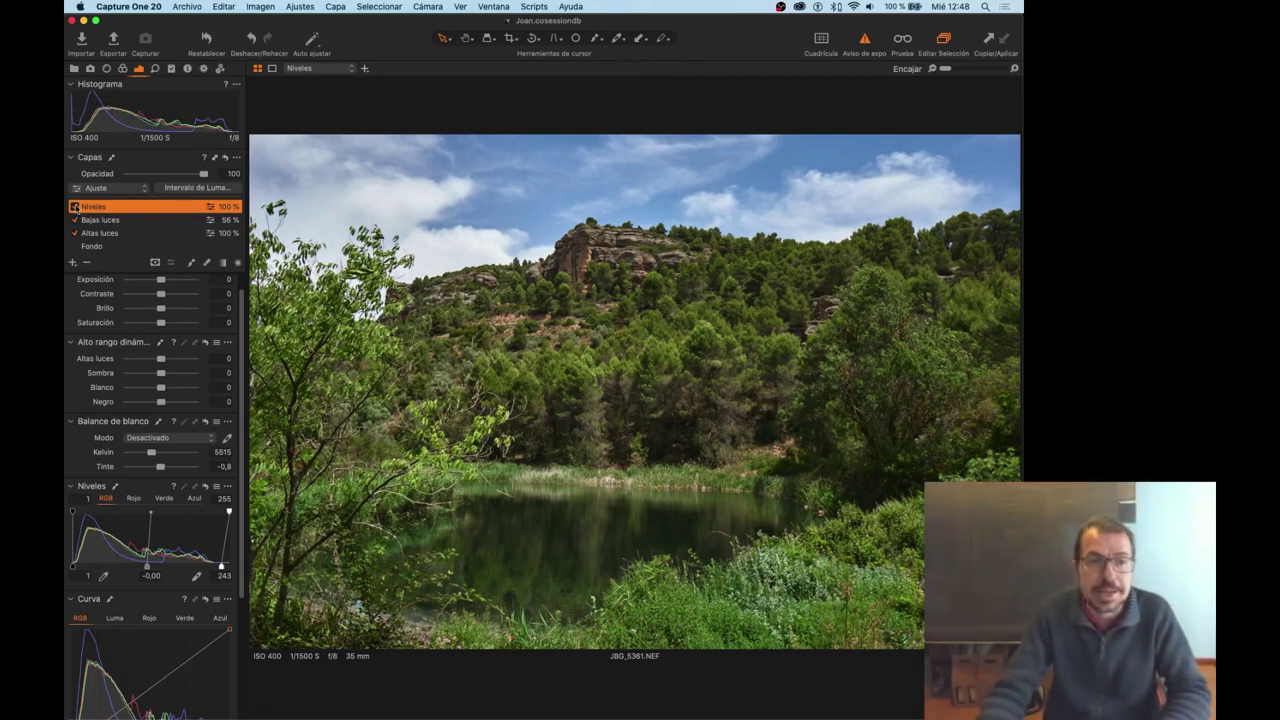
pyautogui.click(75, 206)
pyautogui.click(75, 206)
pyautogui.click(75, 206)
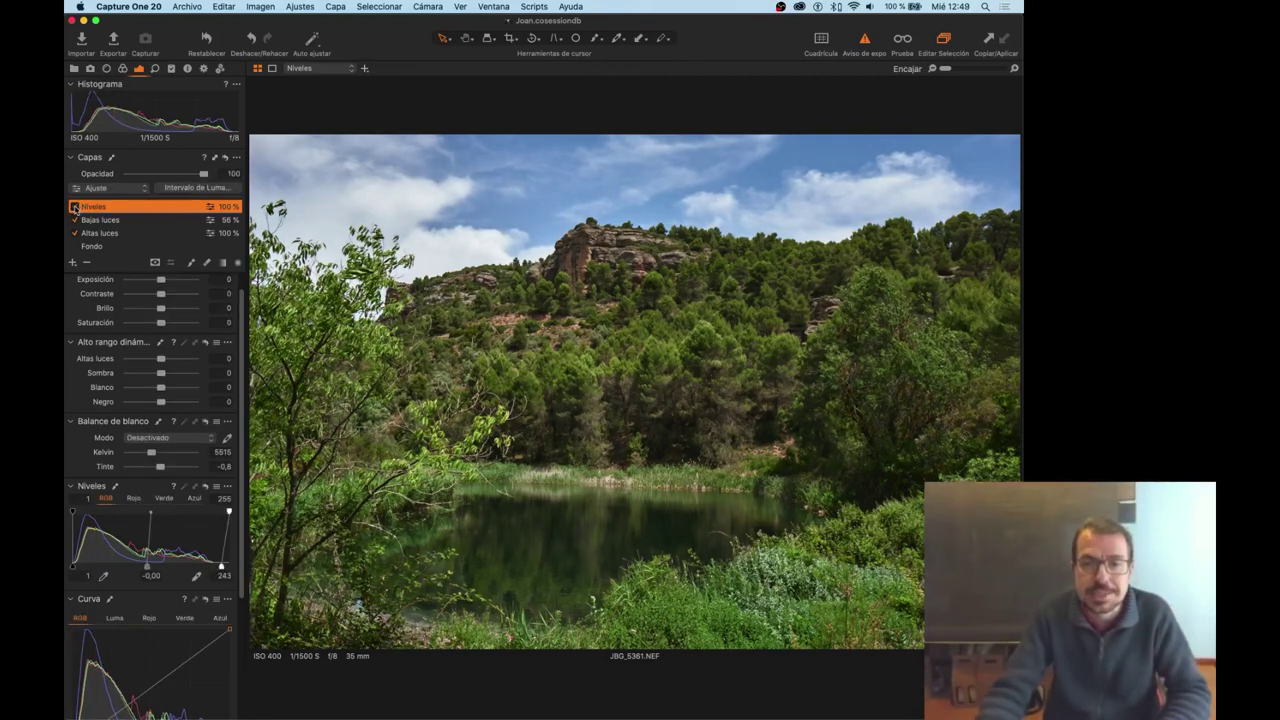
pyautogui.click(74, 206)
pyautogui.click(74, 206)
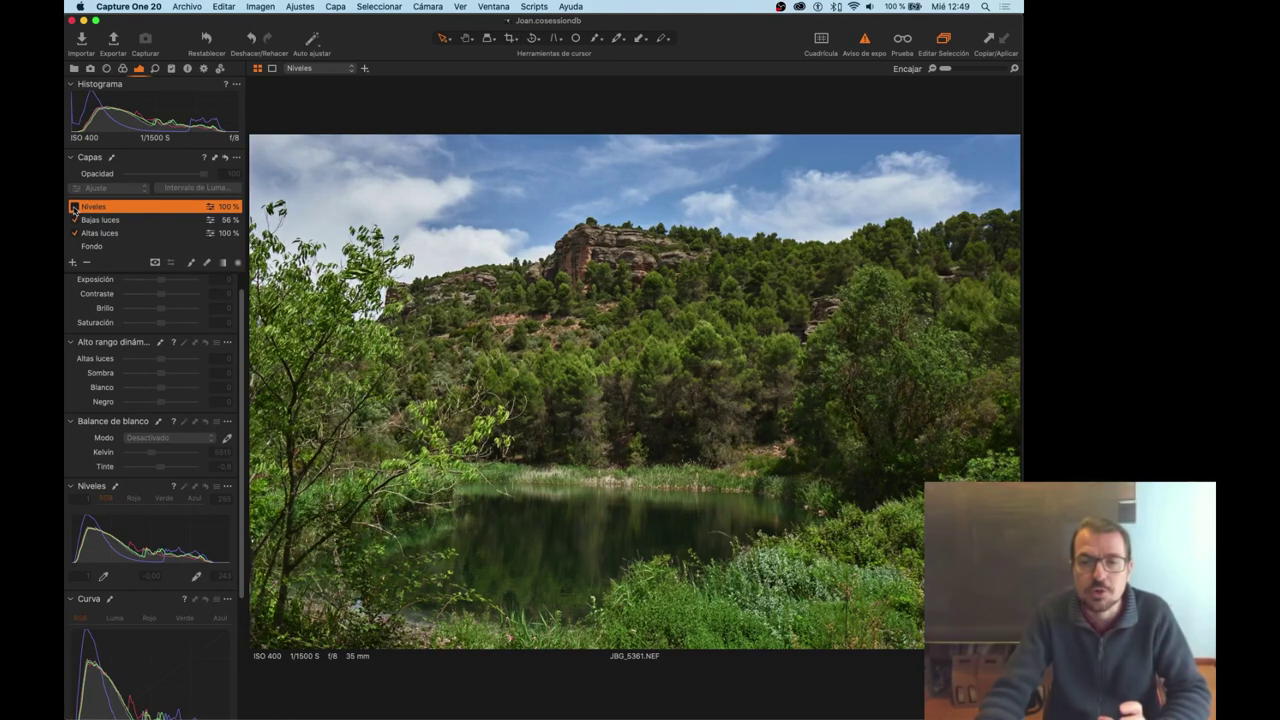
pyautogui.click(74, 206)
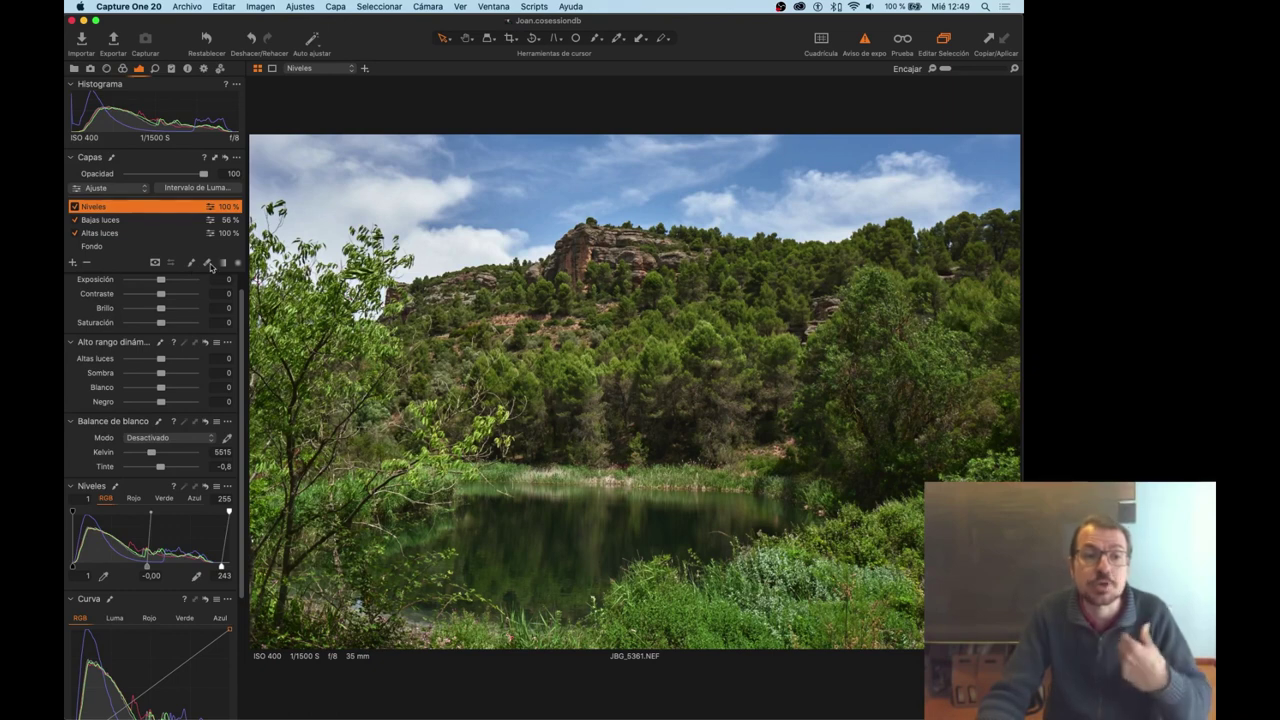
# Add empty layer Capa 1, float the Curva tool, and place it left over the full-window photo.
pyautogui.click(72, 264)
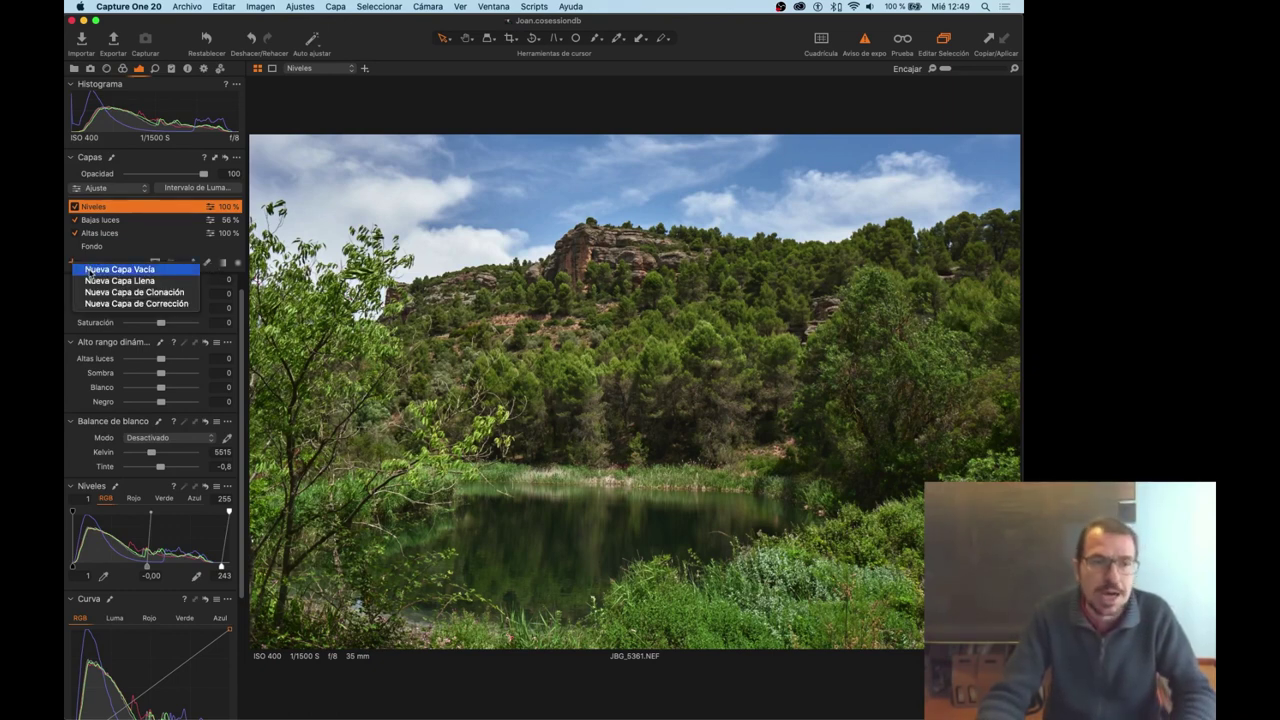
pyautogui.click(98, 286)
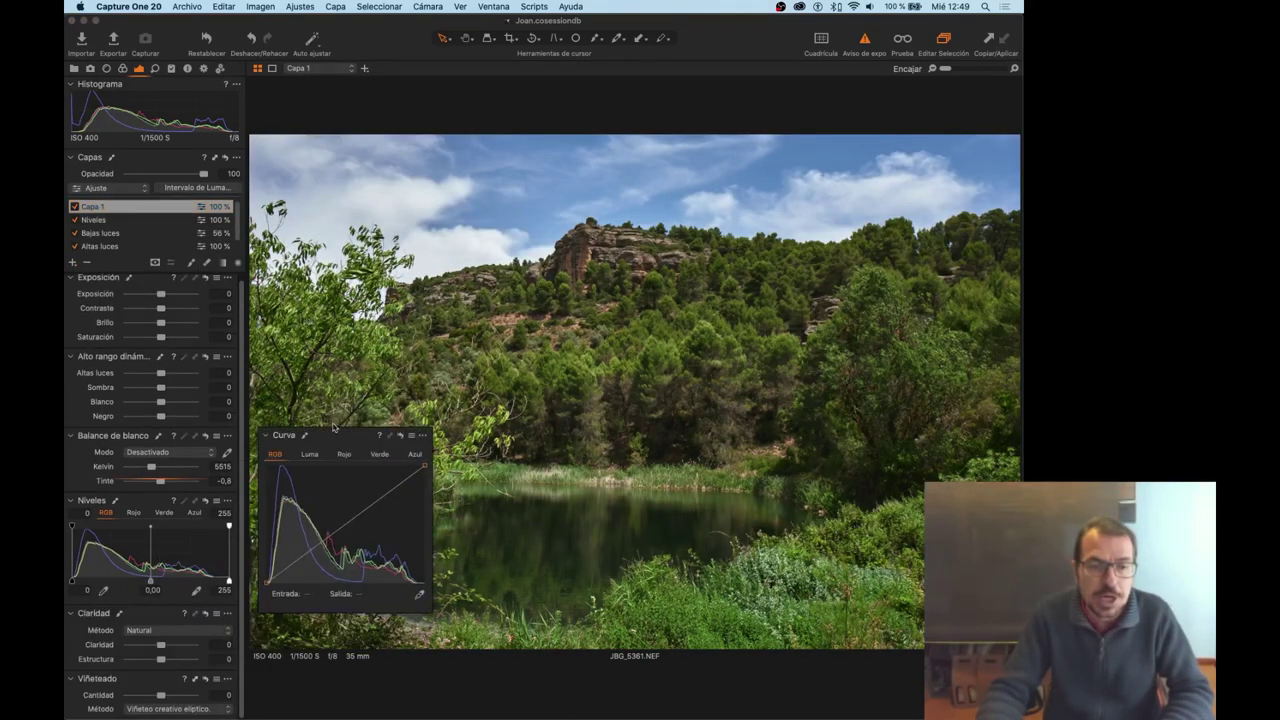
pyautogui.moveTo(127, 607); pyautogui.dragTo(385, 297)
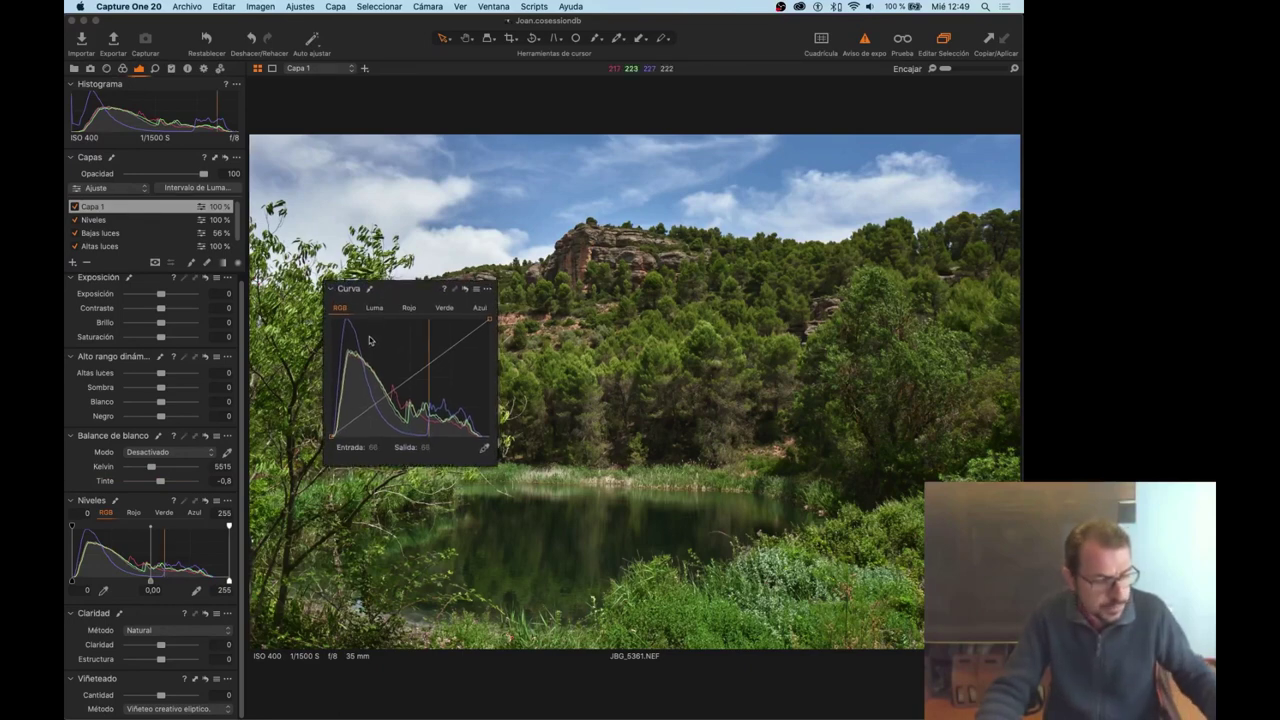
pyautogui.press('super+t')
pyautogui.moveTo(390, 291); pyautogui.dragTo(158, 321)
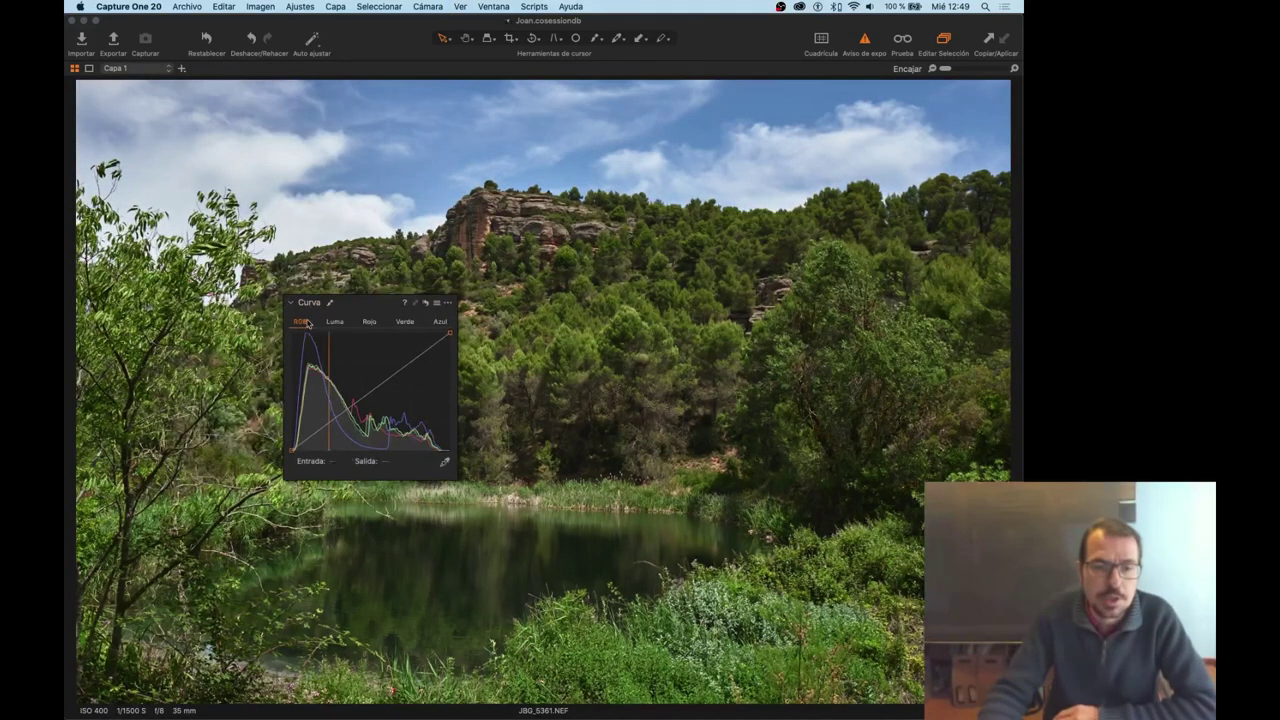
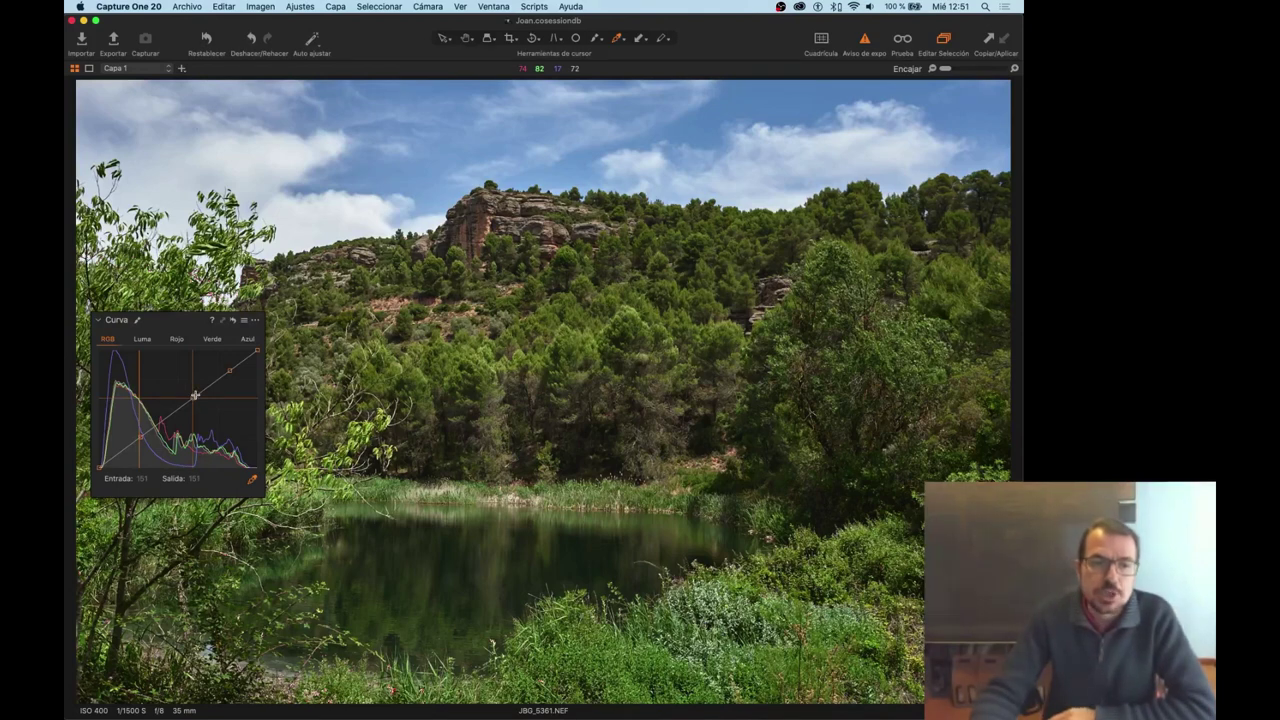
# Shape an S-shaped RGB curve by lifting shadows and midtones and pulling the highlight point down.
pyautogui.moveTo(191, 399); pyautogui.dragTo(197, 408)
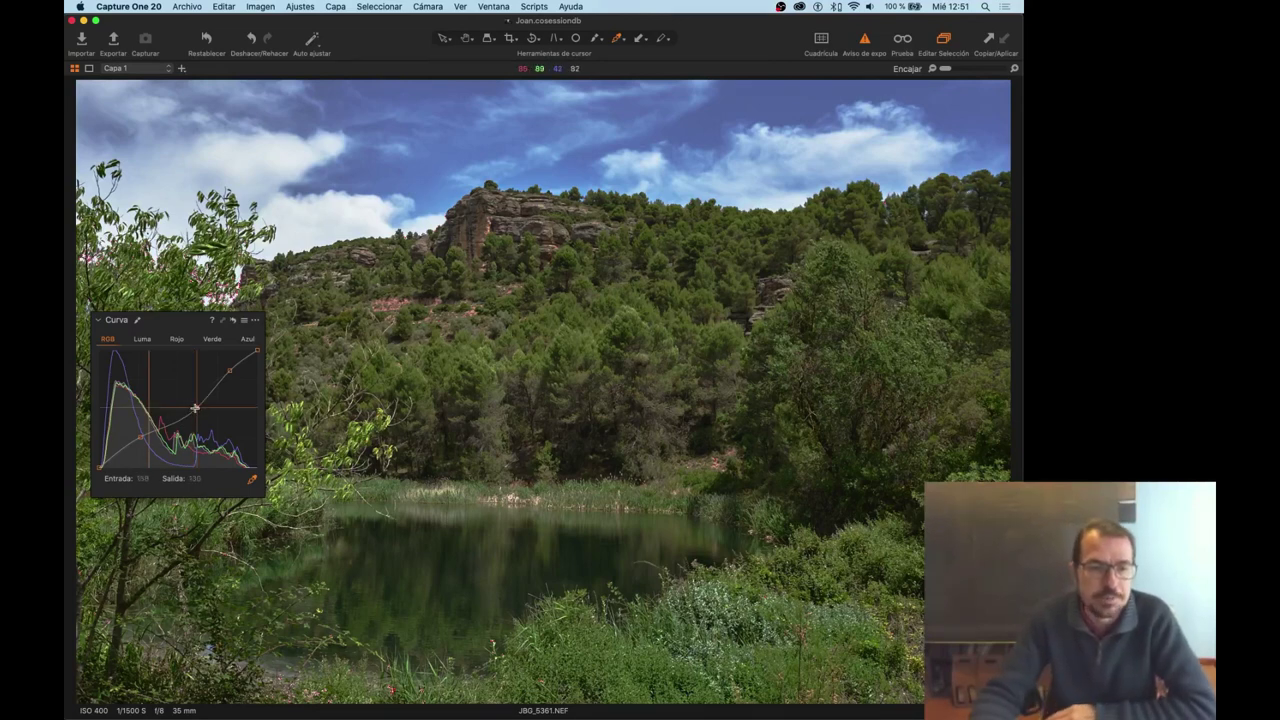
pyautogui.moveTo(195, 408); pyautogui.dragTo(191, 402)
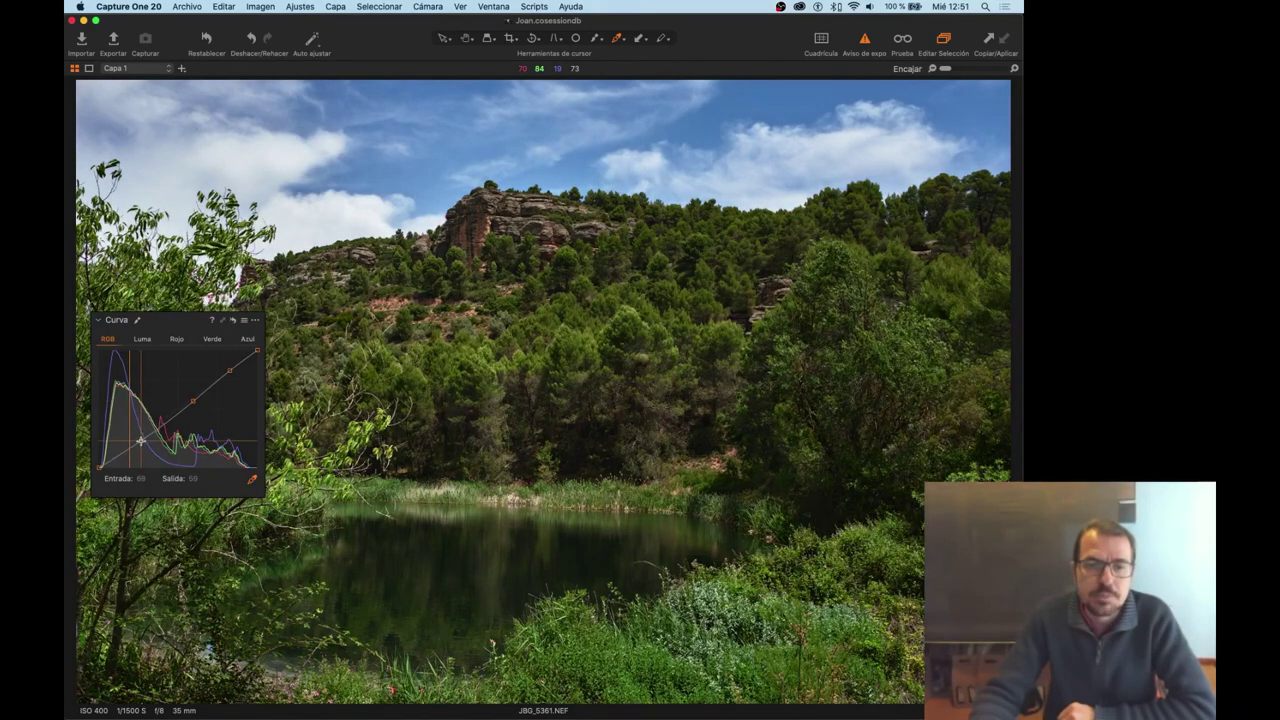
pyautogui.moveTo(141, 440); pyautogui.dragTo(140, 437)
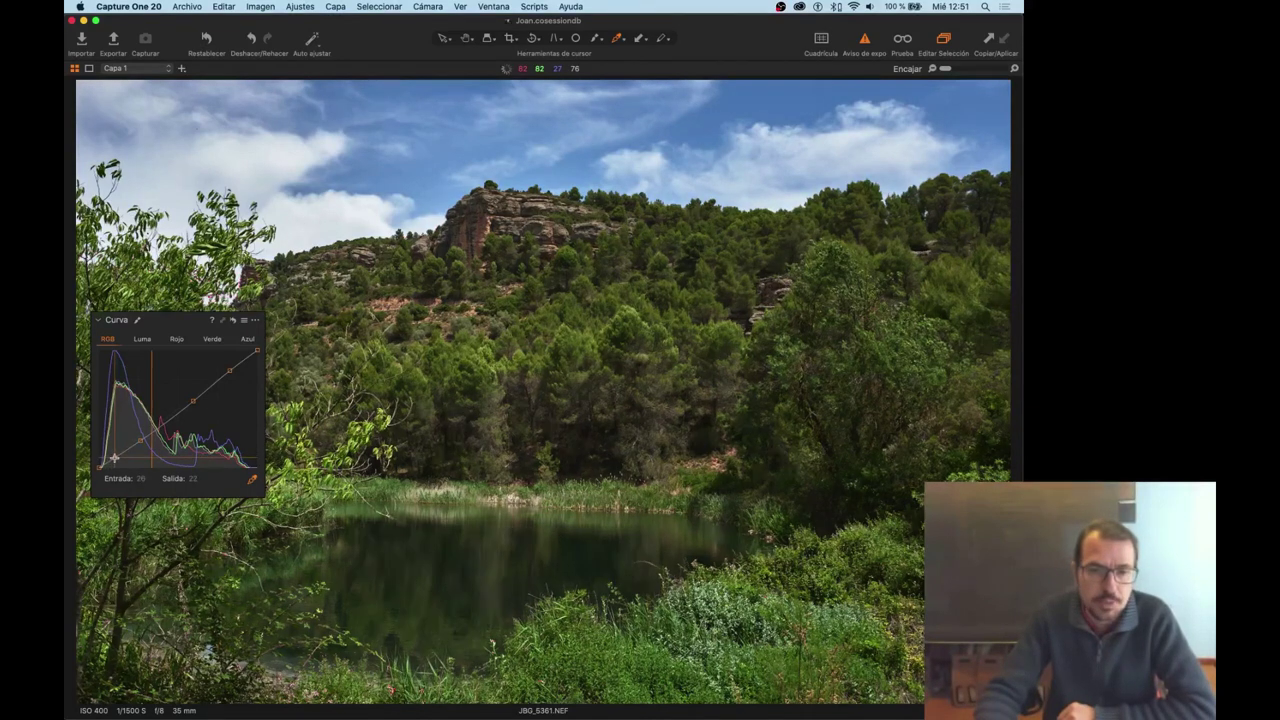
pyautogui.click(114, 457)
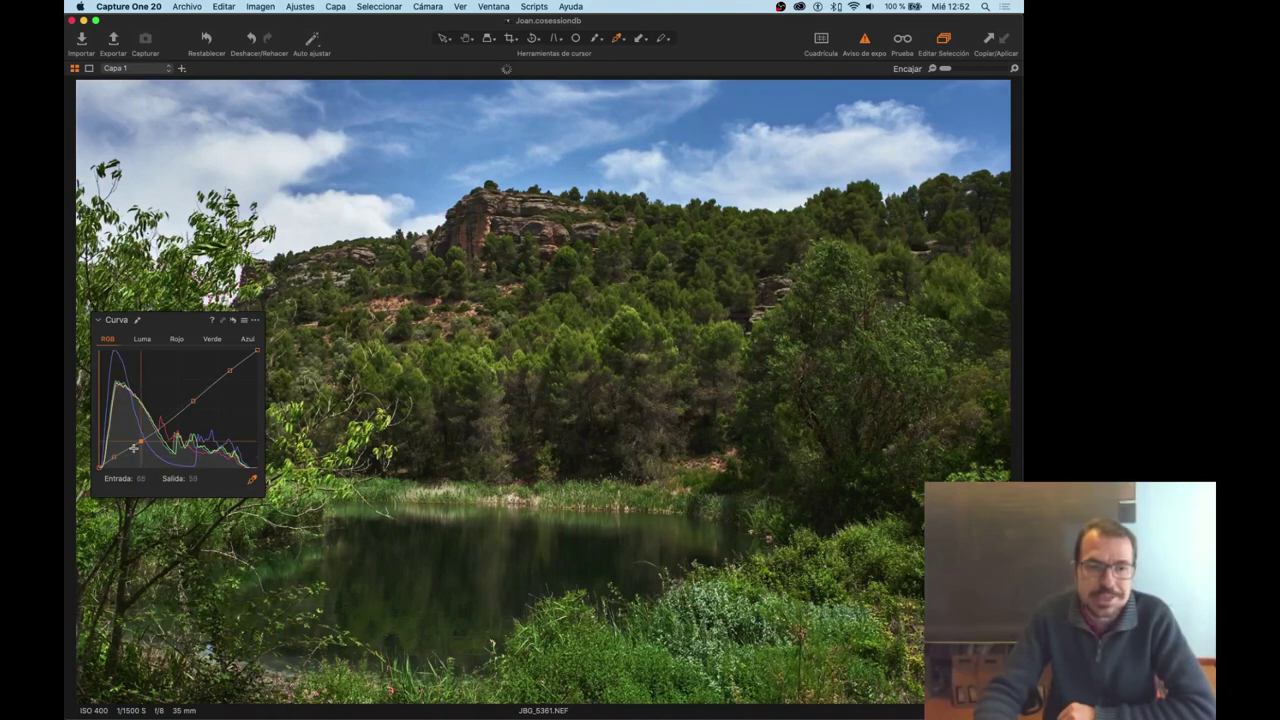
pyautogui.moveTo(229, 370); pyautogui.dragTo(228, 368)
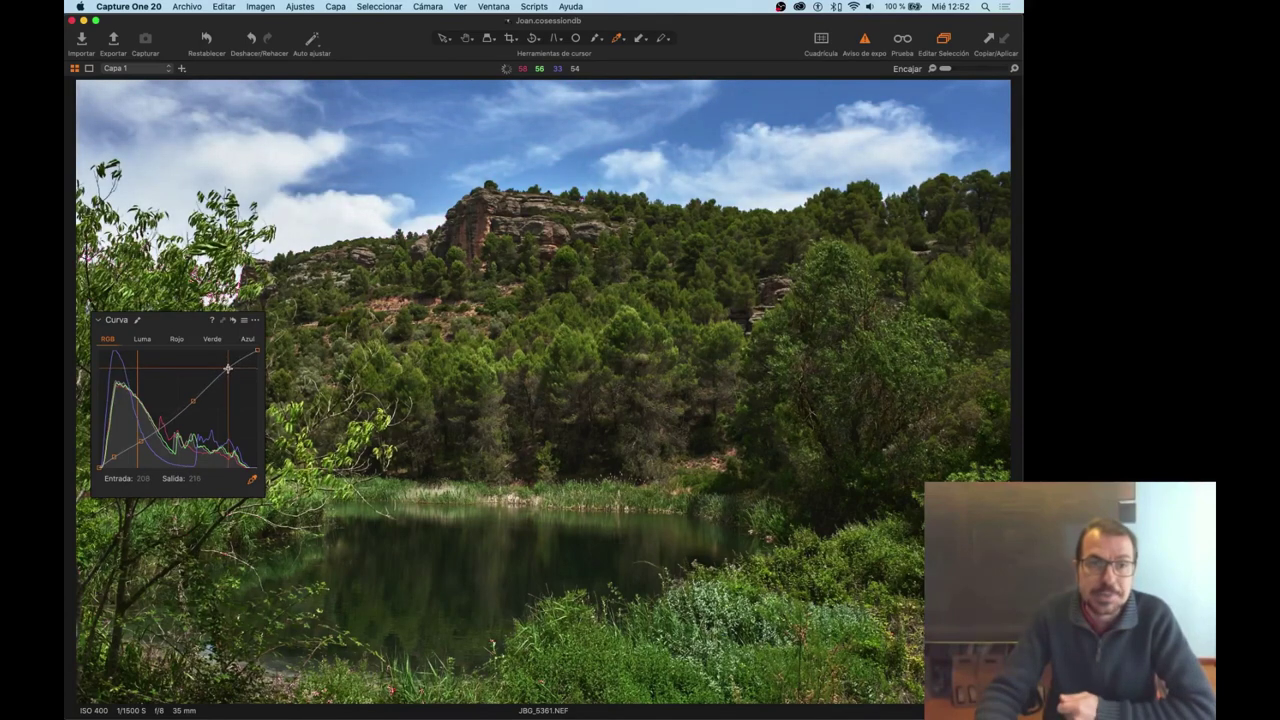
pyautogui.moveTo(228, 369); pyautogui.dragTo(228, 370)
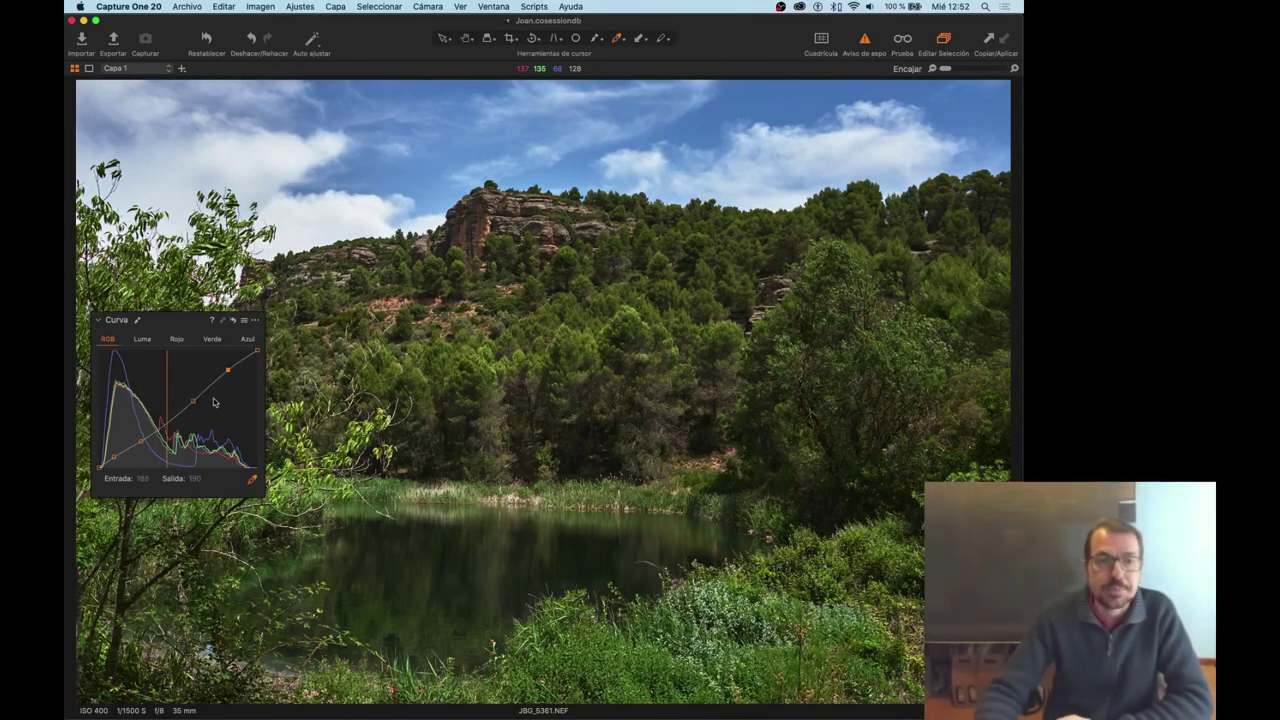
# Switch the curve to Luma and set a midtone point, ending slightly brightened.
pyautogui.click(143, 340)
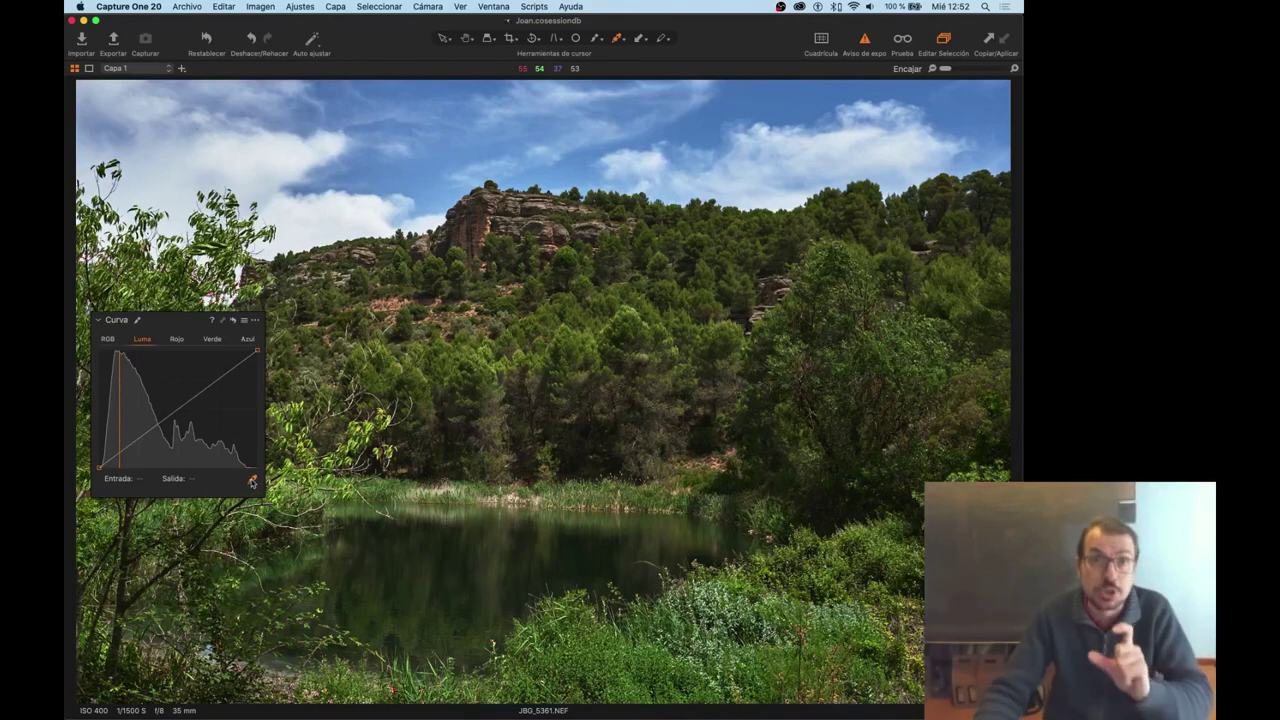
pyautogui.click(107, 339)
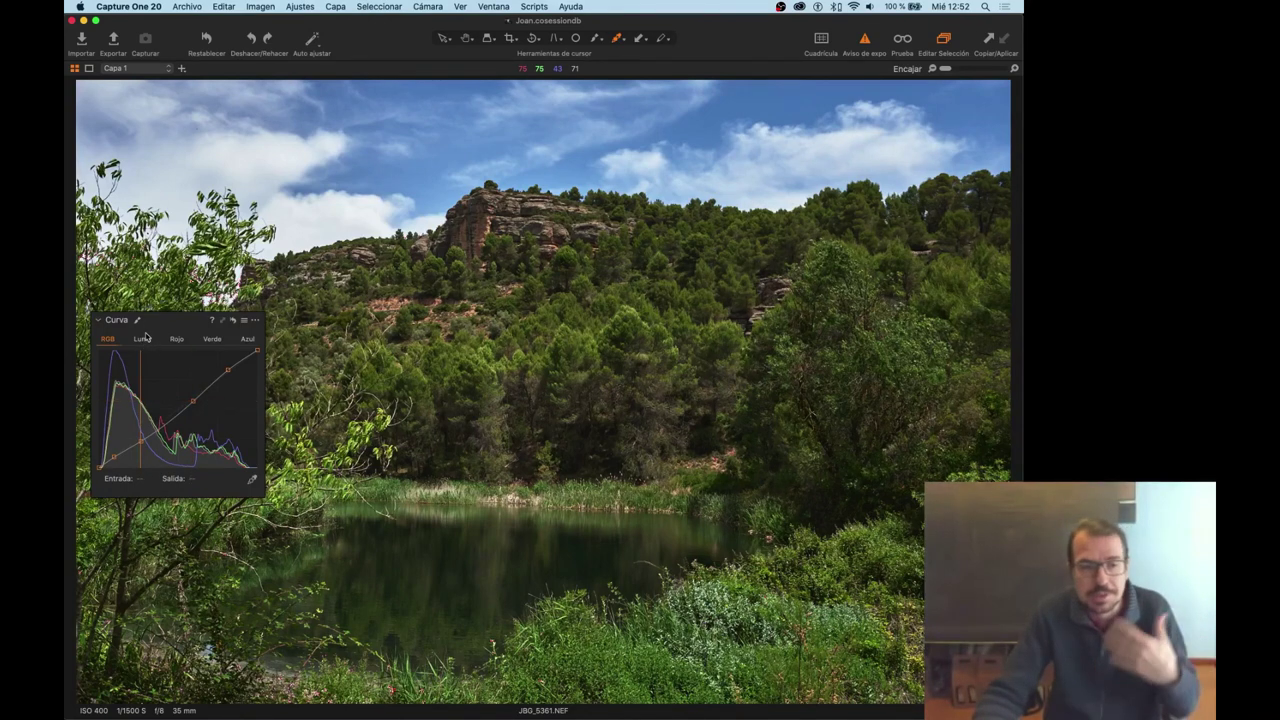
pyautogui.click(145, 339)
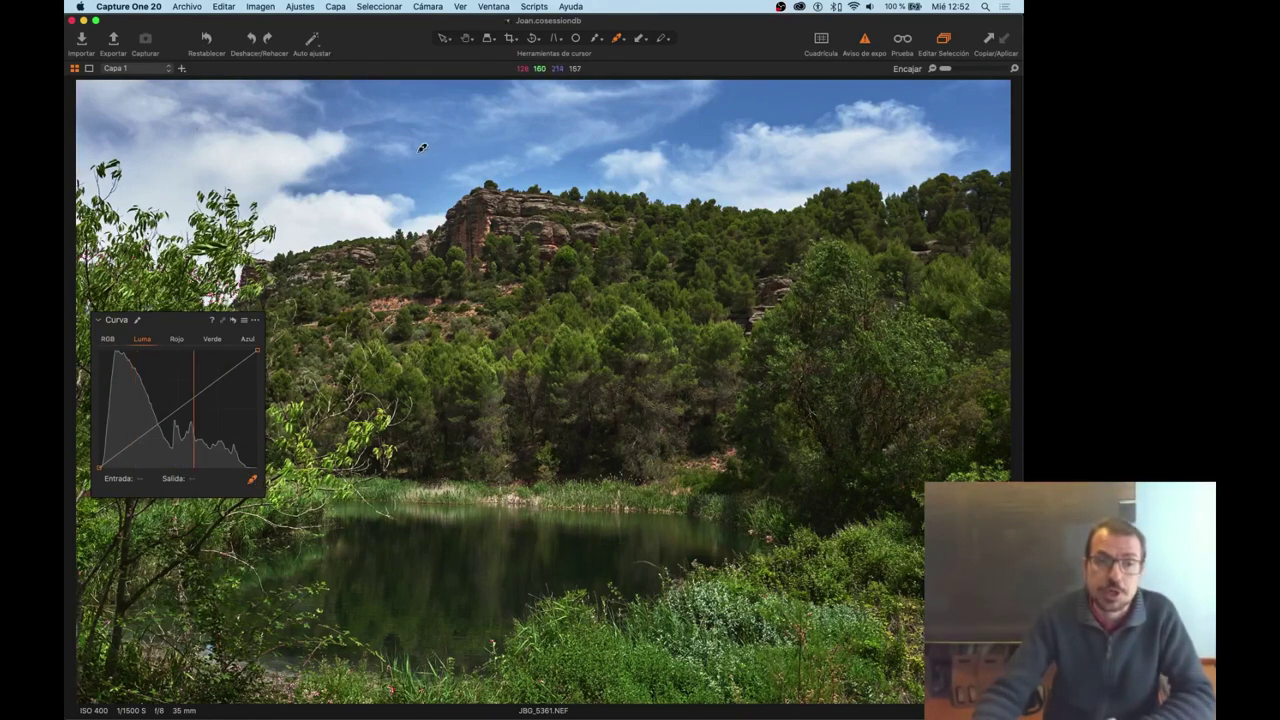
pyautogui.click(423, 175)
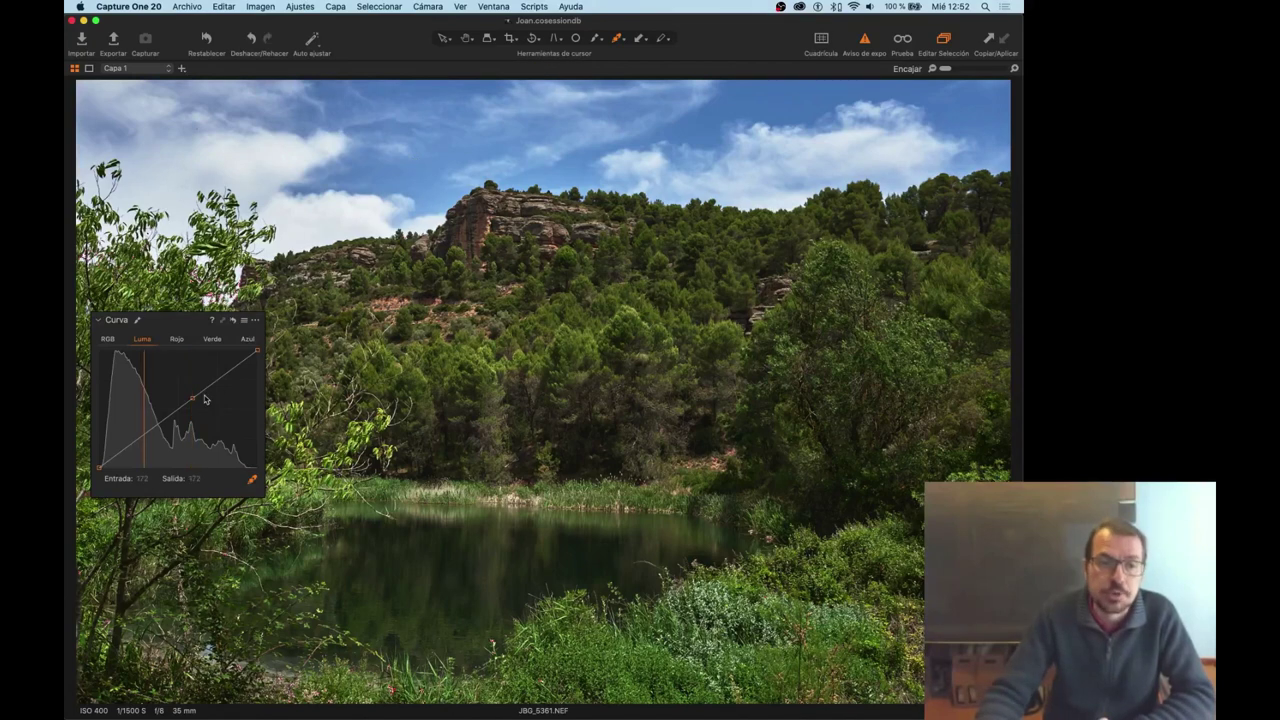
pyautogui.moveTo(191, 397); pyautogui.dragTo(195, 409)
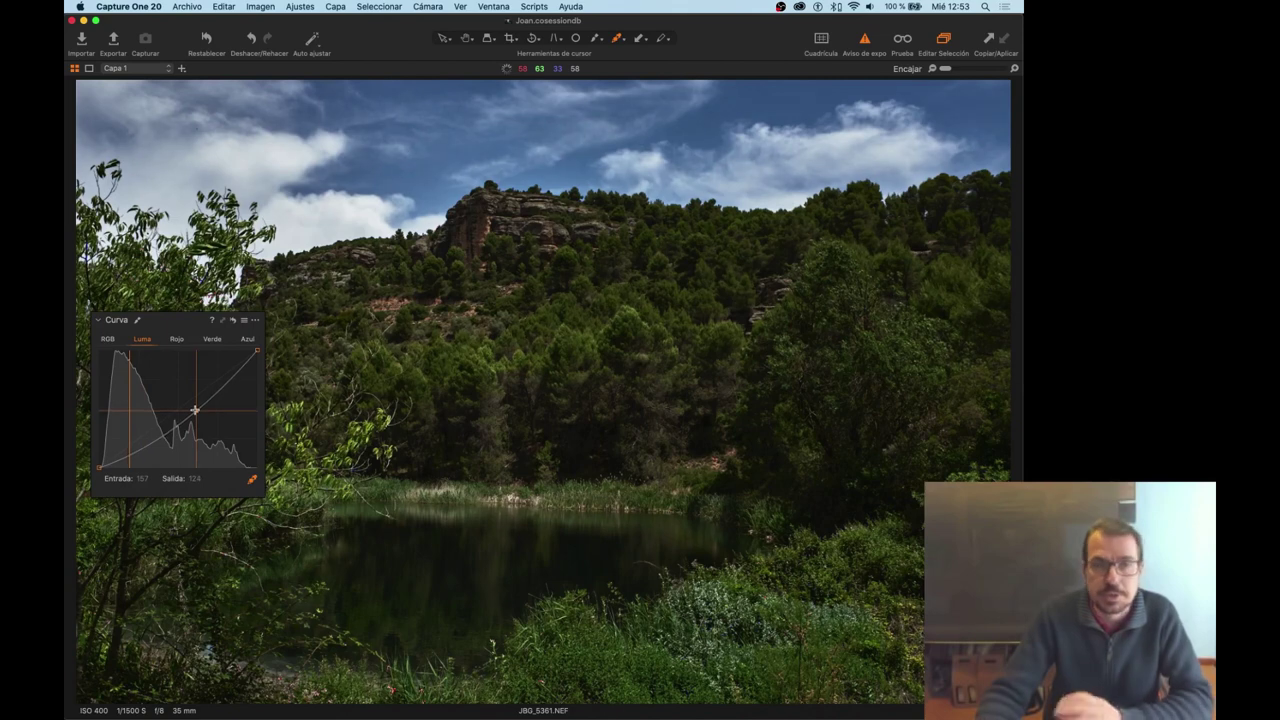
pyautogui.click(216, 387)
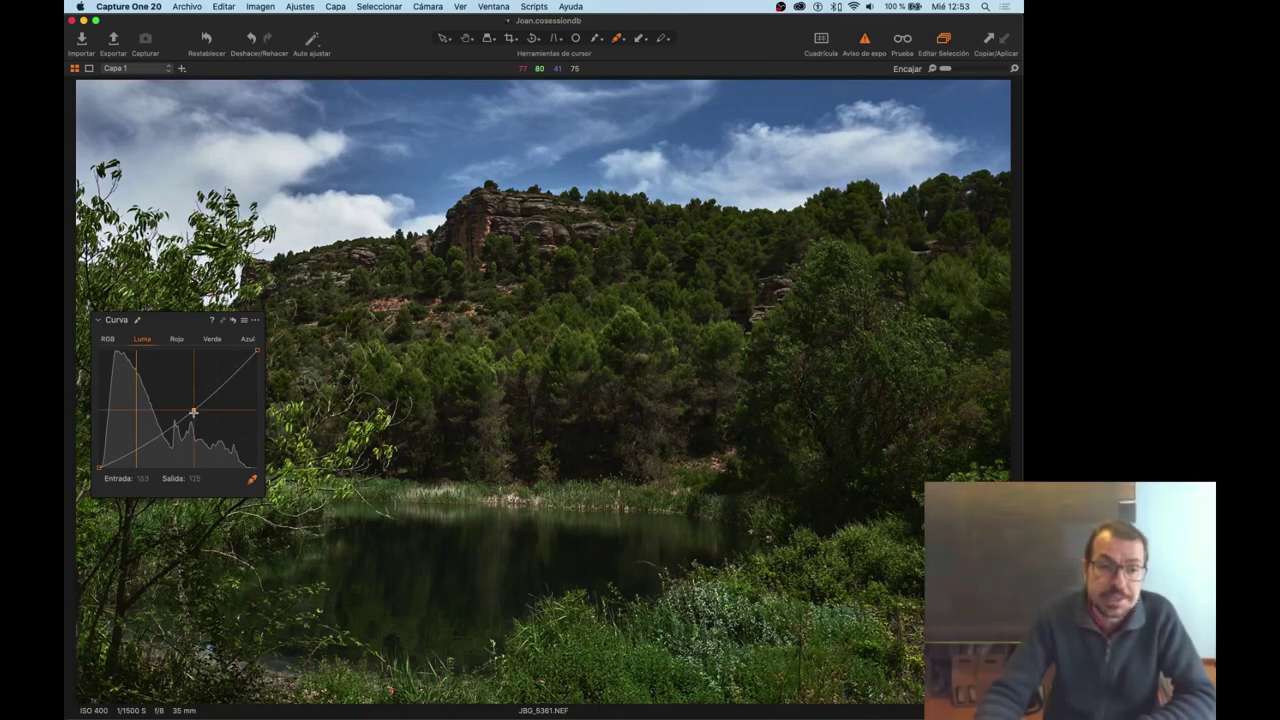
pyautogui.moveTo(193, 412); pyautogui.dragTo(189, 404)
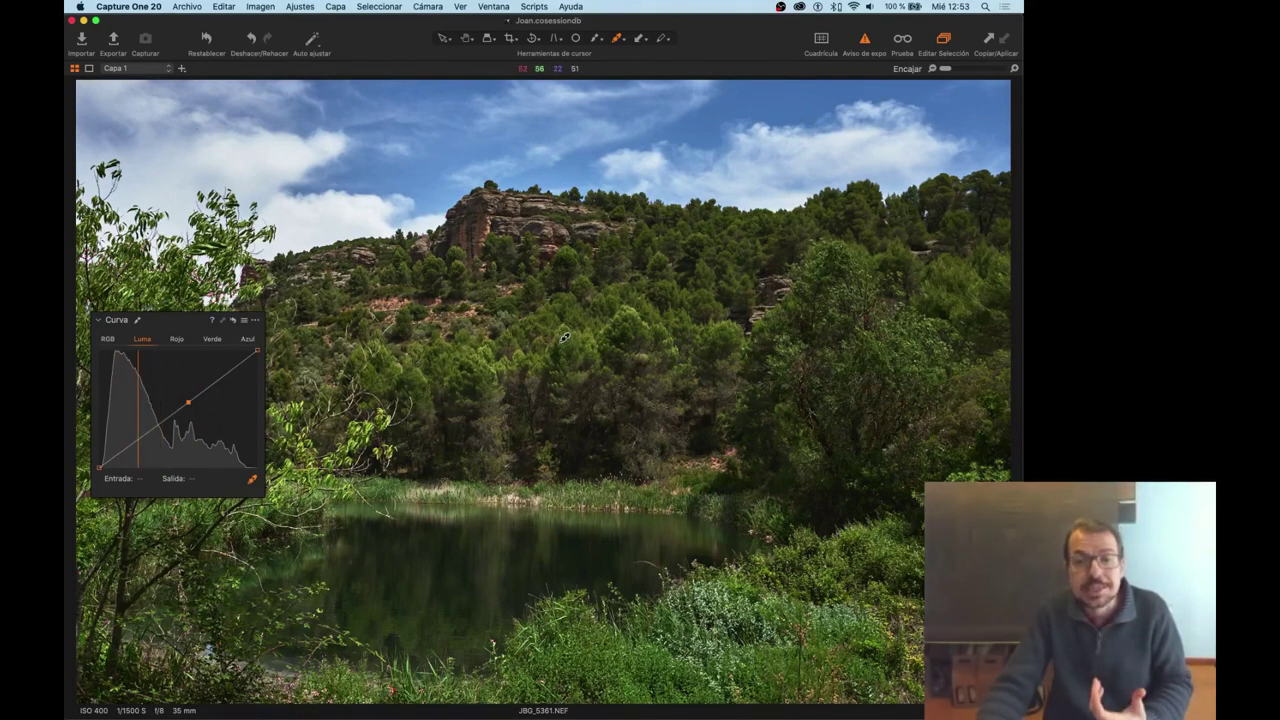
# Add shadow and lake-tone points to the Luma curve and fine-tune shadows, midtones and highlights.
pyautogui.click(448, 414)
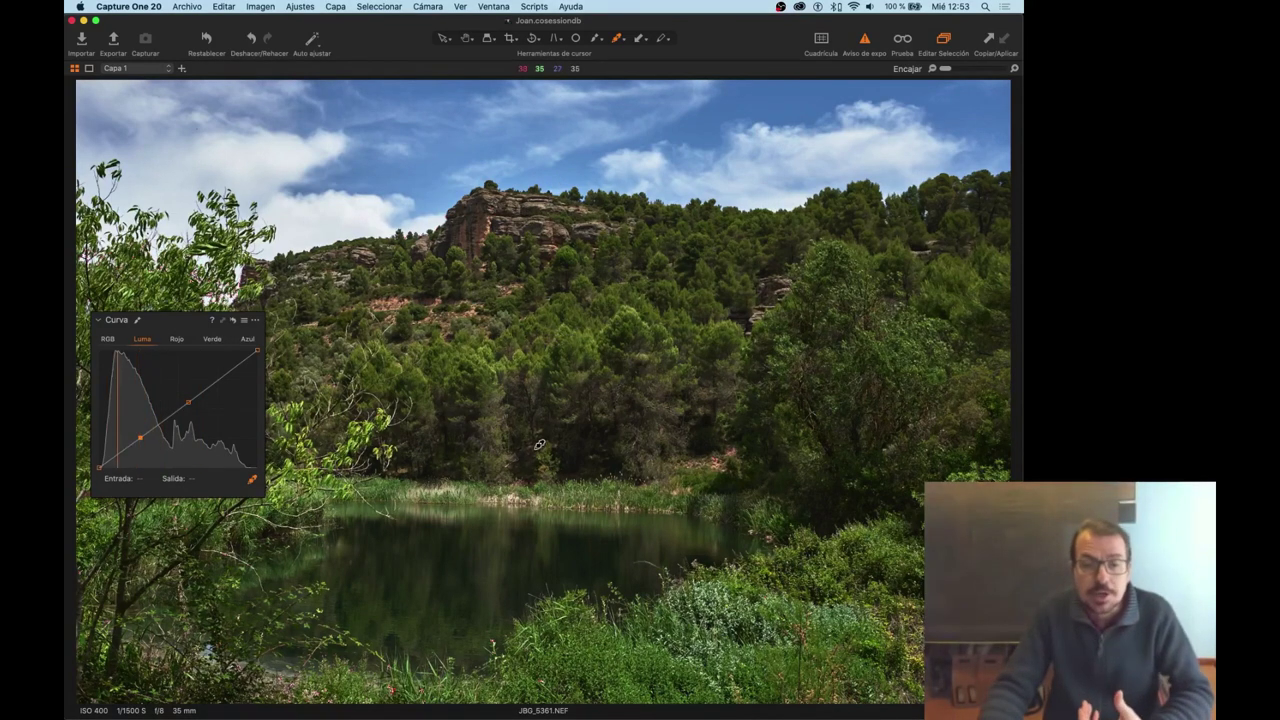
pyautogui.click(525, 550)
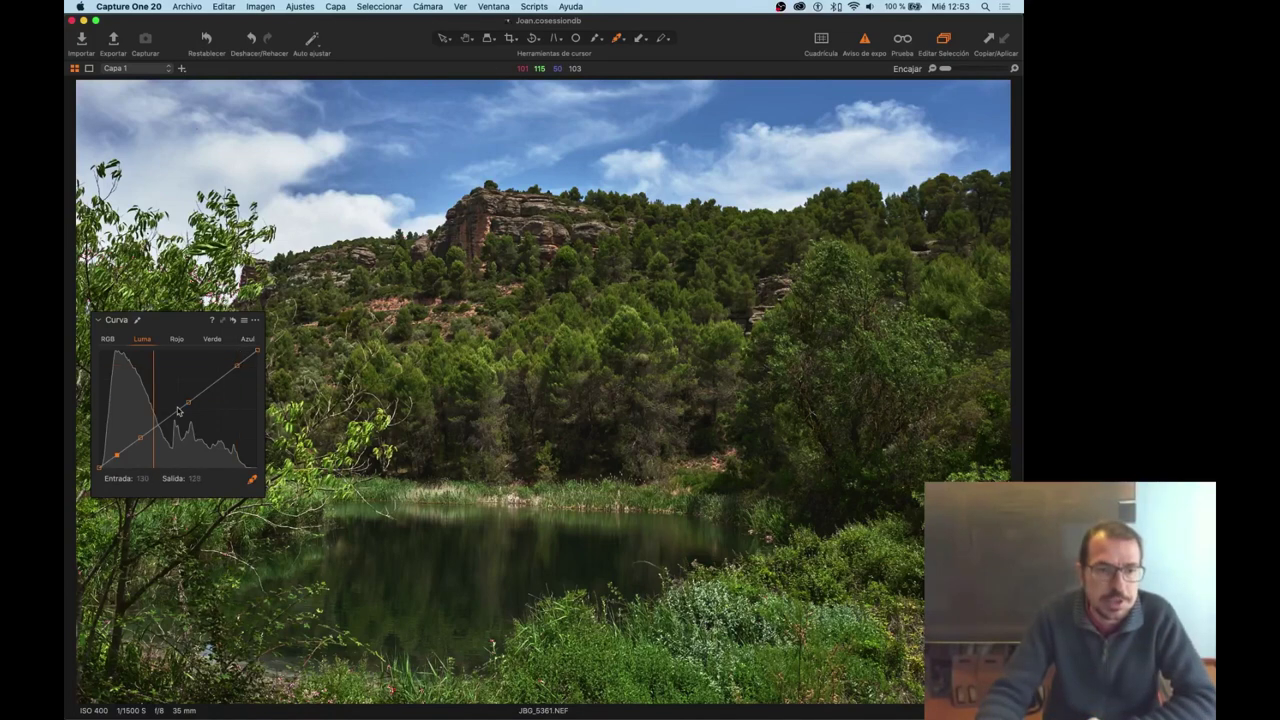
pyautogui.moveTo(187, 401); pyautogui.dragTo(189, 405)
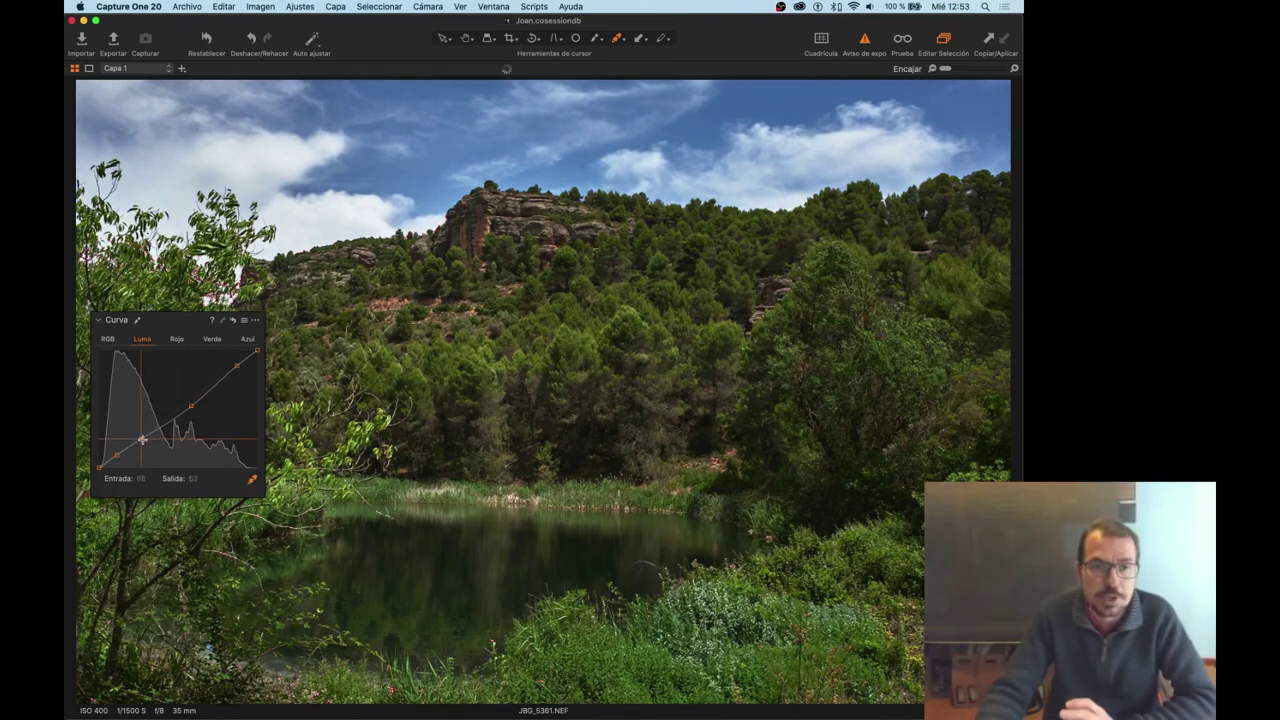
pyautogui.moveTo(142, 438); pyautogui.dragTo(141, 435)
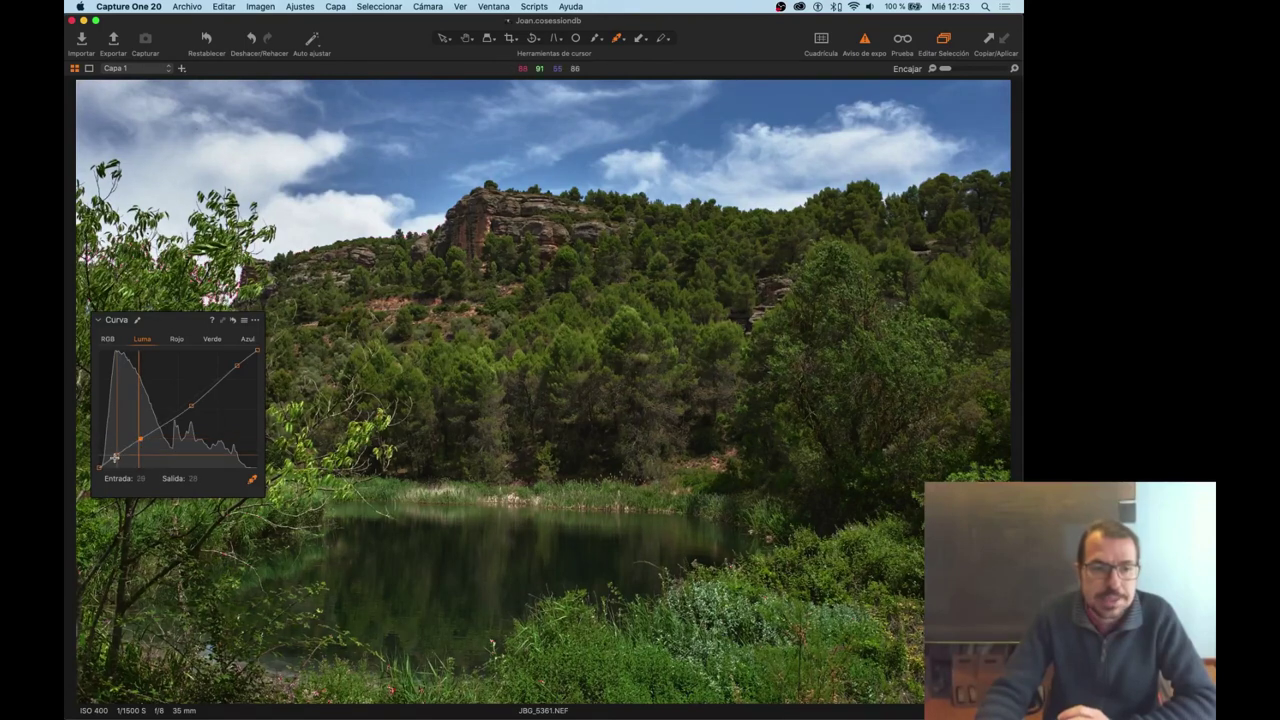
pyautogui.moveTo(117, 455); pyautogui.dragTo(119, 459)
pyautogui.moveTo(118, 458); pyautogui.dragTo(117, 456)
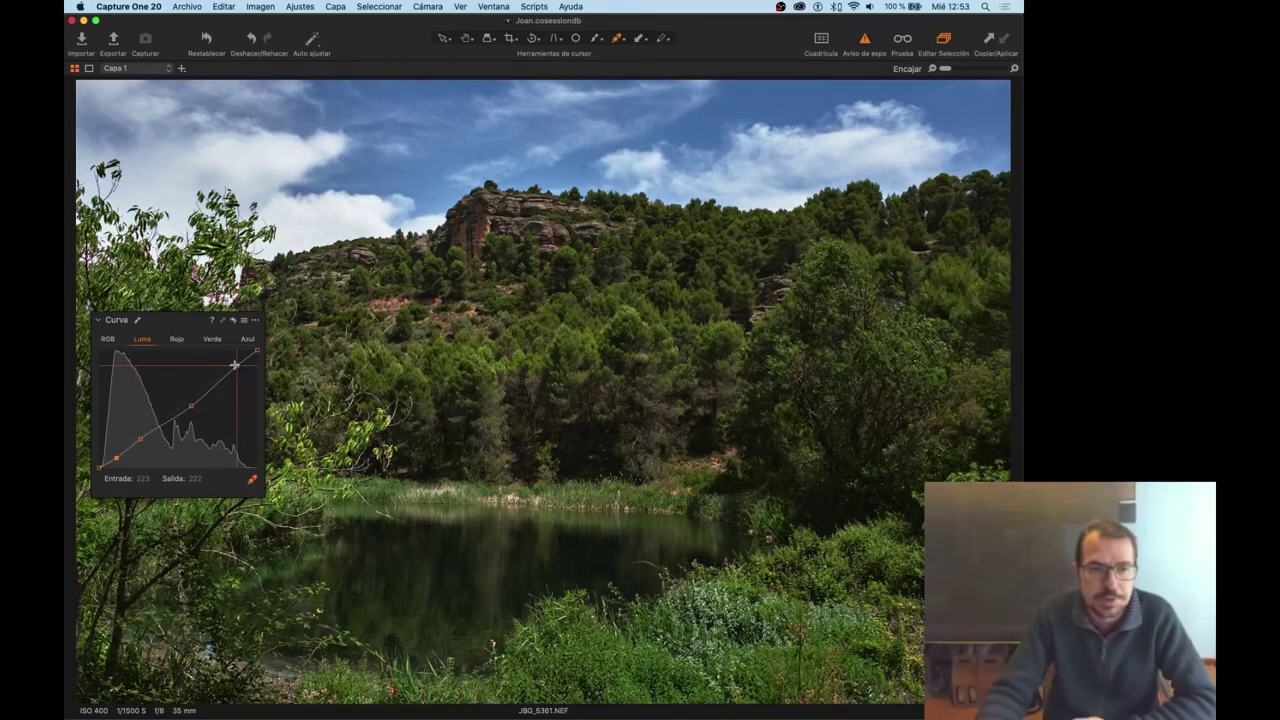
pyautogui.moveTo(234, 365); pyautogui.dragTo(236, 368)
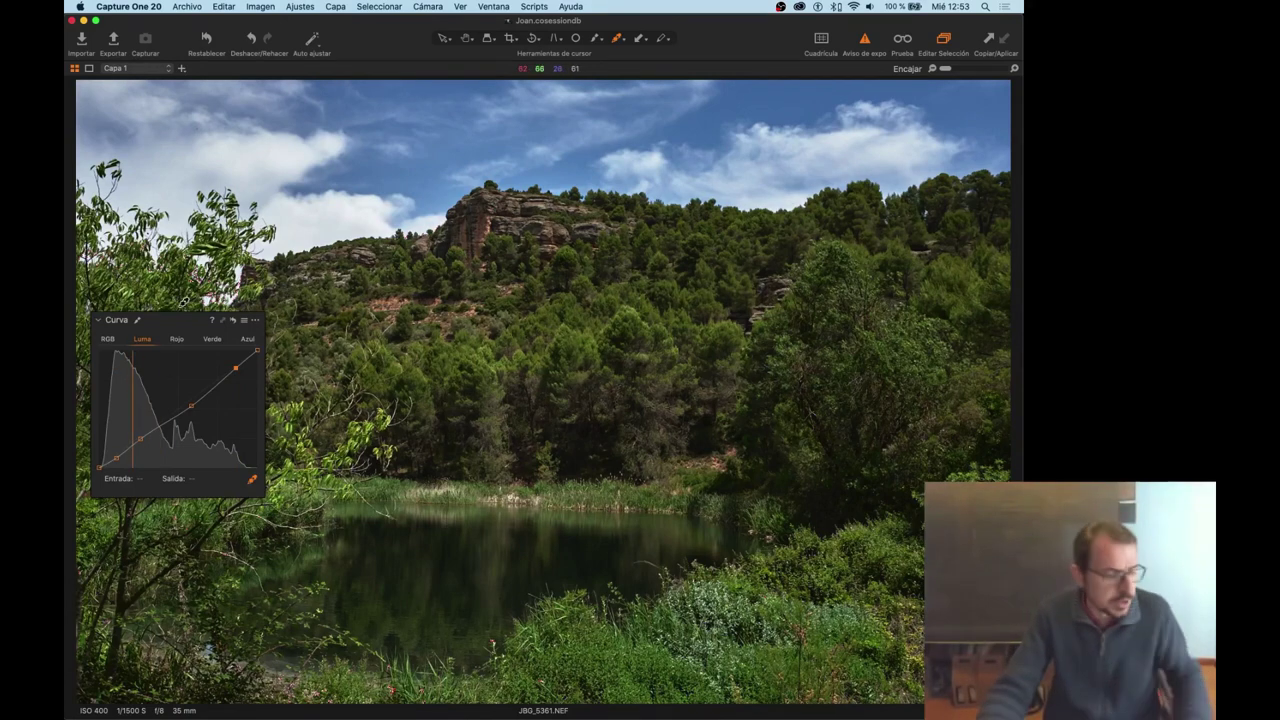
# Dock the Curve tool in the tools panel below Niveles and Claridad.
pyautogui.press('super+t')
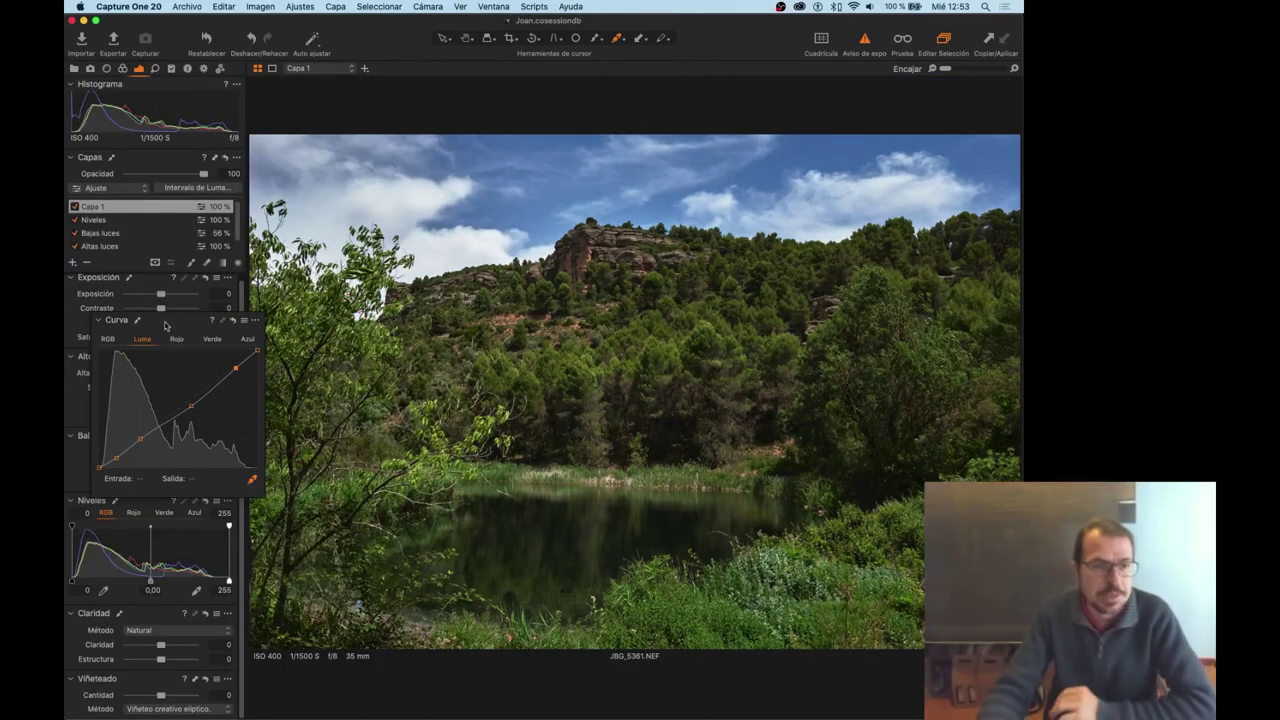
pyautogui.moveTo(181, 320); pyautogui.dragTo(145, 620)
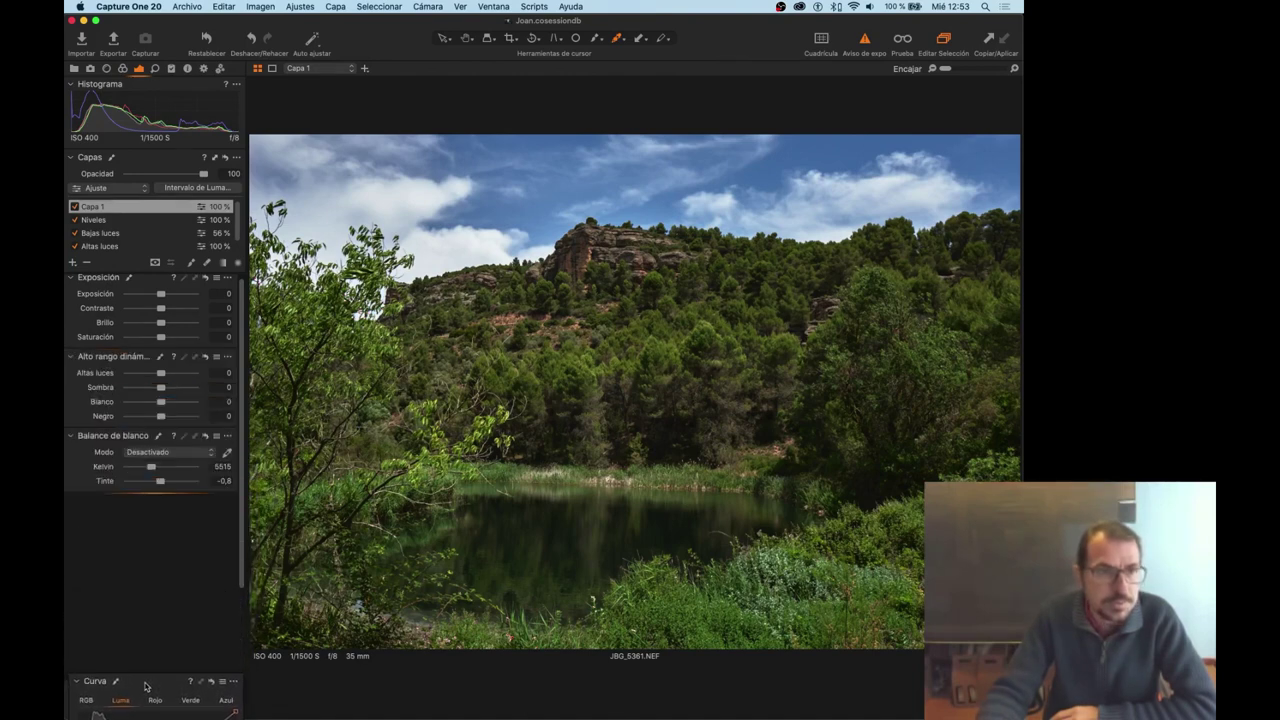
pyautogui.moveTo(145, 620); pyautogui.dragTo(145, 463)
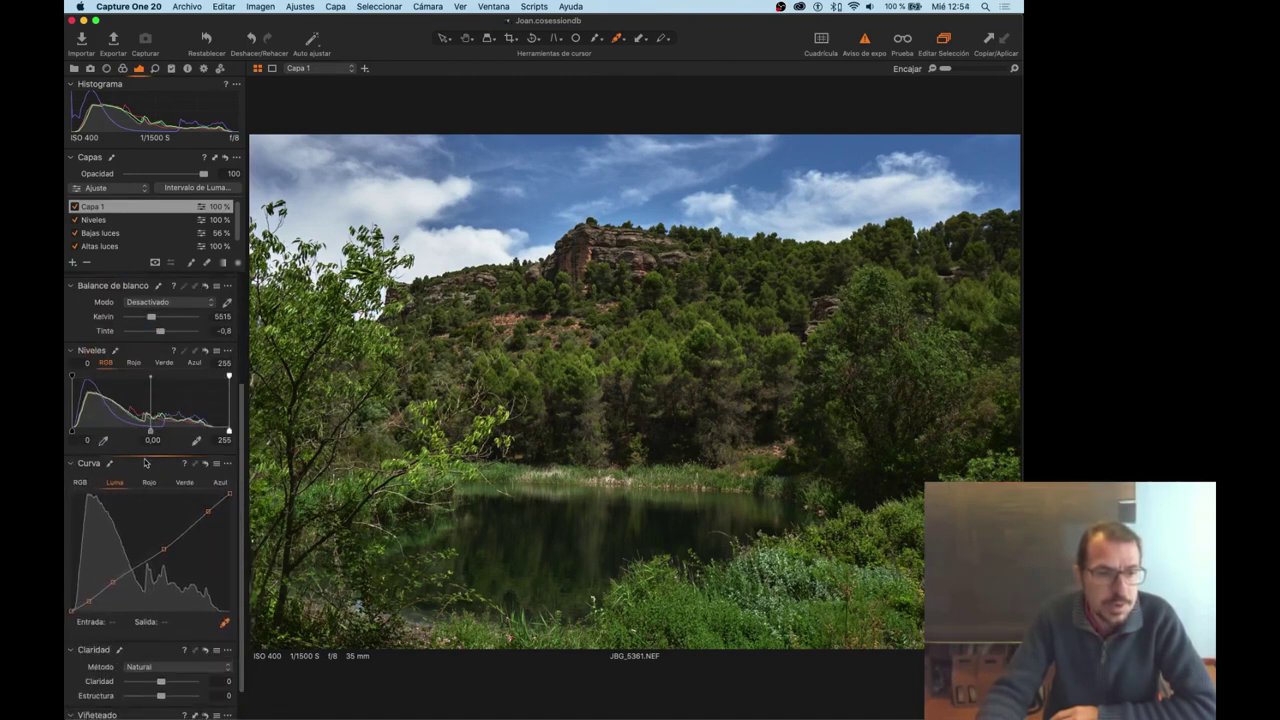
# Rename layer Capa 1 to 'Curva'.
pyautogui.doubleClick(100, 206)
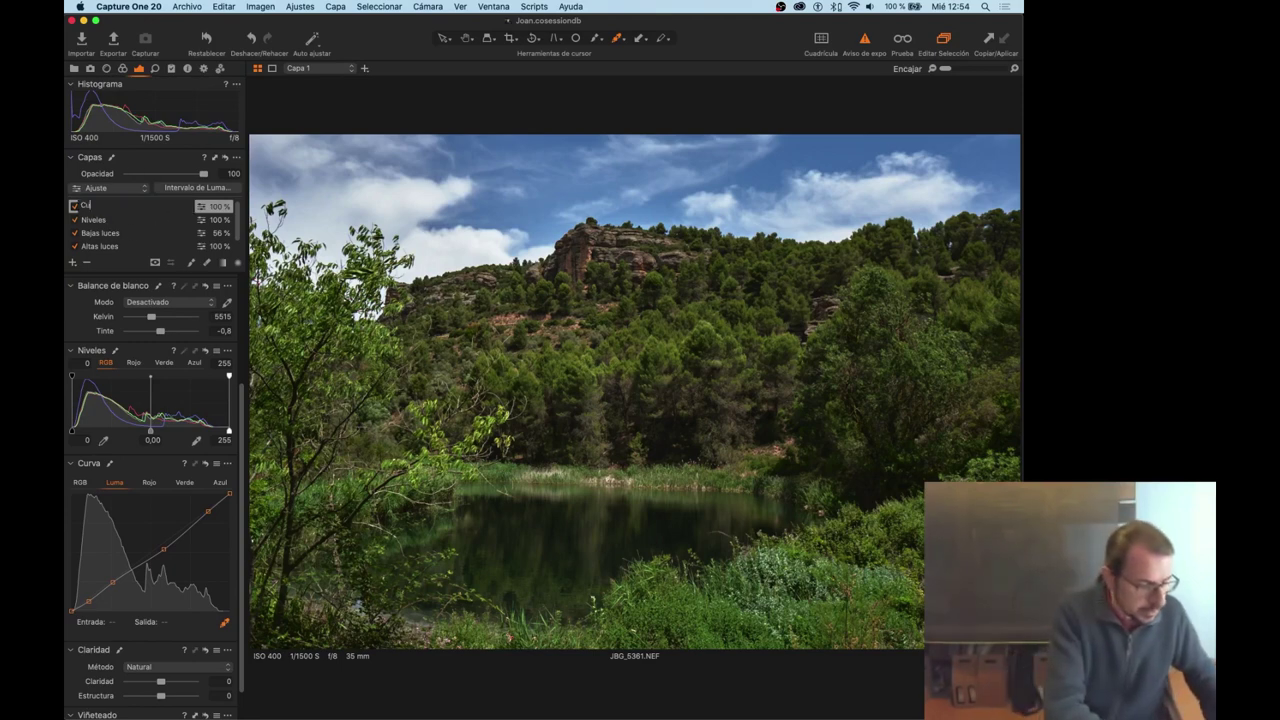
pyautogui.write('Curva')
pyautogui.press('Return')
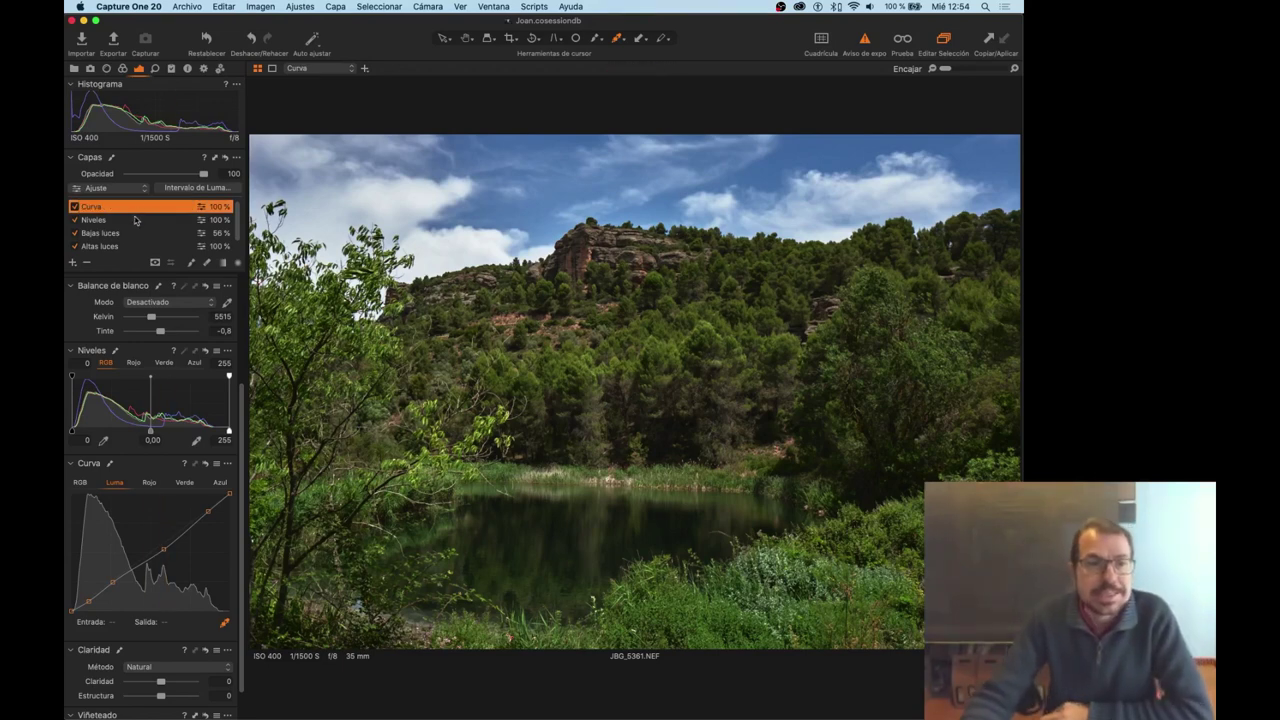
# Toggle the Niveles and Curva layers off and on to compare their effect.
pyautogui.click(111, 218)
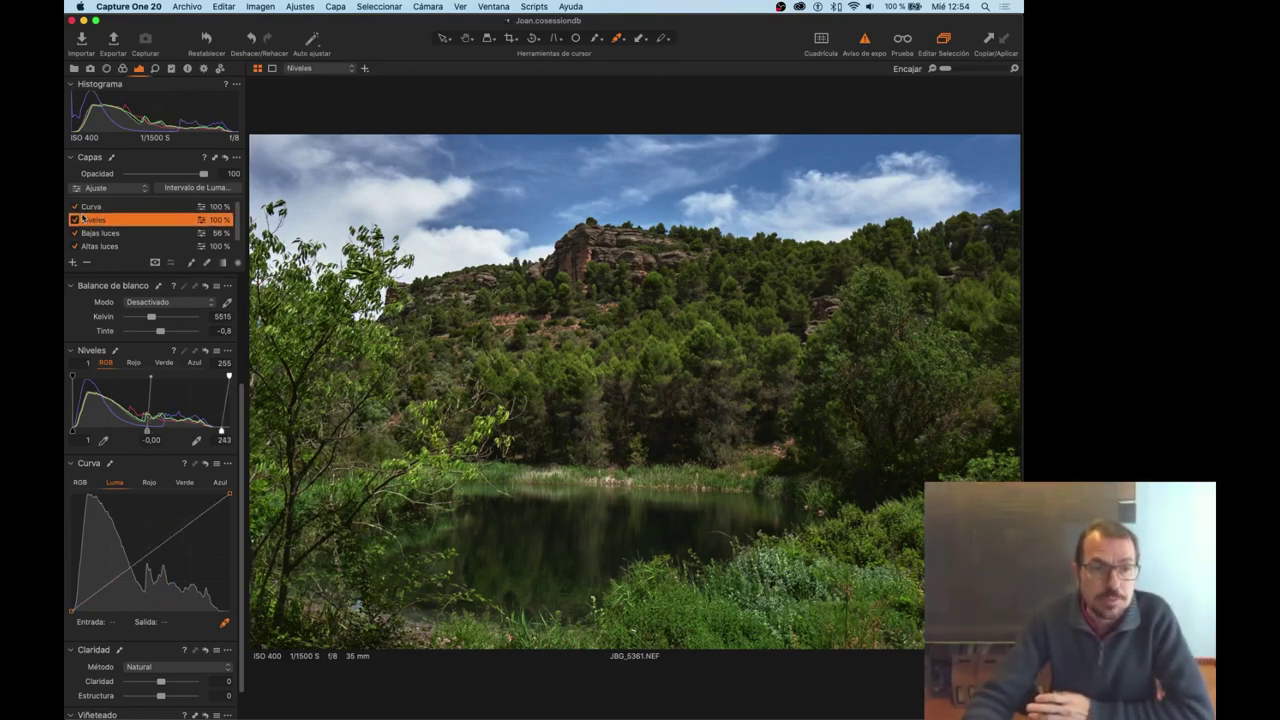
pyautogui.click(73, 219)
pyautogui.click(73, 219)
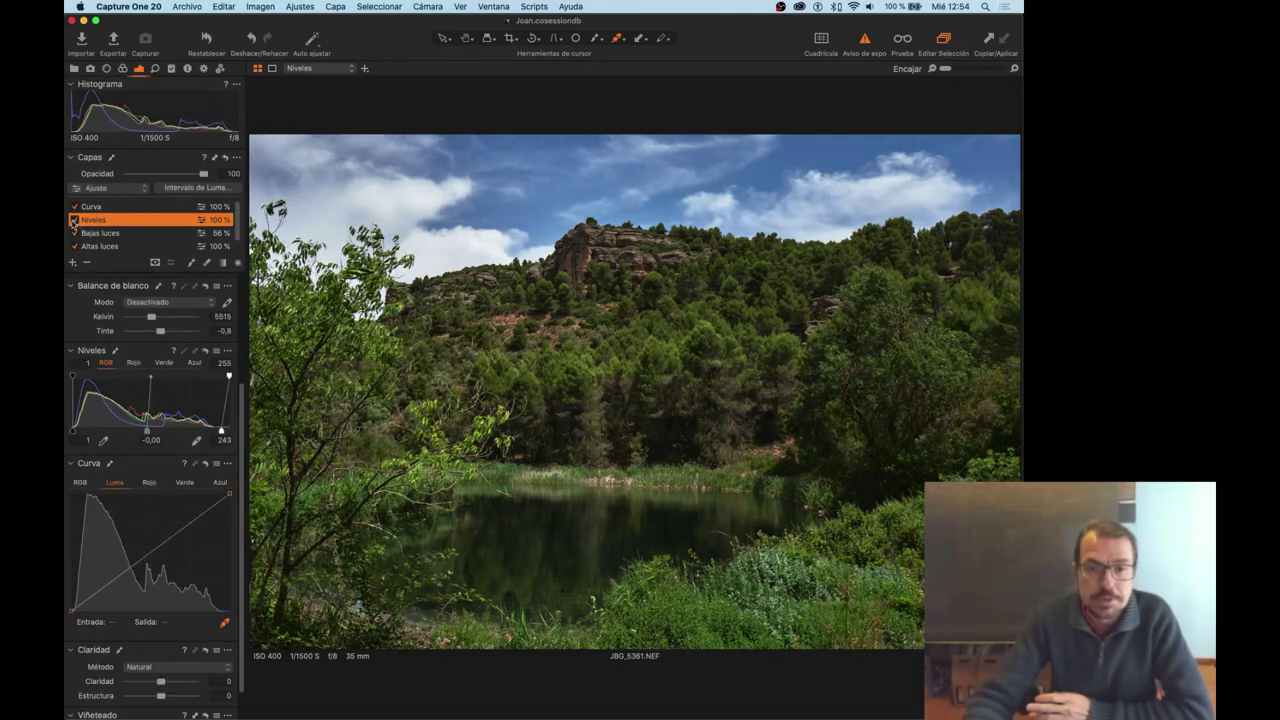
pyautogui.click(86, 207)
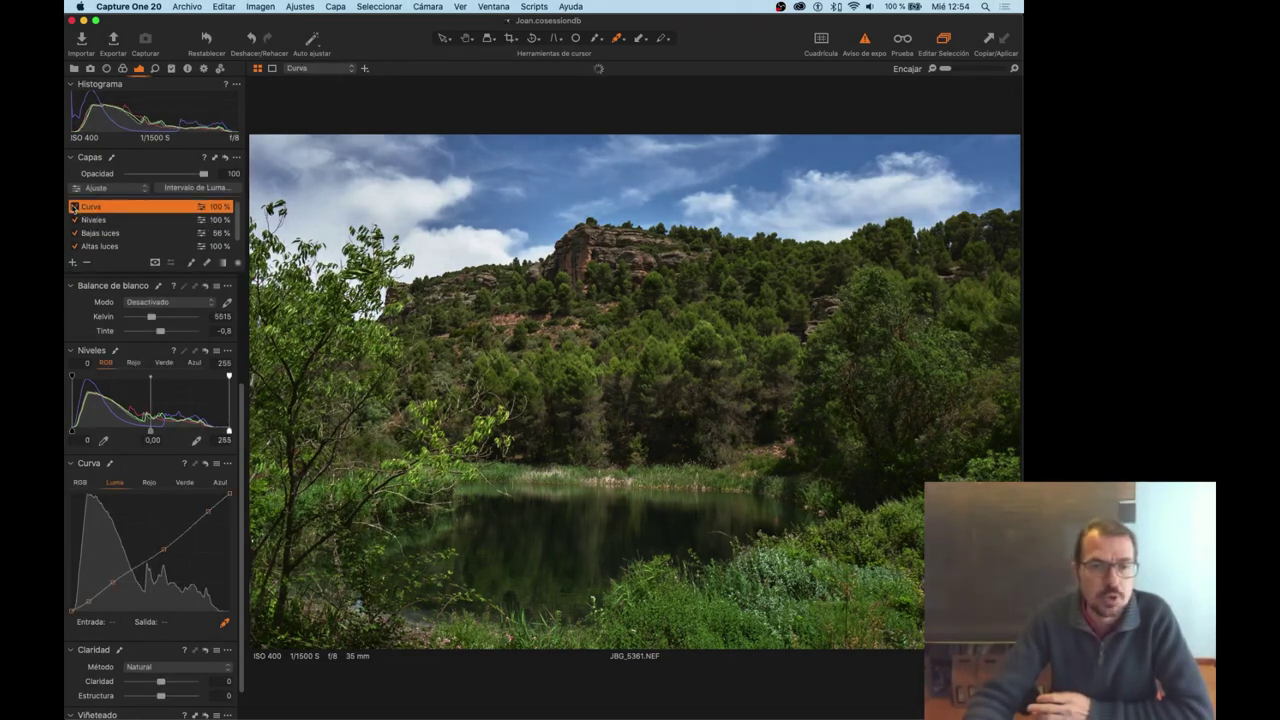
pyautogui.click(73, 207)
pyautogui.click(73, 207)
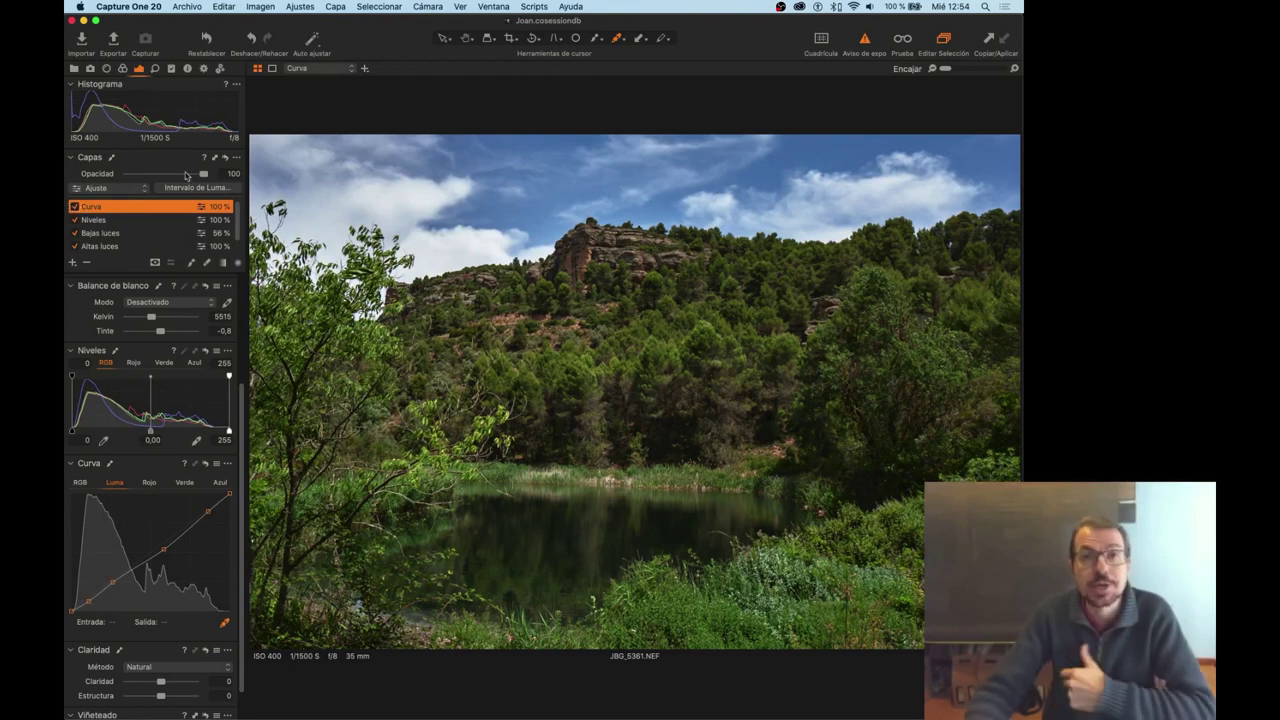
# Lower the Curva layer's opacity to 69%.
pyautogui.moveTo(205, 175); pyautogui.dragTo(125, 178)
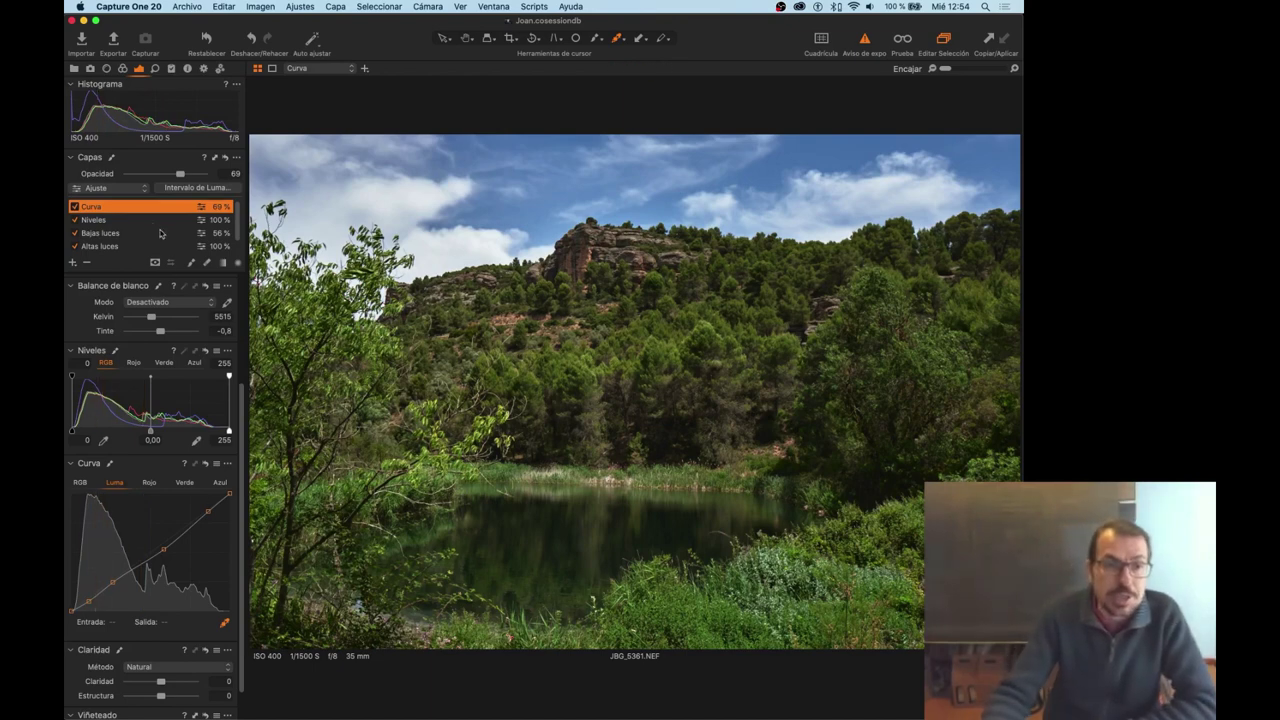
# Add a new empty layer and brush a mask along the shoreline and upper water of the lake.
pyautogui.click(71, 263)
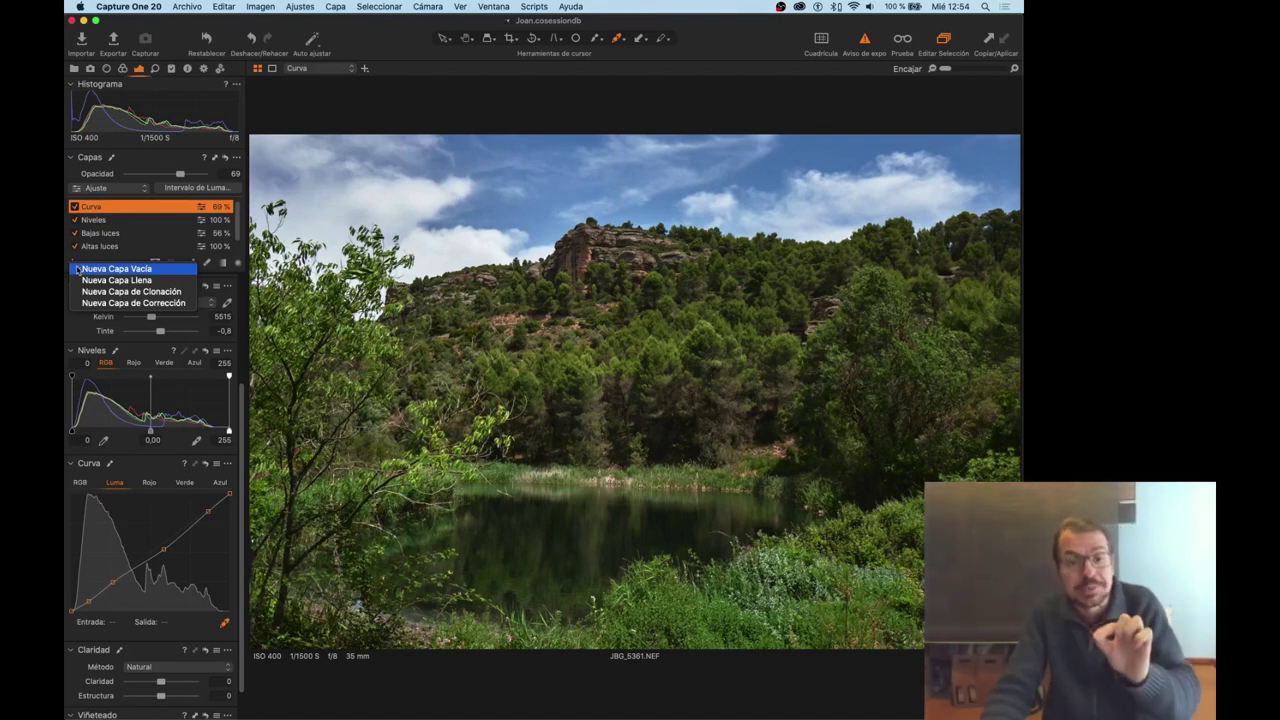
pyautogui.click(78, 269)
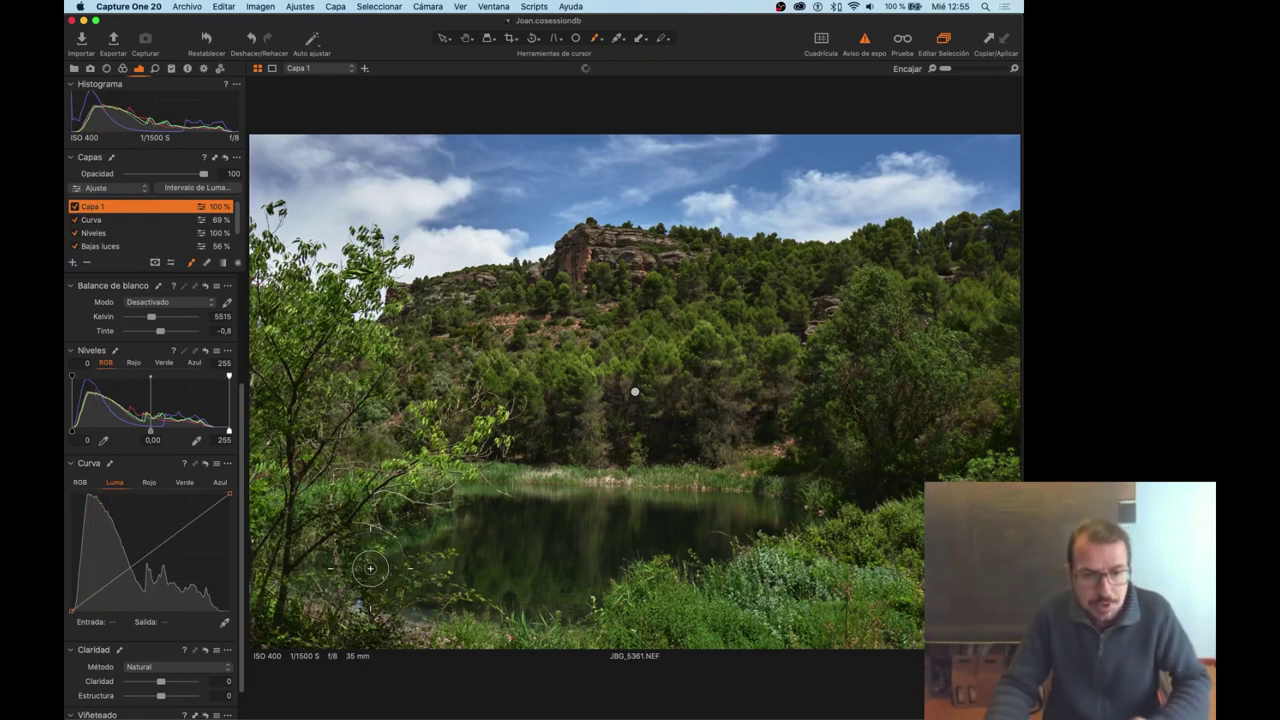
pyautogui.moveTo(327, 570); pyautogui.dragTo(359, 575)
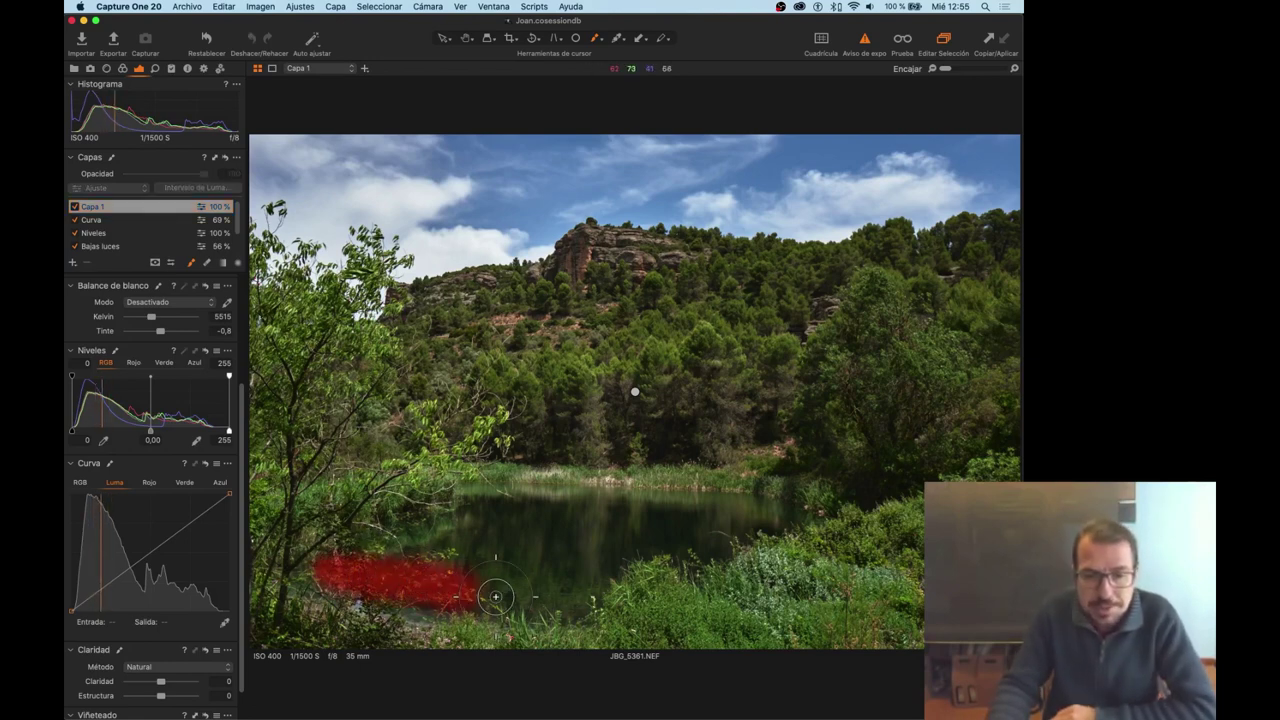
pyautogui.moveTo(607, 577); pyautogui.dragTo(725, 546)
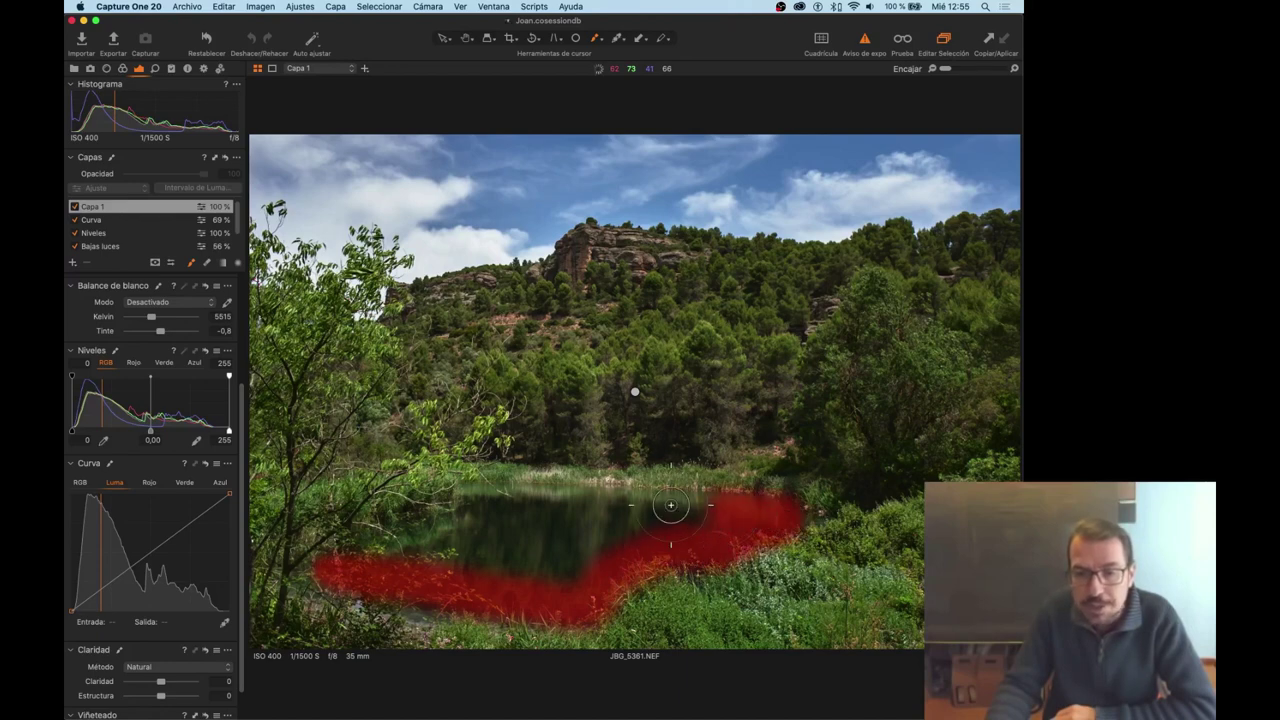
pyautogui.moveTo(671, 505); pyautogui.dragTo(468, 504)
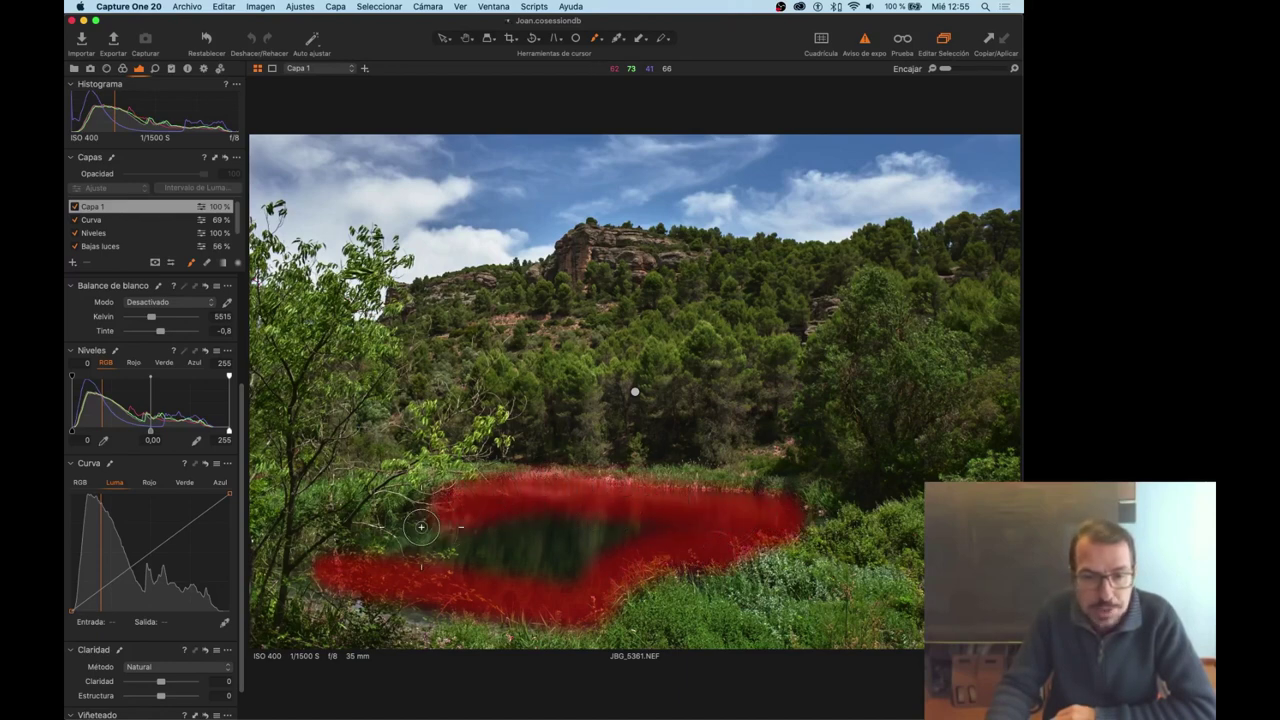
pyautogui.moveTo(351, 565); pyautogui.dragTo(453, 528)
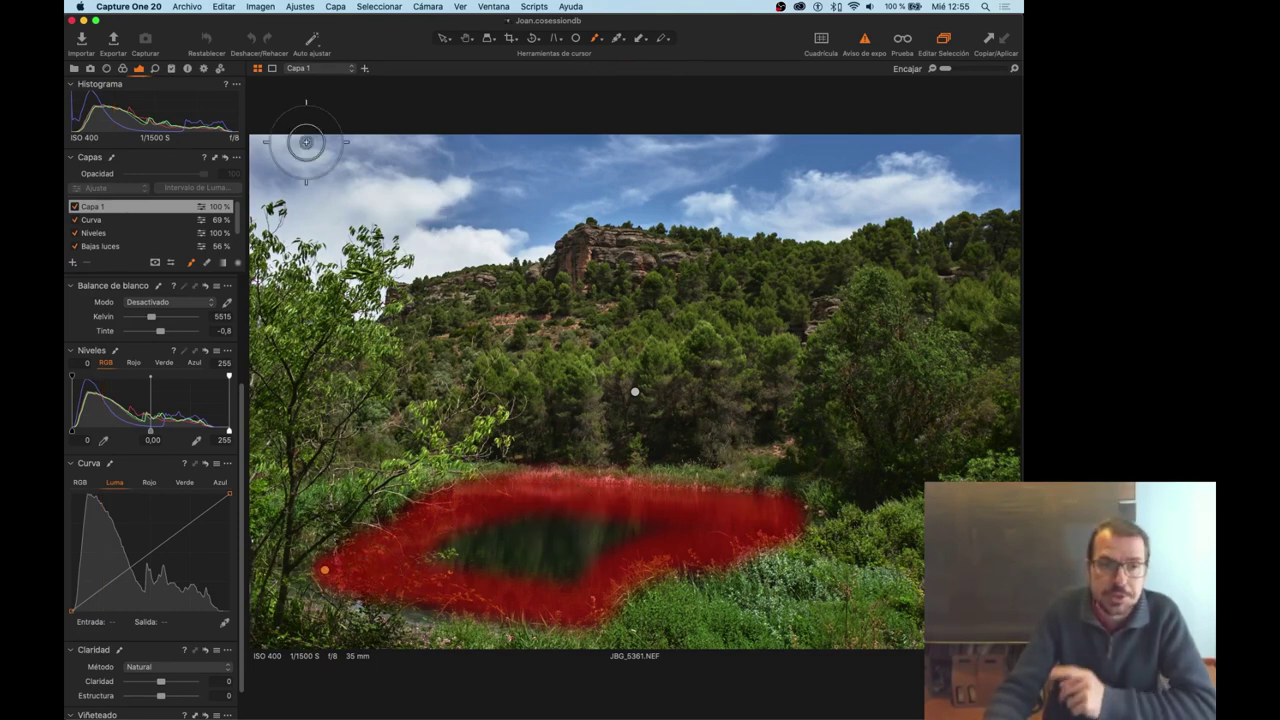
pyautogui.click(236, 157)
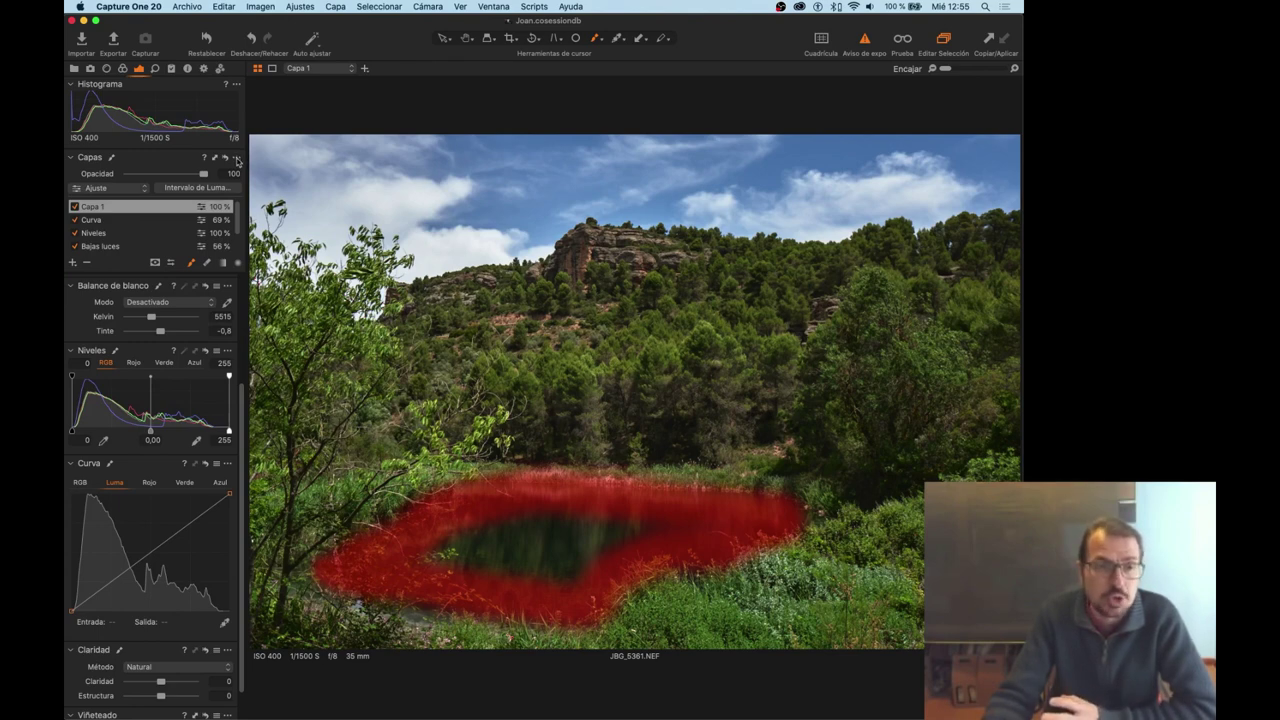
# Fill the lake mask with Rellenar máscara after trying and undoing Invertir máscara.
pyautogui.click(237, 158)
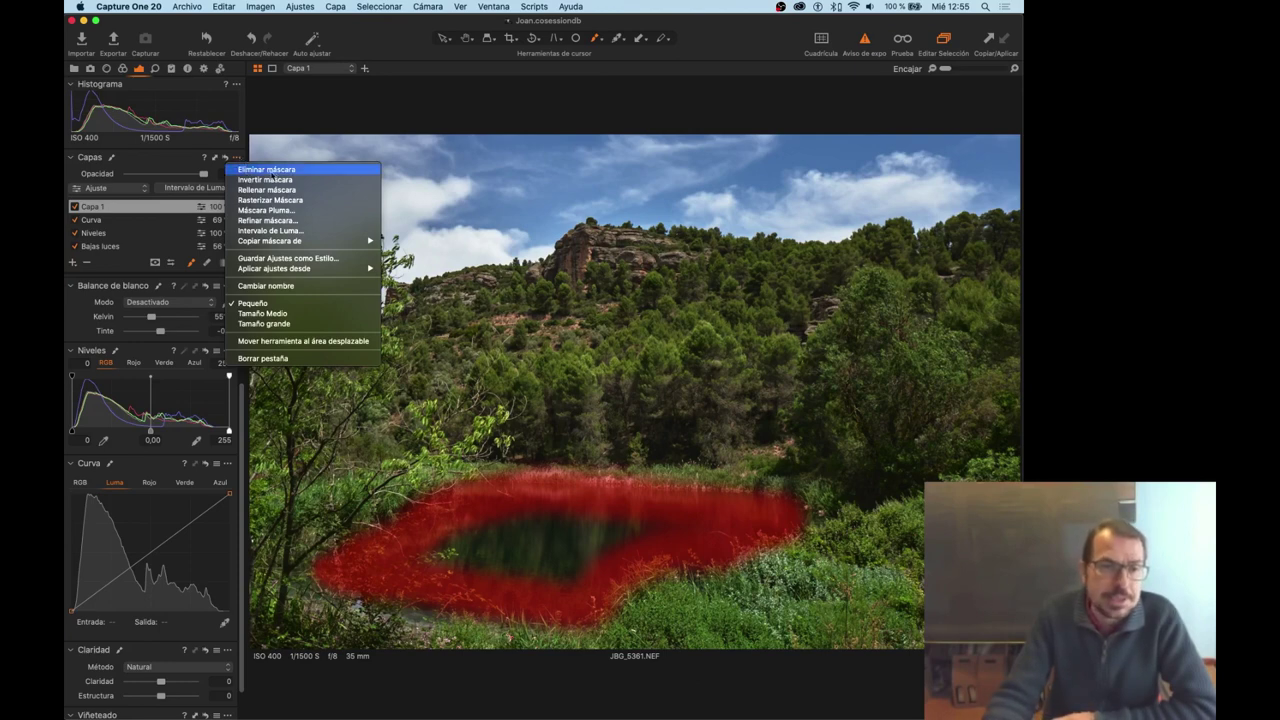
pyautogui.click(300, 180)
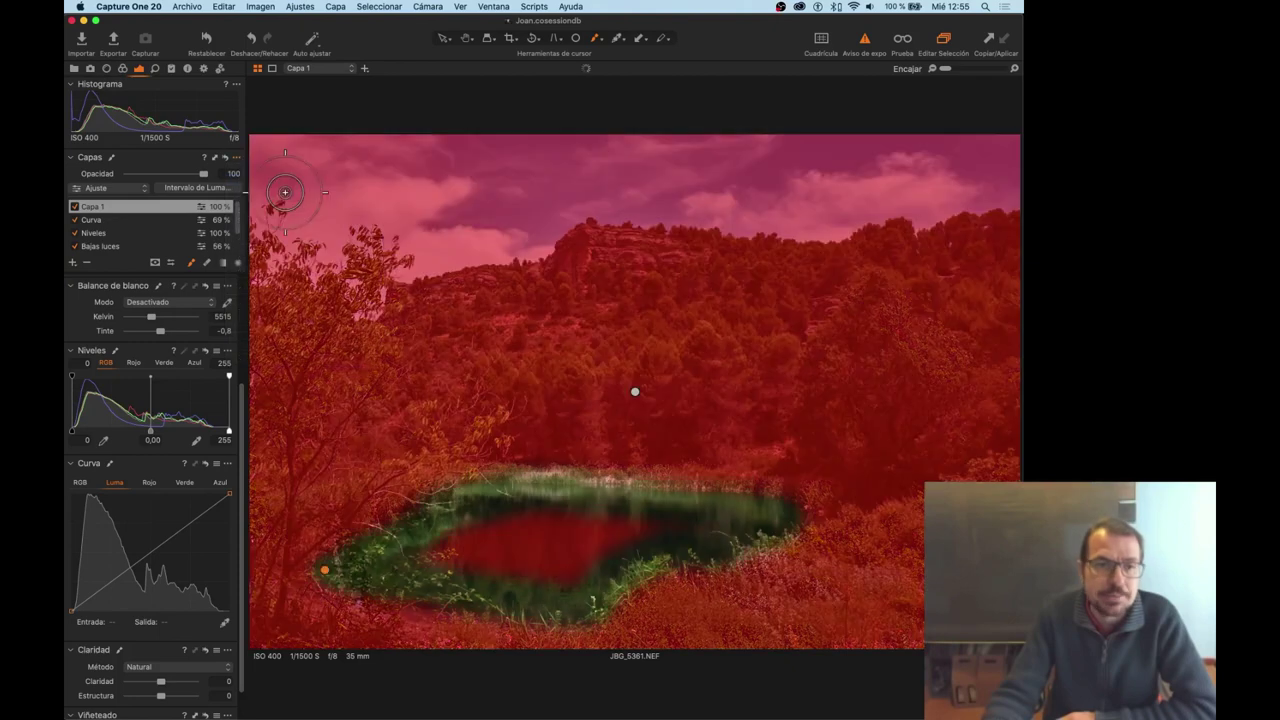
pyautogui.press('super+z')
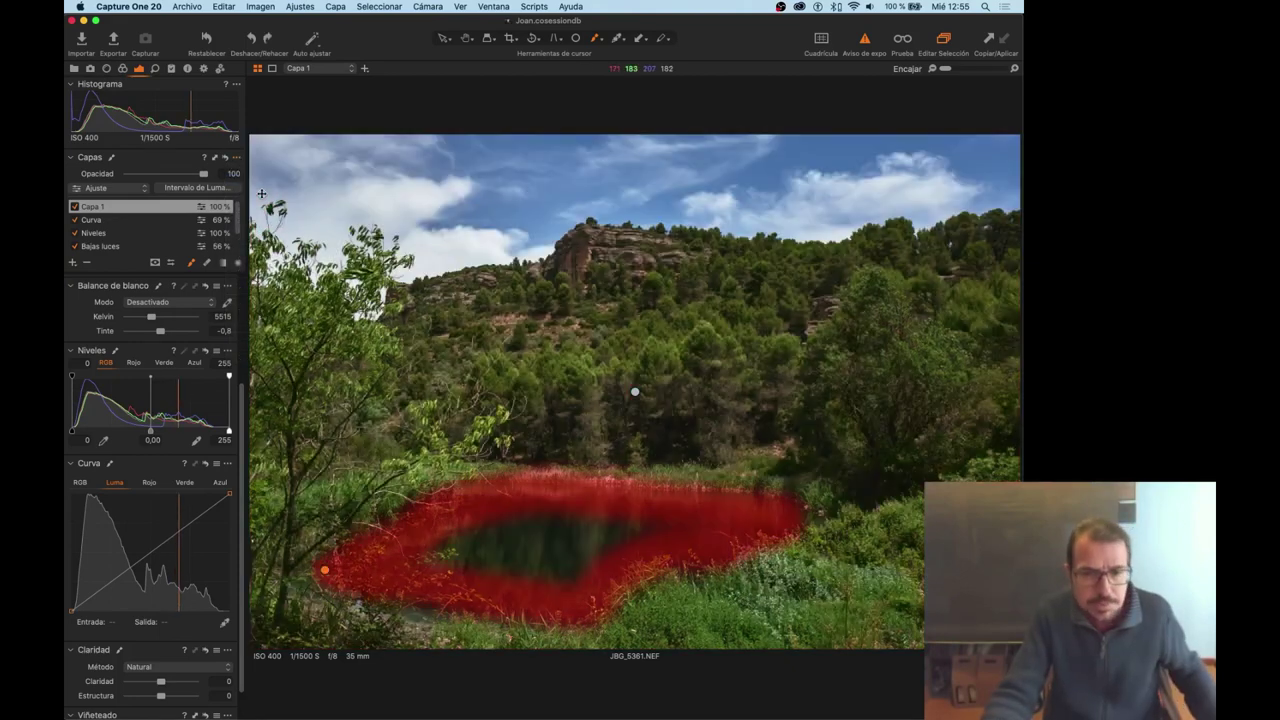
pyautogui.click(236, 157)
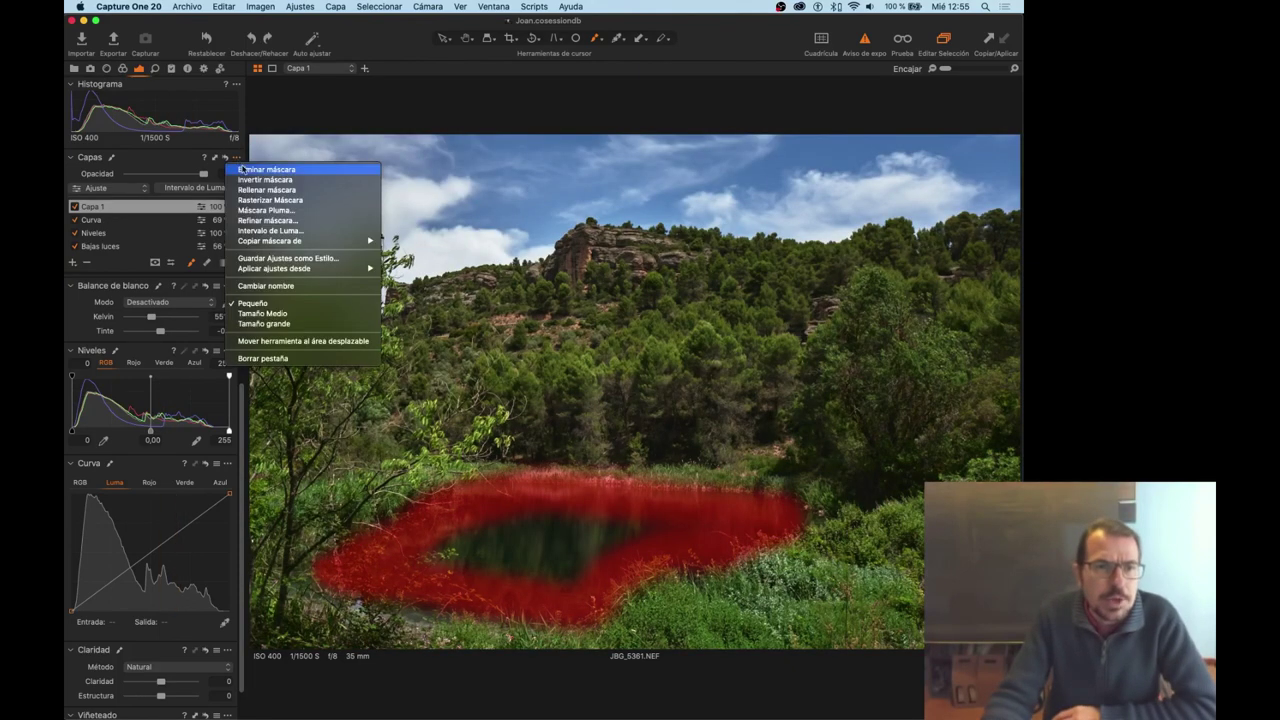
pyautogui.click(255, 200)
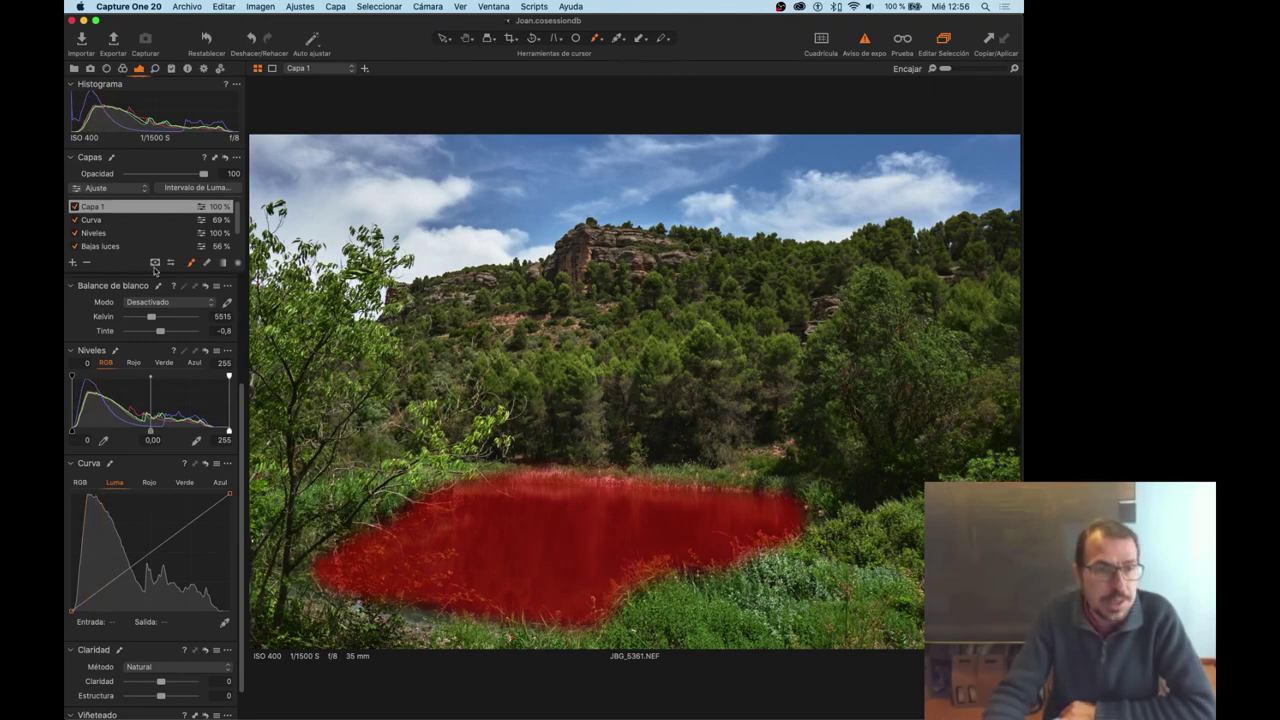
# Brush extra strokes onto the lake mask's right side and hide the red mask overlay.
pyautogui.click(171, 263)
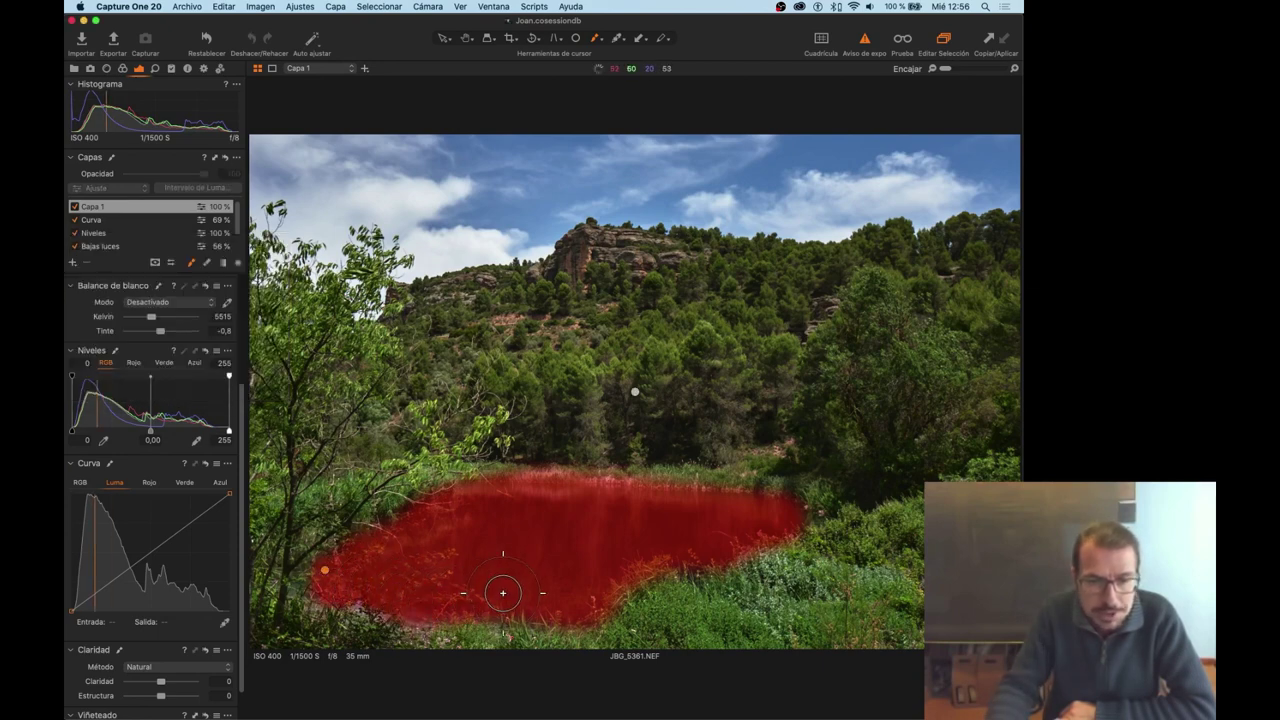
pyautogui.moveTo(451, 529); pyautogui.dragTo(620, 538)
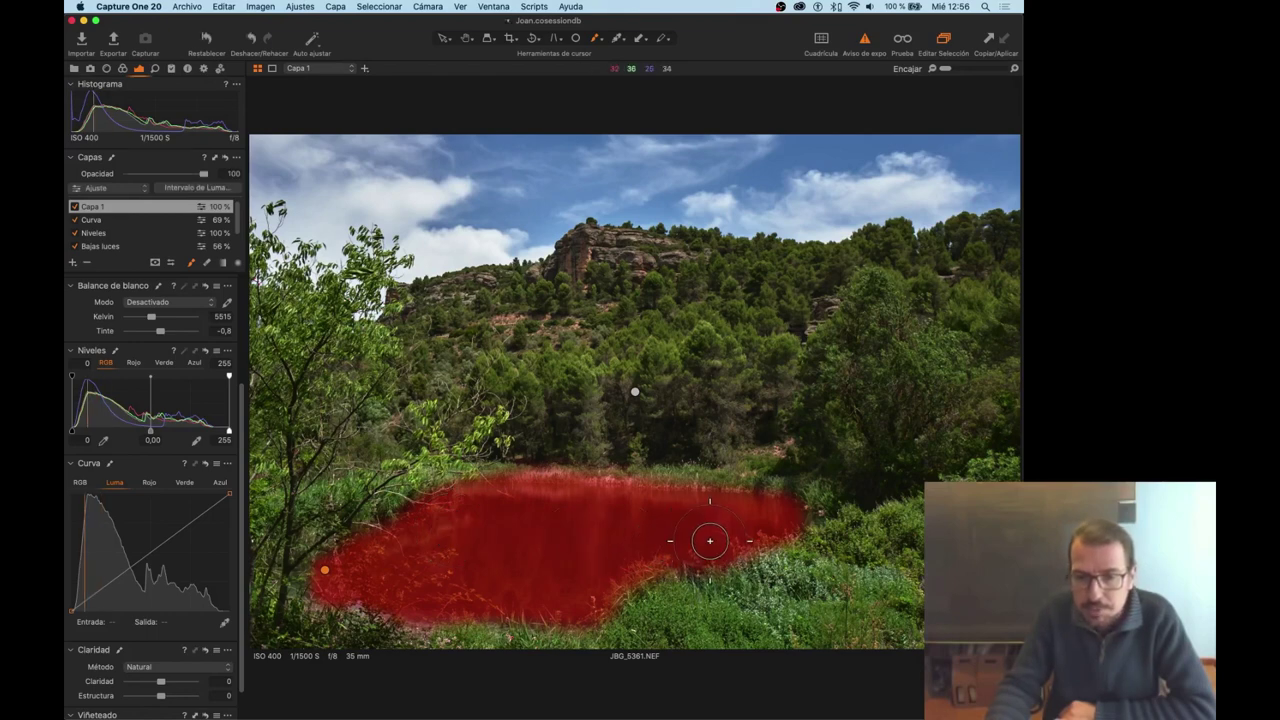
pyautogui.moveTo(689, 567); pyautogui.dragTo(726, 531)
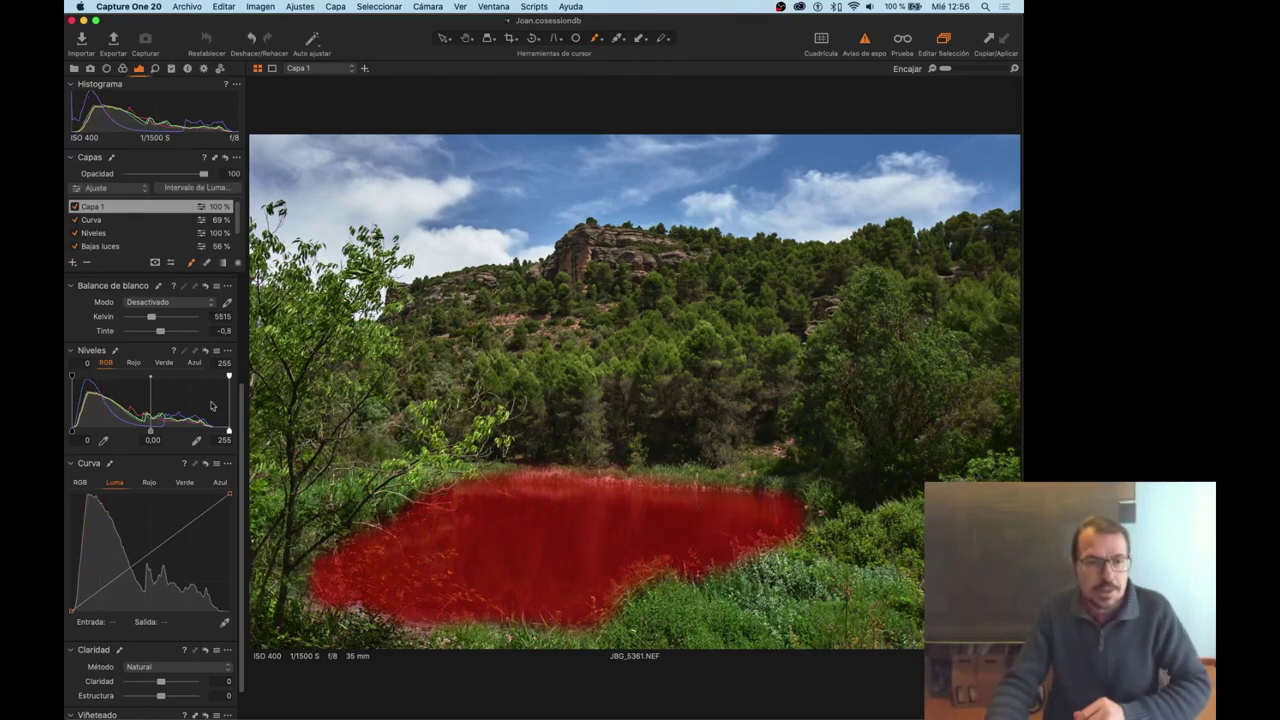
pyautogui.press('m')
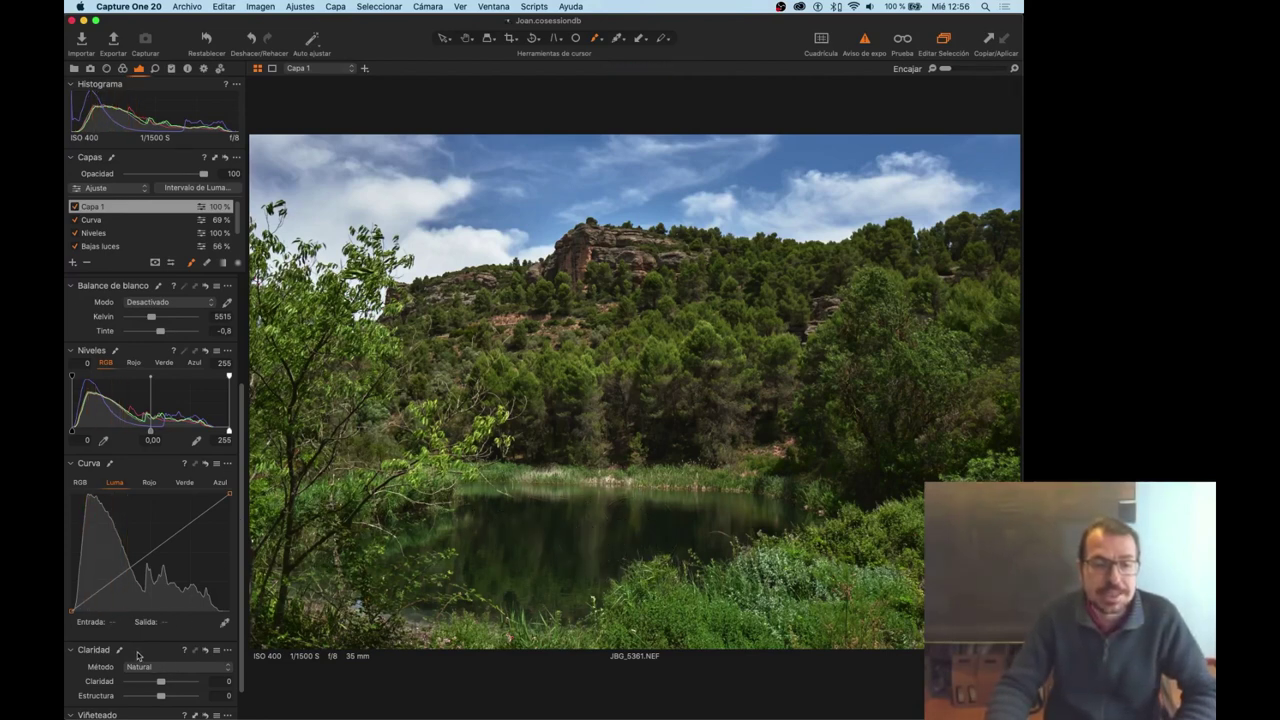
# Set Capa 1's Claridad to 59 using the floated tool, then redock it in the tools panel.
pyautogui.moveTo(137, 652); pyautogui.dragTo(649, 278)
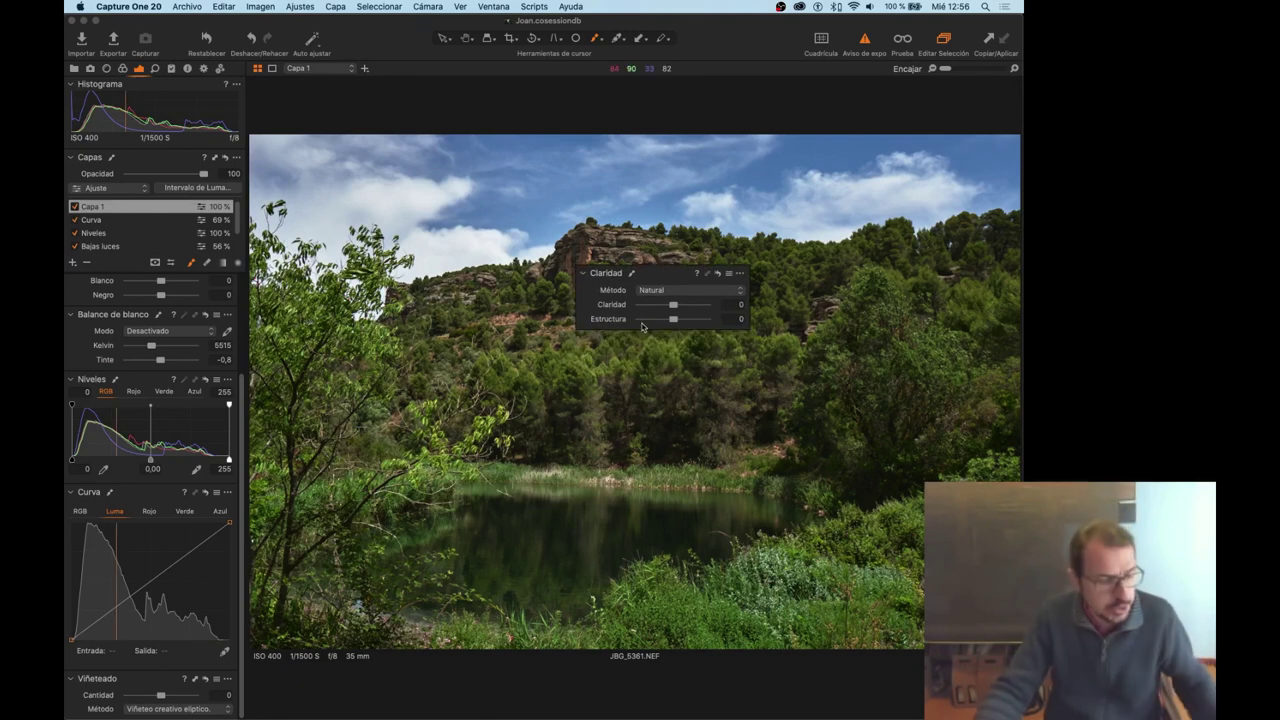
pyautogui.press('super+t')
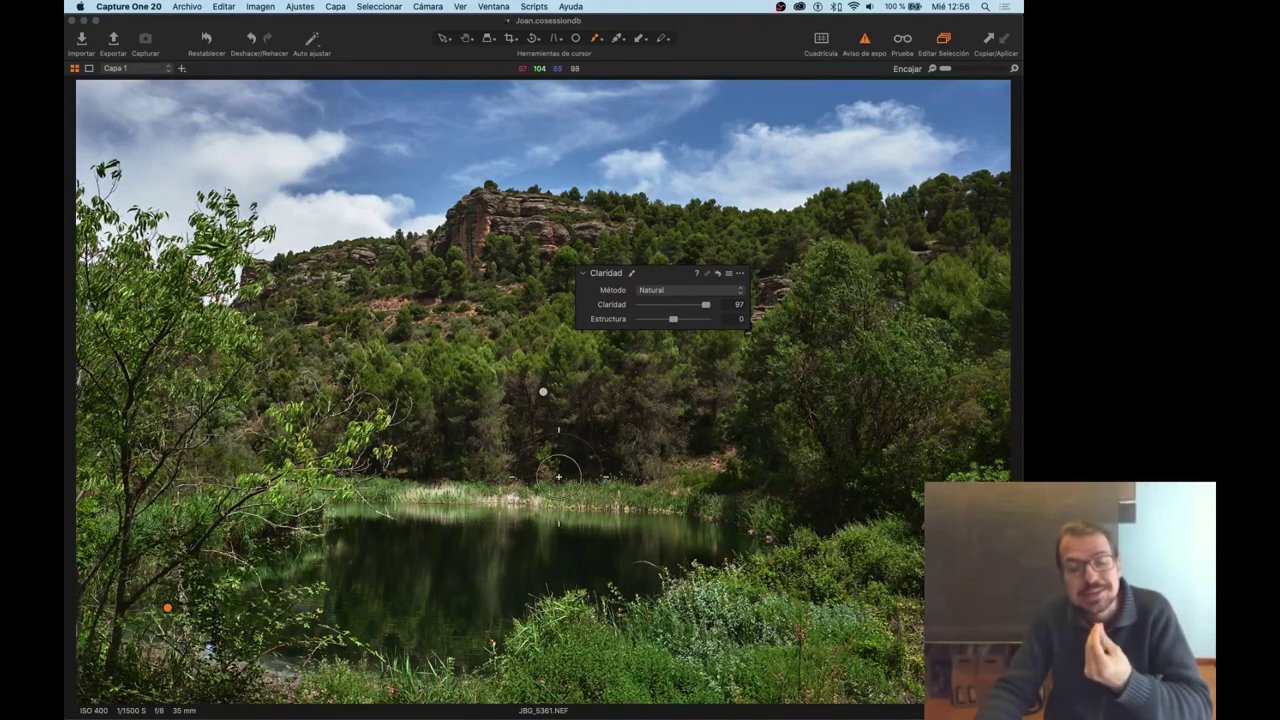
pyautogui.moveTo(697, 312); pyautogui.dragTo(690, 310)
pyautogui.click(697, 305)
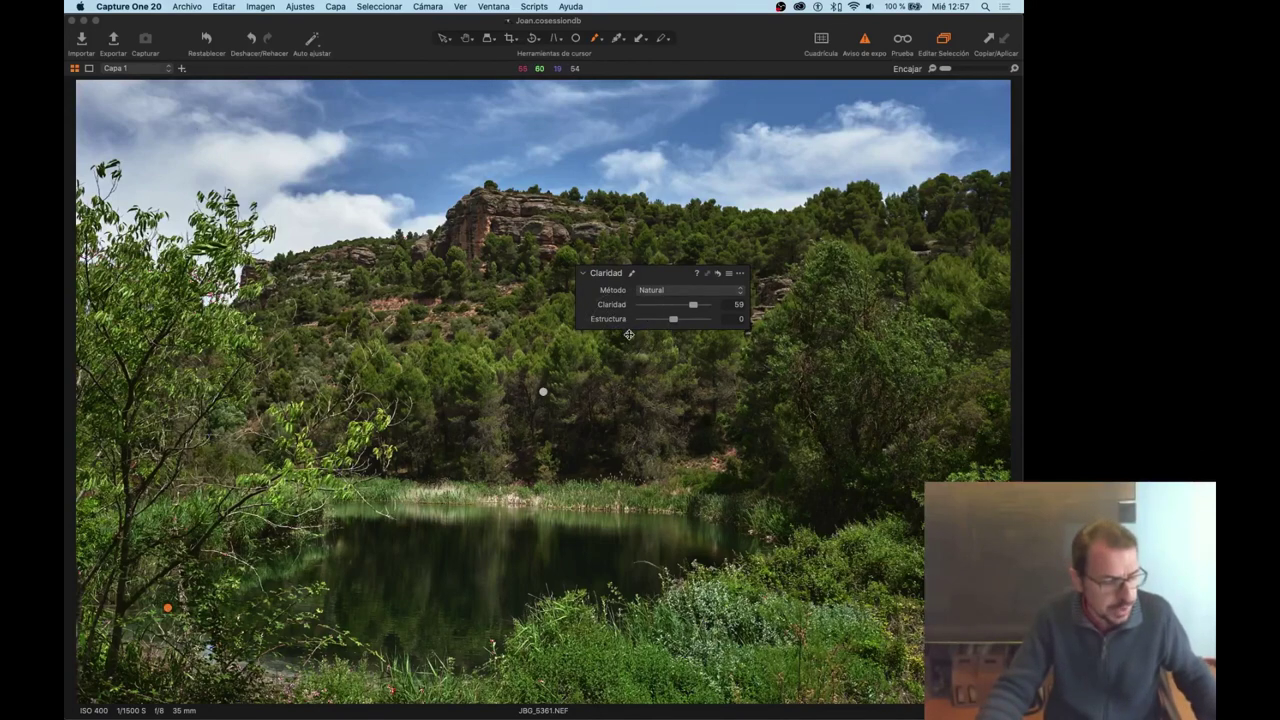
pyautogui.press('super+t')
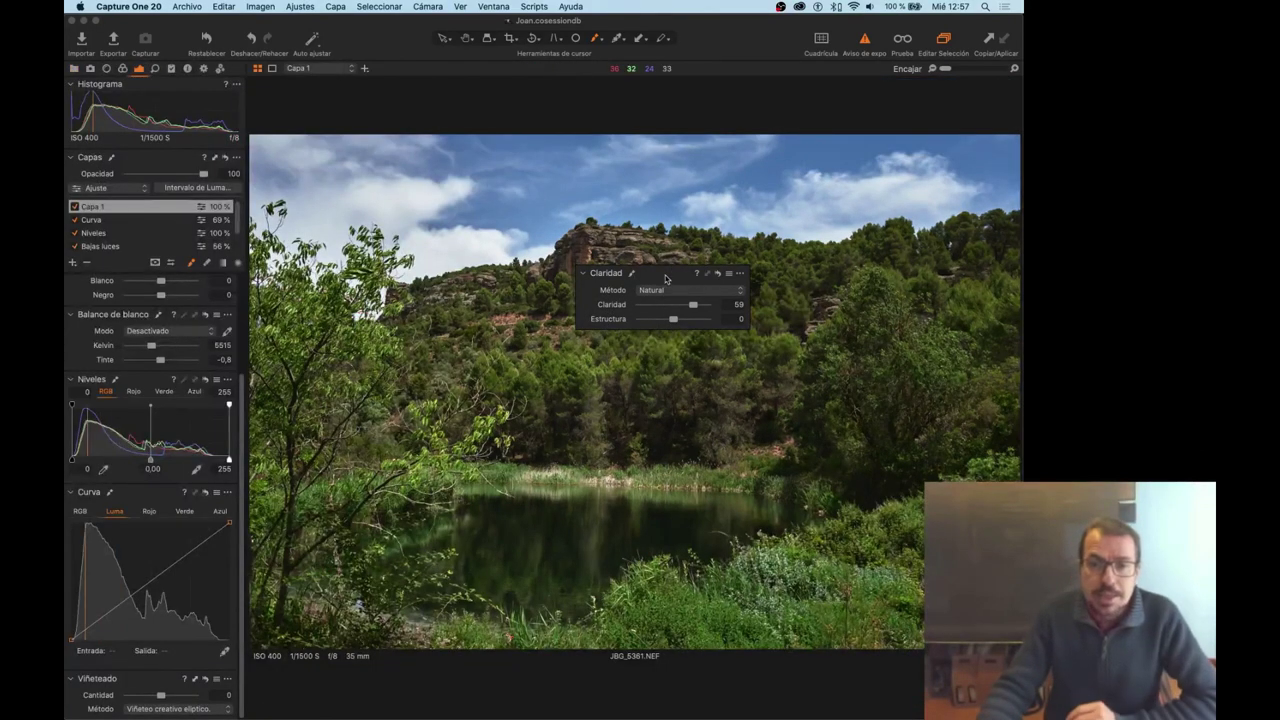
pyautogui.moveTo(600, 311); pyautogui.dragTo(155, 676)
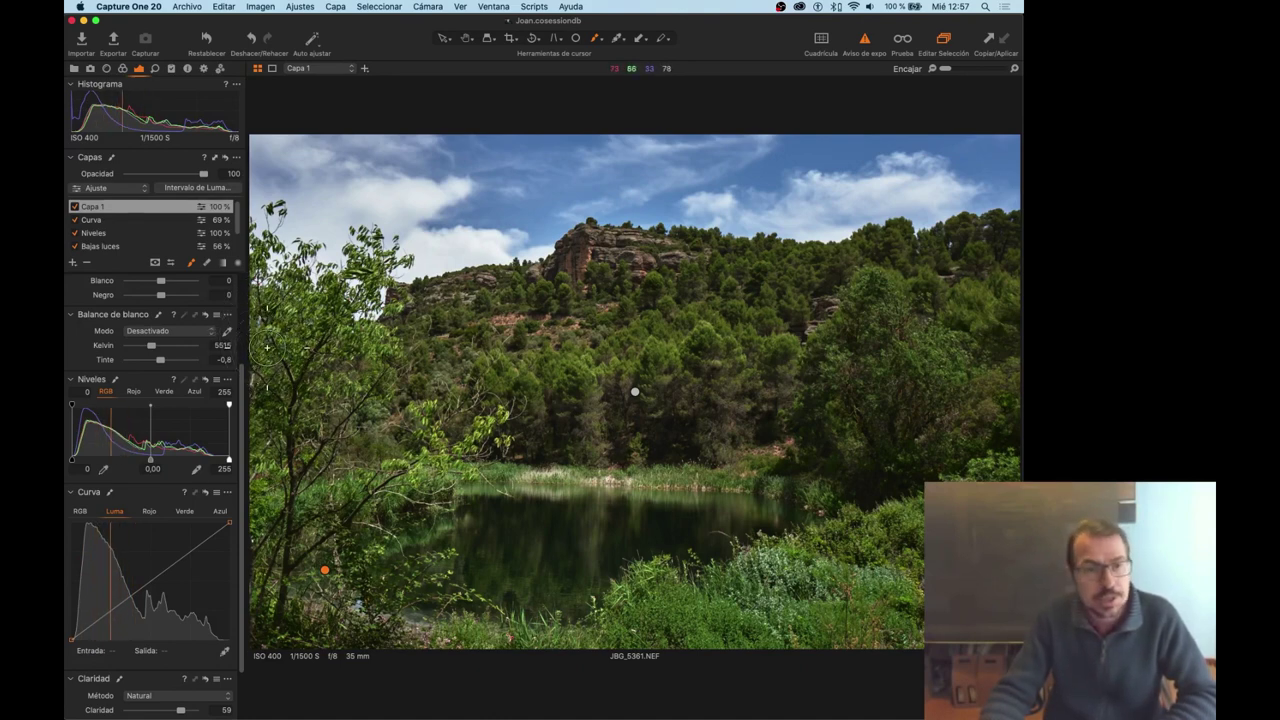
# Set High Dynamic Range Shadow to 18 and Black to 22, keeping Highlights and White at -100.
pyautogui.scroll(1, 193, 343)
pyautogui.scroll(3, 185, 335)
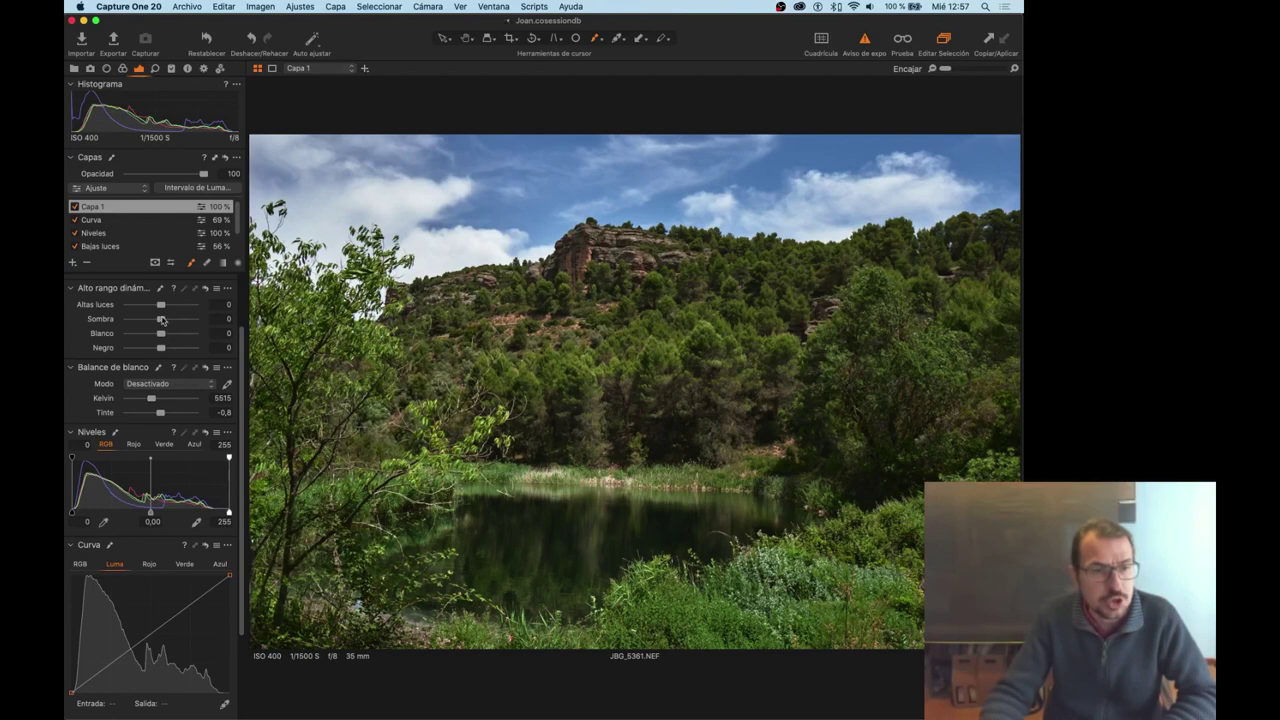
pyautogui.moveTo(167, 321); pyautogui.dragTo(170, 322)
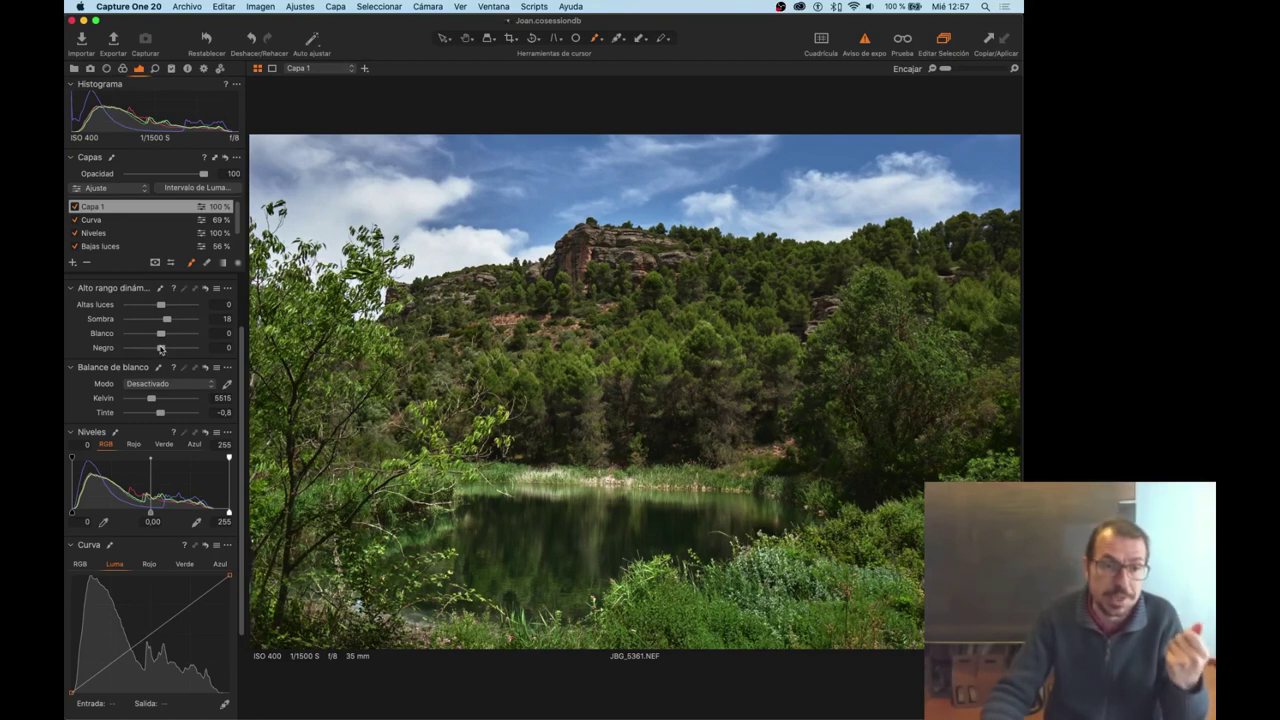
pyautogui.moveTo(161, 348); pyautogui.dragTo(165, 348)
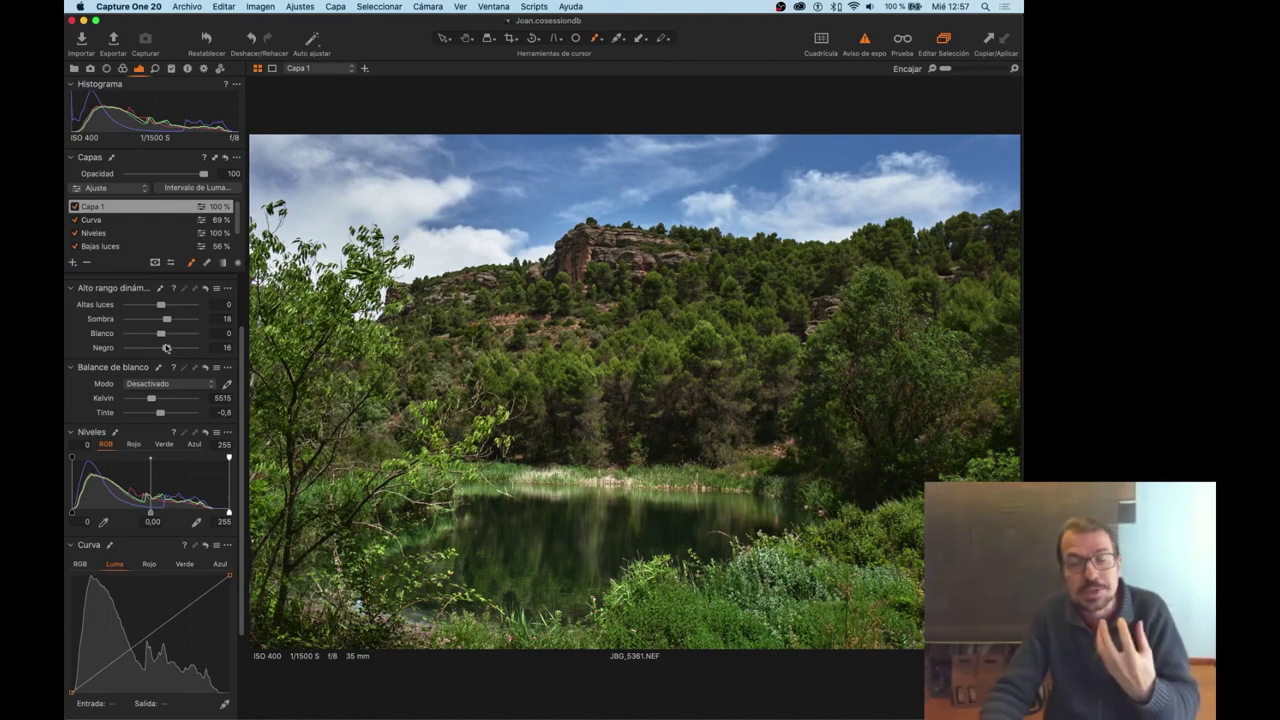
pyautogui.moveTo(166, 348); pyautogui.dragTo(170, 349)
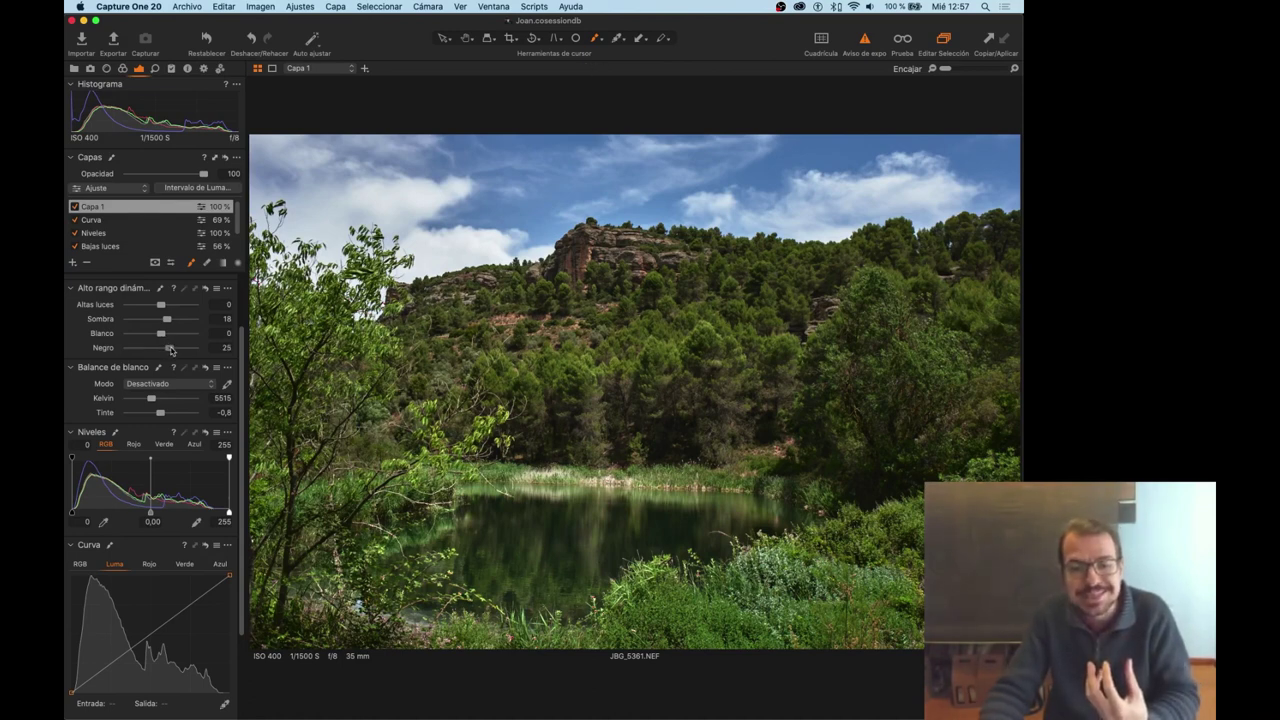
pyautogui.moveTo(170, 349); pyautogui.dragTo(168, 348)
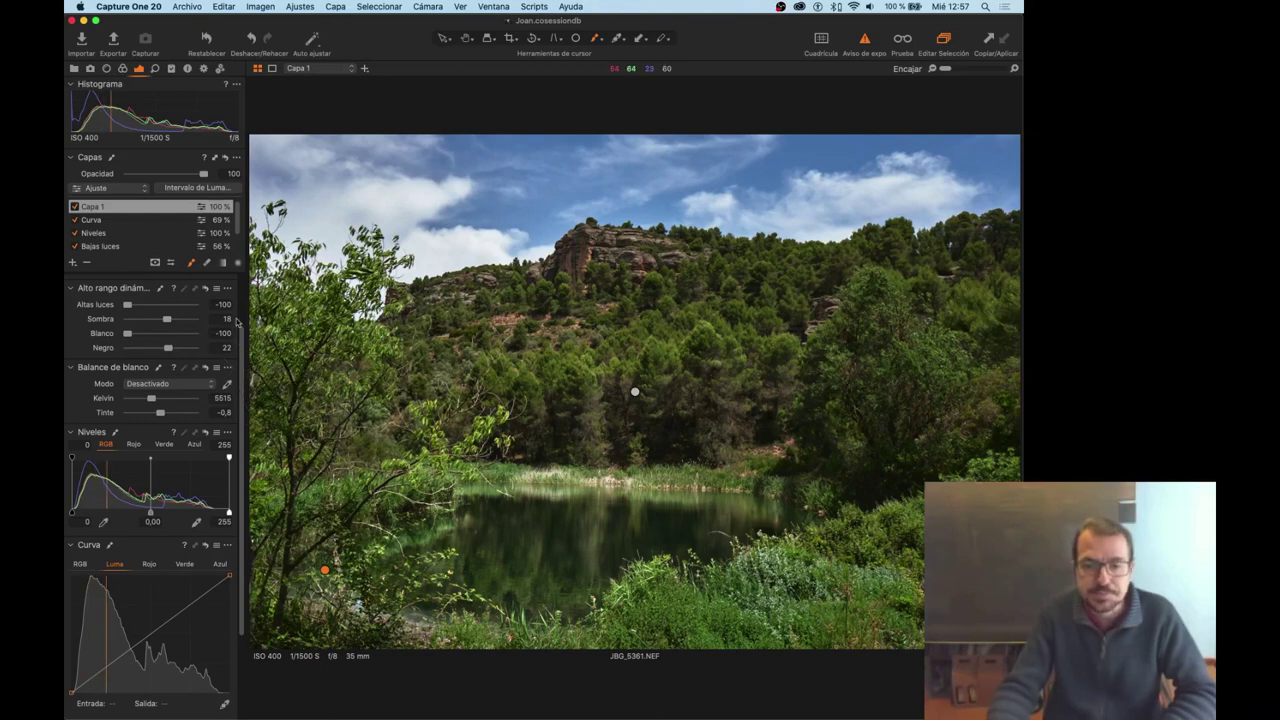
# Rename the Capa 1 layer to 'Agua'.
pyautogui.doubleClick(92, 207)
pyautogui.write('A')
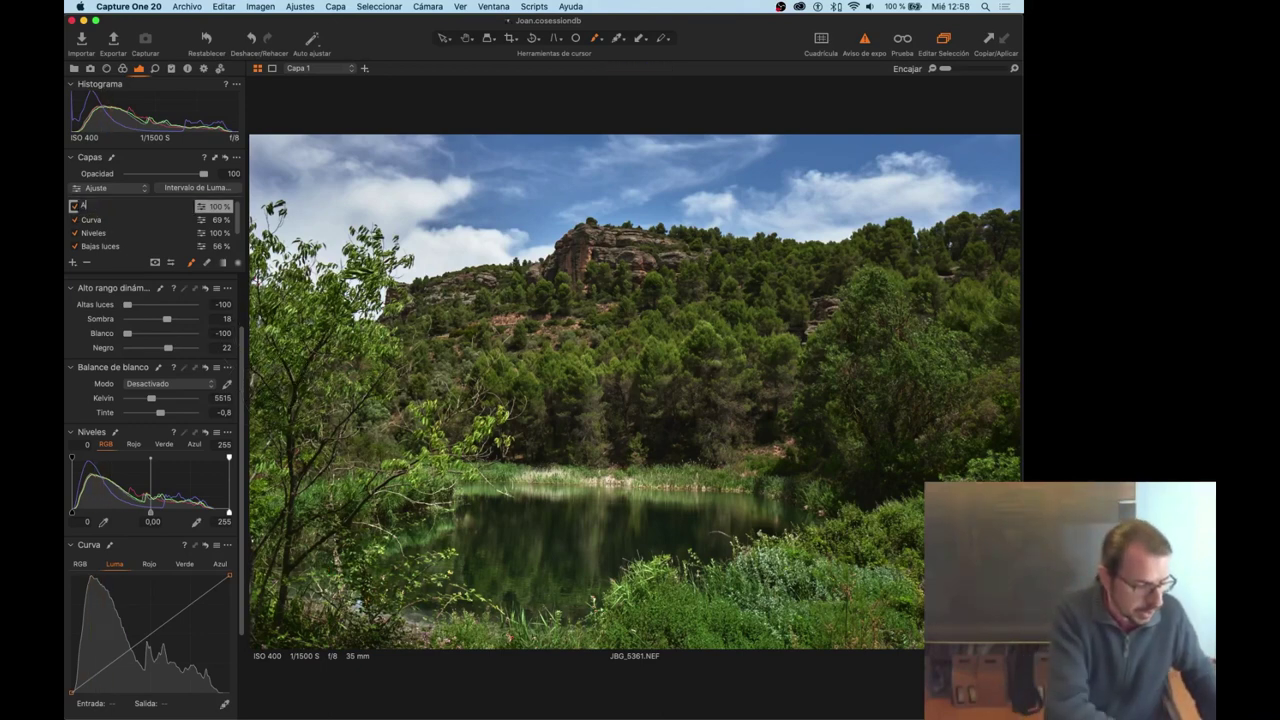
pyautogui.write('gua')
pyautogui.press('Return')
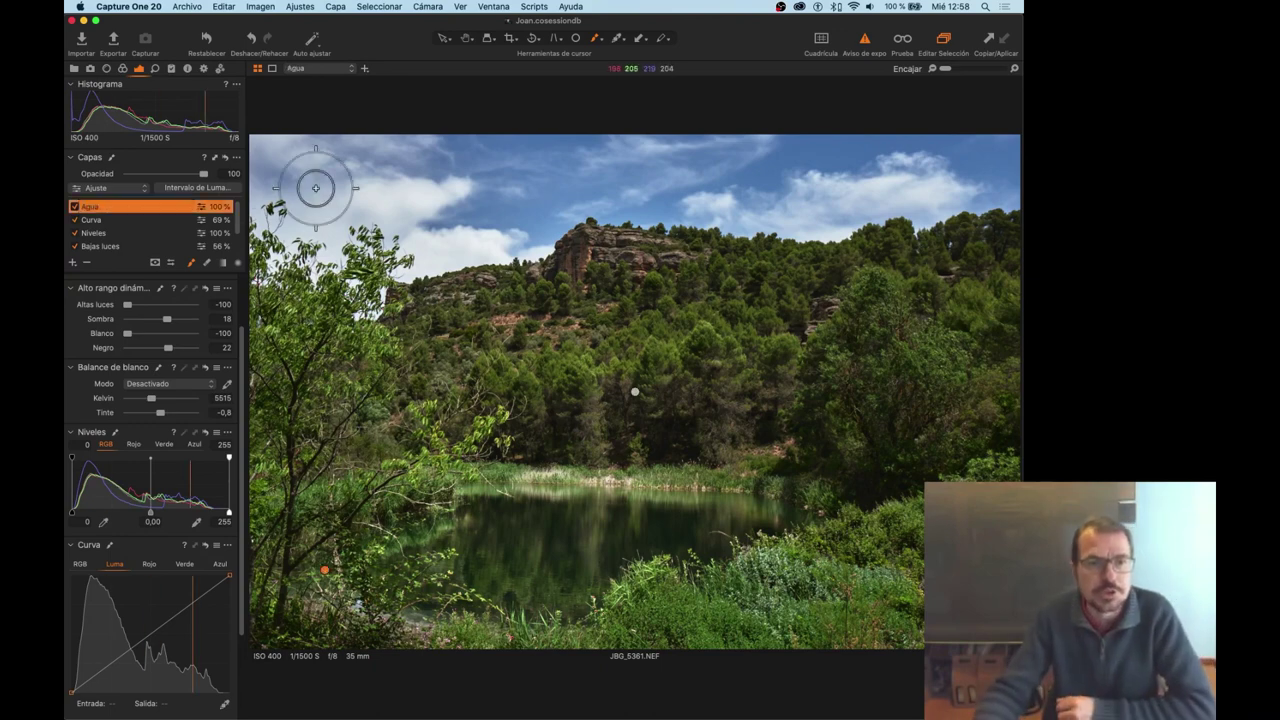
# Toggle the Agua layer off and on several times for a before/after comparison.
pyautogui.click(74, 207)
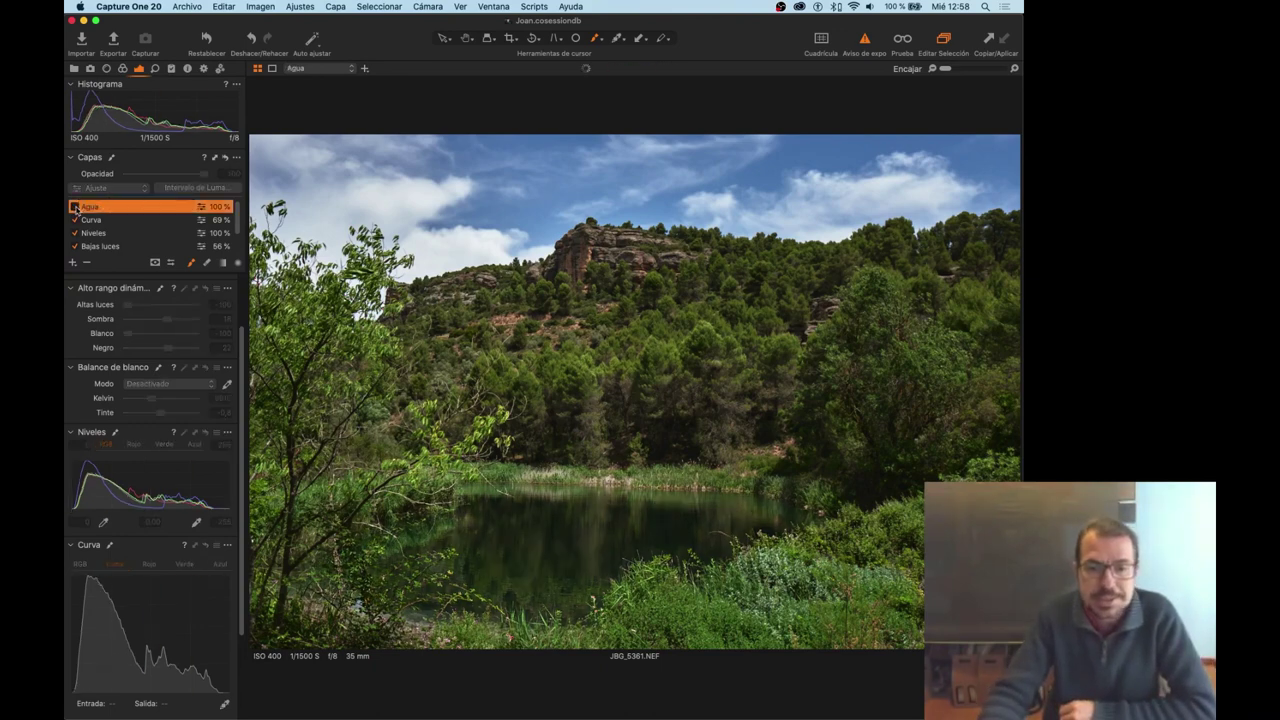
pyautogui.click(74, 207)
pyautogui.click(74, 207)
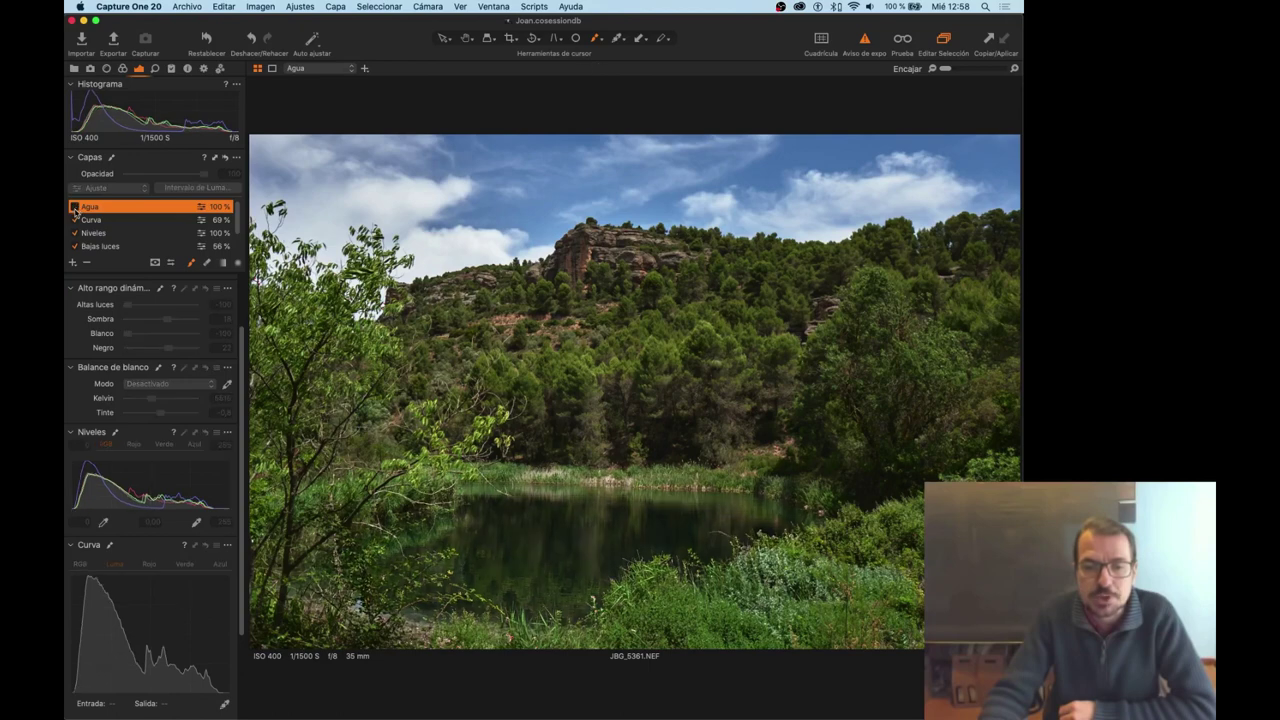
pyautogui.click(74, 207)
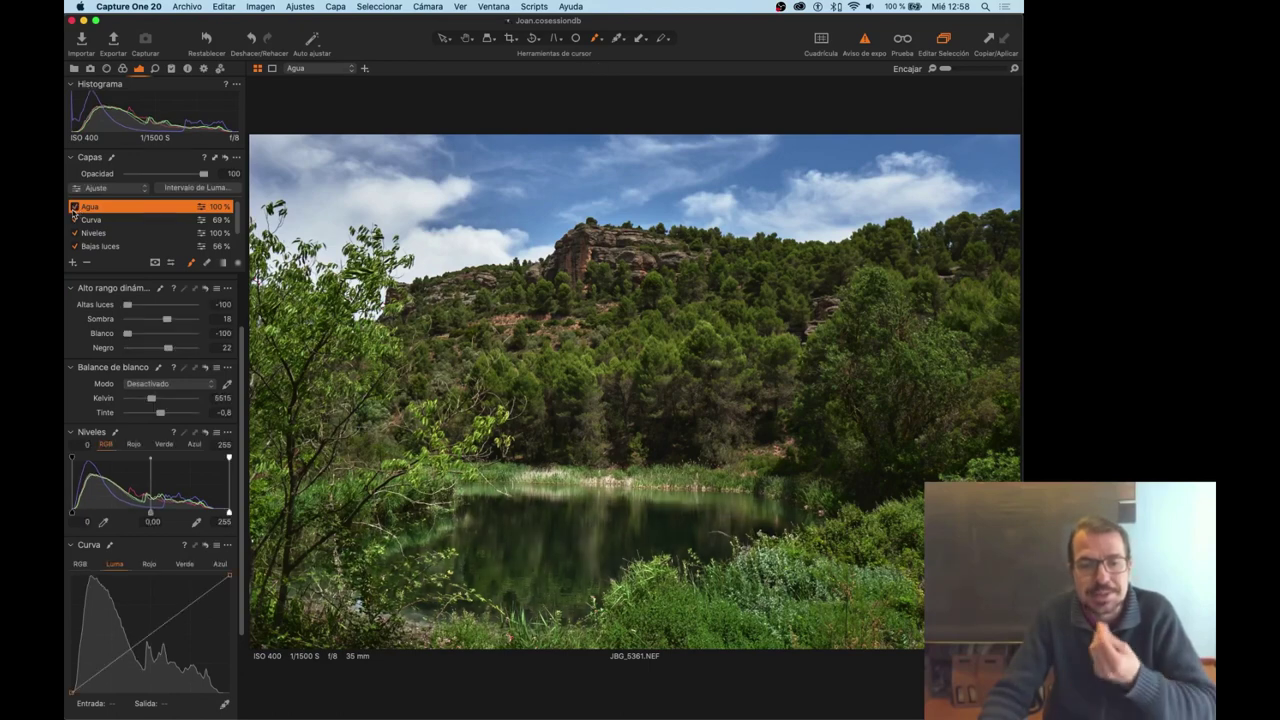
pyautogui.click(74, 207)
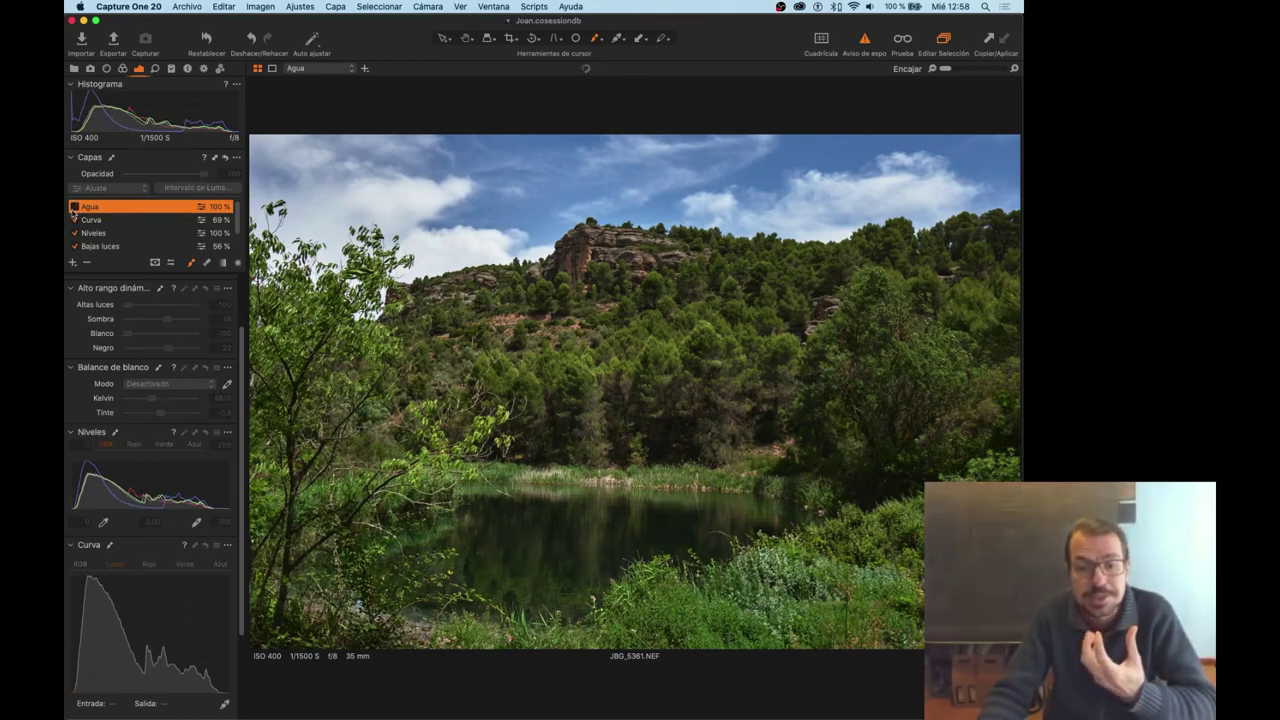
pyautogui.click(74, 207)
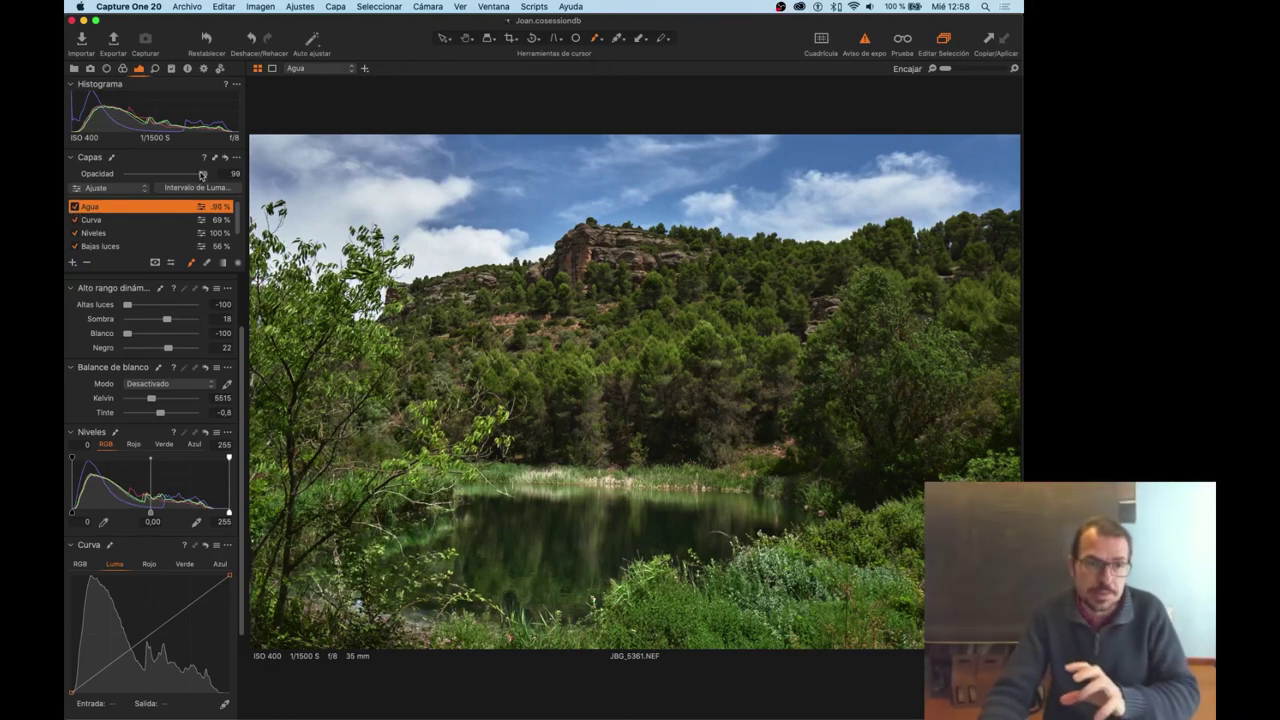
# Try several opacities for the Agua layer, settling at about 51%.
pyautogui.moveTo(204, 174)
pyautogui.mouseDown()
pyautogui.moveTo(111, 186)
pyautogui.moveTo(169, 177)
pyautogui.mouseUp()
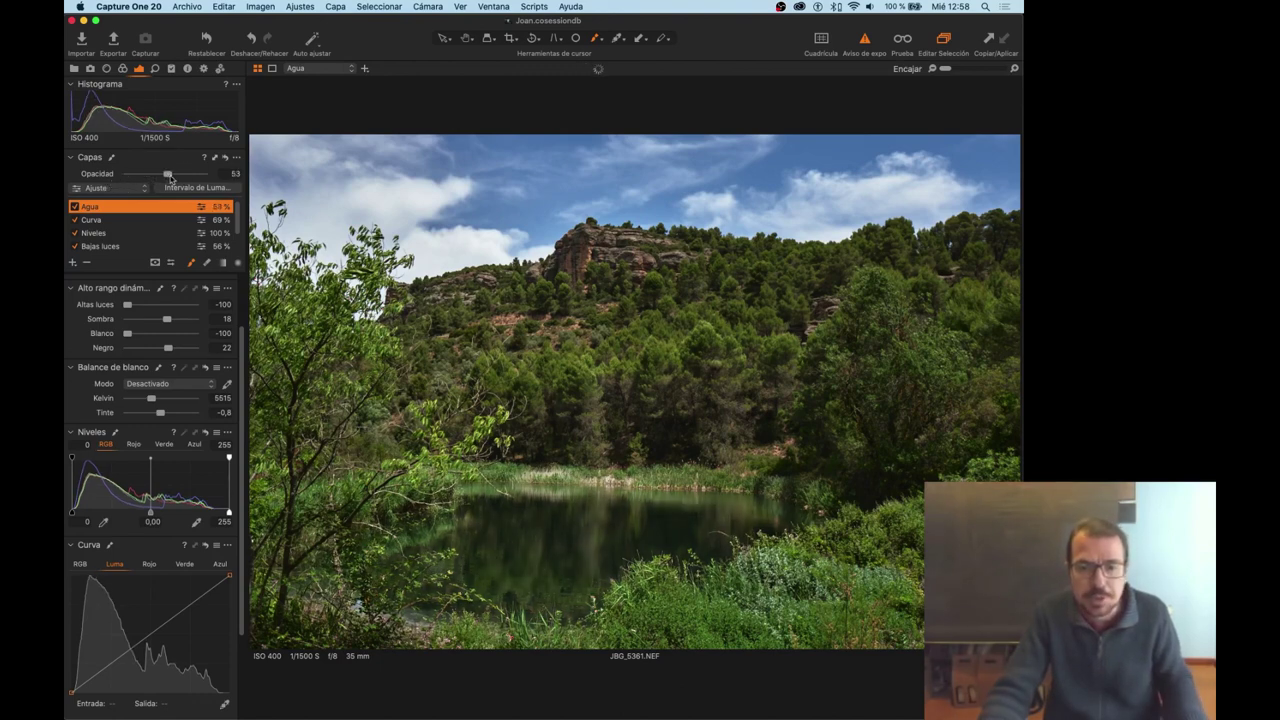
pyautogui.click(208, 176)
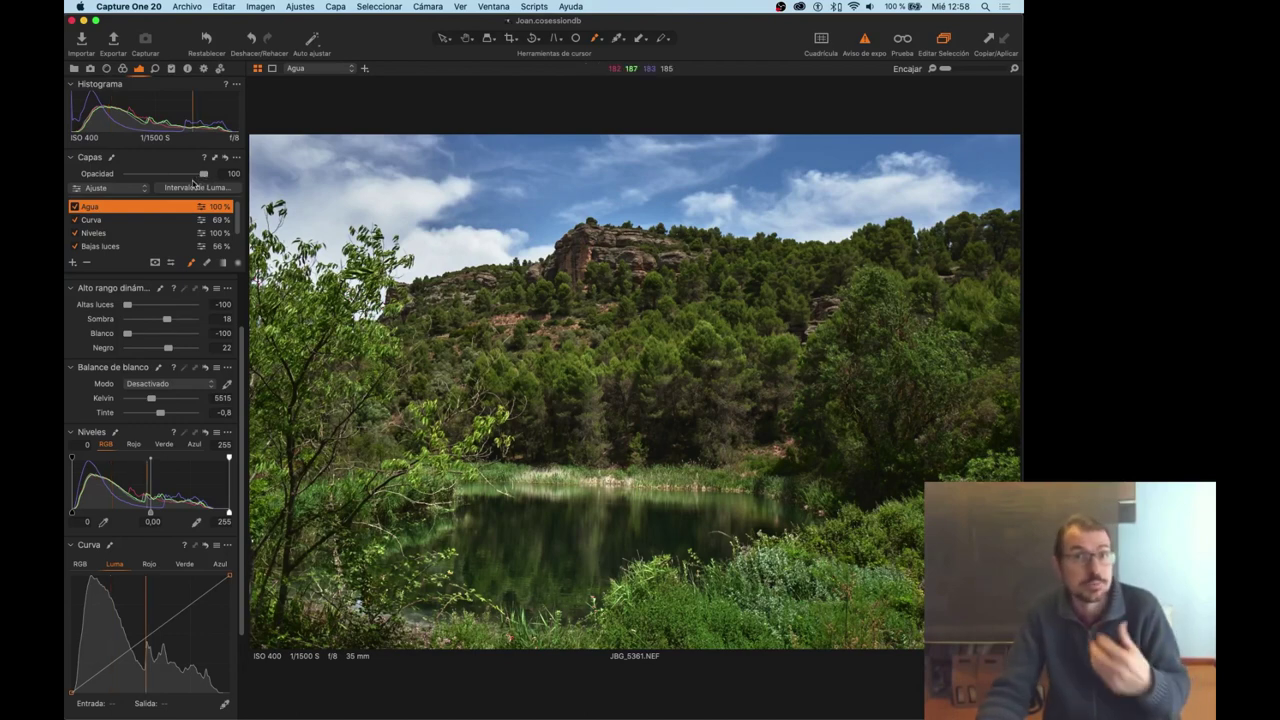
pyautogui.click(128, 175)
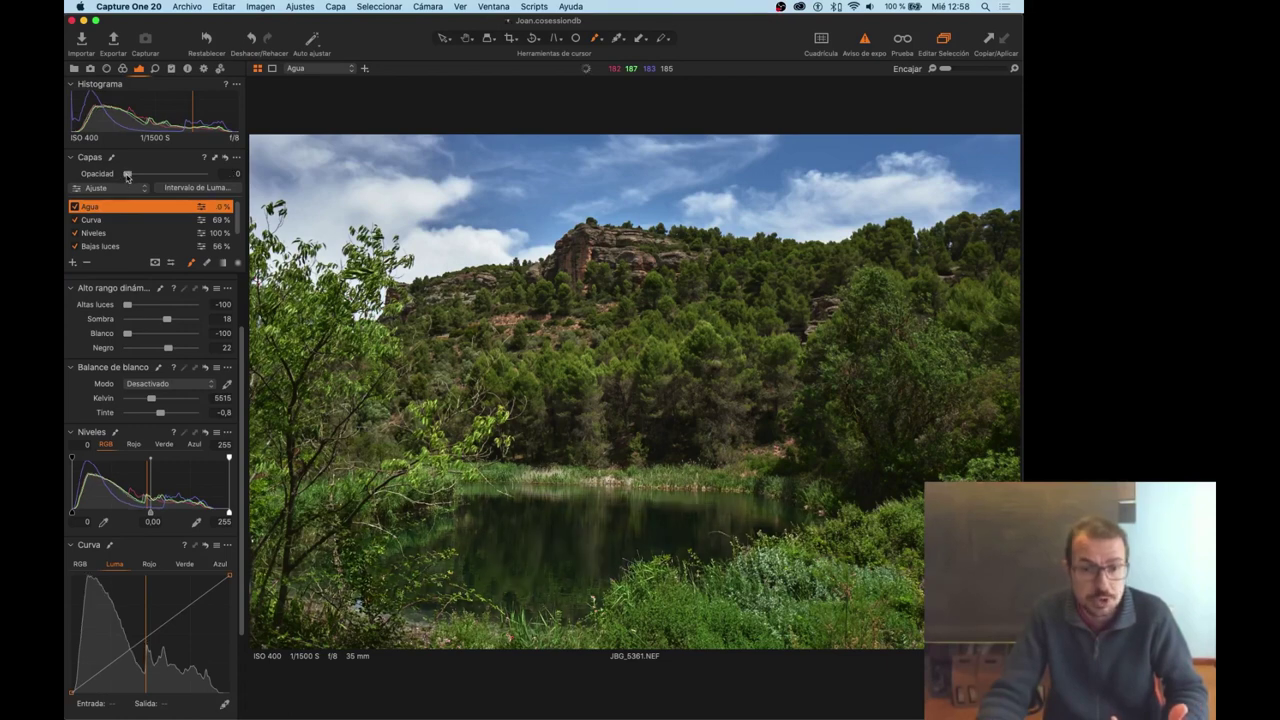
pyautogui.click(151, 175)
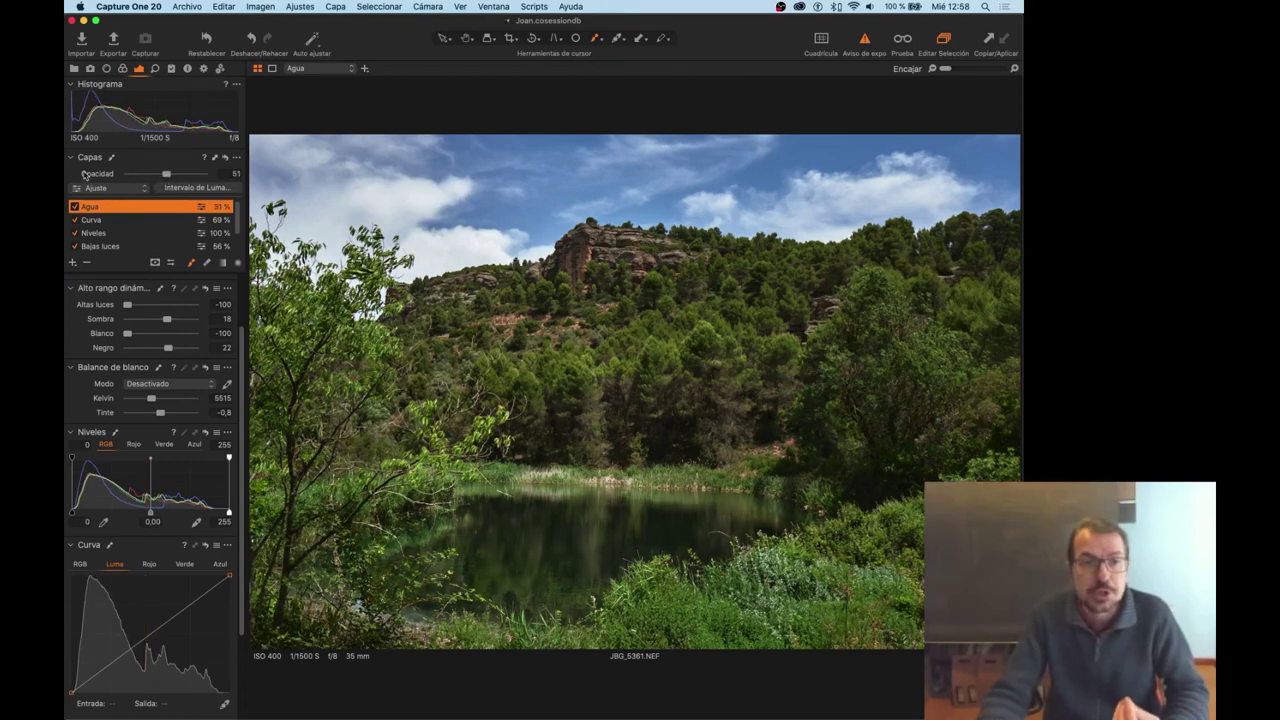
# Toggle the Agua layer off and on to compare the lake with and without it.
pyautogui.click(74, 206)
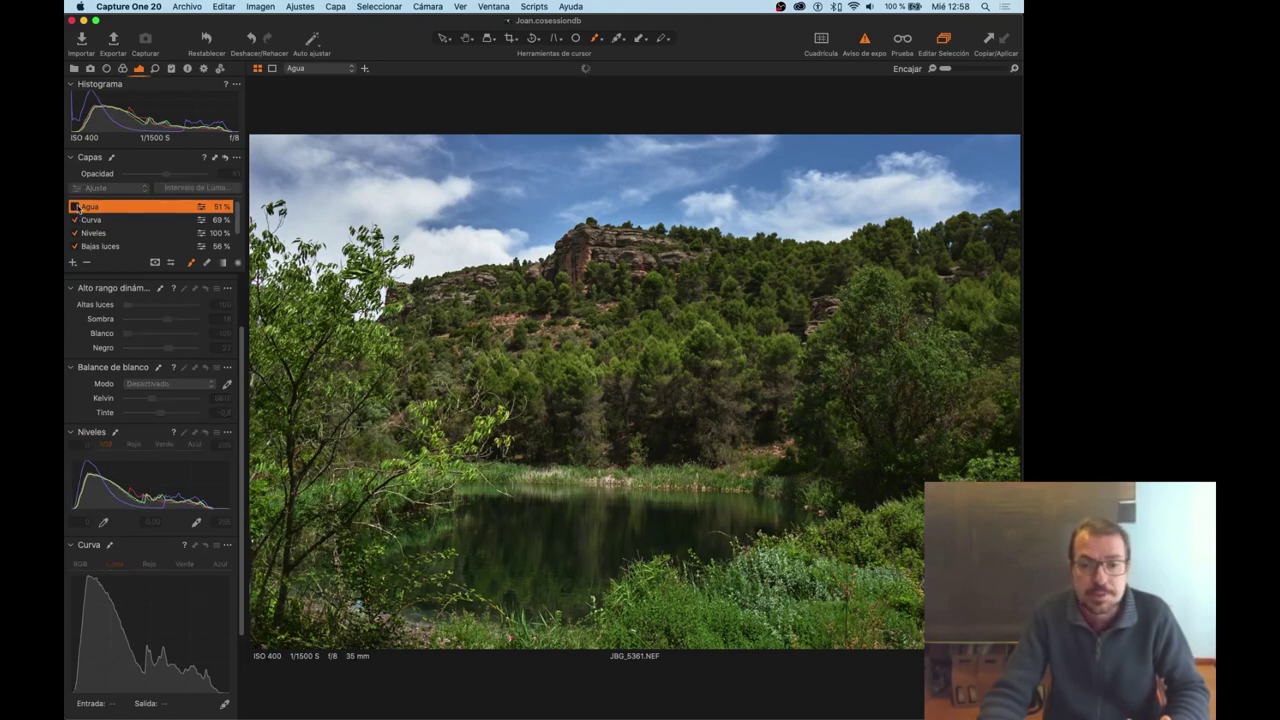
pyautogui.click(74, 206)
pyautogui.click(74, 206)
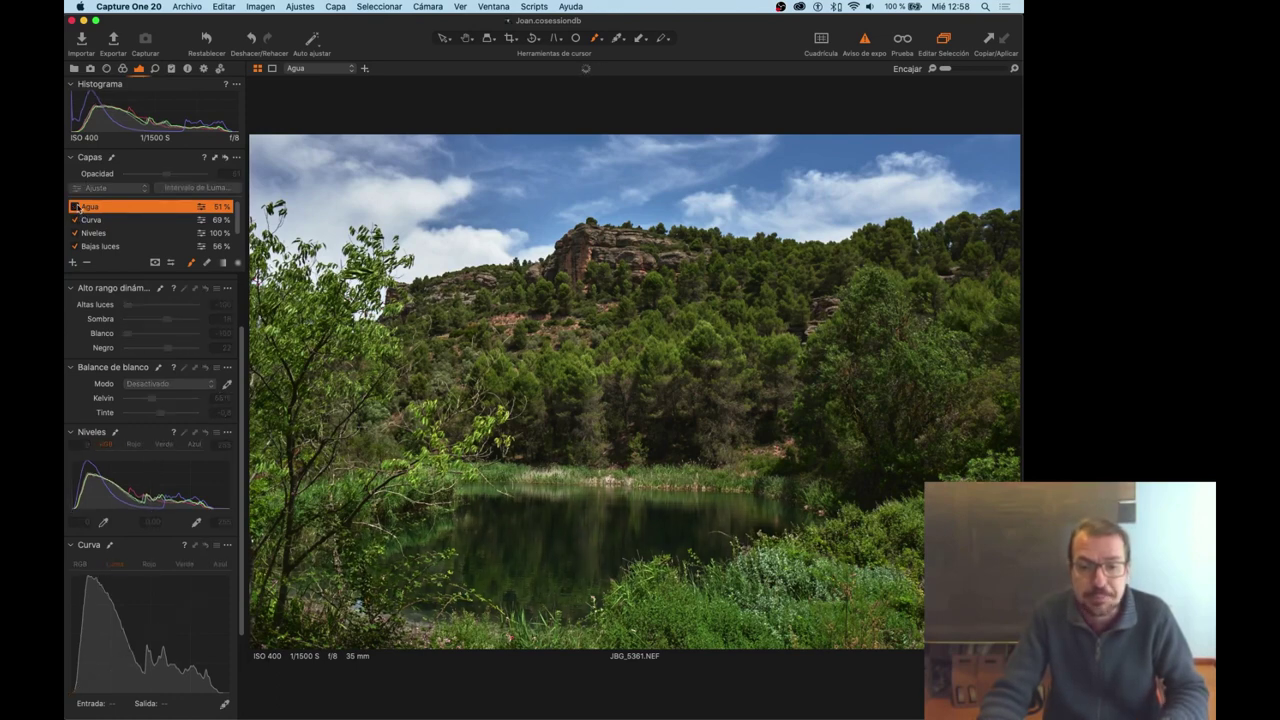
pyautogui.click(74, 206)
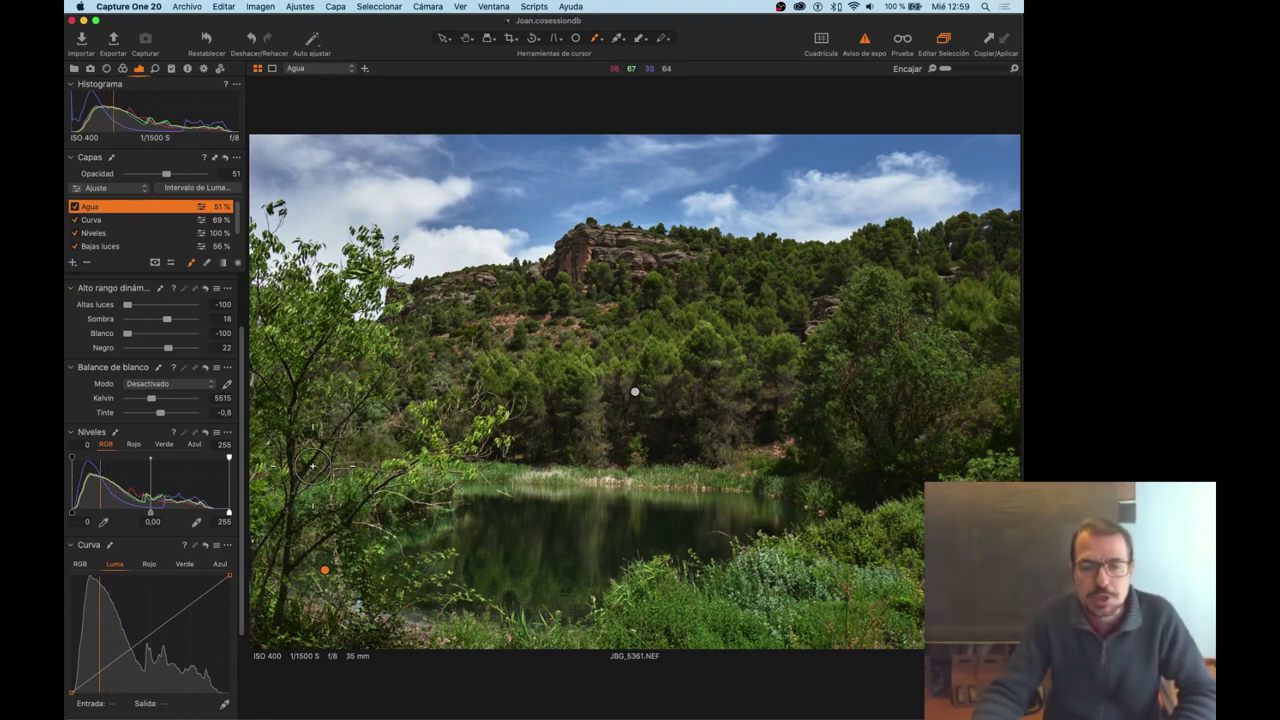
# Zoom in on the trees and back to fit, then bring up the Lens Correction tools.
pyautogui.scroll(5, 305, 466)
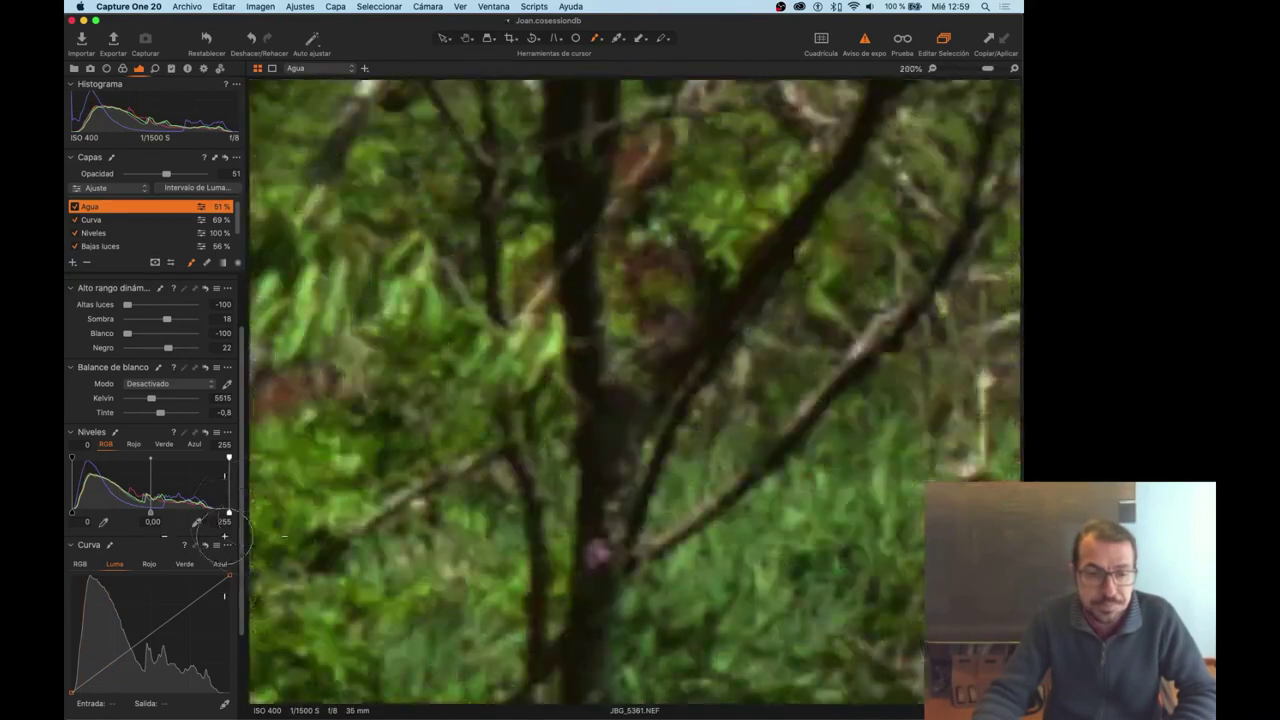
pyautogui.scroll(-5, 621, 333)
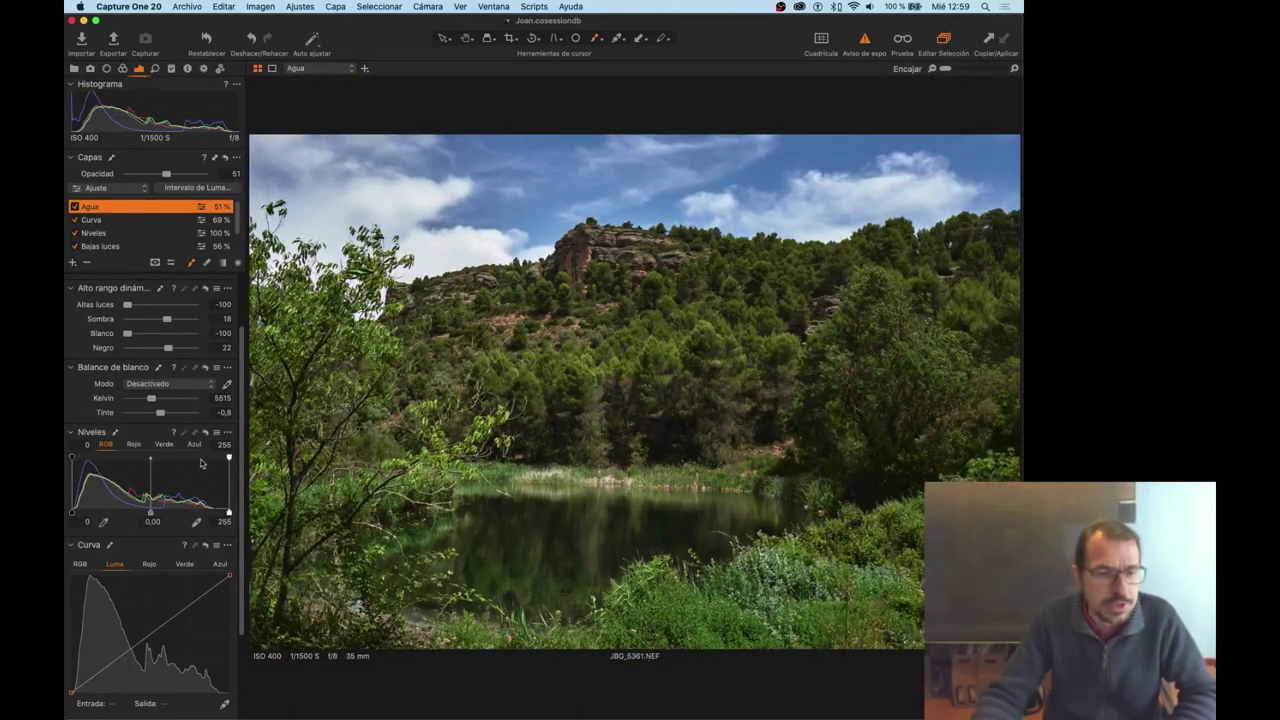
pyautogui.scroll(-2, 197, 483)
pyautogui.scroll(-2, 192, 475)
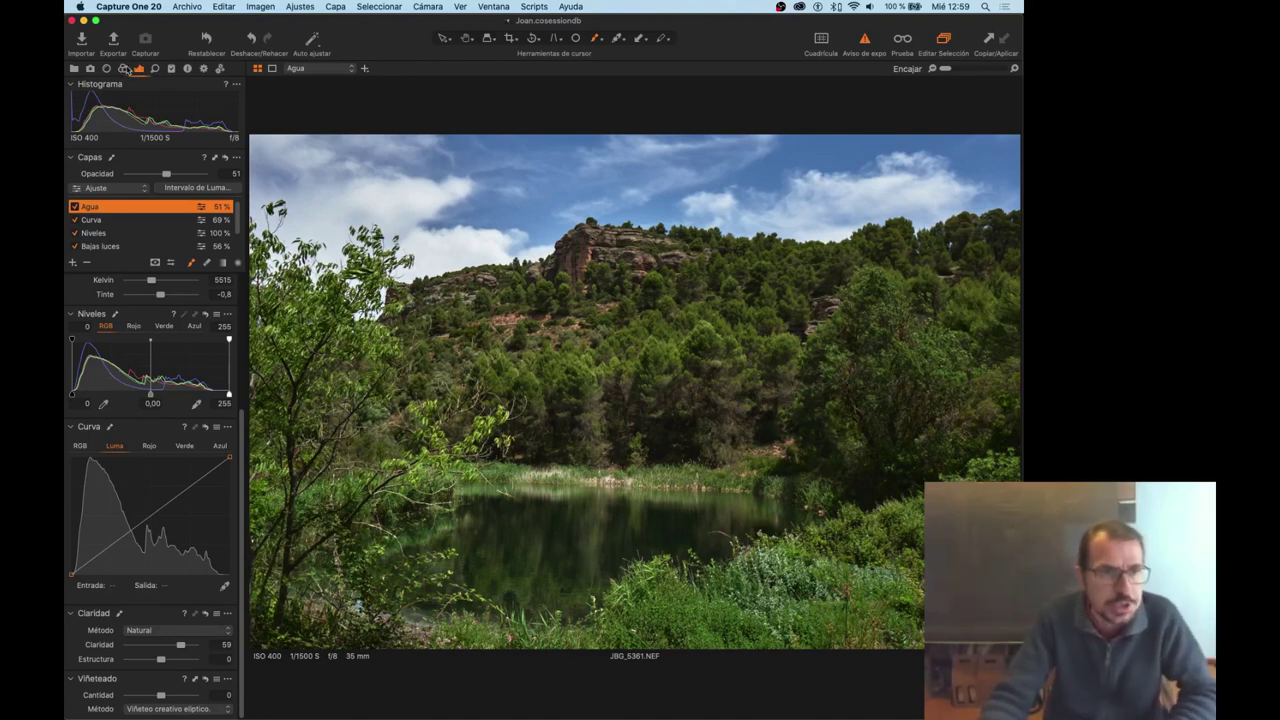
pyautogui.click(107, 70)
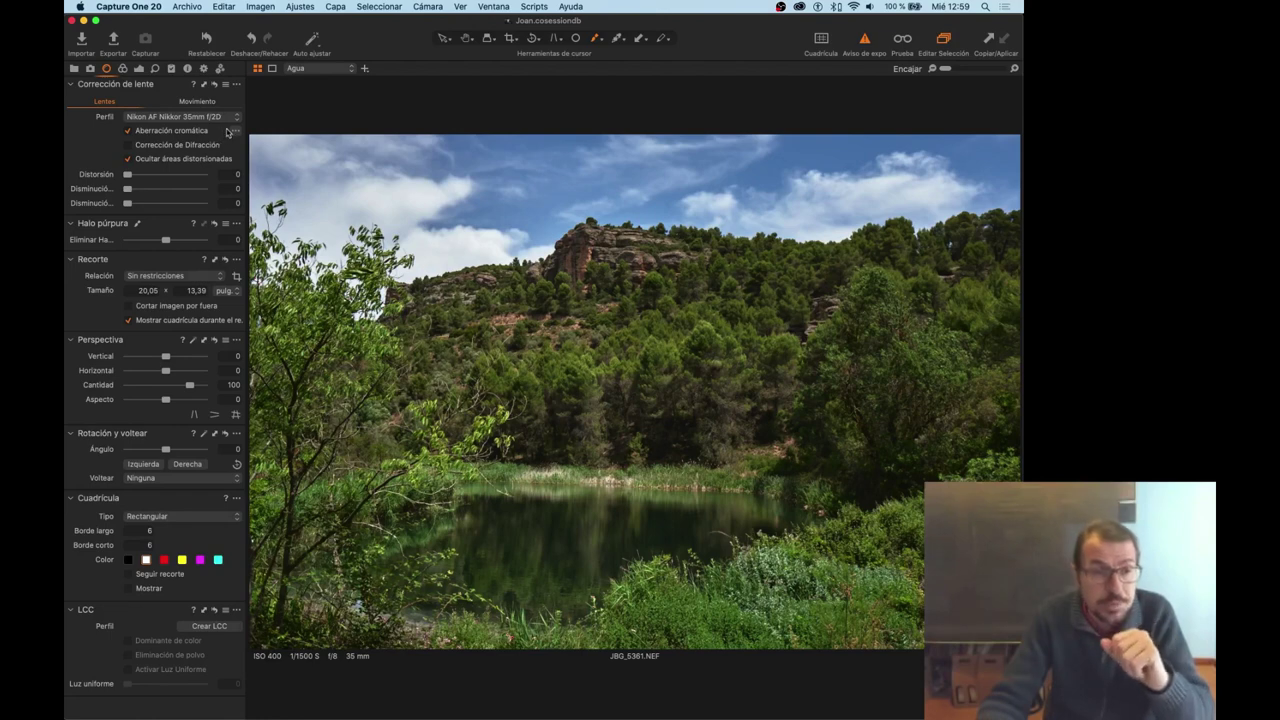
# Analyse chromatic aberration, try the Generic profile, then keep Nikon AF Nikkor 35mm f/2D.
pyautogui.click(232, 131)
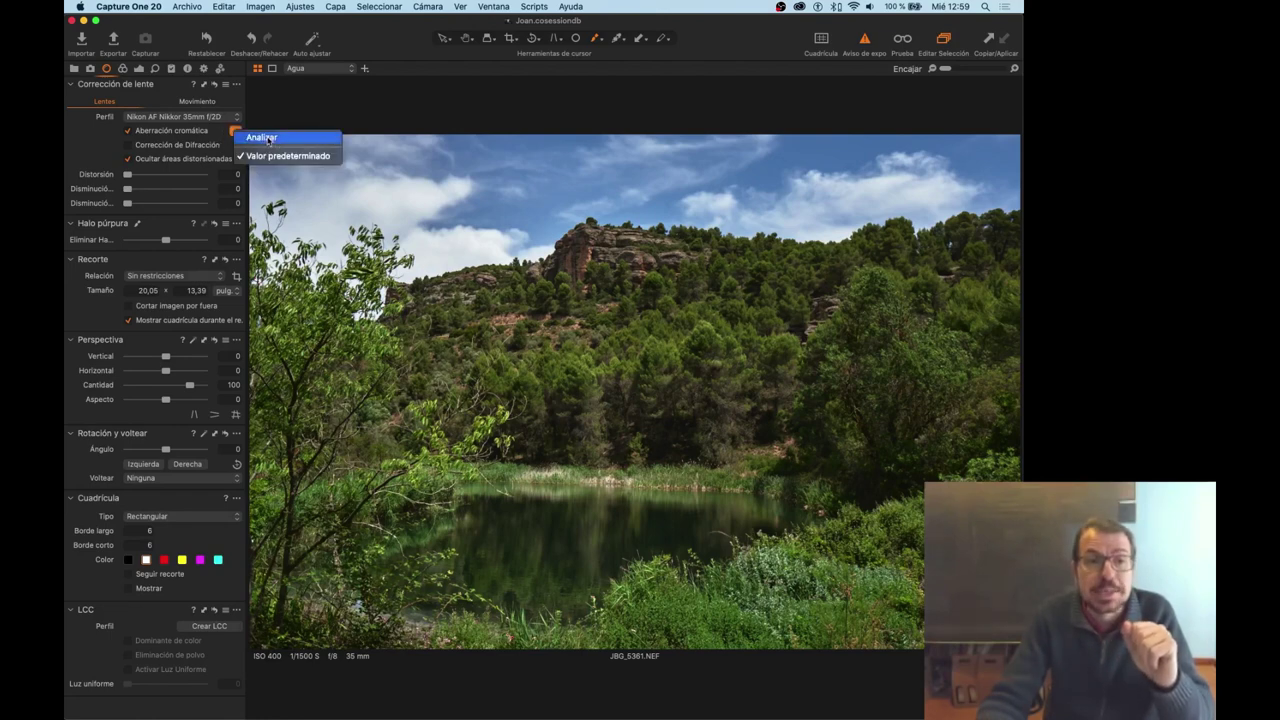
pyautogui.click(256, 138)
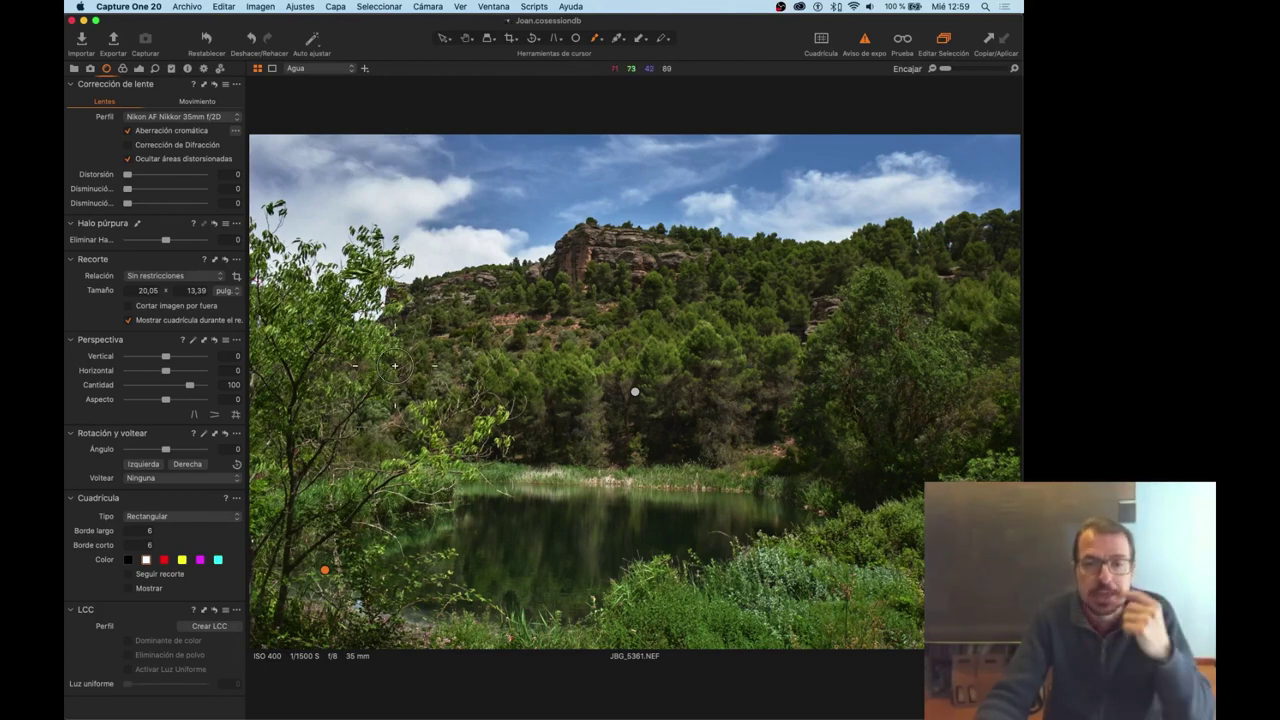
pyautogui.click(163, 118)
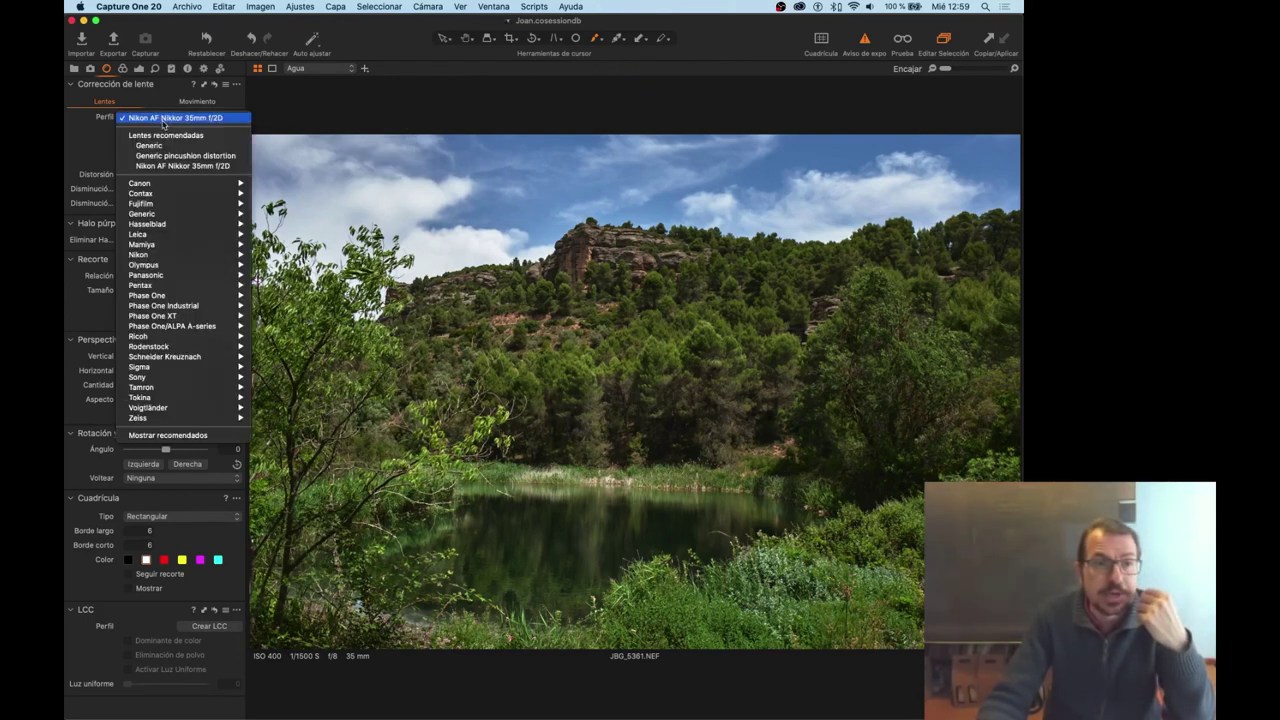
pyautogui.click(167, 136)
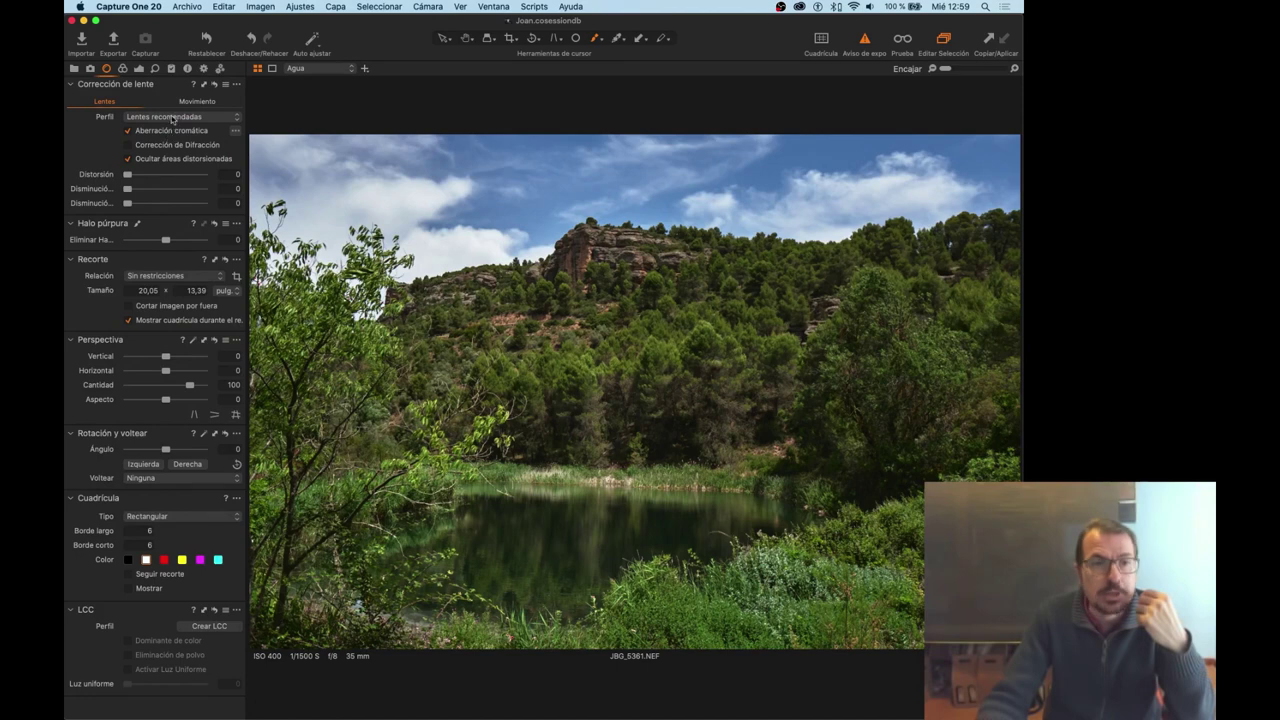
pyautogui.click(172, 118)
pyautogui.click(173, 129)
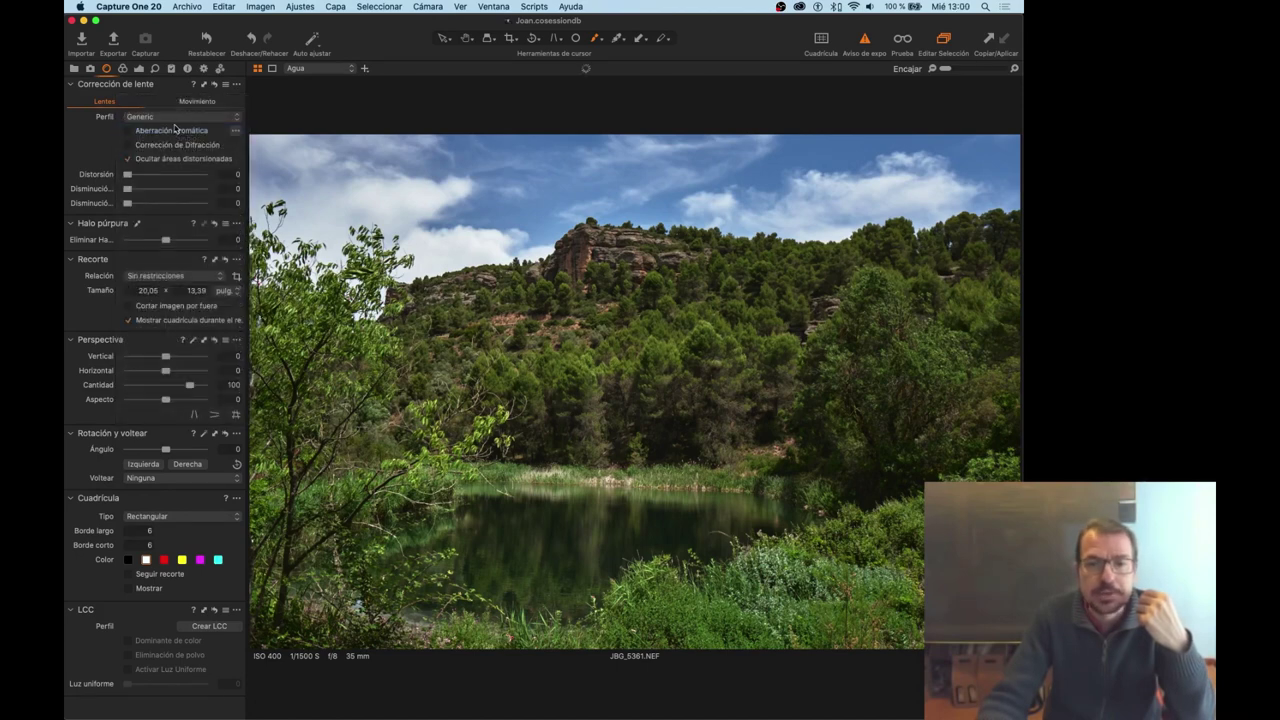
pyautogui.click(179, 120)
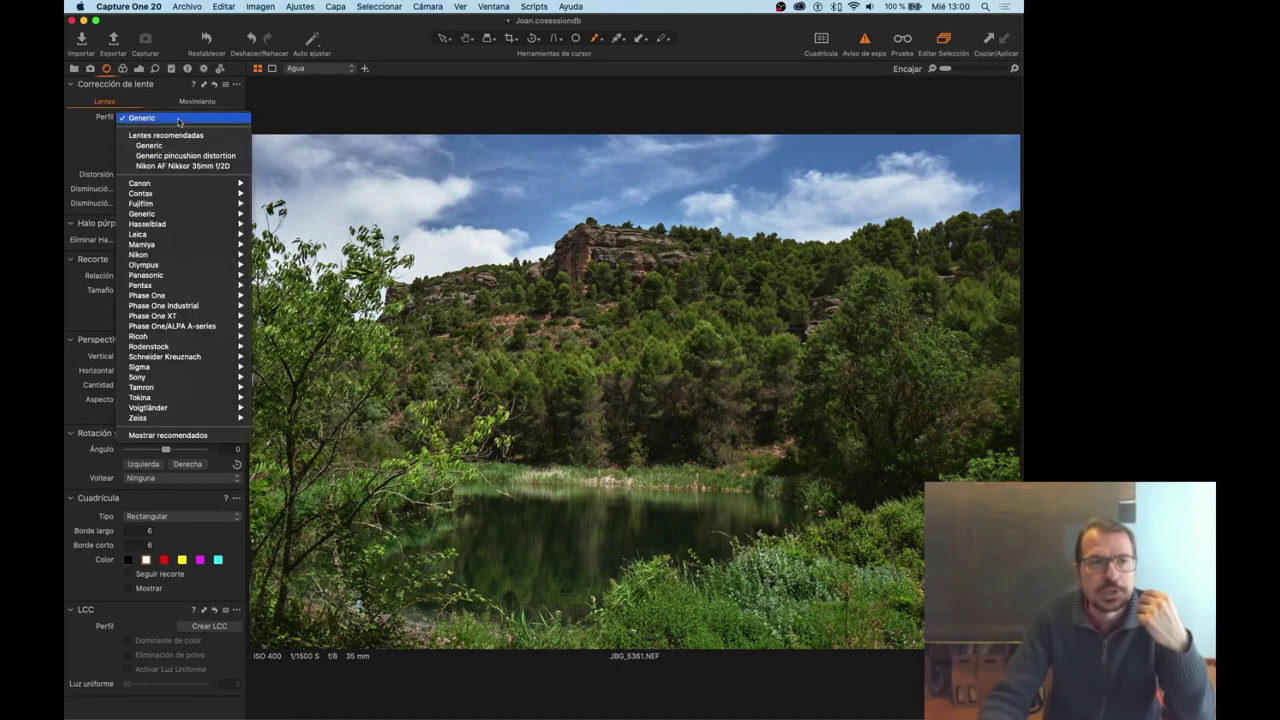
pyautogui.click(184, 167)
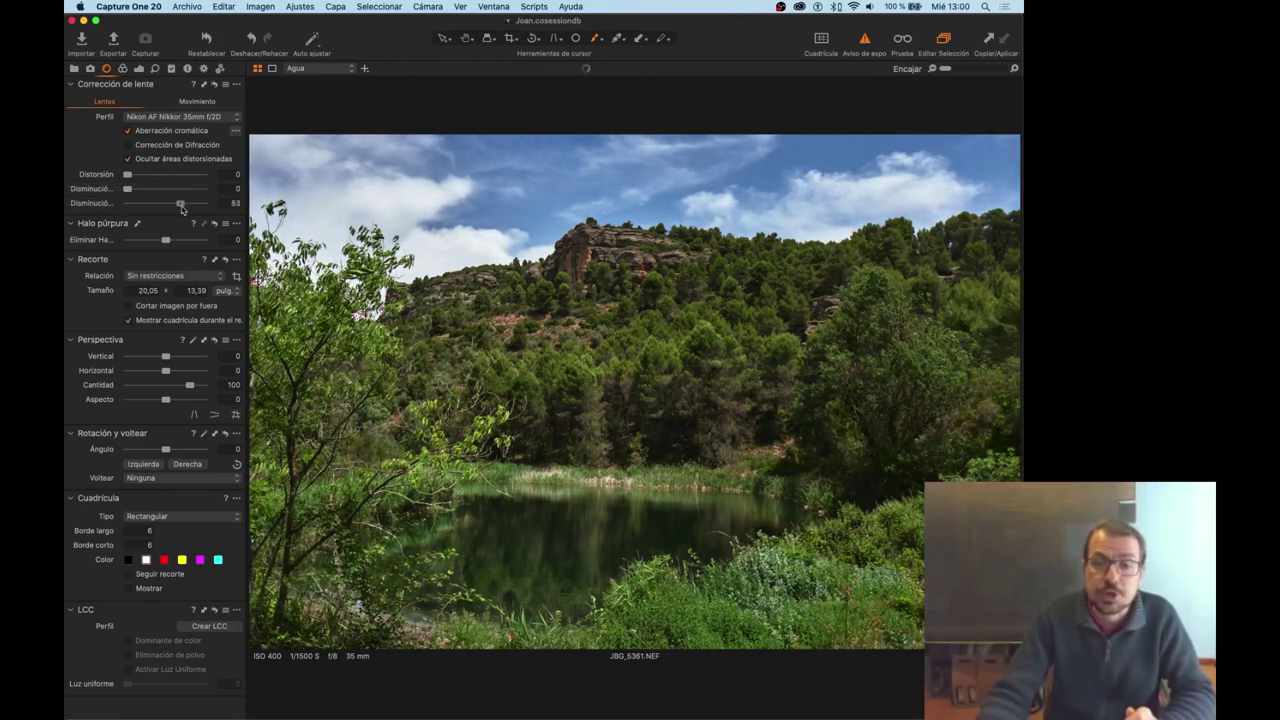
pyautogui.moveTo(182, 209)
pyautogui.mouseDown()
pyautogui.moveTo(208, 210)
pyautogui.moveTo(124, 207)
pyautogui.mouseUp()
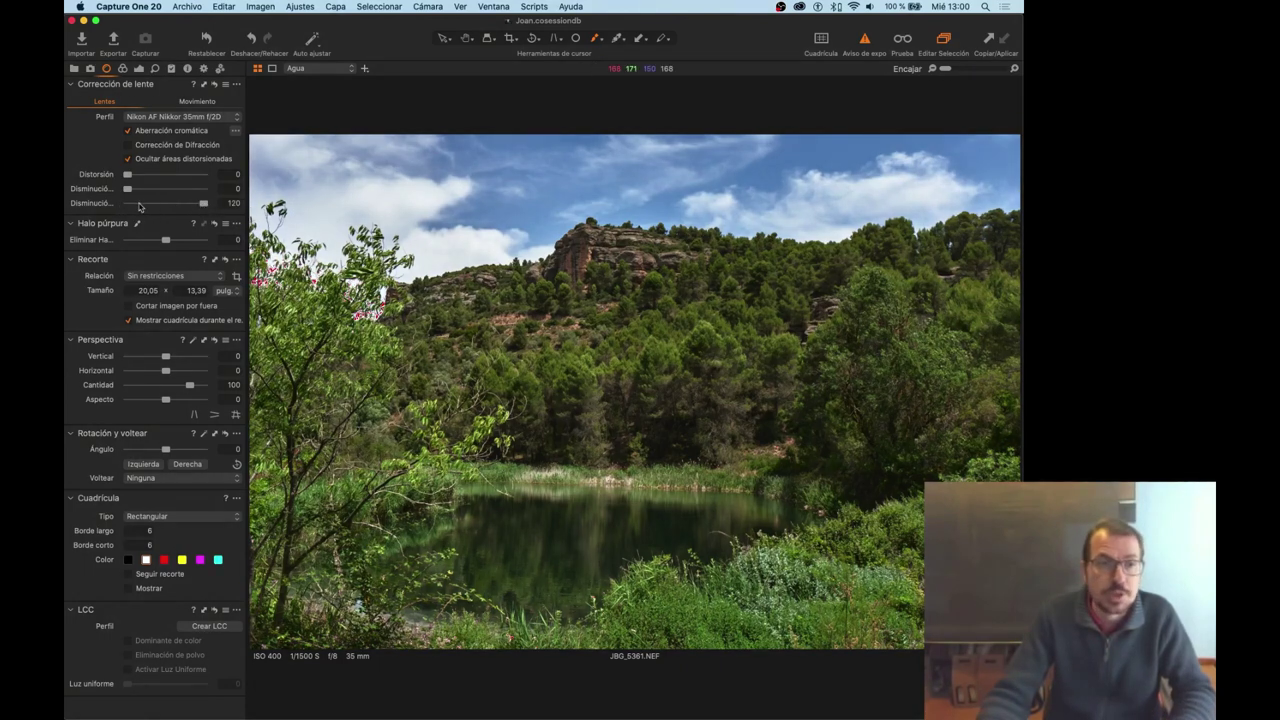
pyautogui.moveTo(139, 207); pyautogui.dragTo(122, 207)
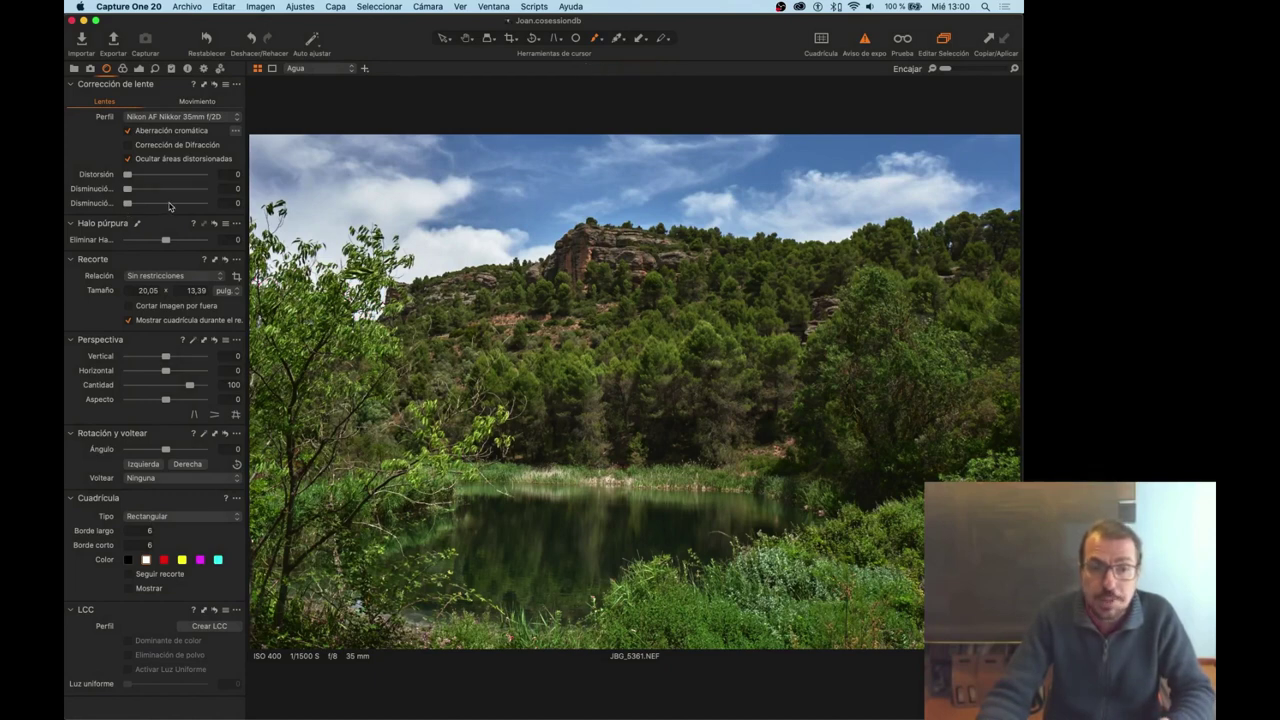
pyautogui.click(170, 205)
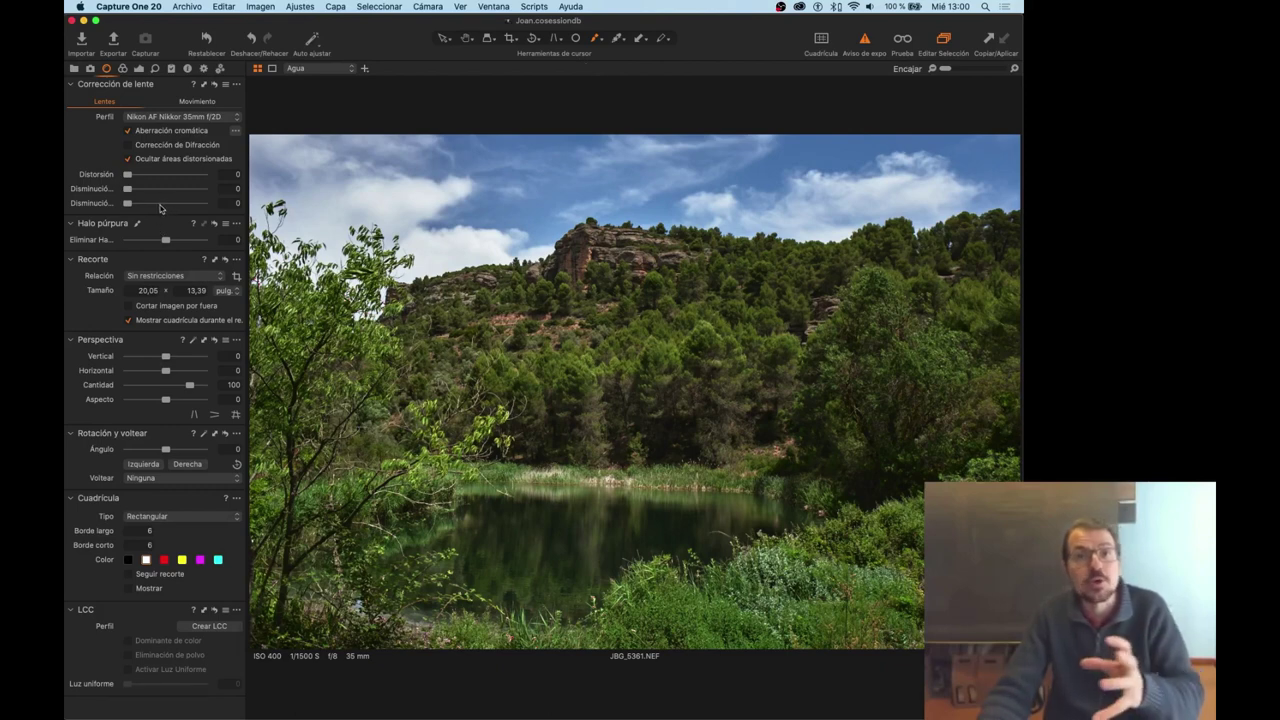
pyautogui.click(160, 205)
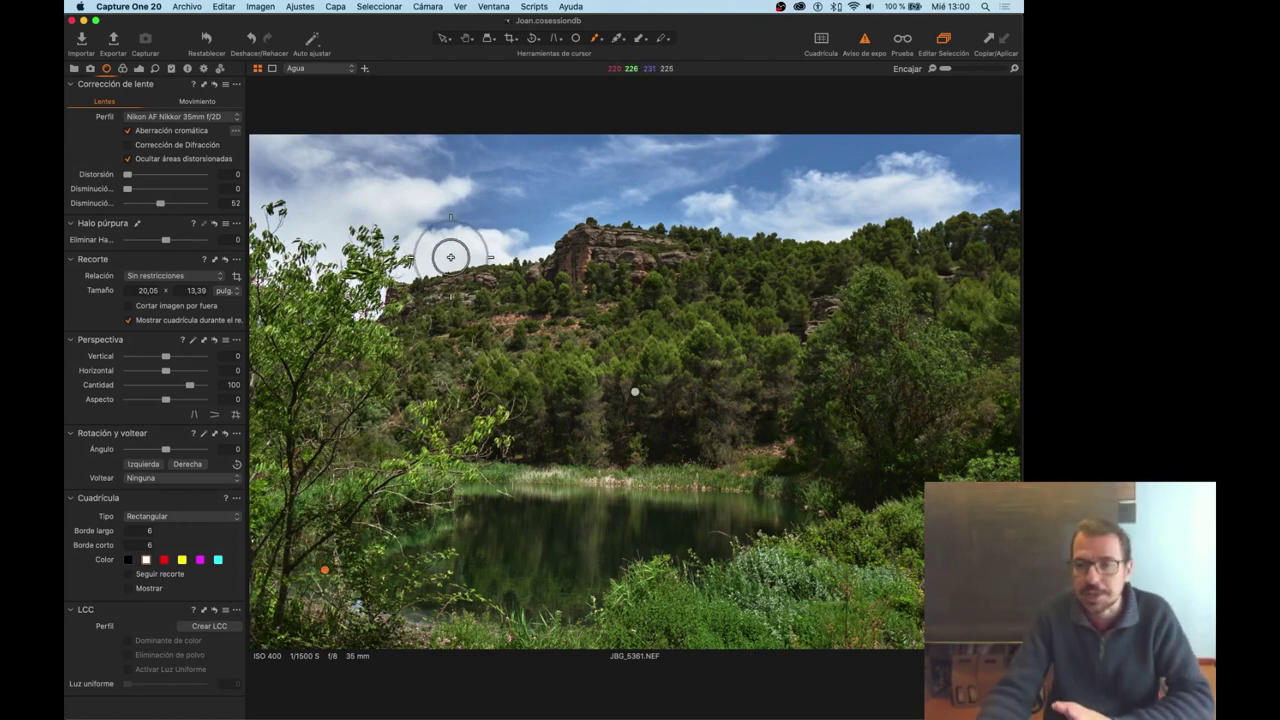
pyautogui.moveTo(136, 205); pyautogui.dragTo(121, 206)
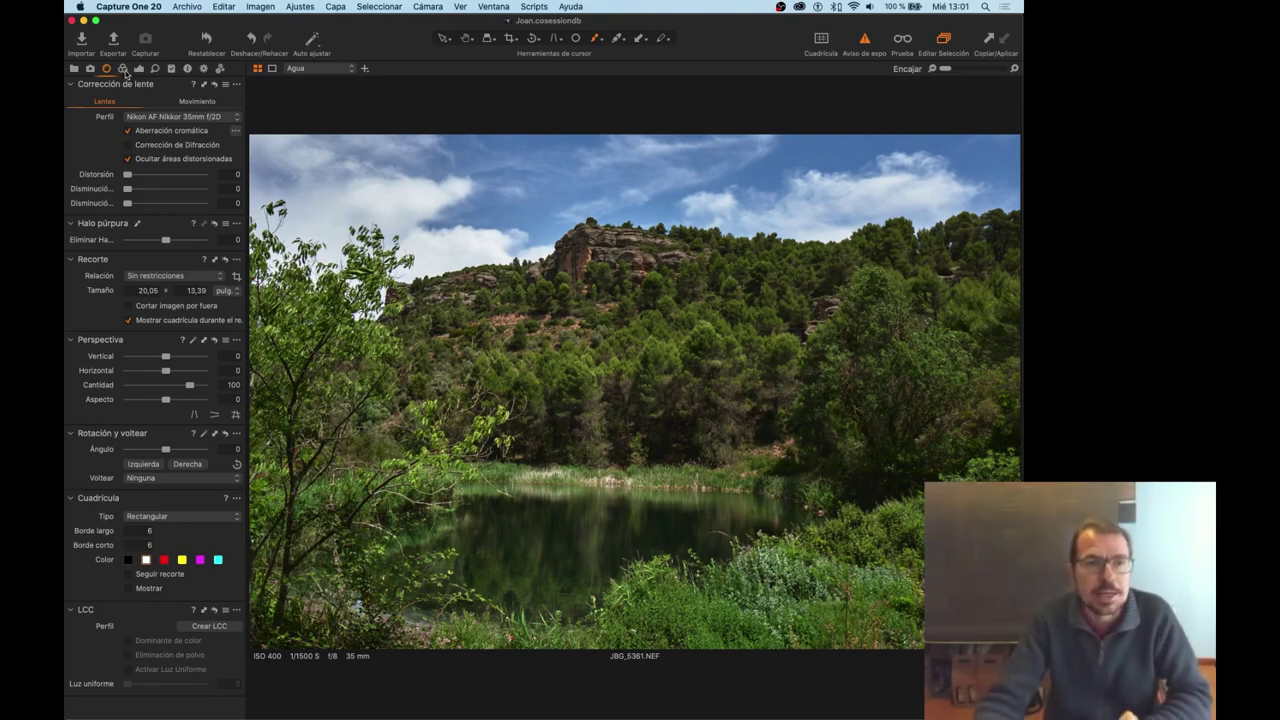
# Set the vignetting amount to -2.96 to darken the photo's edges.
pyautogui.click(123, 69)
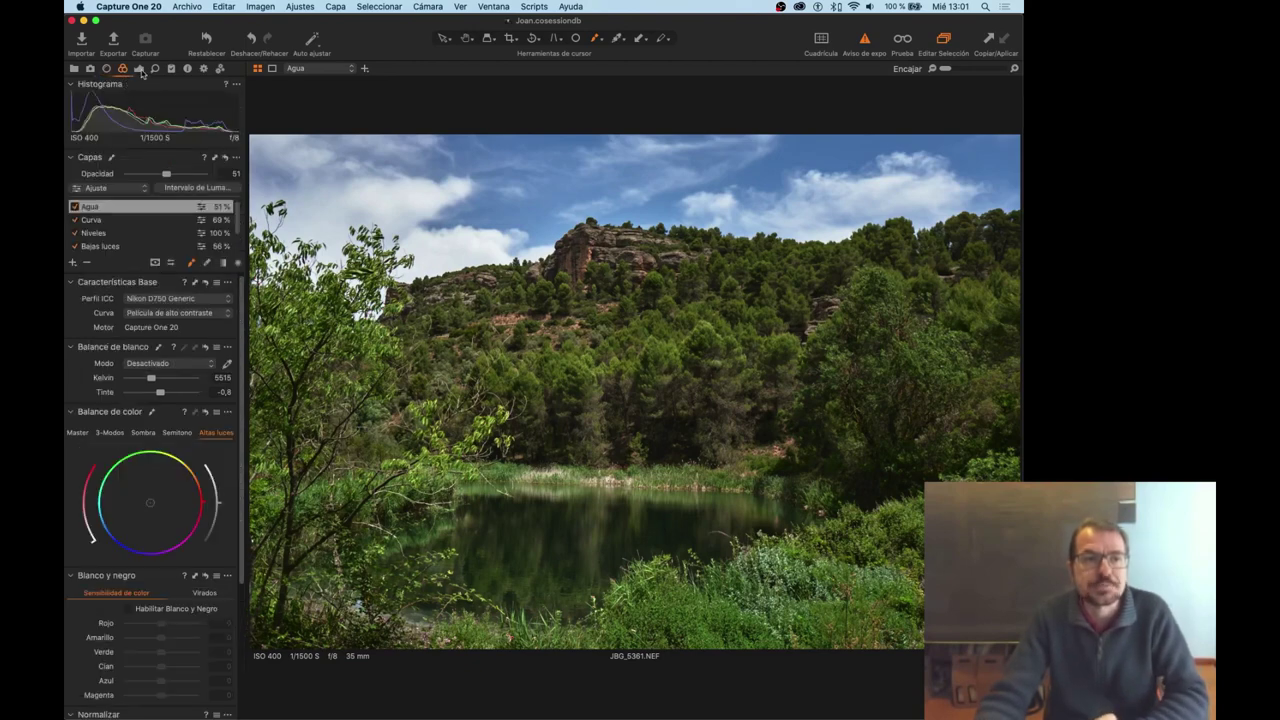
pyautogui.click(139, 69)
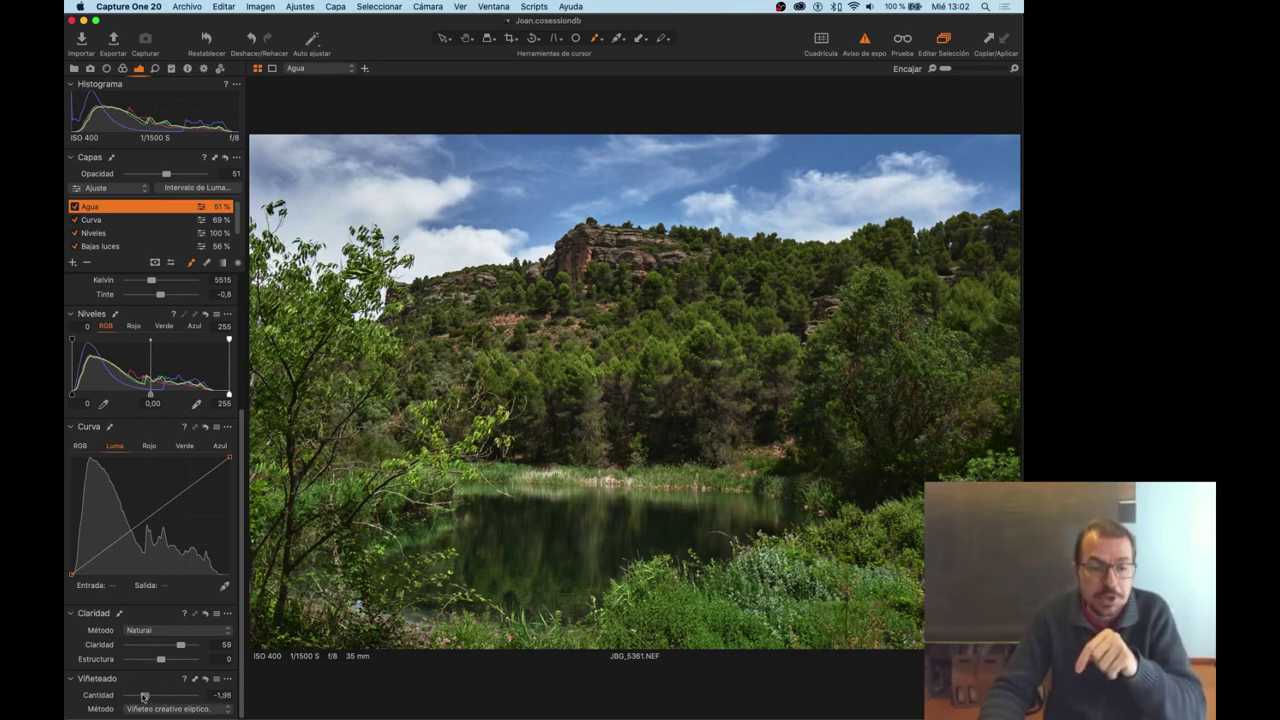
pyautogui.moveTo(144, 697); pyautogui.dragTo(136, 696)
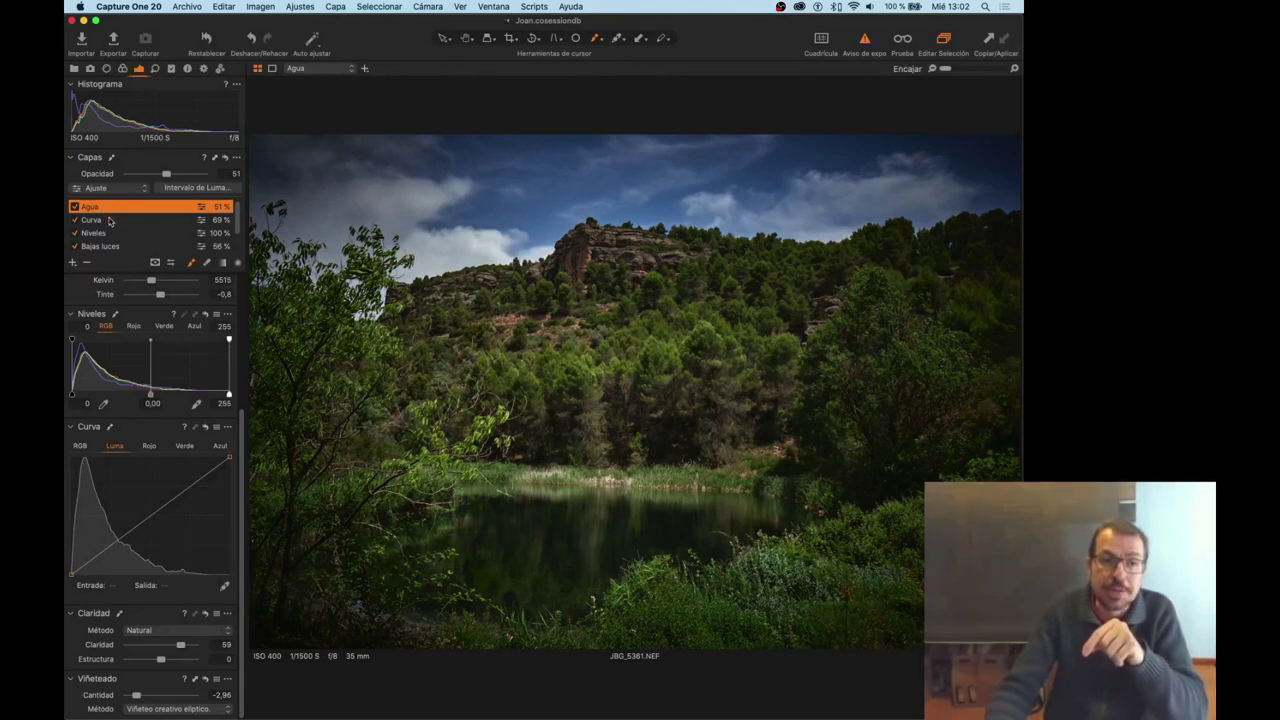
# Toggle the Agua layer to compare, then select the Altas luces layer.
pyautogui.click(110, 221)
pyautogui.click(83, 207)
pyautogui.click(73, 207)
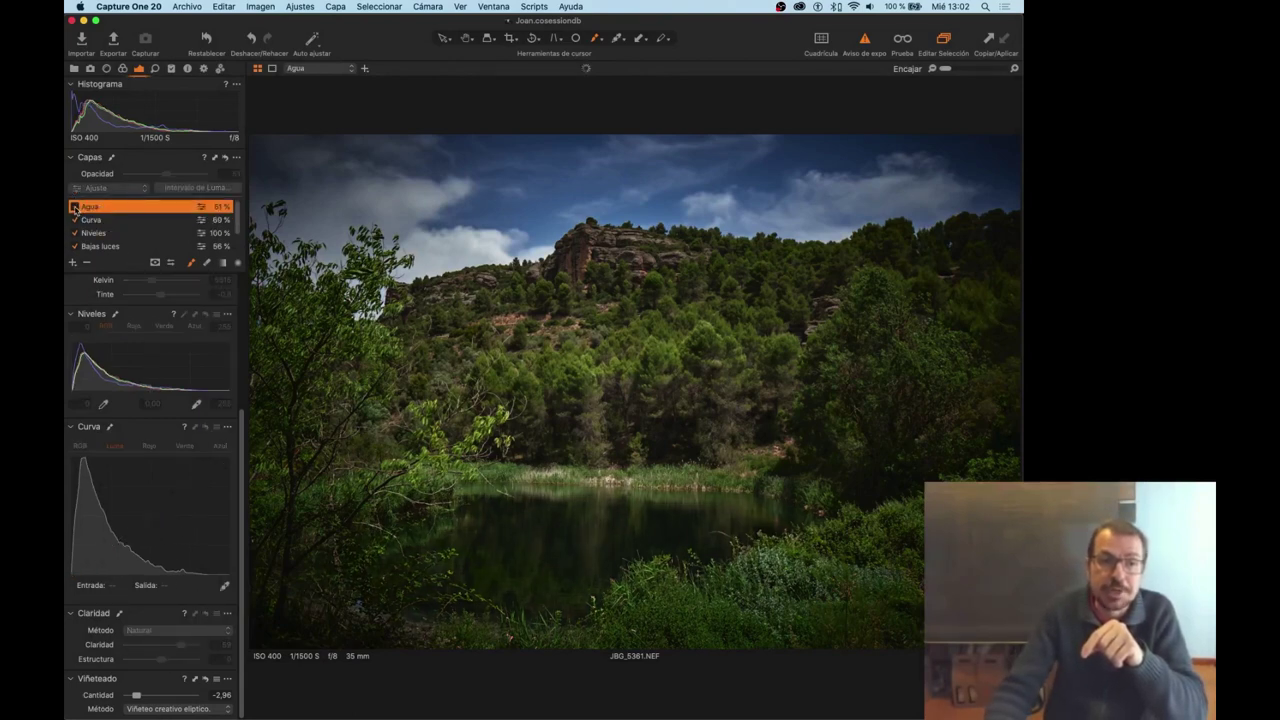
pyautogui.click(73, 207)
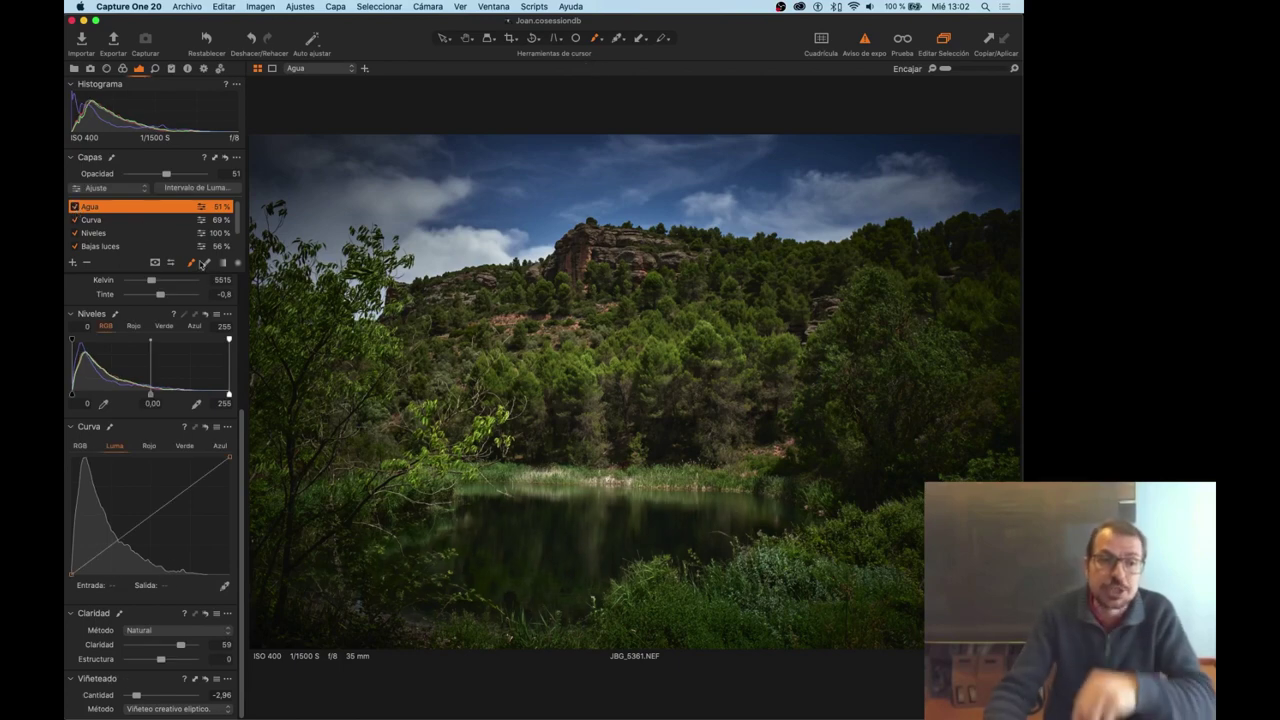
pyautogui.scroll(-2, 96, 248)
pyautogui.scroll(-1, 96, 248)
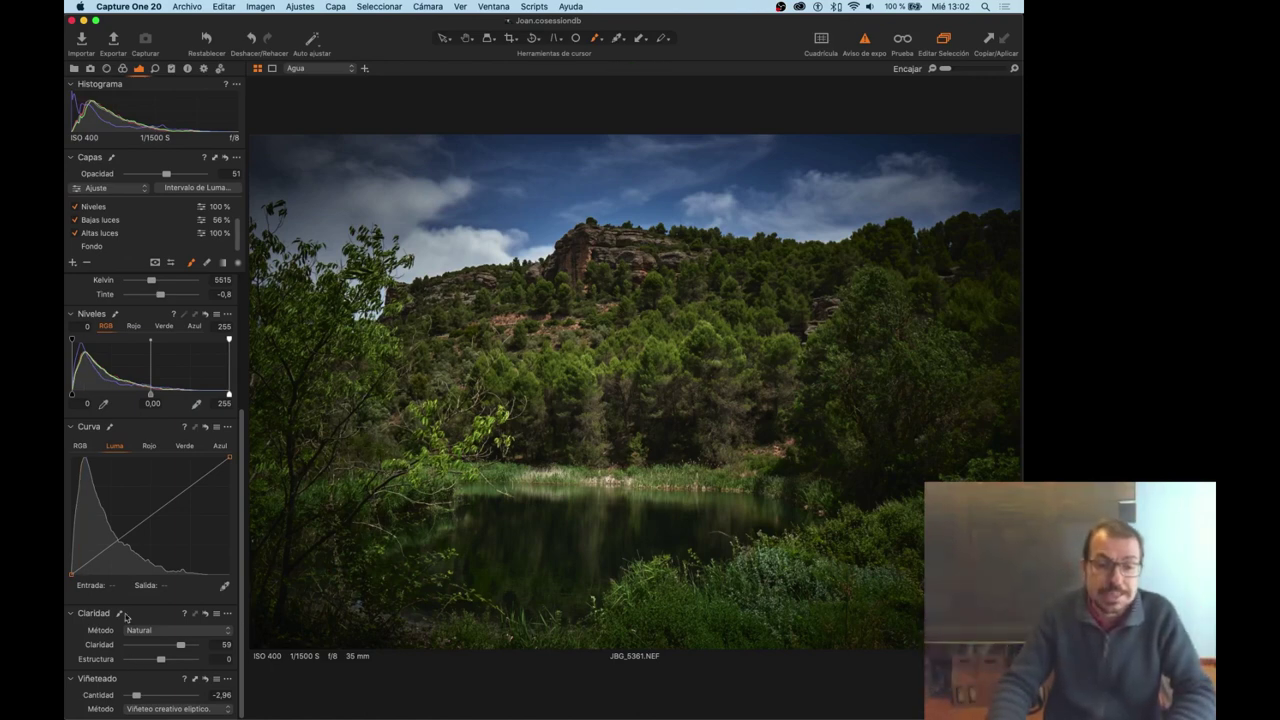
pyautogui.click(115, 233)
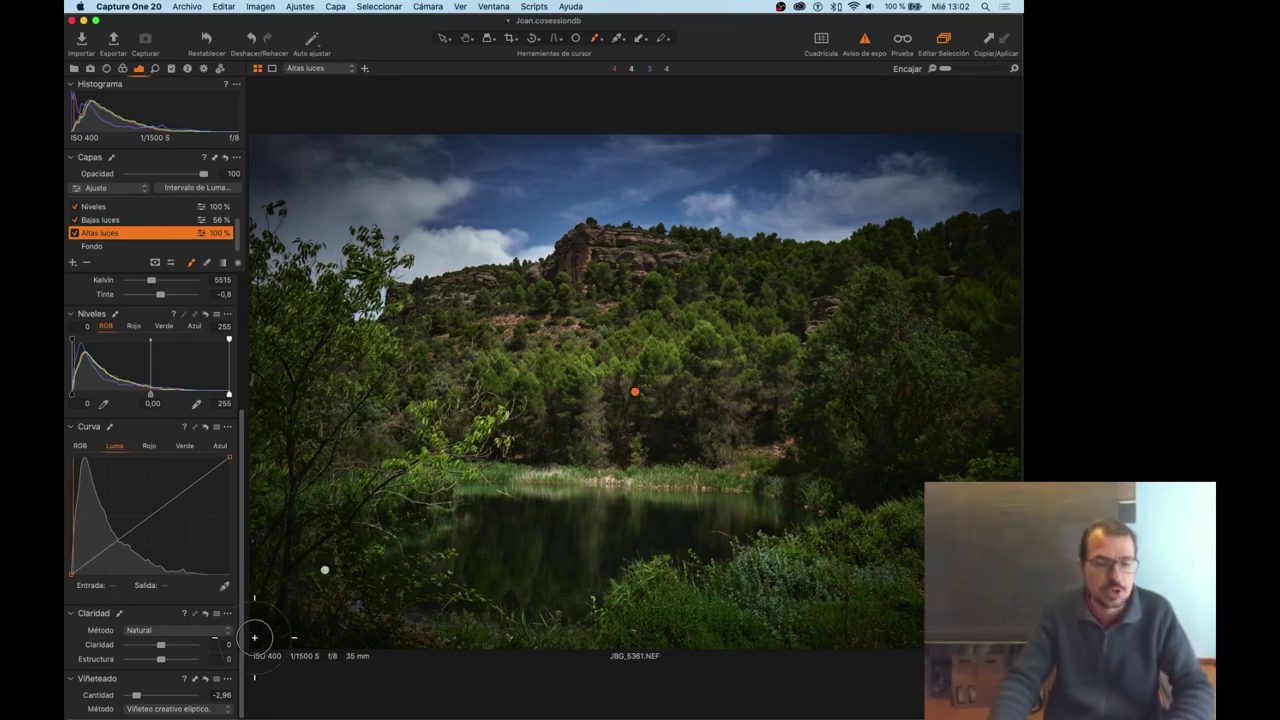
# Reset the Altas luces vignette, then test strengths, ending at a faint -0.22.
pyautogui.doubleClick(139, 695)
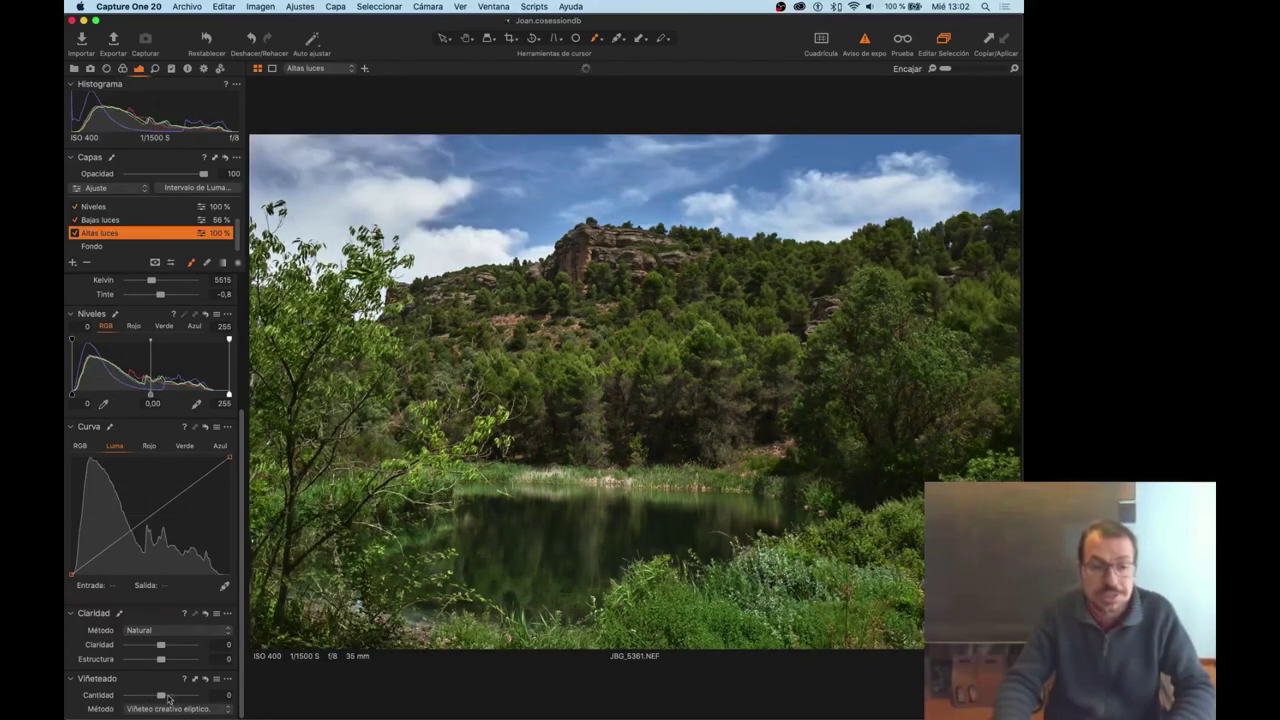
pyautogui.moveTo(170, 697); pyautogui.dragTo(155, 697)
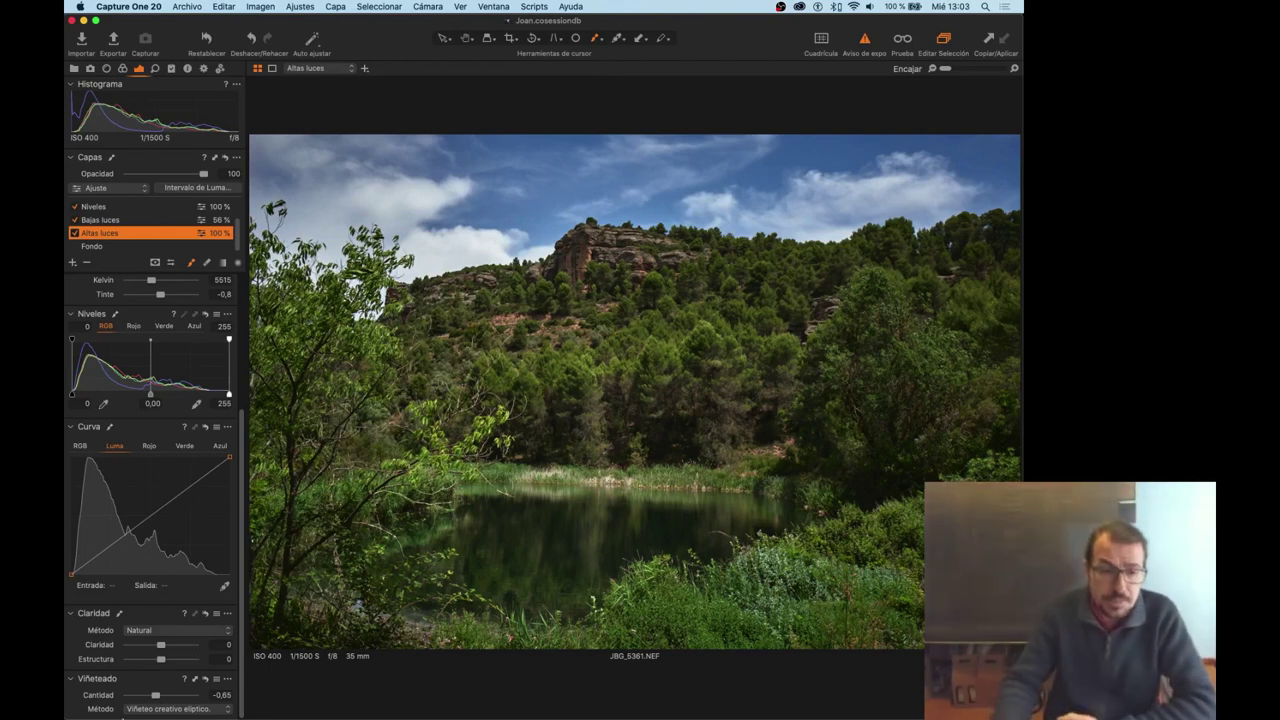
pyautogui.moveTo(155, 695); pyautogui.dragTo(149, 695)
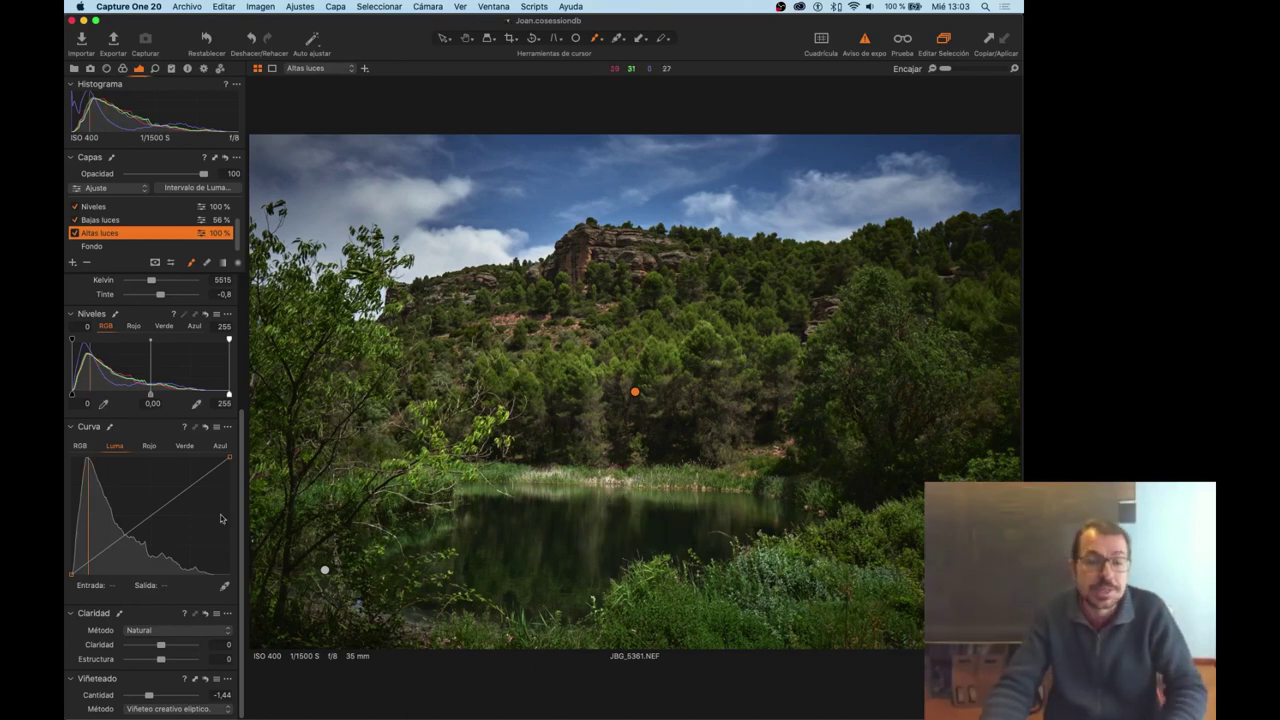
pyautogui.moveTo(151, 698); pyautogui.dragTo(161, 697)
pyautogui.moveTo(160, 697); pyautogui.dragTo(157, 698)
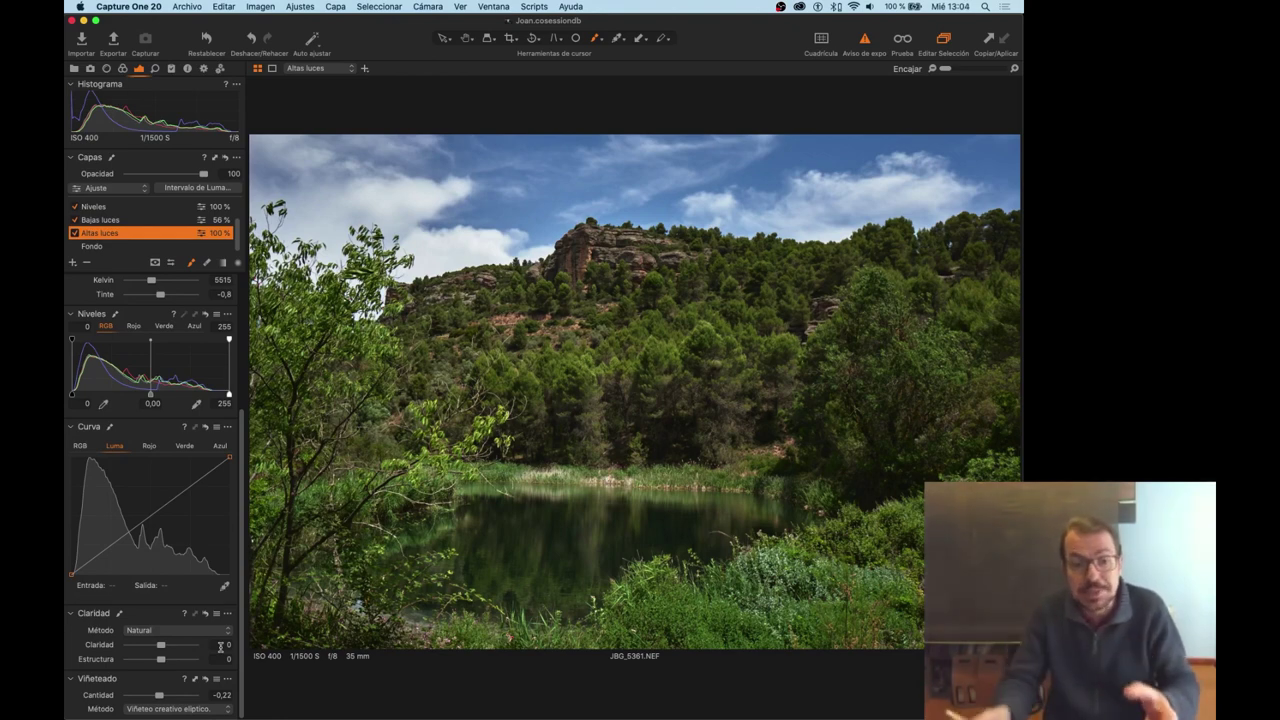
# Reset the Altas luces layer's vignette amount back to 0.
pyautogui.click(205, 680)
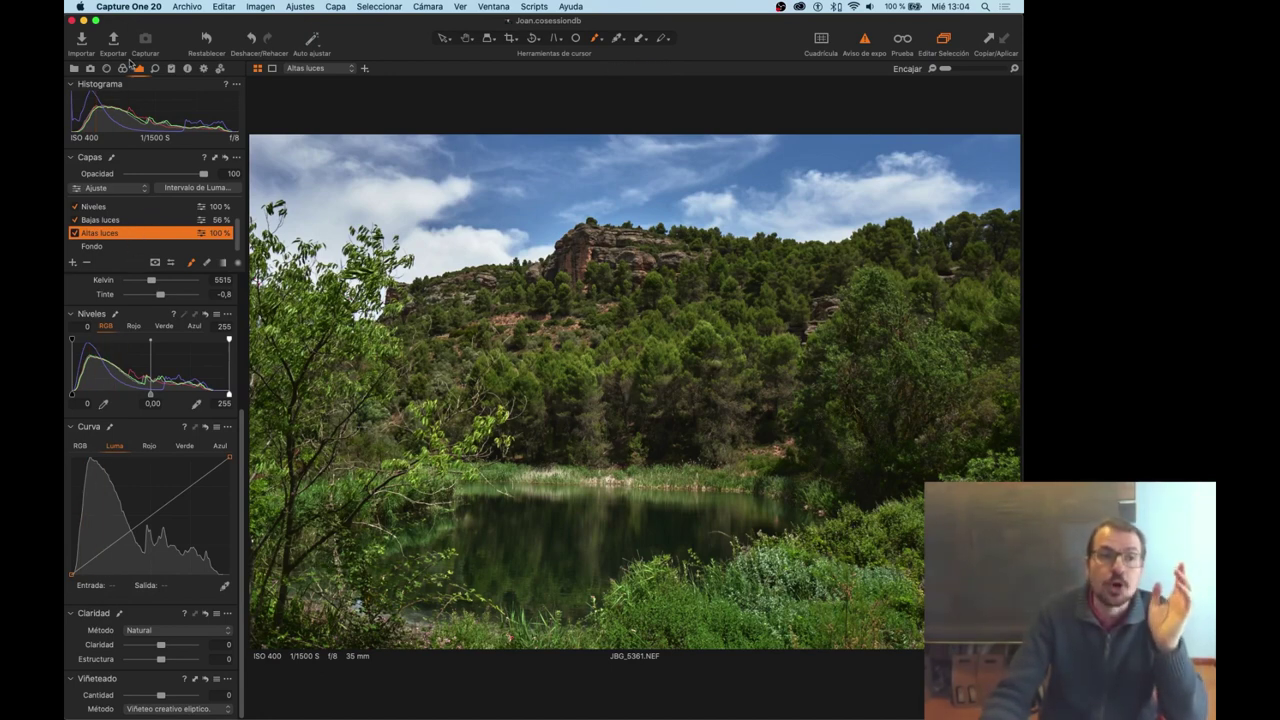
# Drag the Color Editor out of the Color tab as a floating panel over the photo.
pyautogui.click(122, 69)
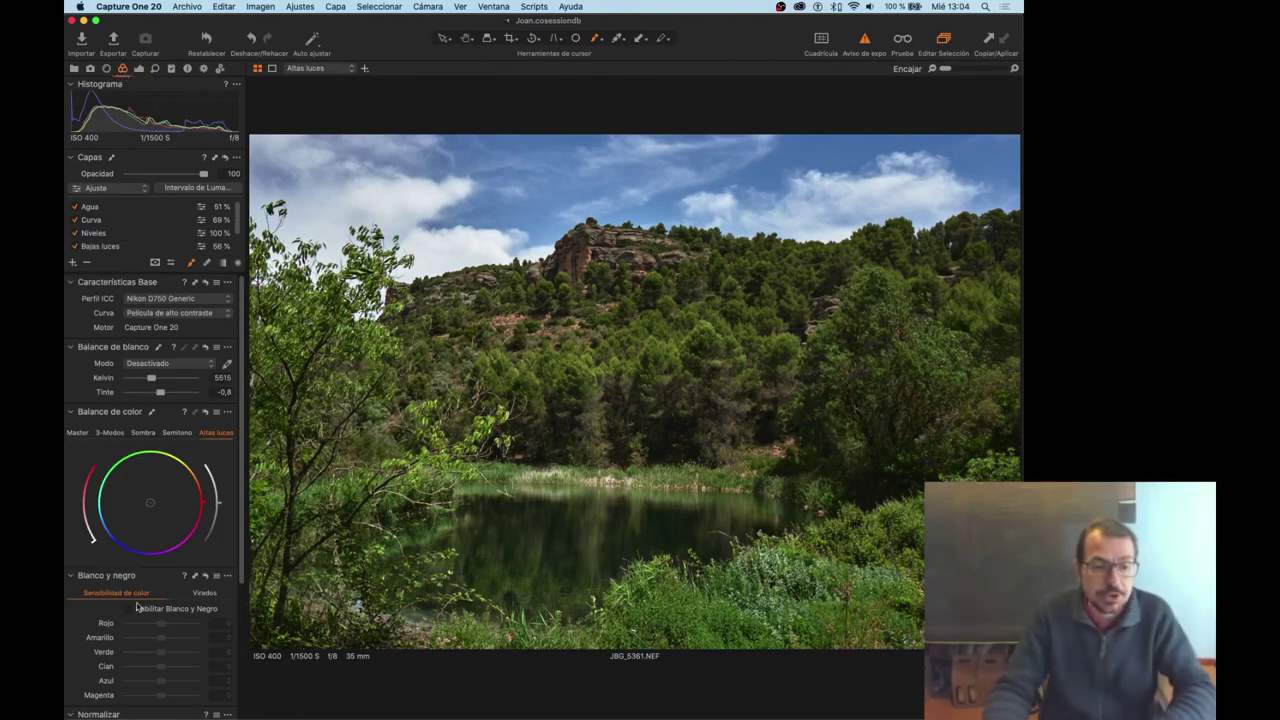
pyautogui.scroll(-10, 133, 414)
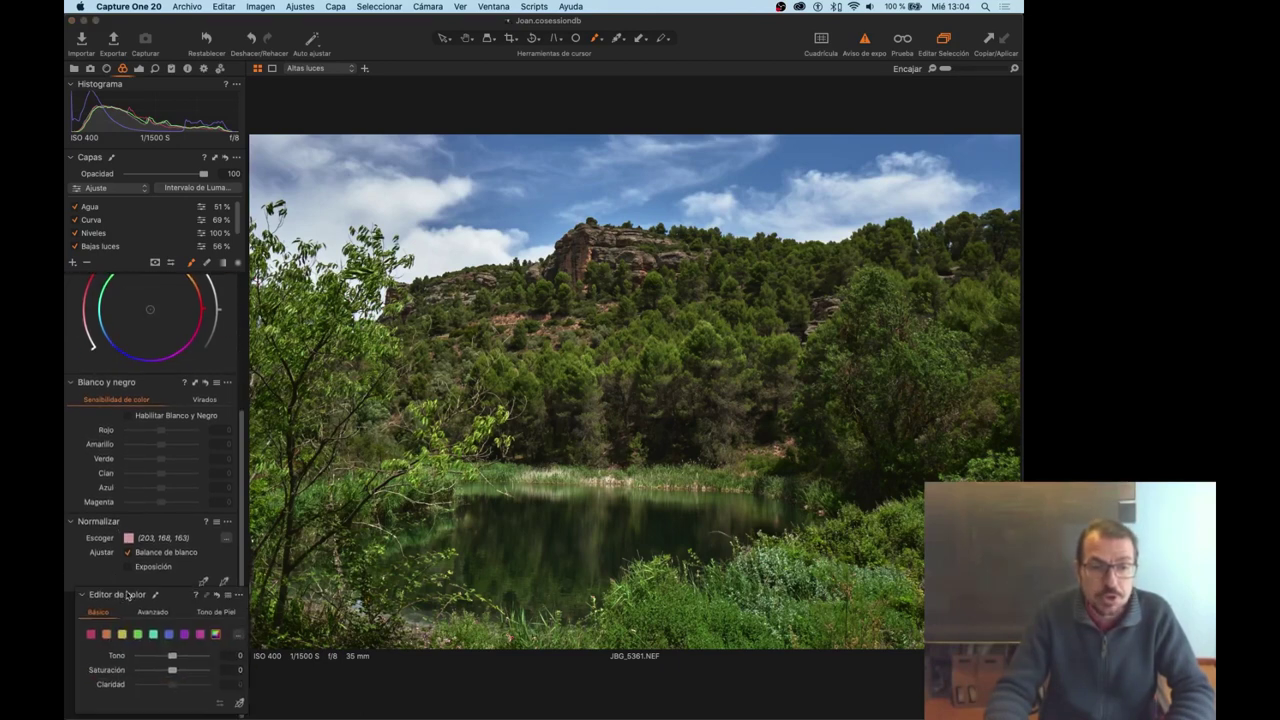
pyautogui.moveTo(105, 598); pyautogui.dragTo(490, 330)
pyautogui.press('super+t')
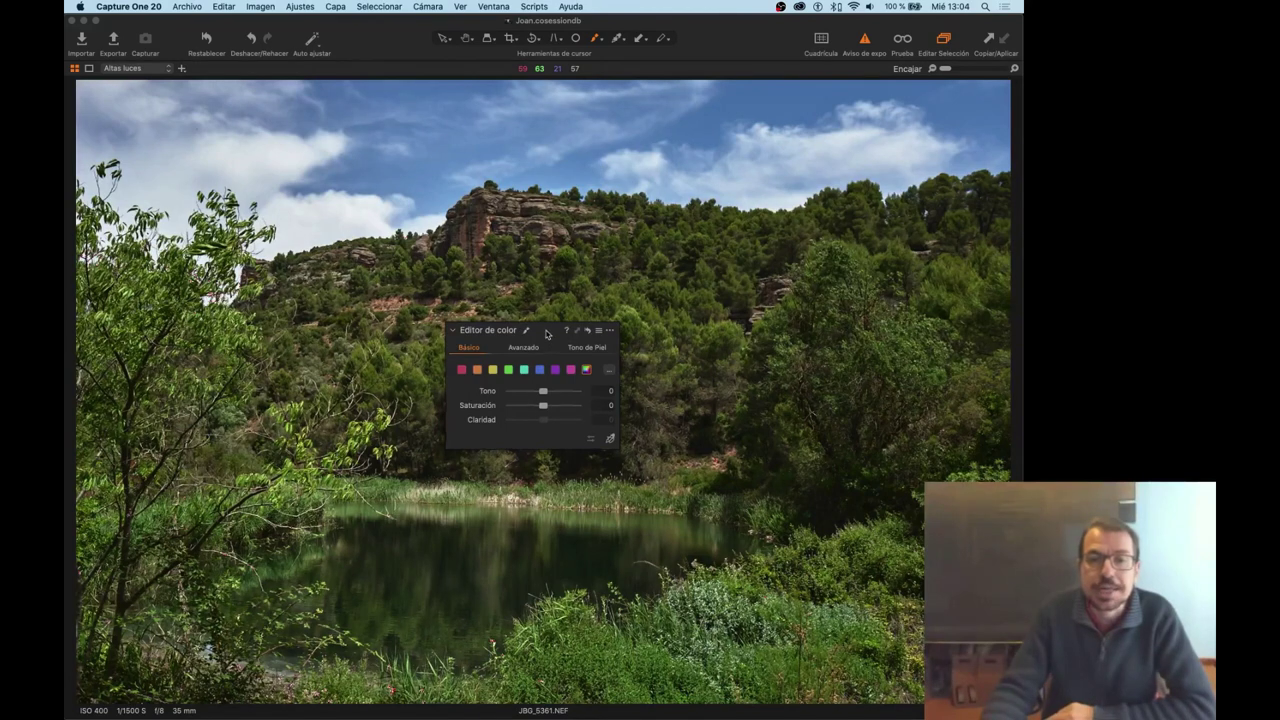
pyautogui.moveTo(546, 333); pyautogui.dragTo(296, 260)
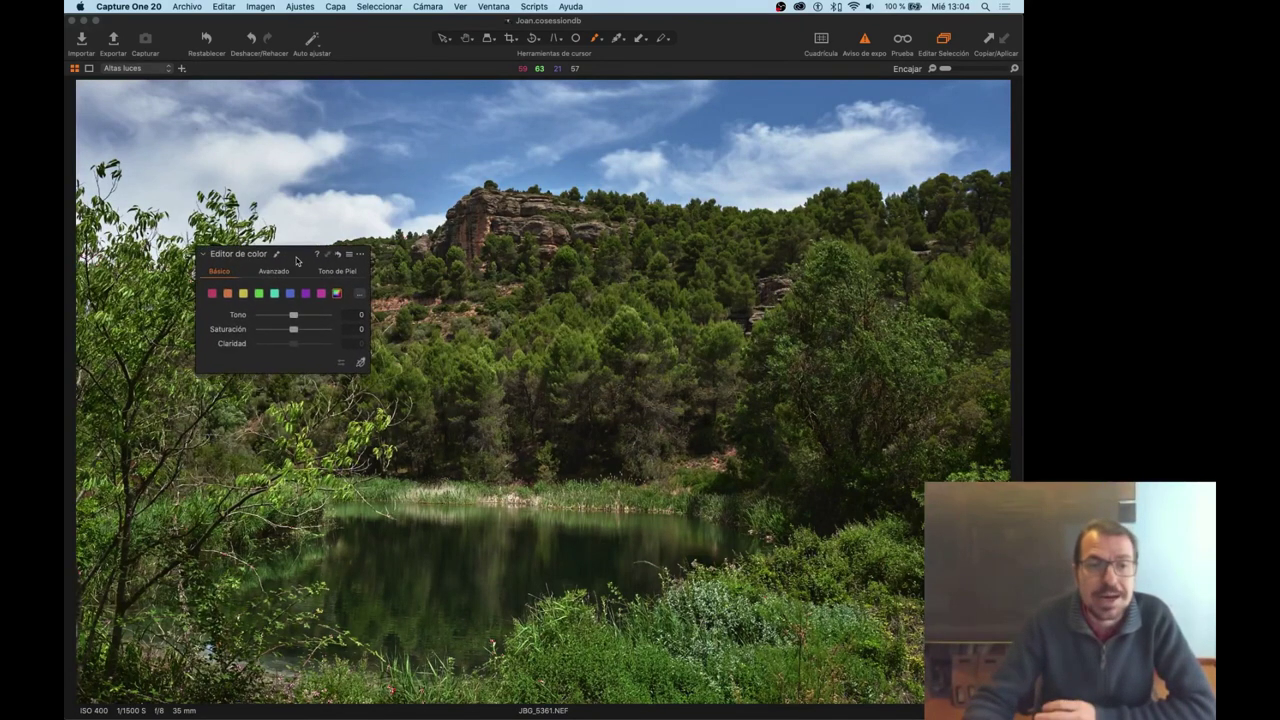
pyautogui.click(543, 392)
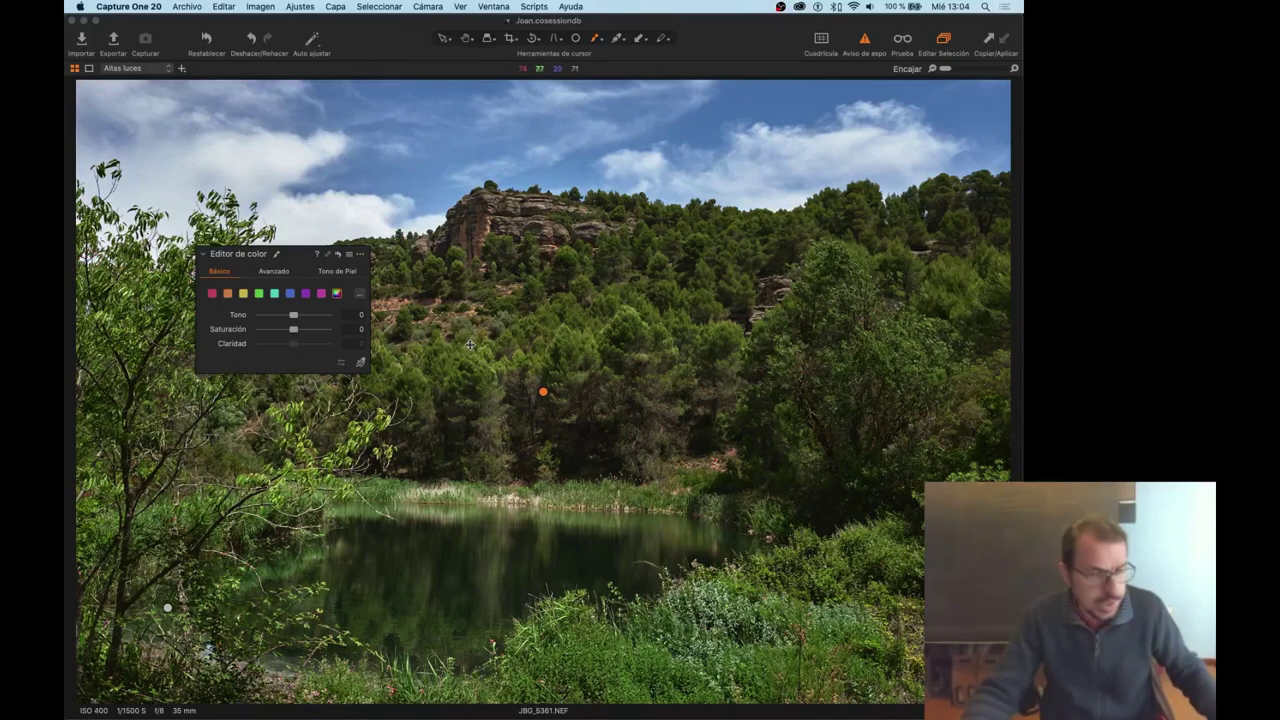
pyautogui.press('super+t')
pyautogui.moveTo(295, 256); pyautogui.dragTo(404, 214)
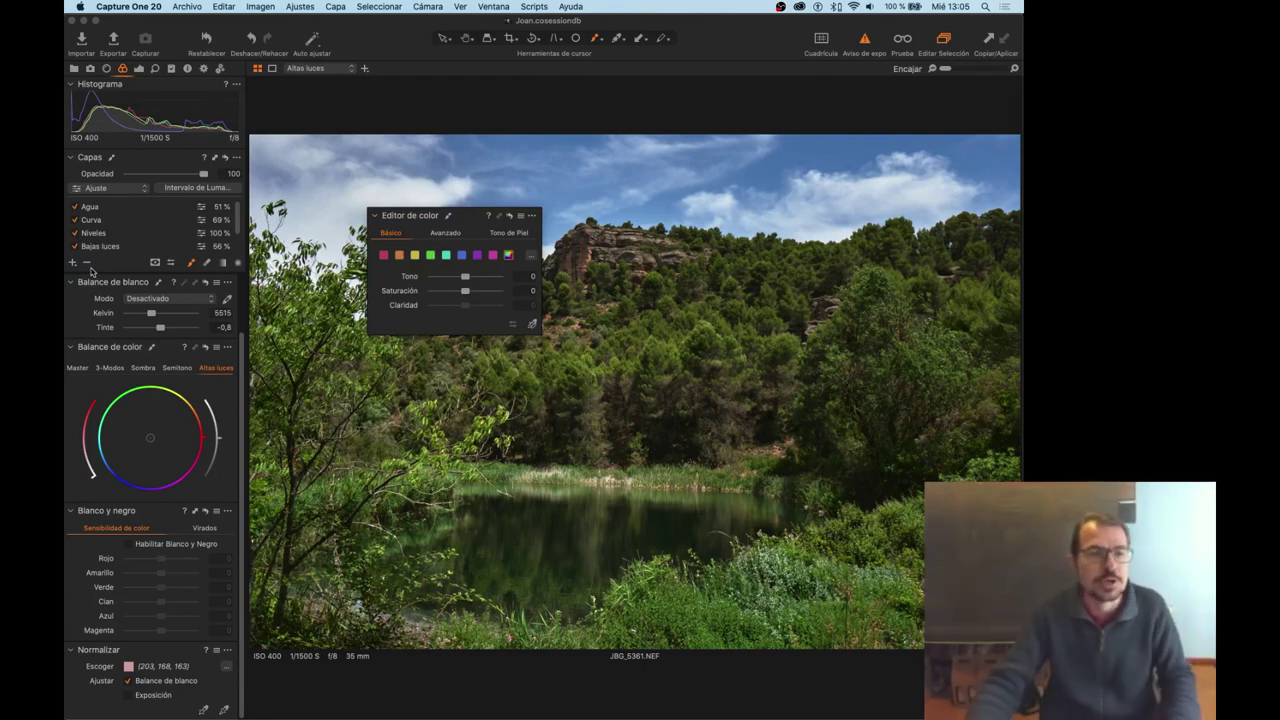
# Add a new filled layer and name it Verdes.
pyautogui.click(73, 262)
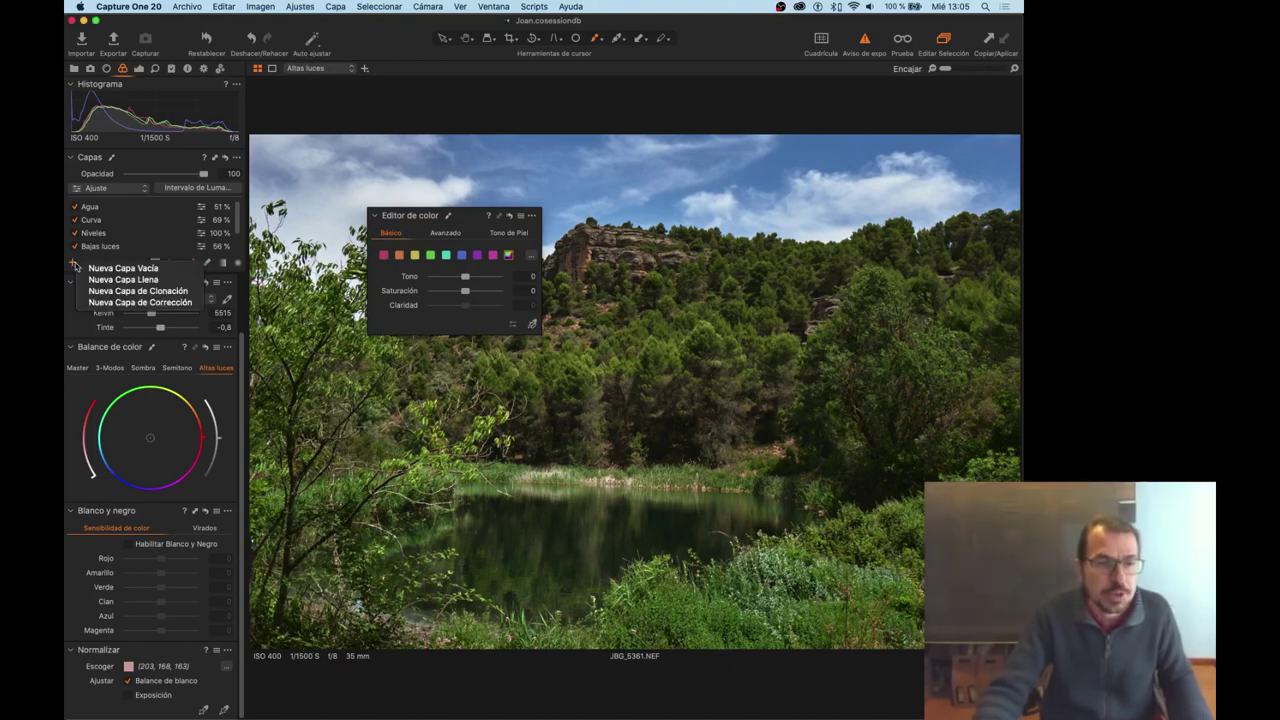
pyautogui.click(120, 280)
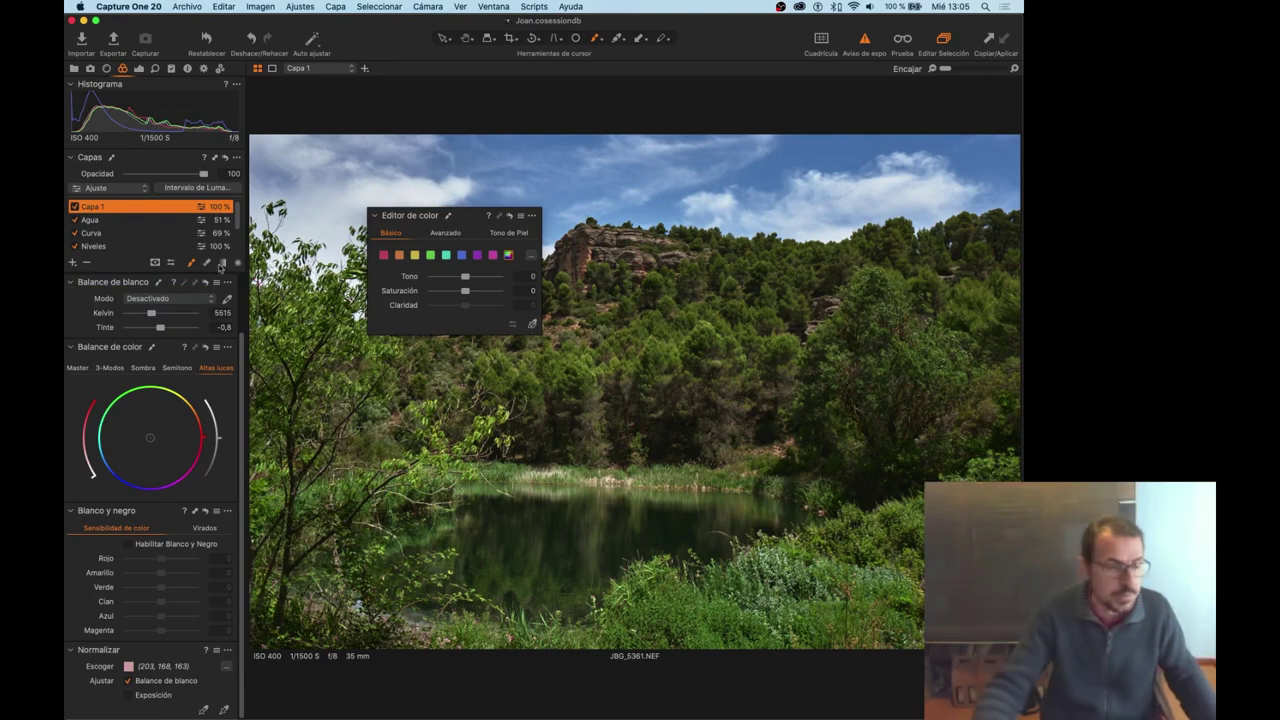
pyautogui.doubleClick(92, 206)
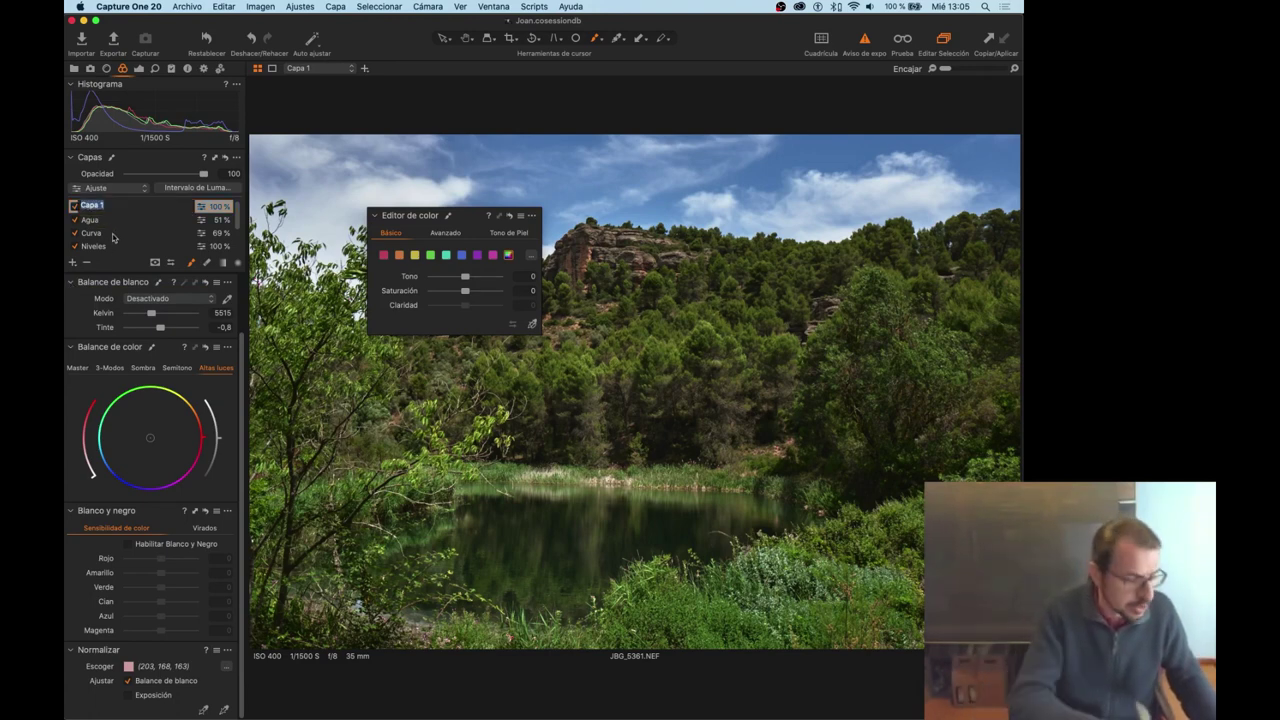
pyautogui.write('Verdes')
pyautogui.press('Return')
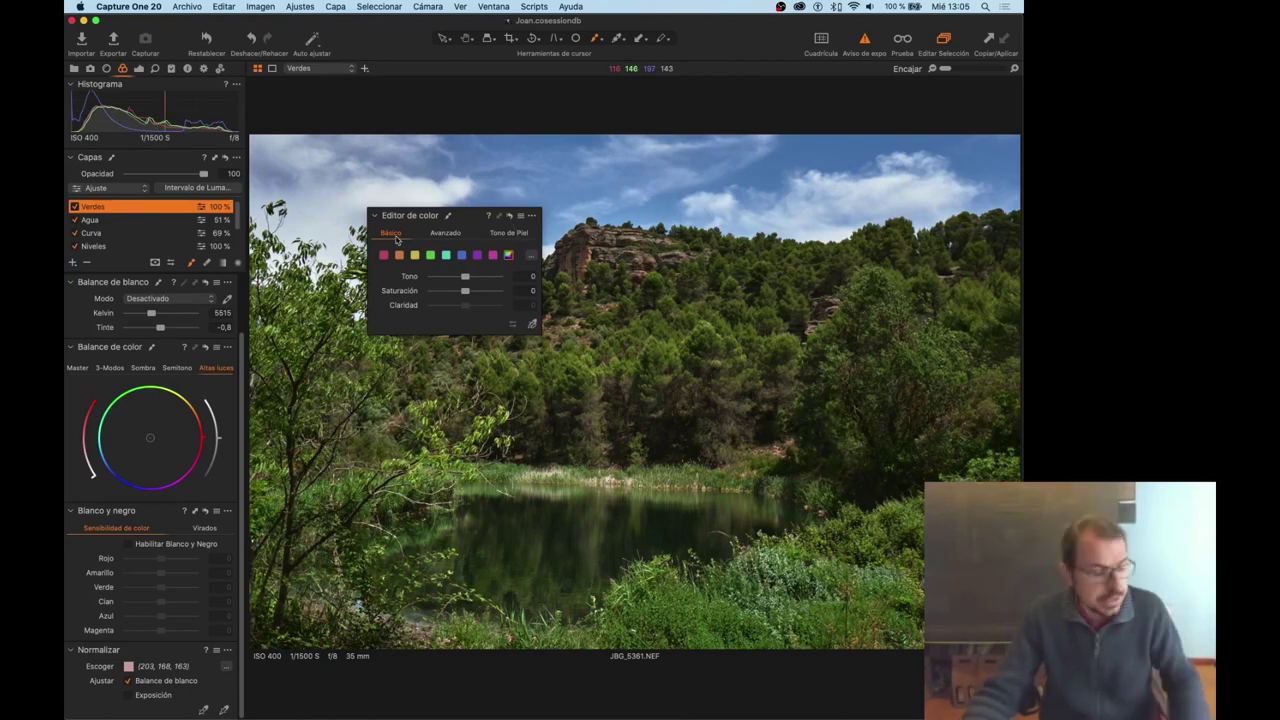
# Reposition the Color Editor and try the greens' Clarity at -50, then return it to neutral.
pyautogui.press('super+t')
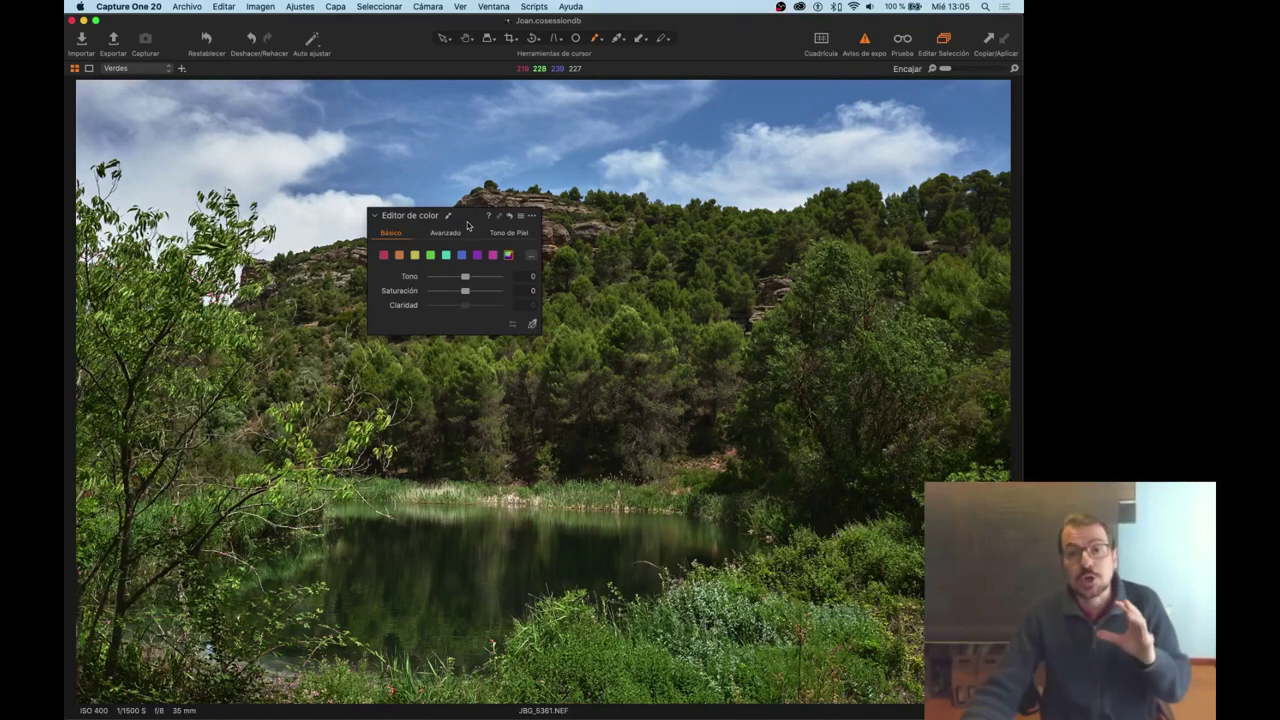
pyautogui.moveTo(469, 218); pyautogui.dragTo(502, 333)
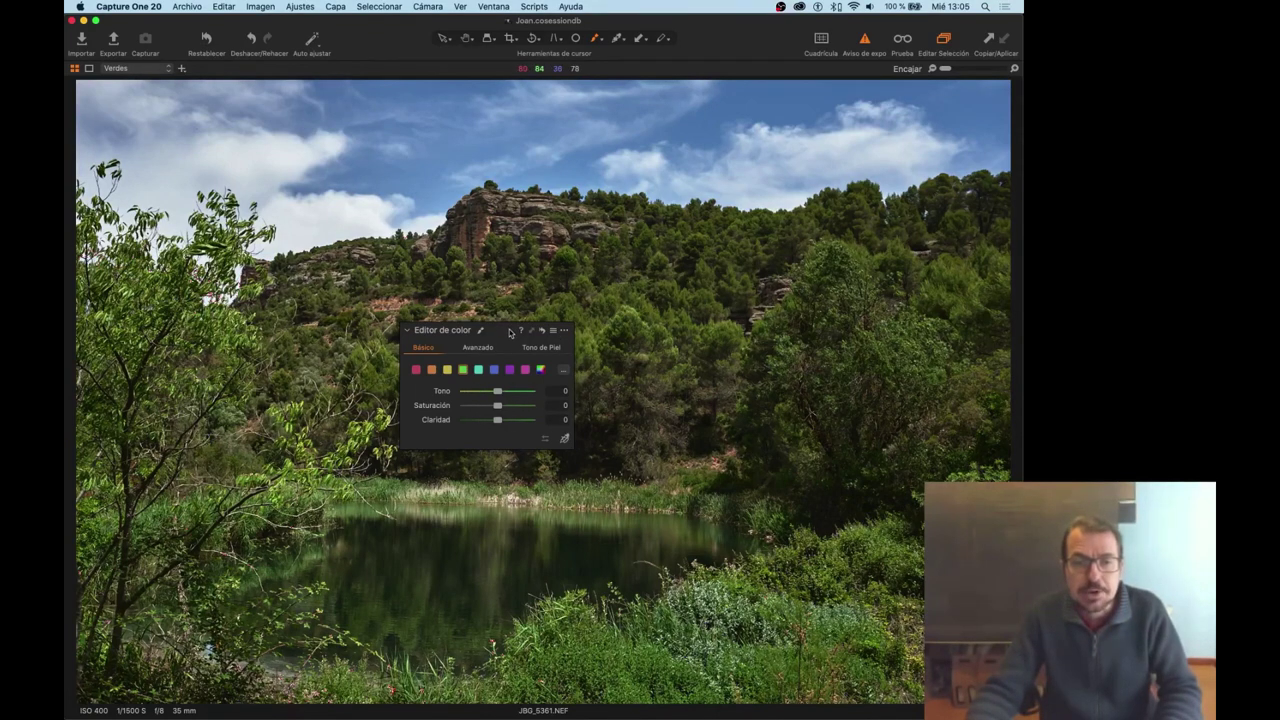
pyautogui.moveTo(510, 332); pyautogui.dragTo(644, 203)
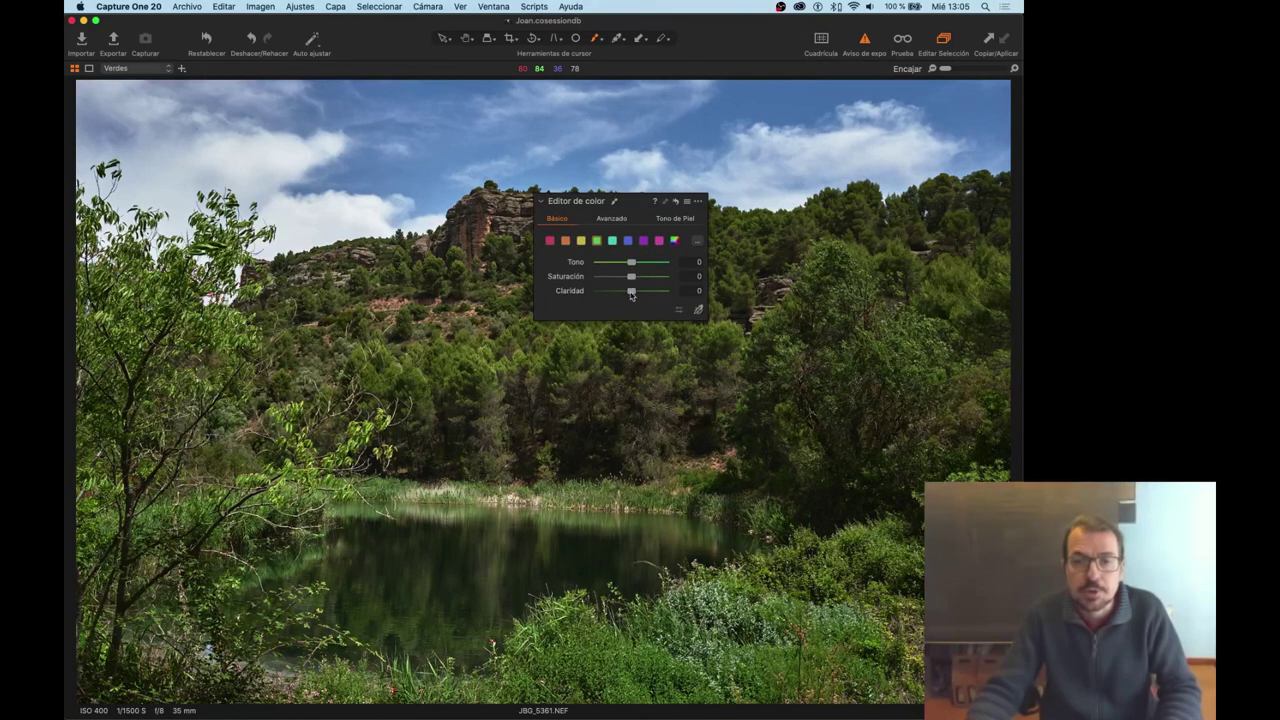
pyautogui.moveTo(620, 291)
pyautogui.mouseDown()
pyautogui.moveTo(590, 291)
pyautogui.moveTo(658, 292)
pyautogui.moveTo(608, 291)
pyautogui.mouseUp()
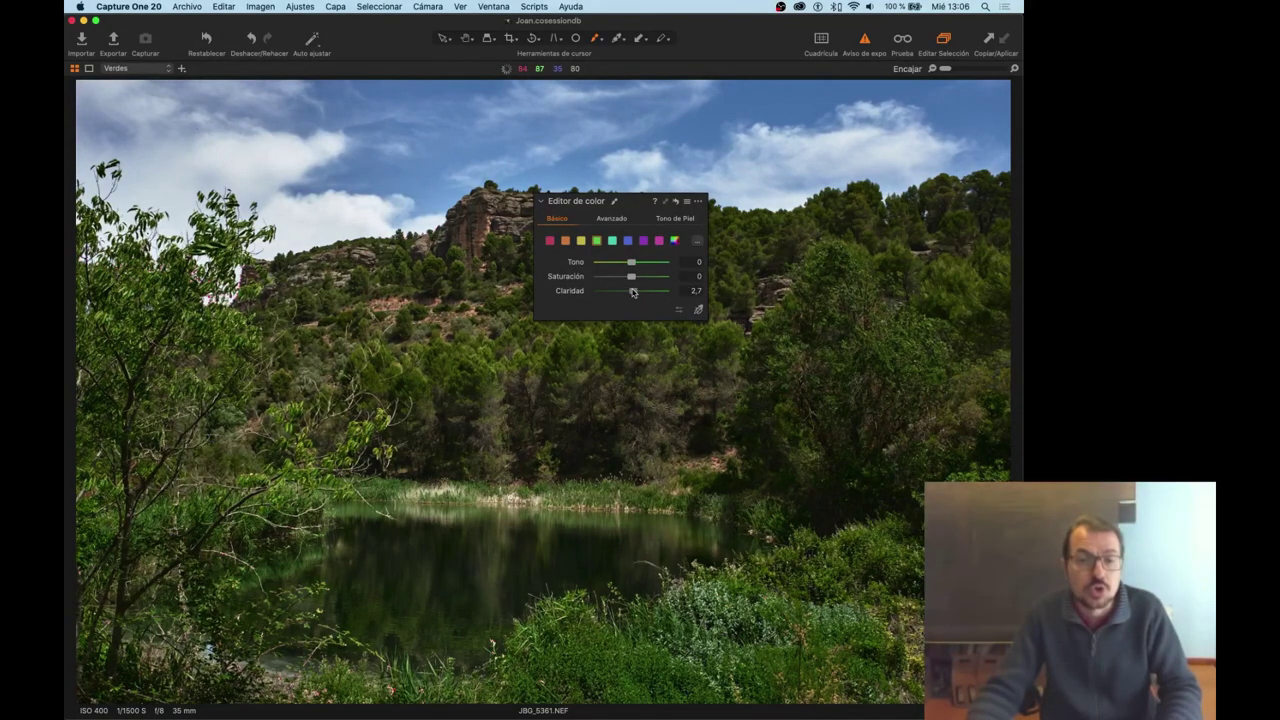
pyautogui.moveTo(632, 292); pyautogui.dragTo(634, 292)
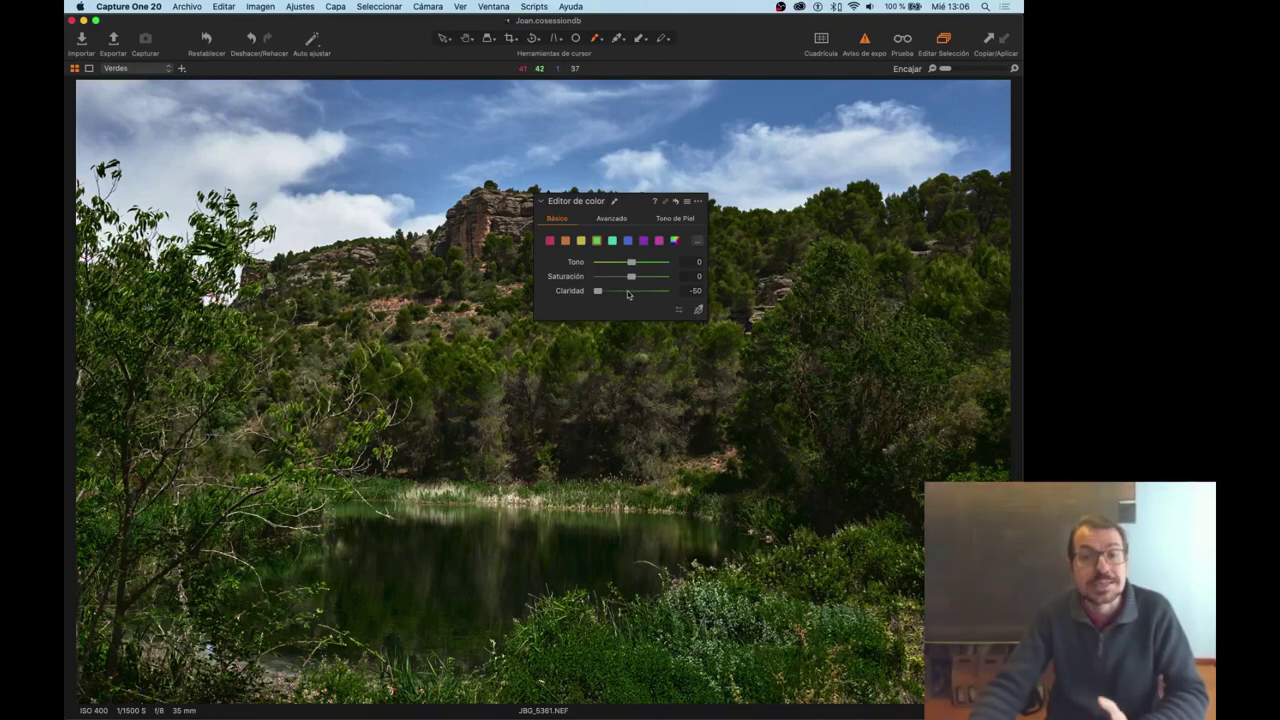
pyautogui.moveTo(598, 291); pyautogui.dragTo(634, 296)
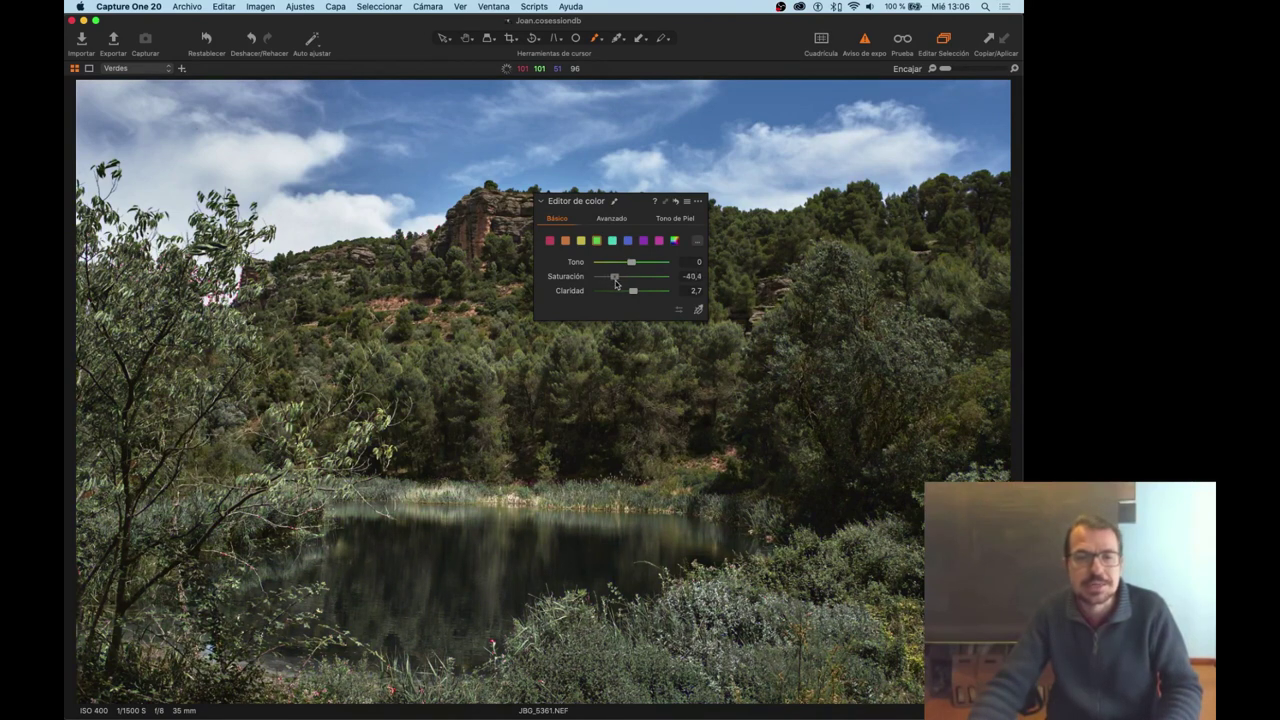
# Try several saturation levels for the greens, settling at 14.4 with hue at -30.
pyautogui.moveTo(616, 277); pyautogui.dragTo(628, 277)
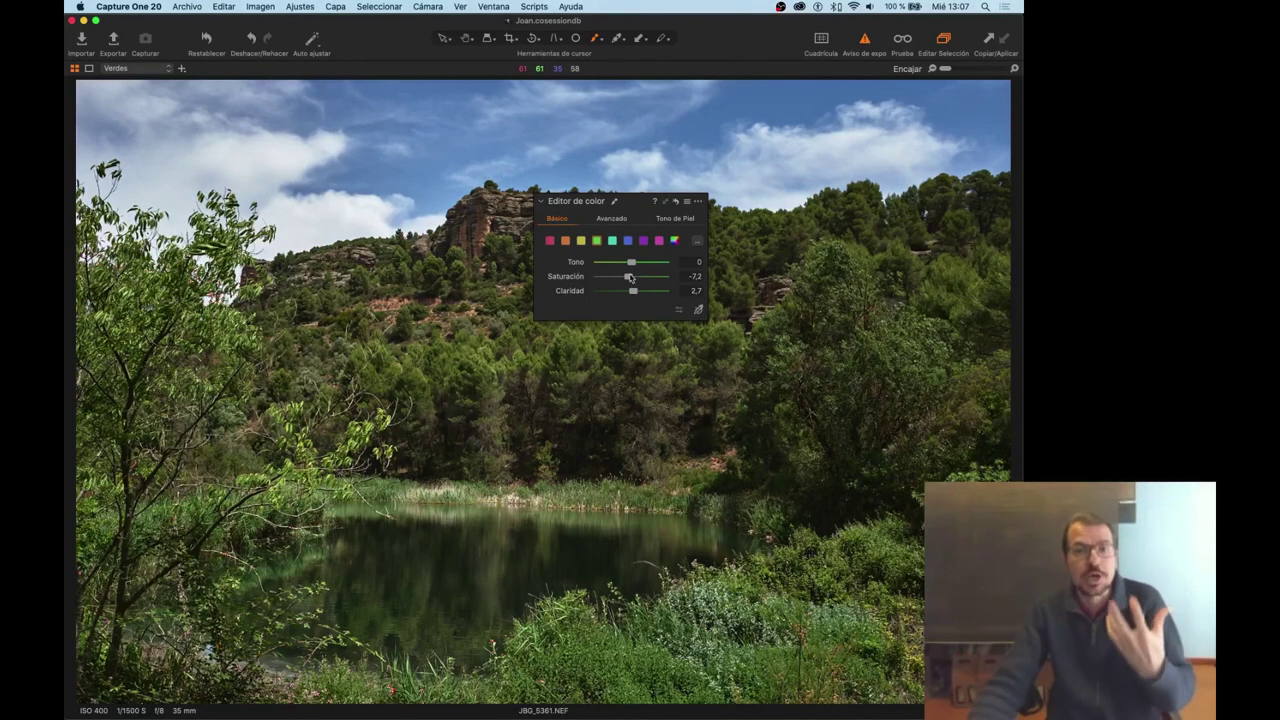
pyautogui.moveTo(629, 278); pyautogui.dragTo(631, 278)
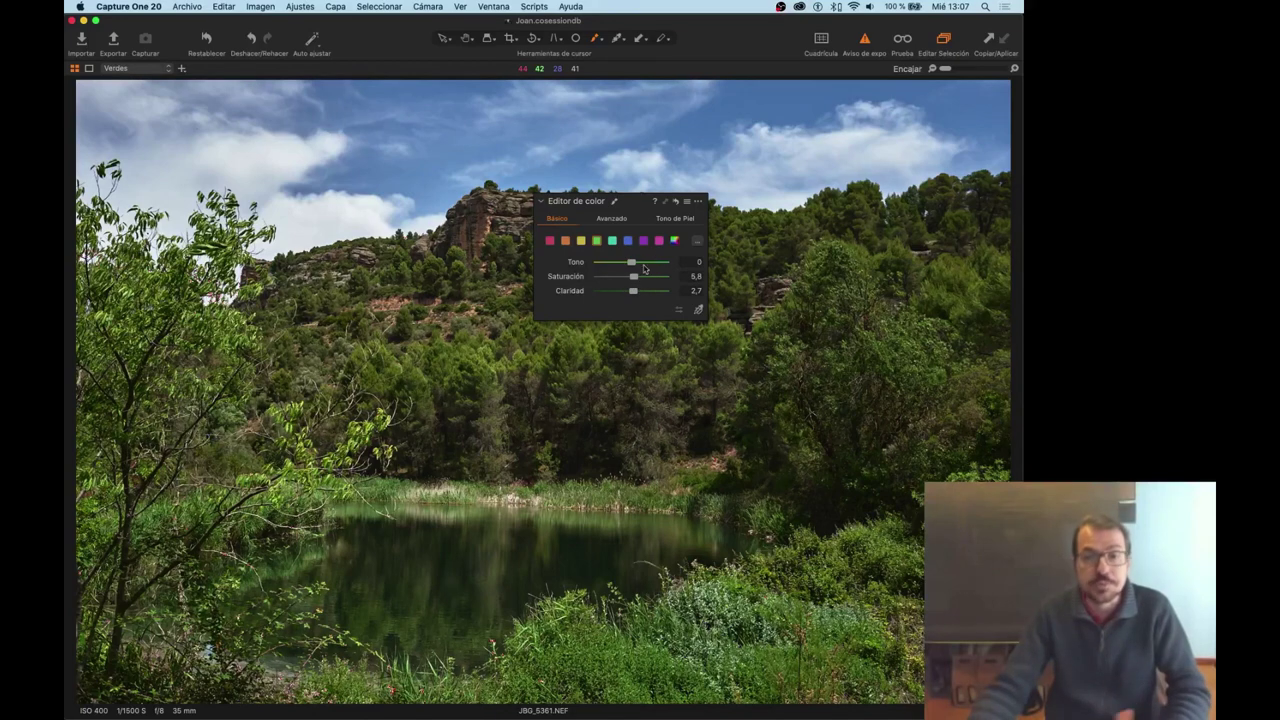
pyautogui.moveTo(633, 276); pyautogui.dragTo(665, 276)
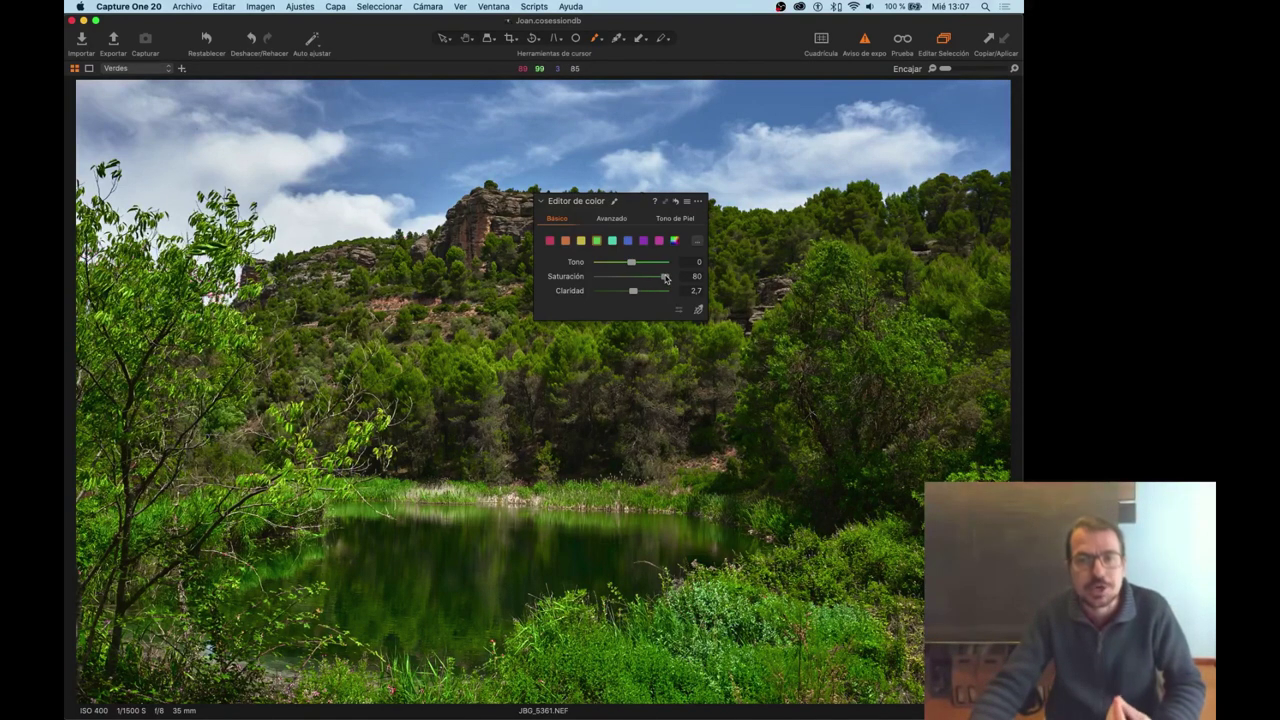
pyautogui.moveTo(666, 277); pyautogui.dragTo(629, 277)
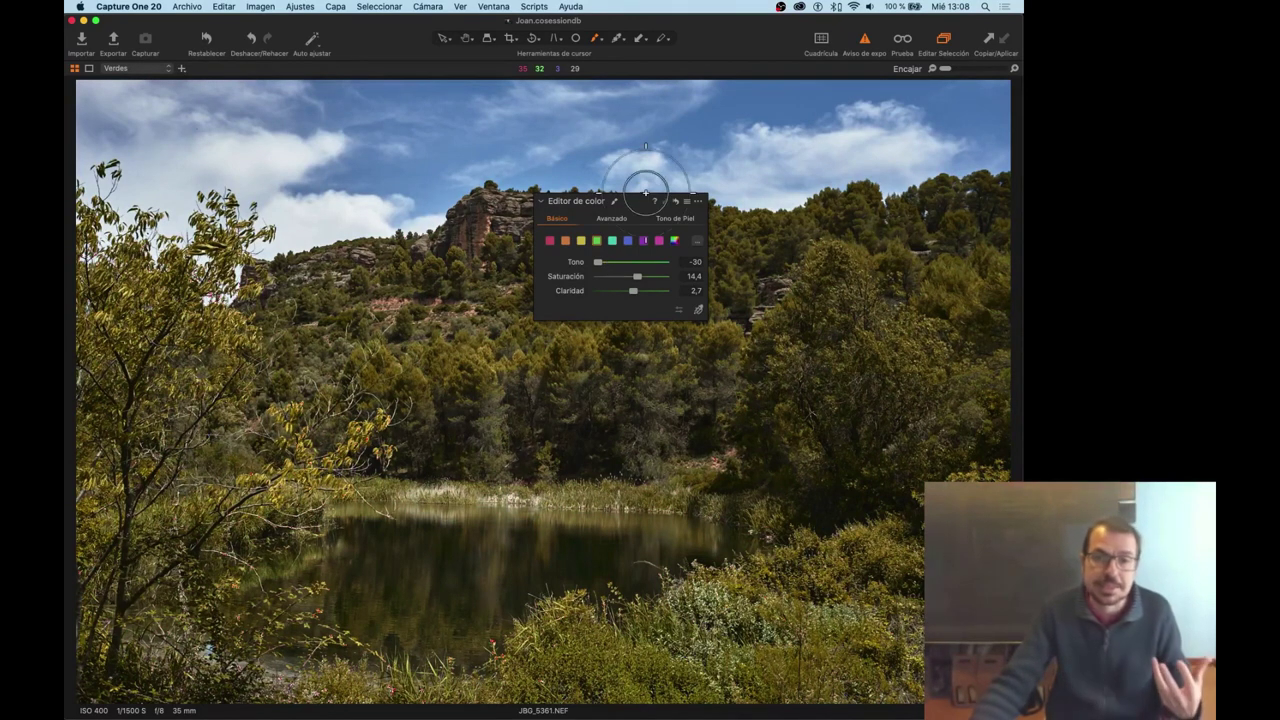
# Move the Color Editor to the top right and set the greens' hue to 2.7.
pyautogui.moveTo(638, 202); pyautogui.dragTo(793, 105)
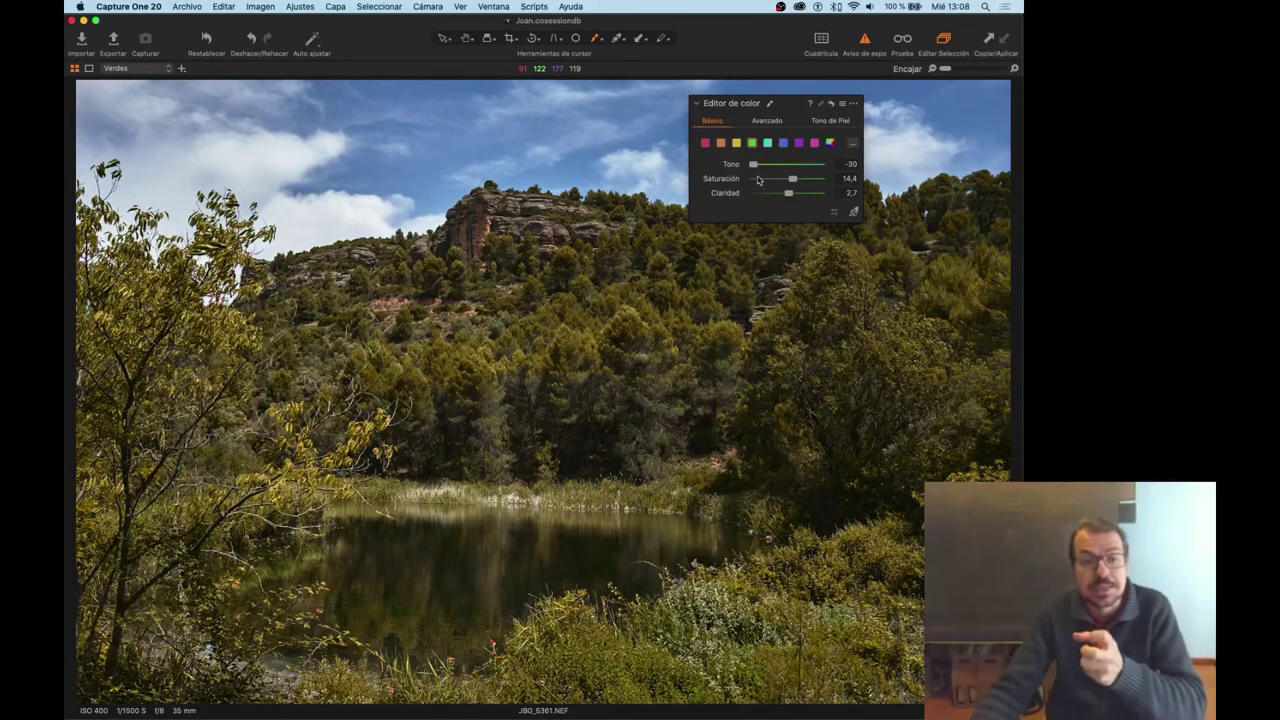
pyautogui.moveTo(755, 170); pyautogui.dragTo(758, 169)
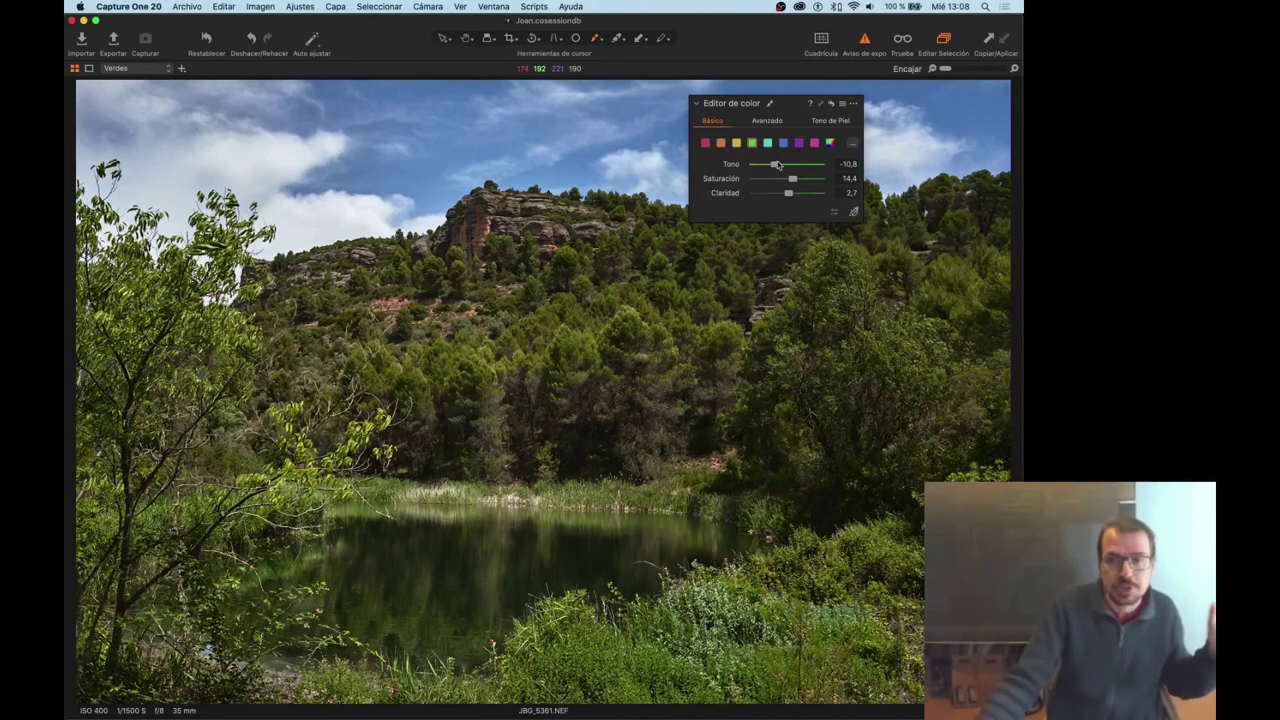
pyautogui.moveTo(778, 165); pyautogui.dragTo(789, 168)
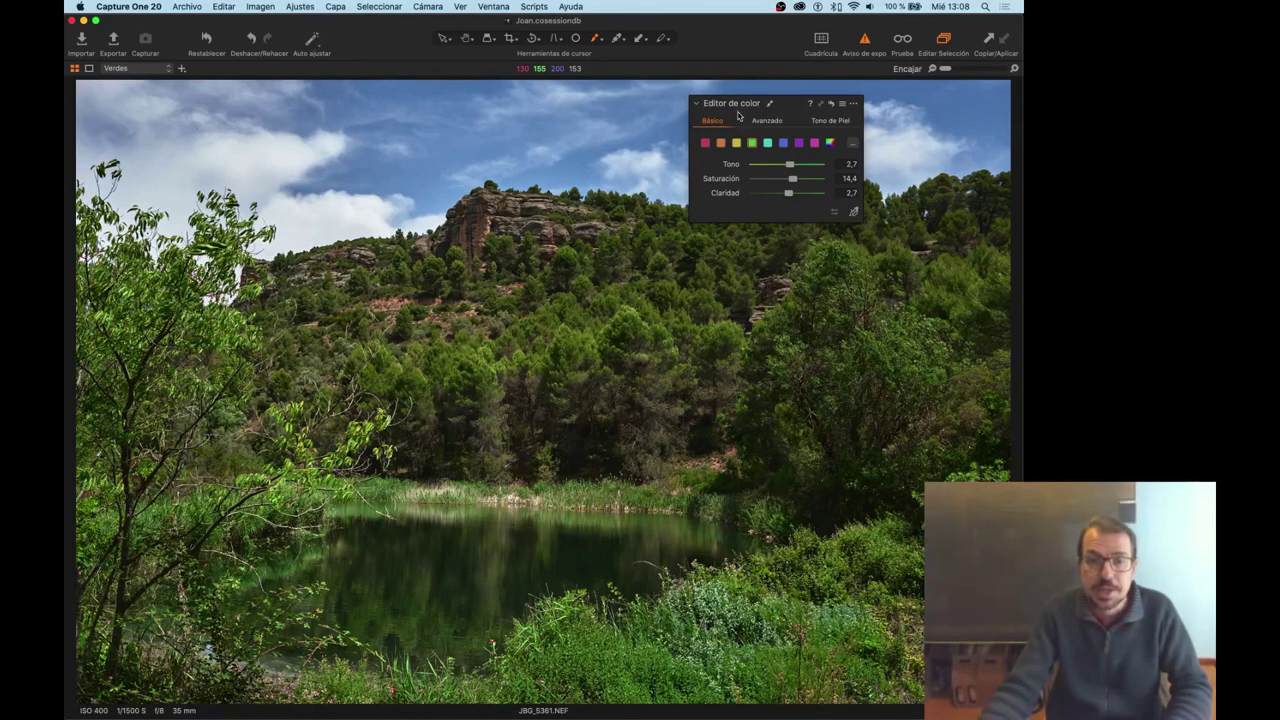
# Flick the Verdes layer off and on several times to compare, then set its opacity to 85%.
pyautogui.press('super+t')
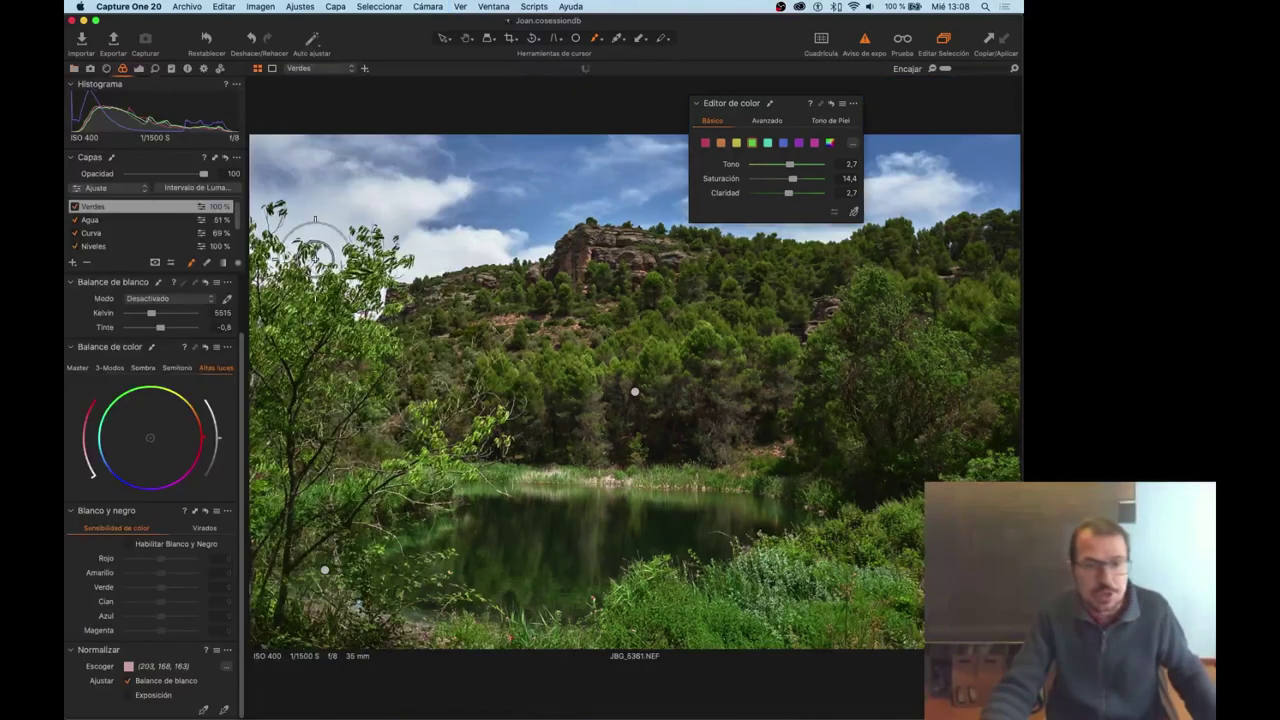
pyautogui.moveTo(764, 115)
pyautogui.mouseDown()
pyautogui.moveTo(531, 242)
pyautogui.moveTo(179, 283)
pyautogui.mouseUp()
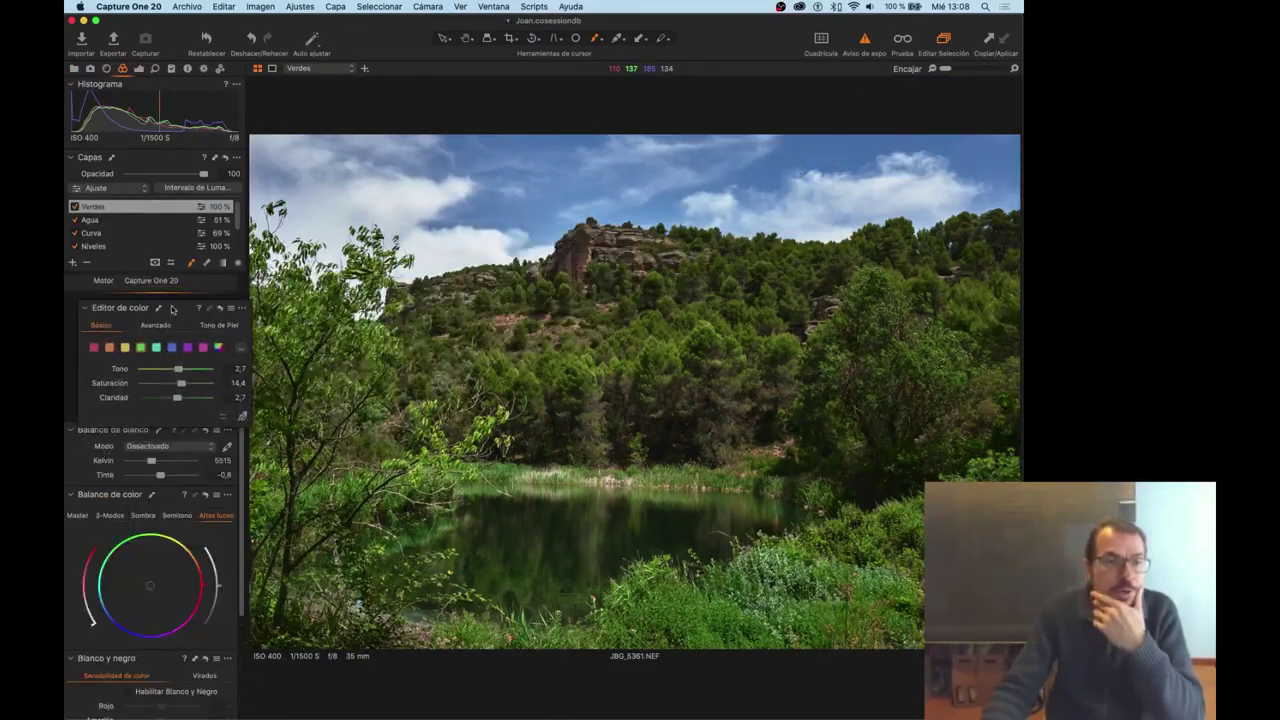
pyautogui.click(74, 206)
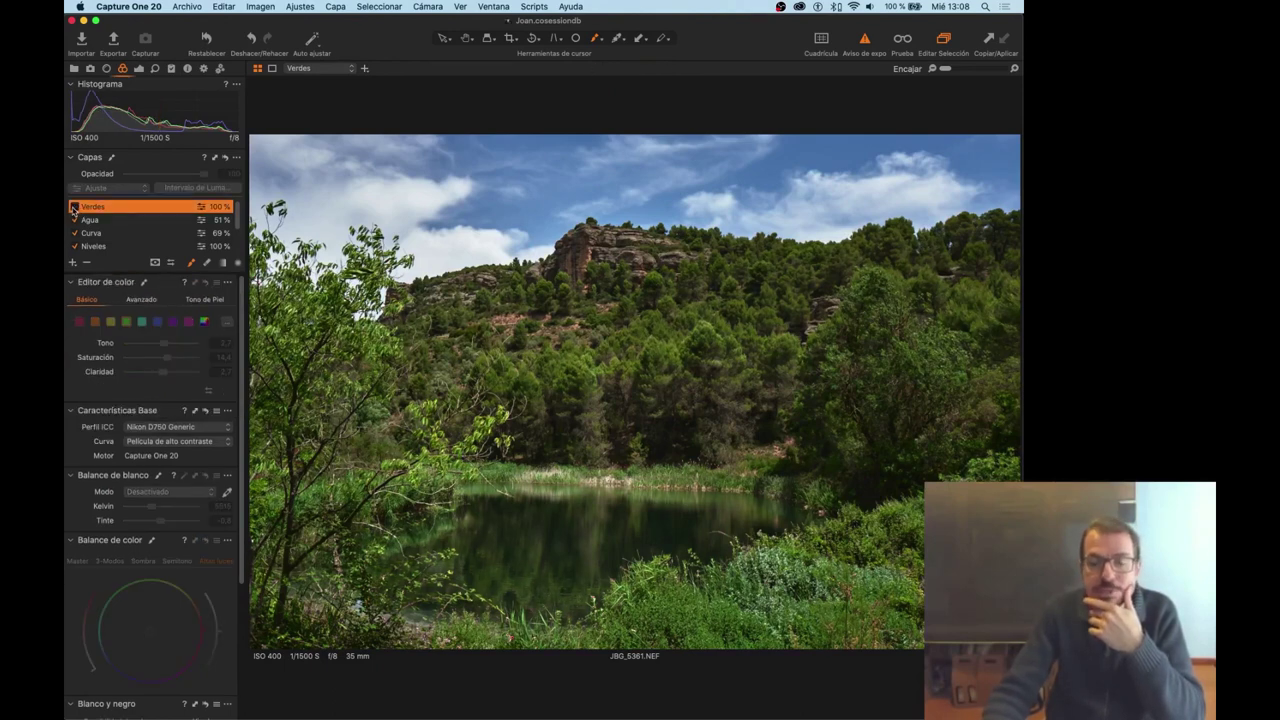
pyautogui.click(74, 206)
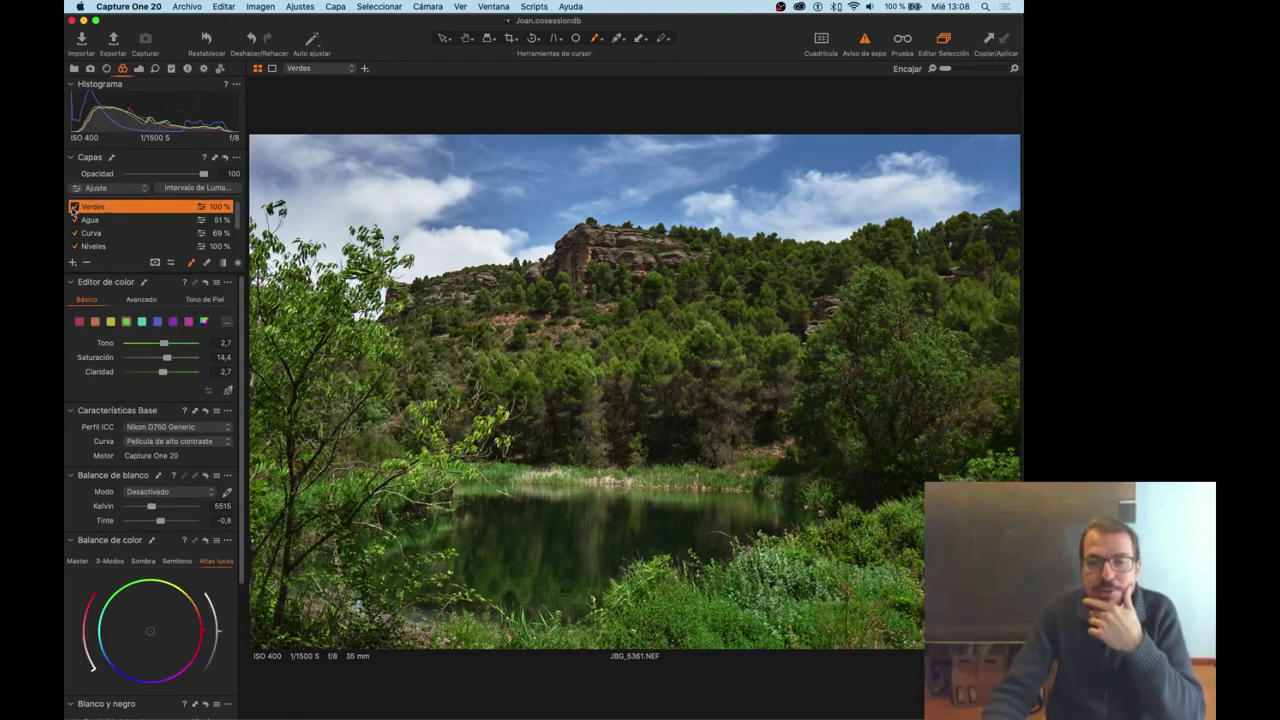
pyautogui.click(74, 206)
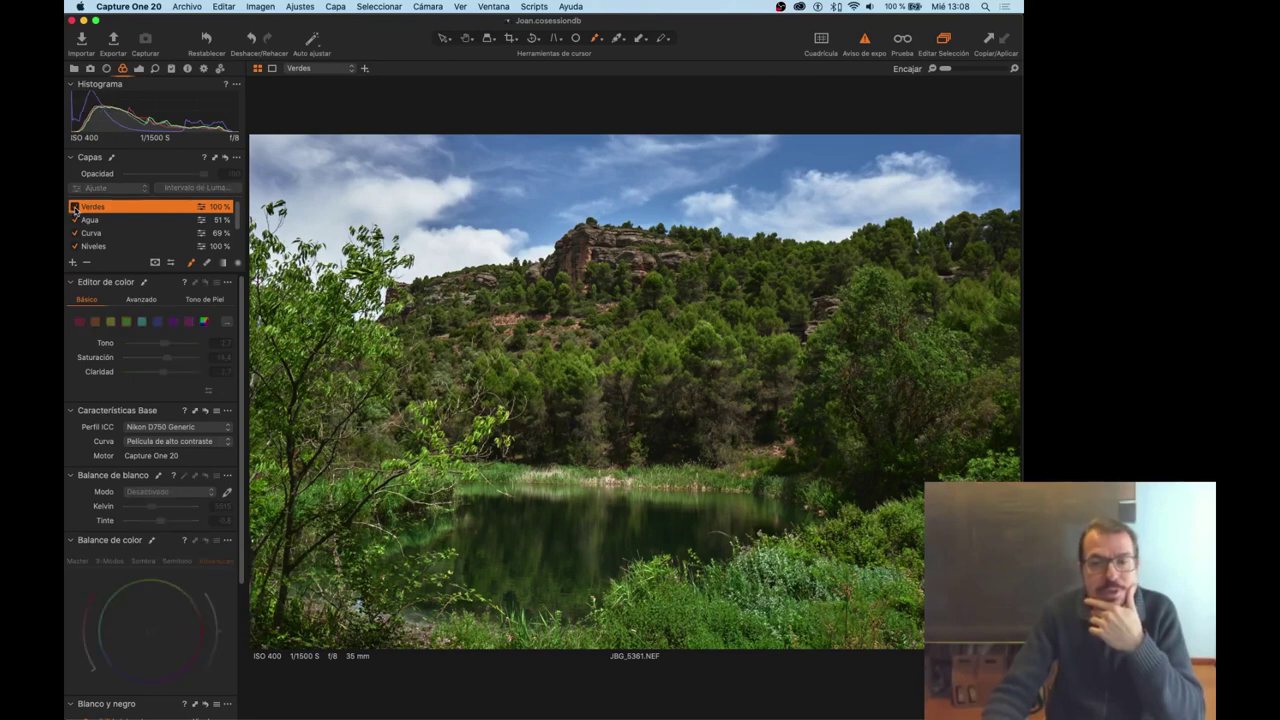
pyautogui.click(74, 206)
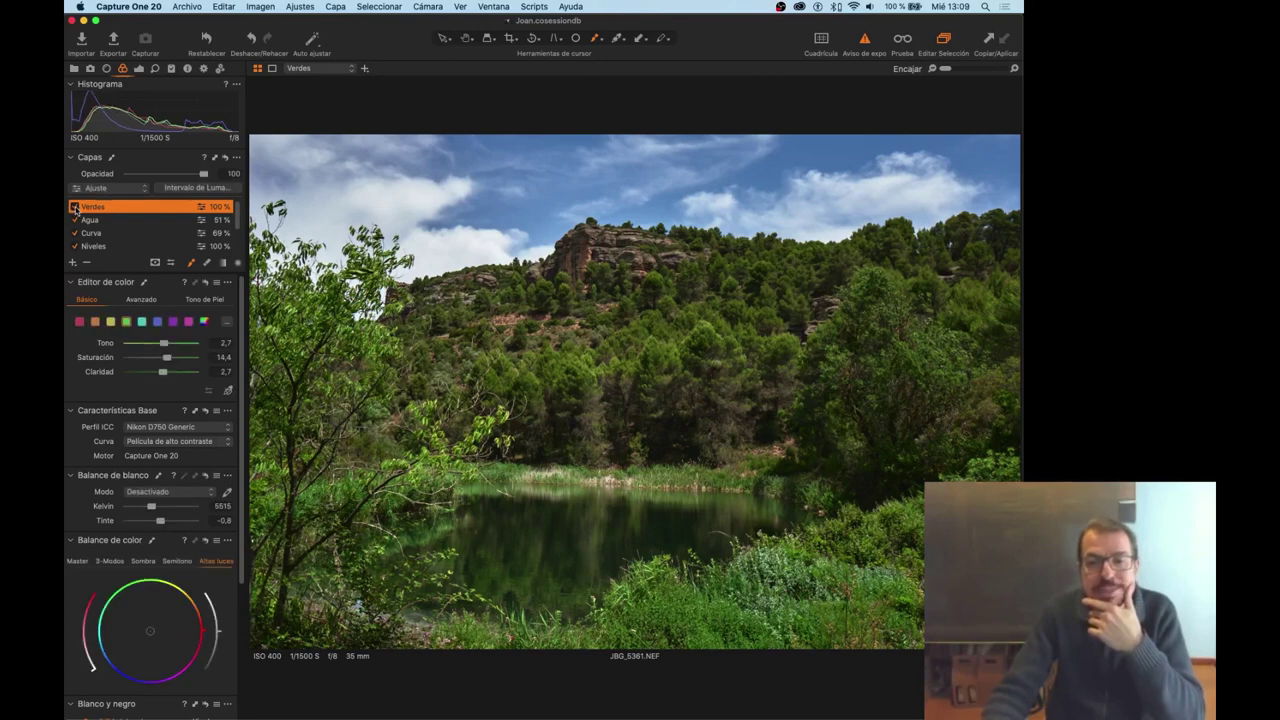
pyautogui.click(74, 206)
pyautogui.click(74, 206)
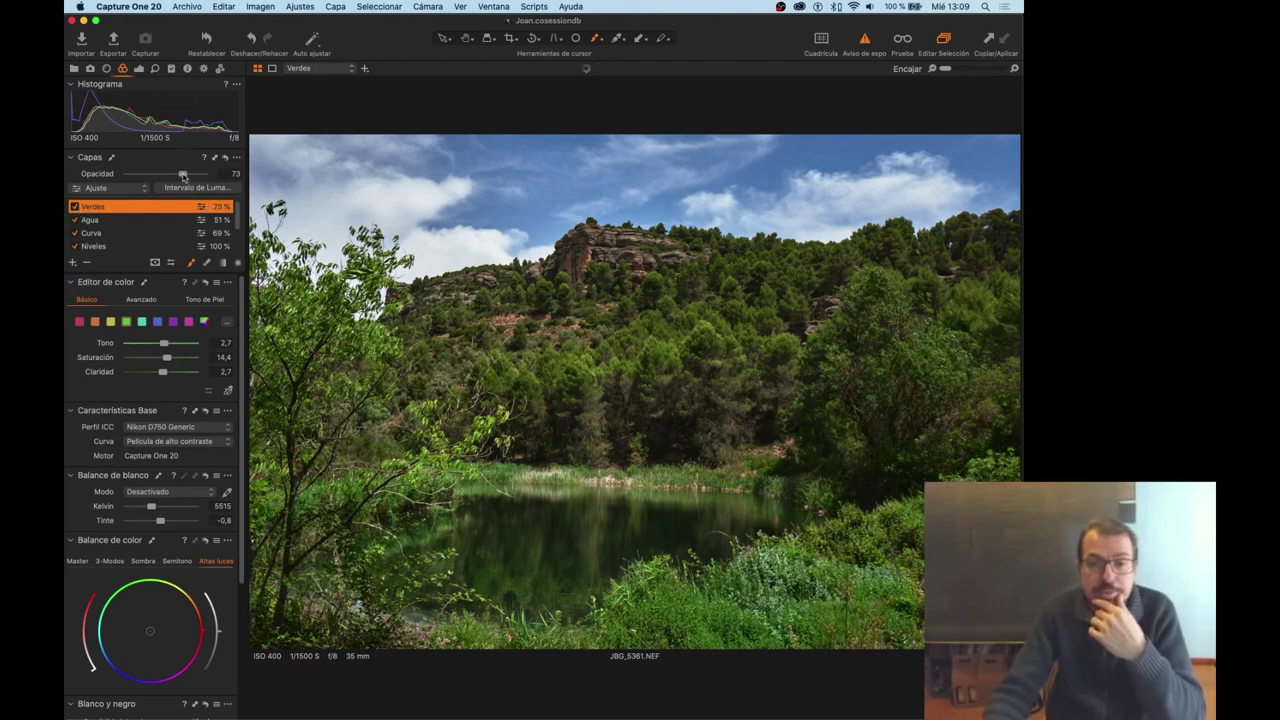
pyautogui.moveTo(183, 174)
pyautogui.mouseDown()
pyautogui.moveTo(149, 174)
pyautogui.moveTo(193, 176)
pyautogui.mouseUp()
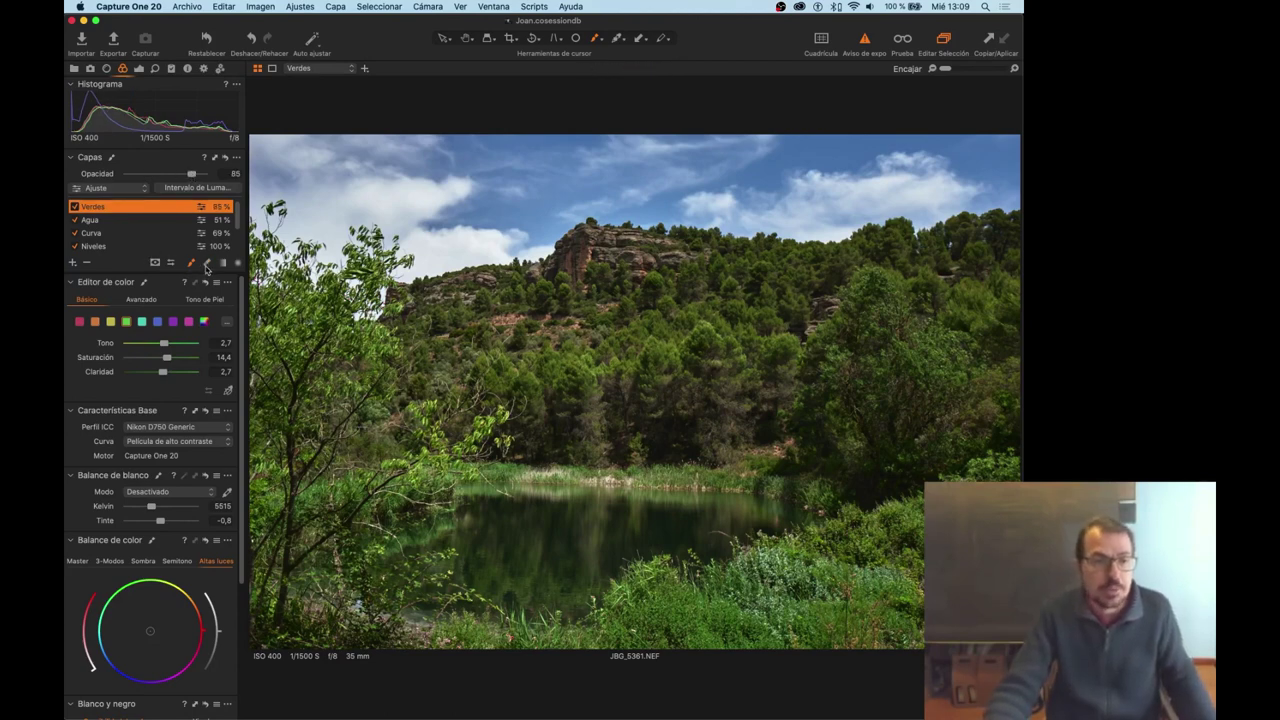
# Add a new filled adjustment layer named 'Azul'.
pyautogui.click(72, 263)
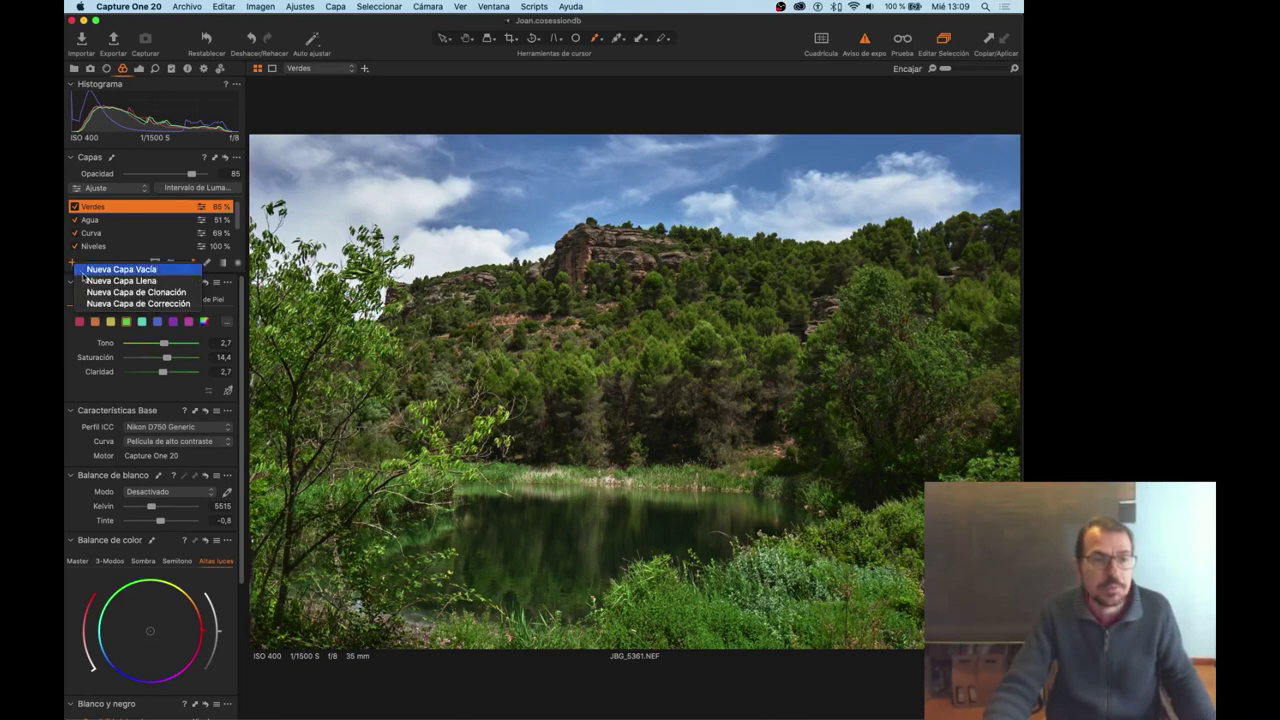
pyautogui.click(87, 283)
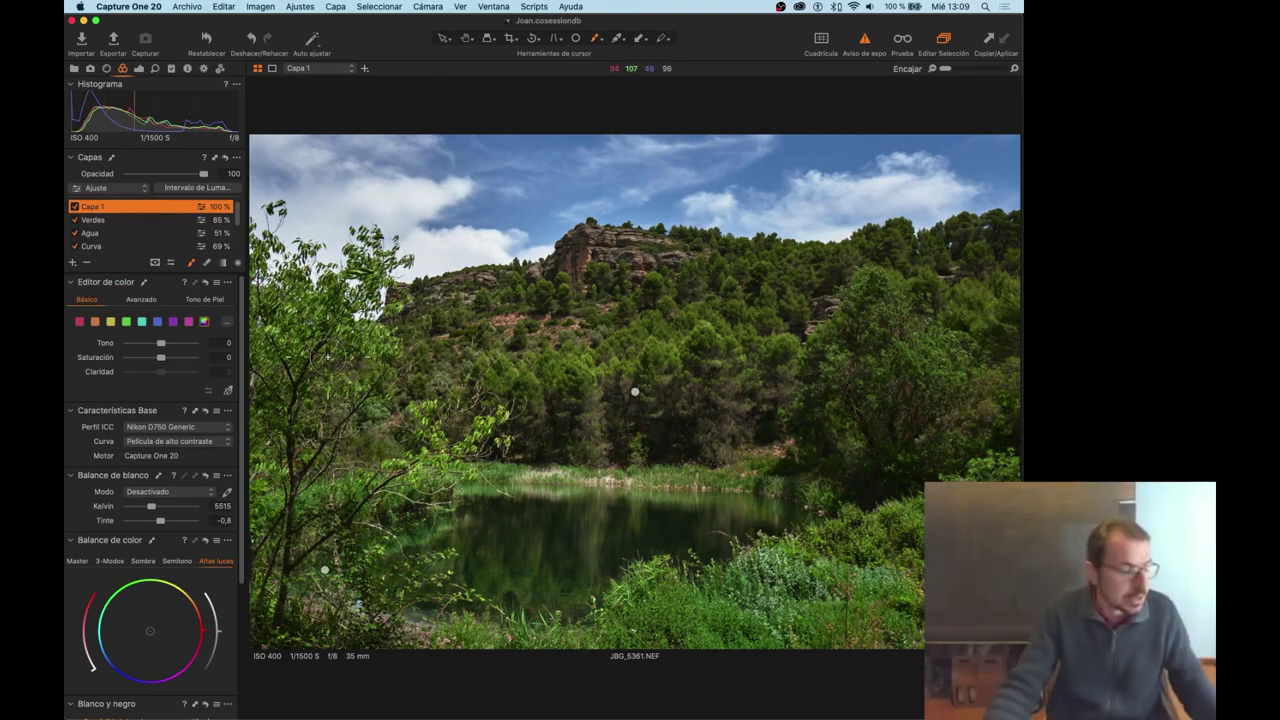
pyautogui.doubleClick(103, 208)
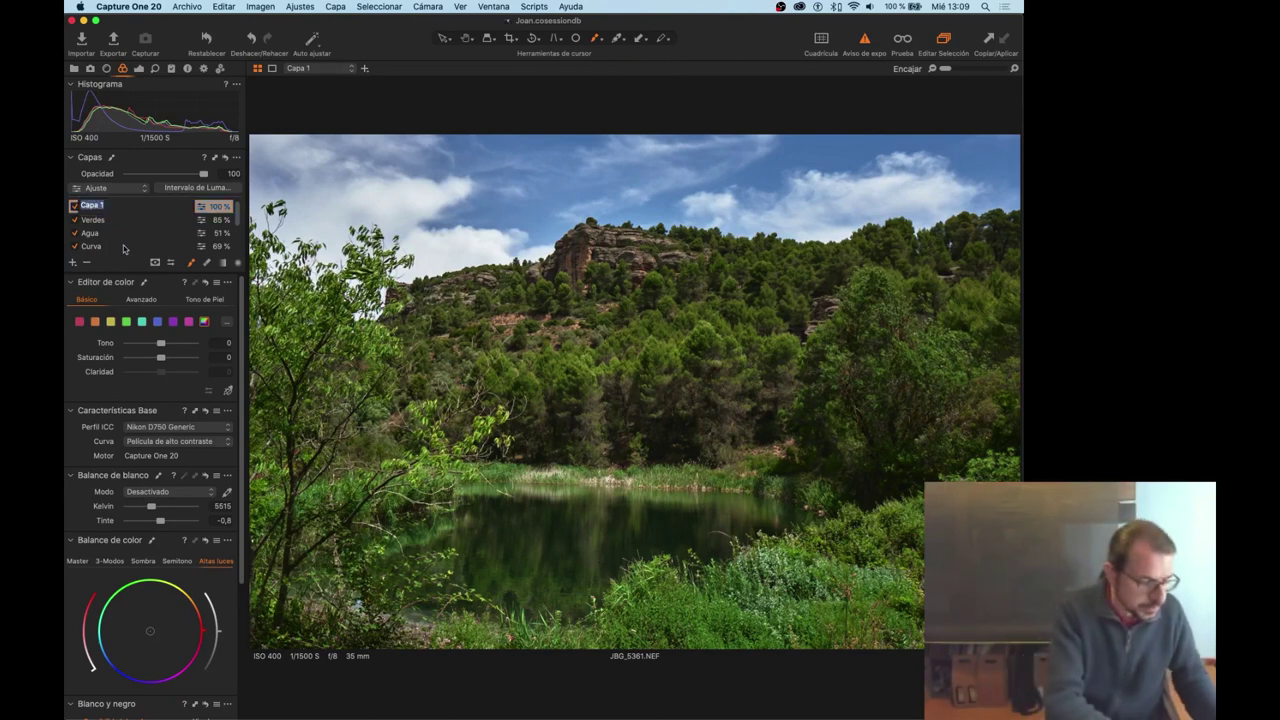
pyautogui.write('Ci')
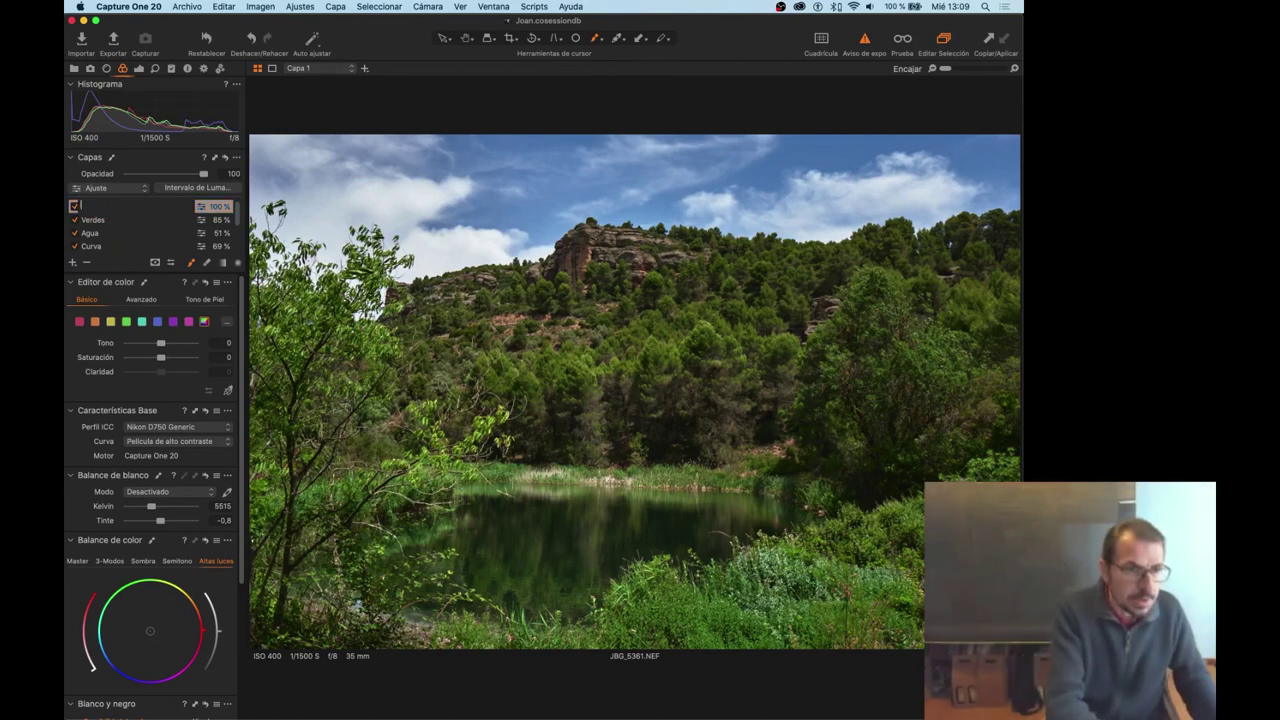
pyautogui.write('ul')
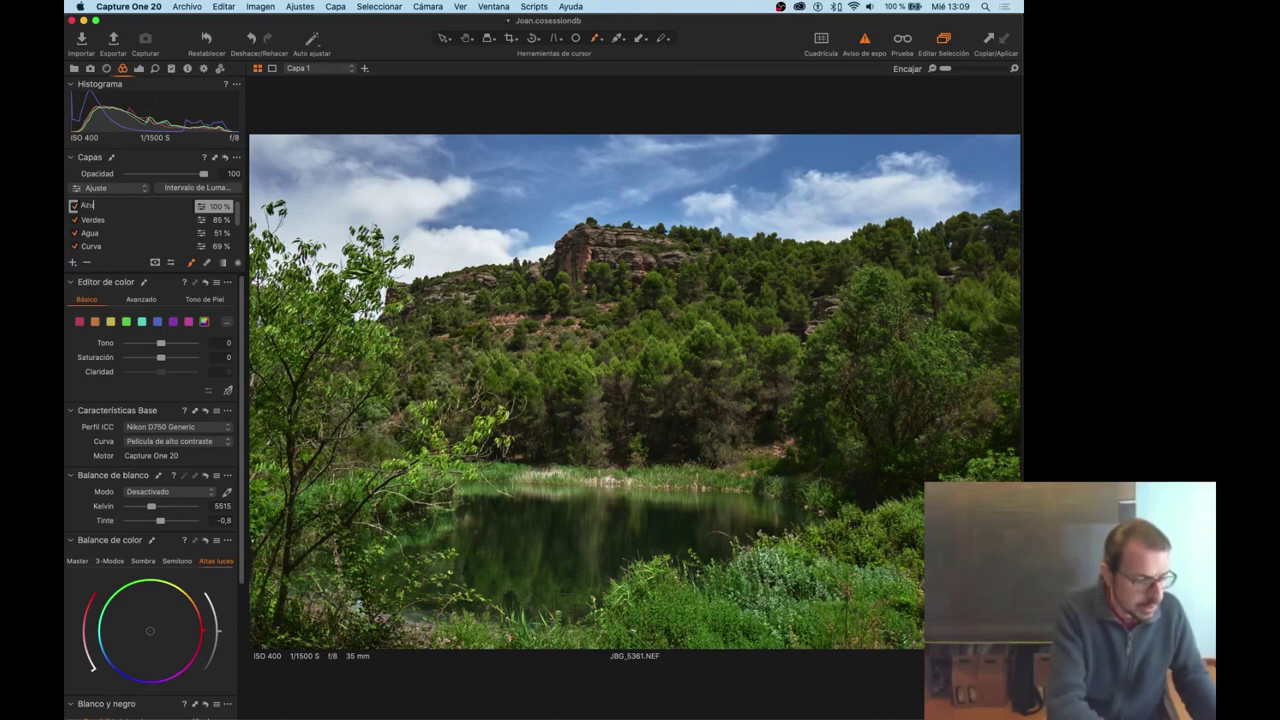
pyautogui.press('Return')
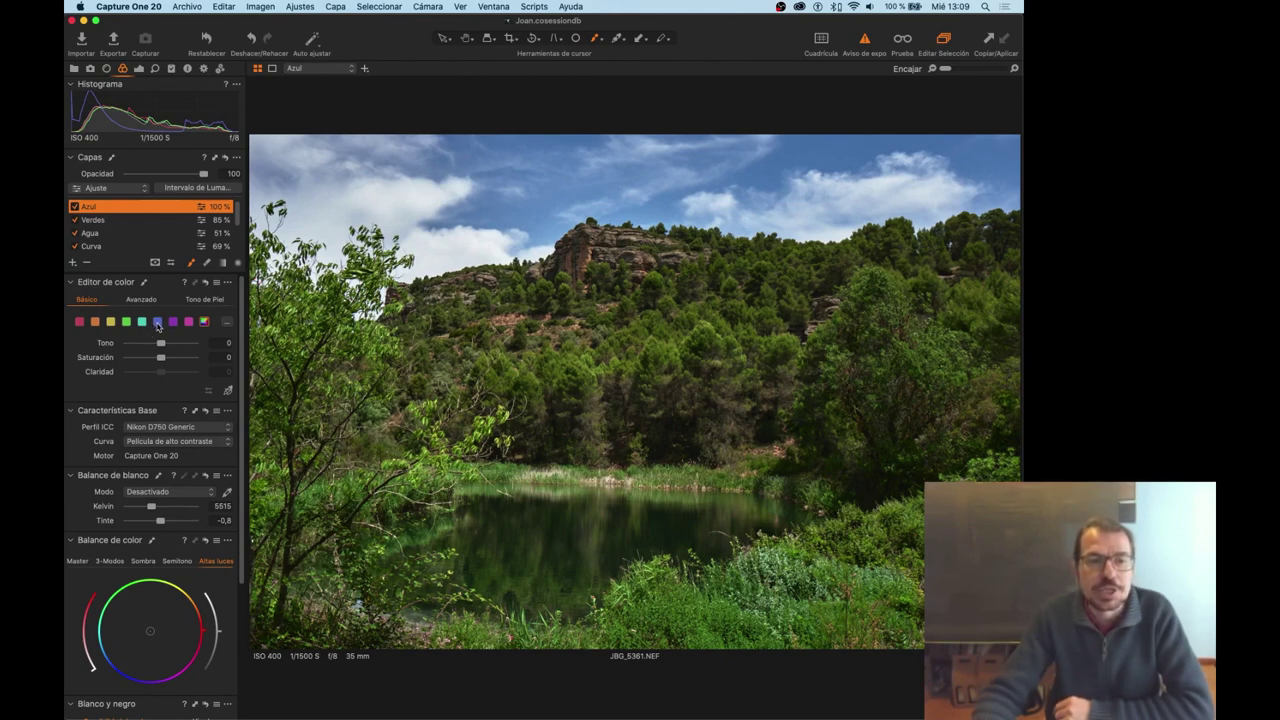
# Select the blue range in the Color Editor, try clarity, reset it to 0, and float the editor.
pyautogui.click(157, 322)
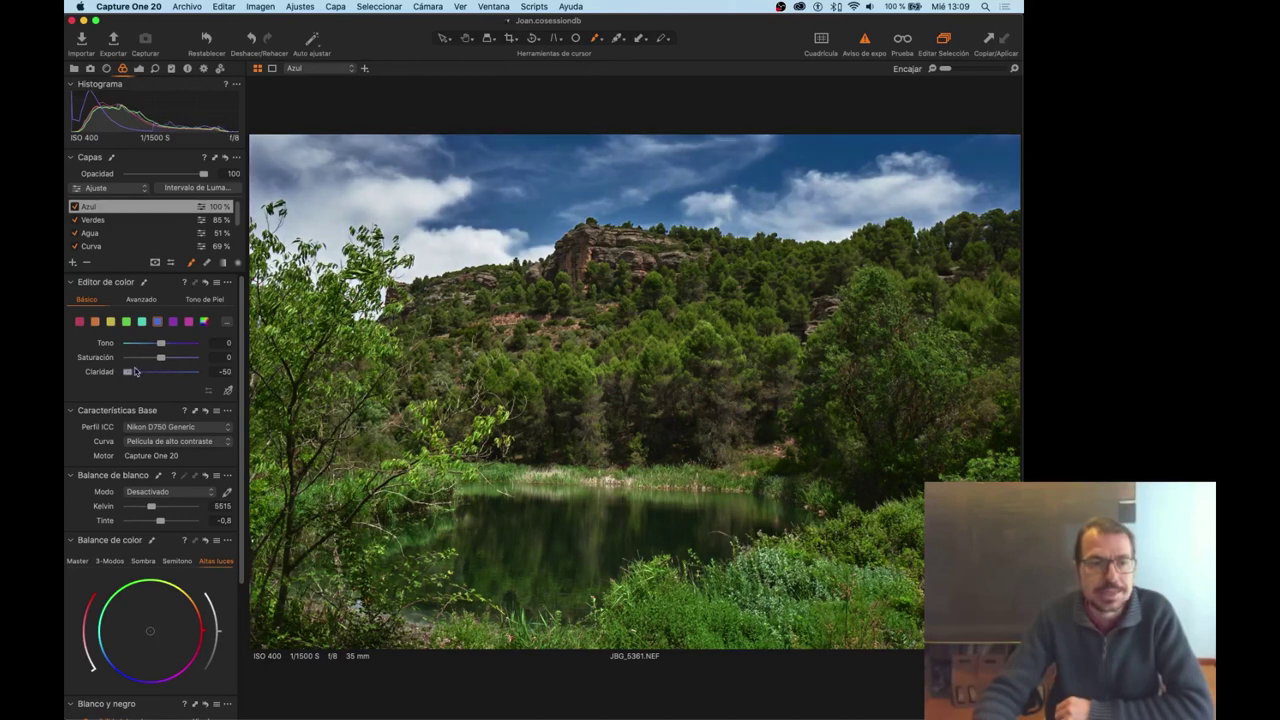
pyautogui.moveTo(188, 377); pyautogui.dragTo(194, 381)
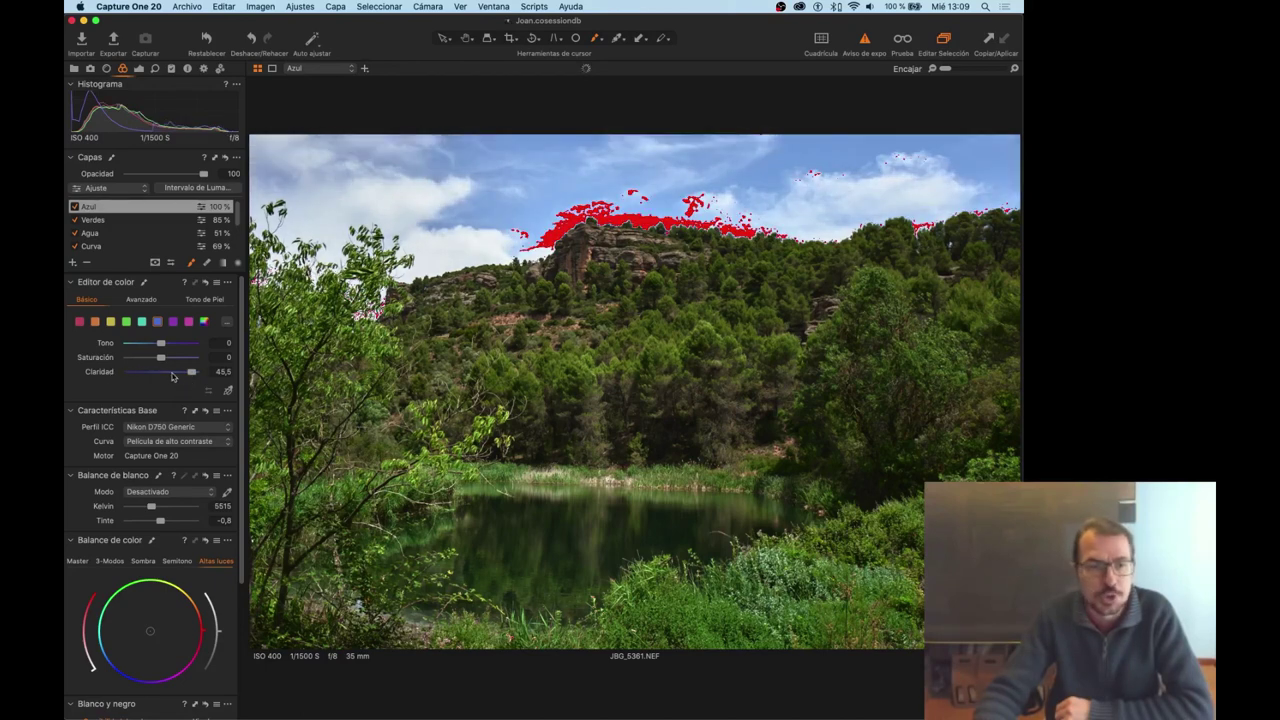
pyautogui.doubleClick(192, 372)
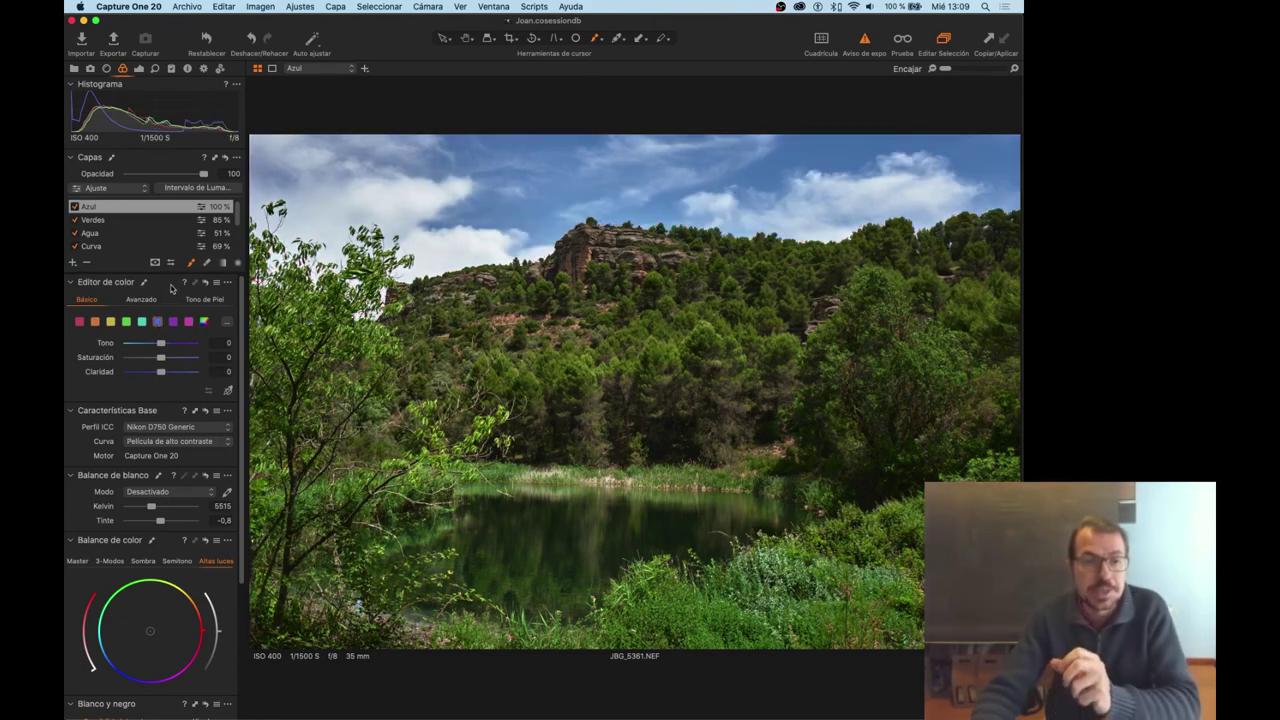
pyautogui.moveTo(188, 290); pyautogui.dragTo(440, 260)
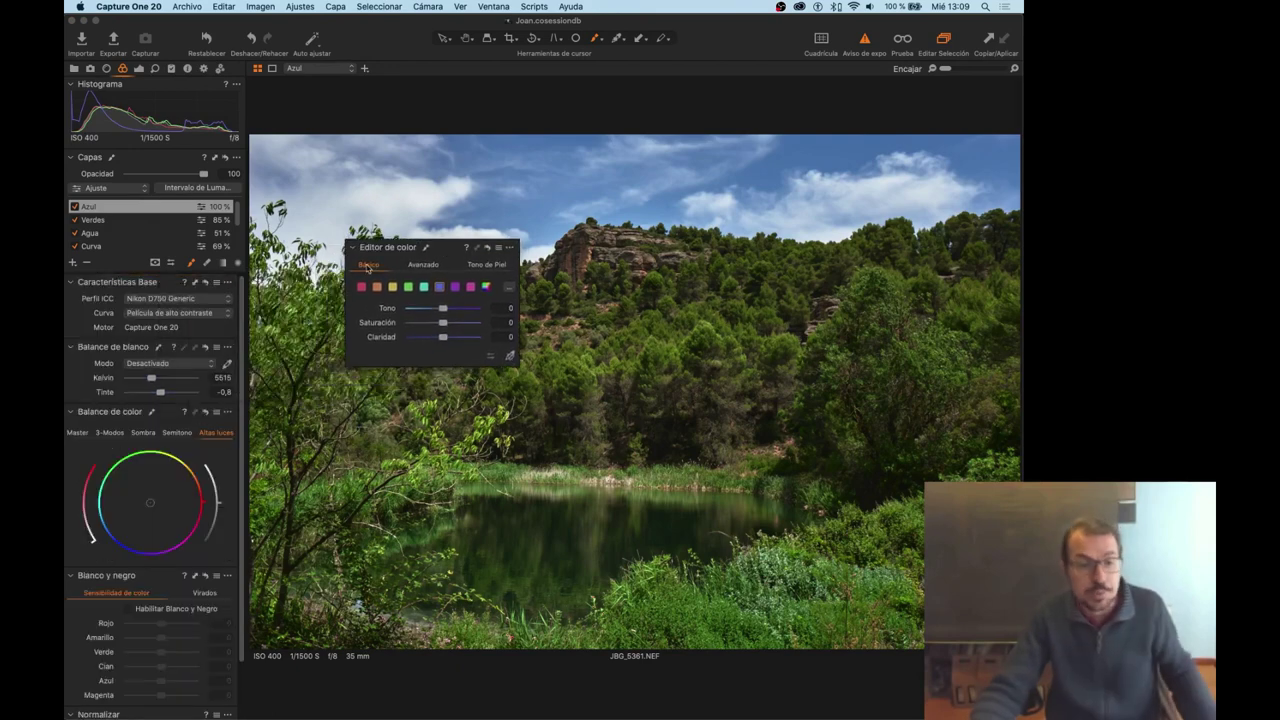
# With tools hidden, lower the blue tones' saturation and shift their hue to 0.5 in the floating Color Editor.
pyautogui.press('super+t')
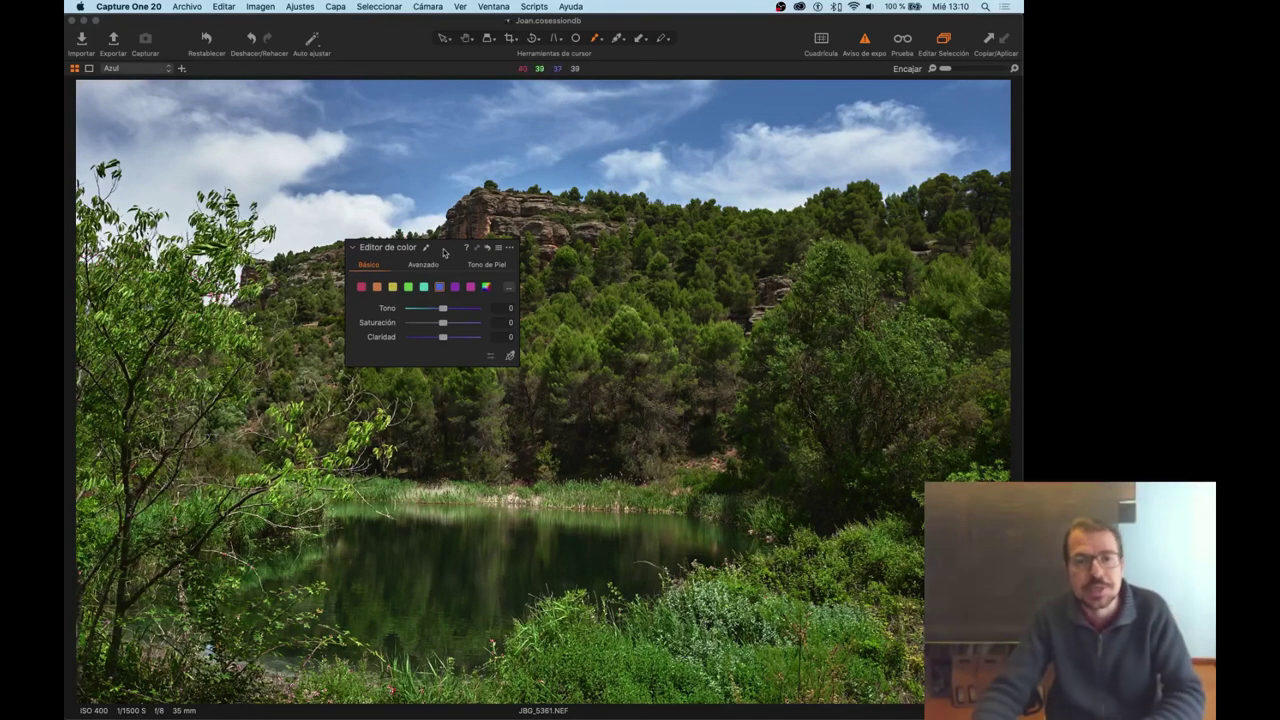
pyautogui.moveTo(421, 268); pyautogui.dragTo(376, 308)
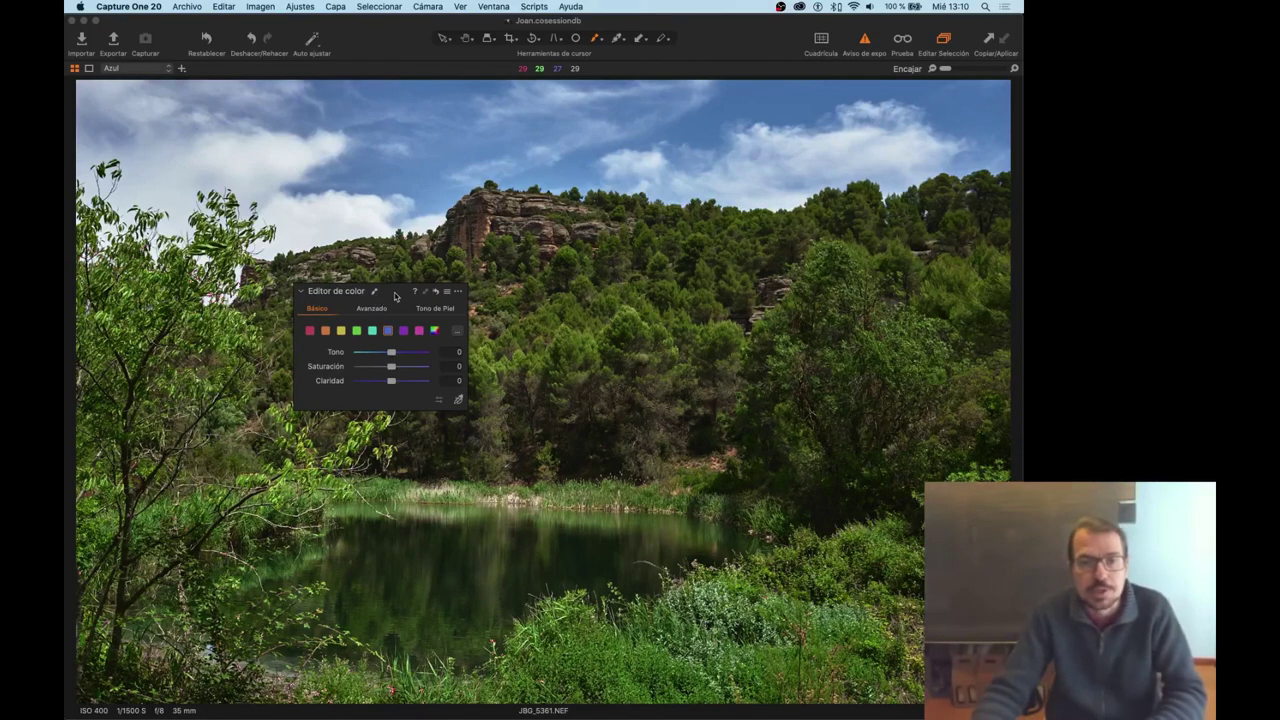
pyautogui.moveTo(394, 297); pyautogui.dragTo(334, 329)
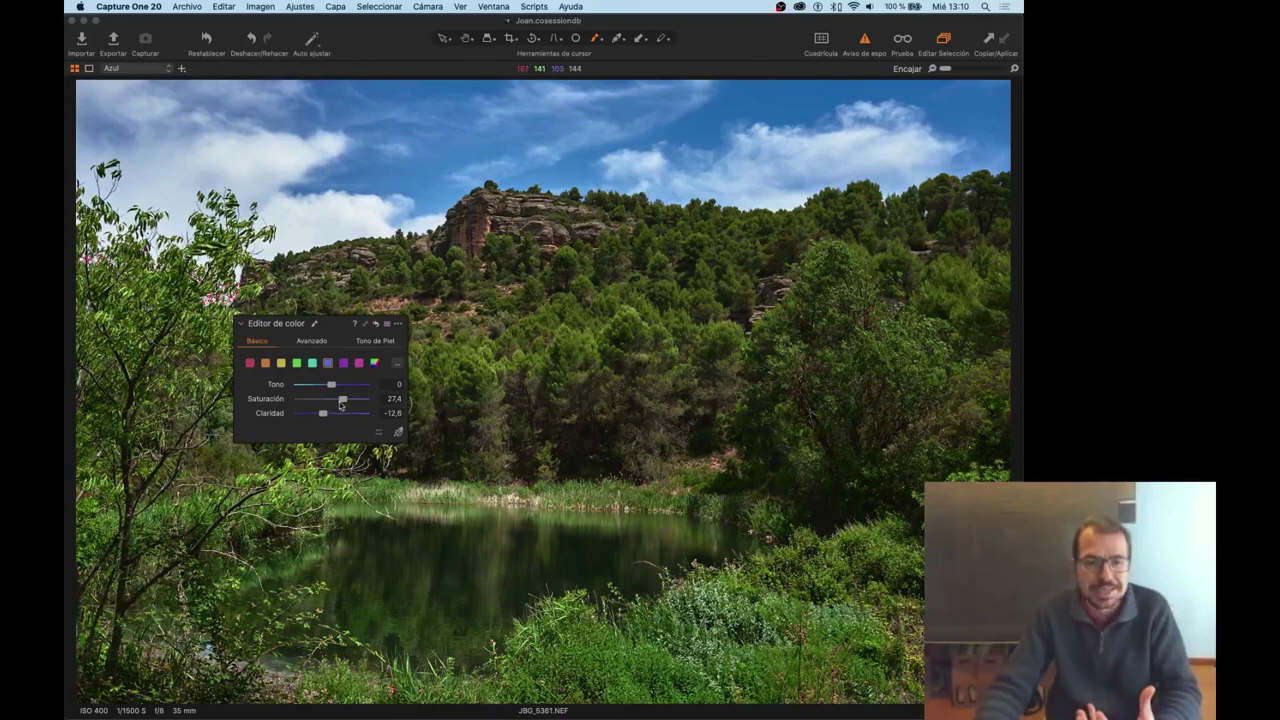
pyautogui.moveTo(343, 399); pyautogui.dragTo(334, 400)
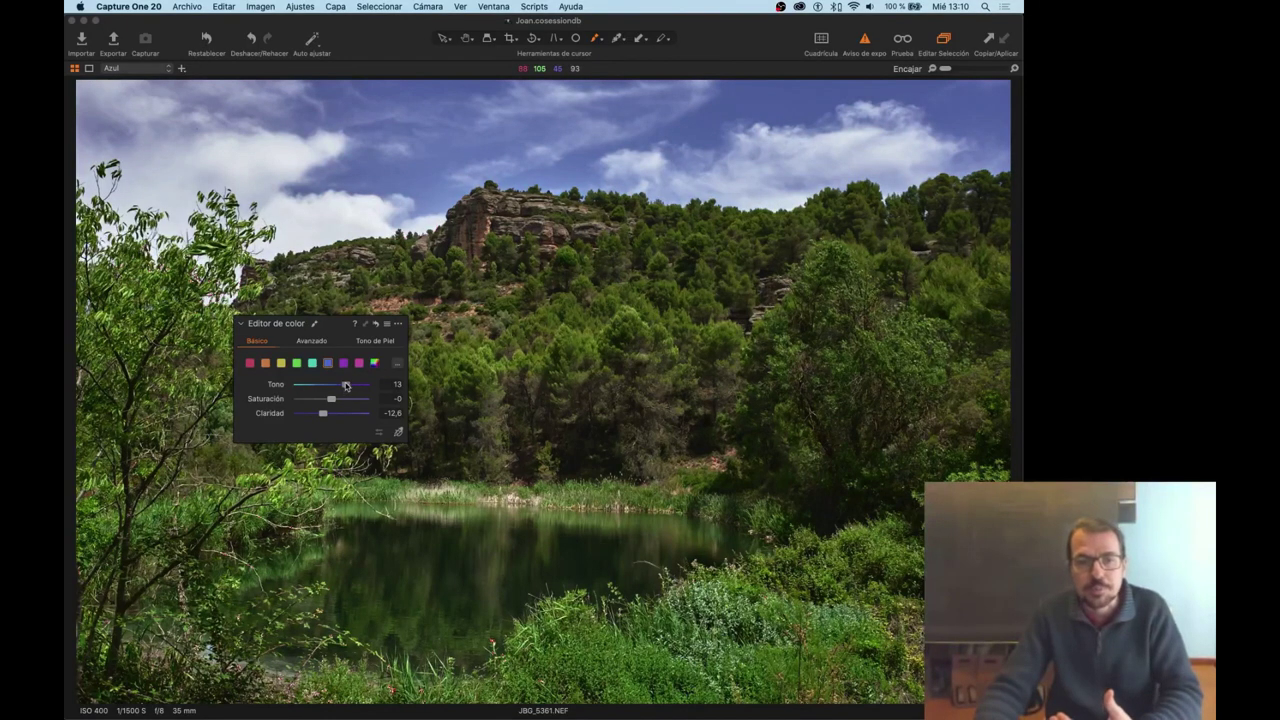
pyautogui.moveTo(346, 386); pyautogui.dragTo(304, 386)
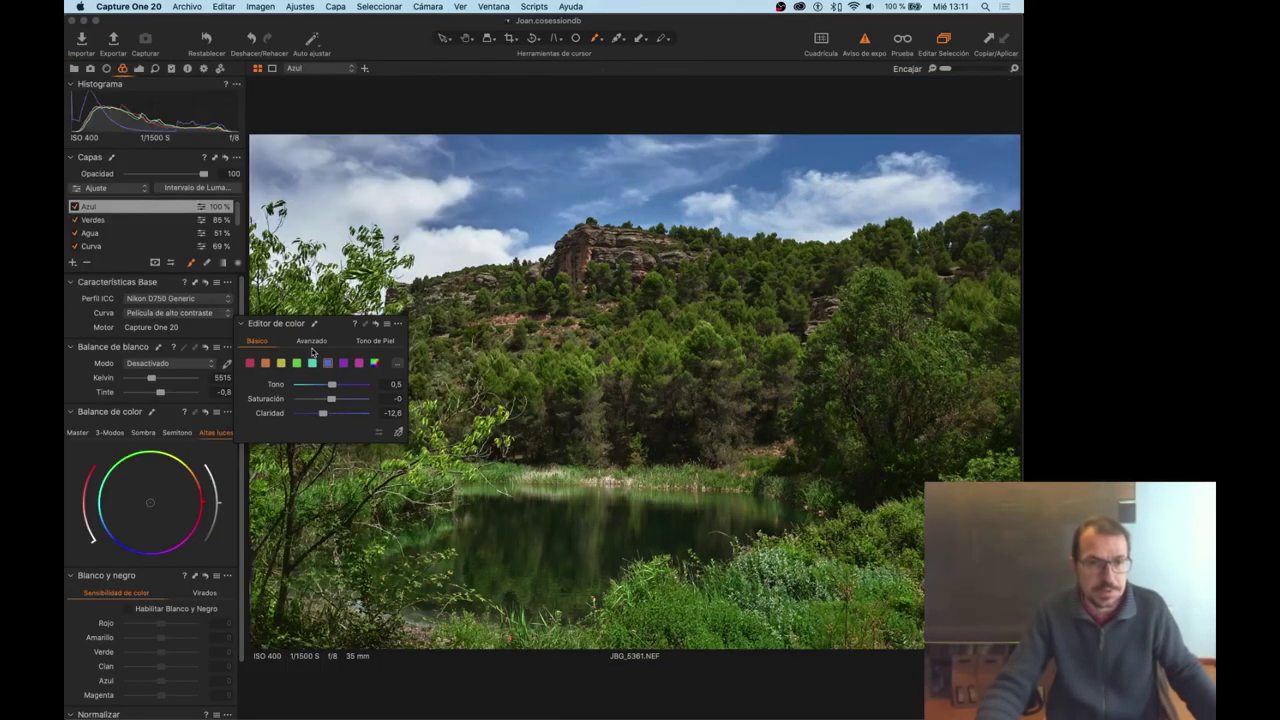
pyautogui.press('alt+super+t')
pyautogui.moveTo(331, 325)
pyautogui.mouseDown()
pyautogui.moveTo(178, 339)
pyautogui.moveTo(149, 213)
pyautogui.mouseUp()
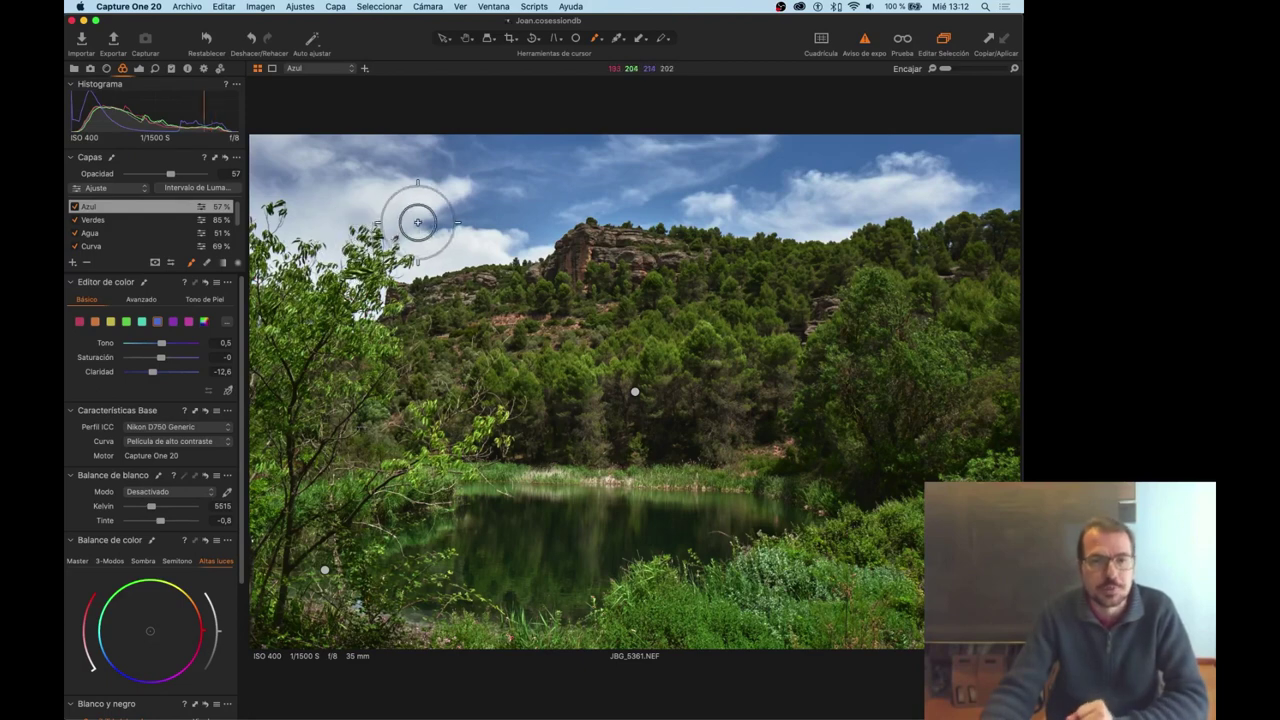
pyautogui.click(72, 263)
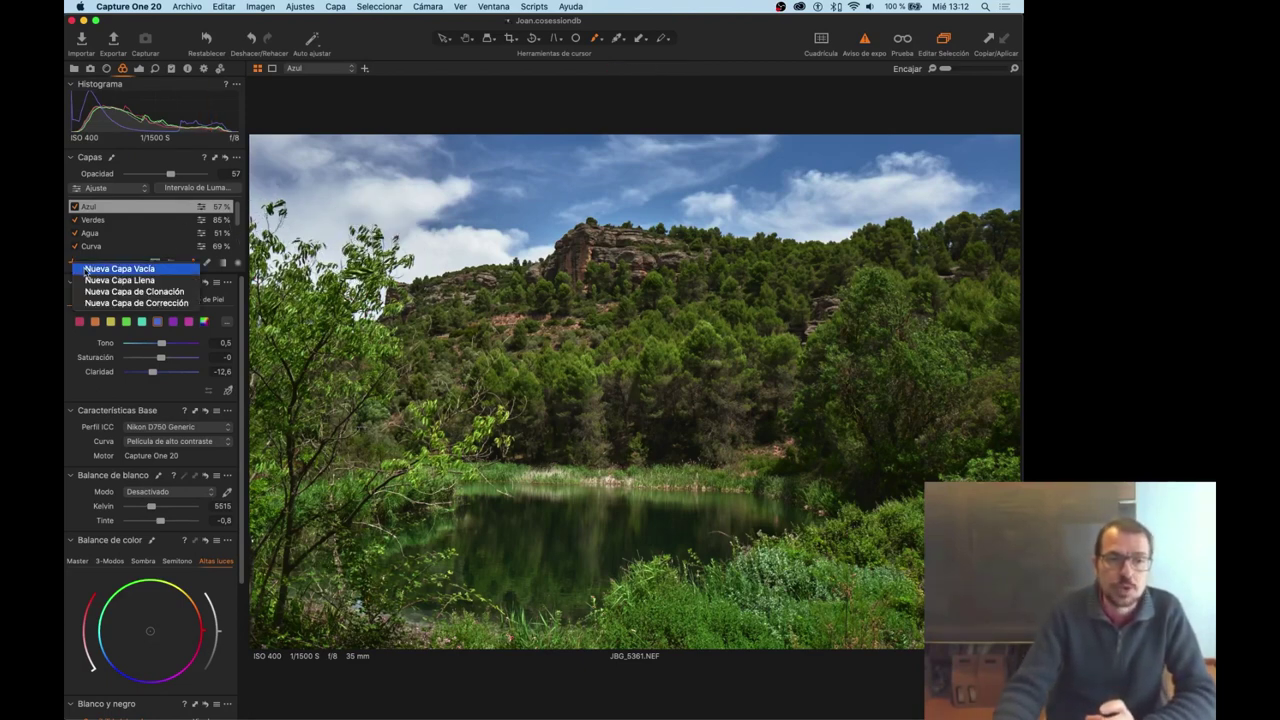
pyautogui.click(118, 280)
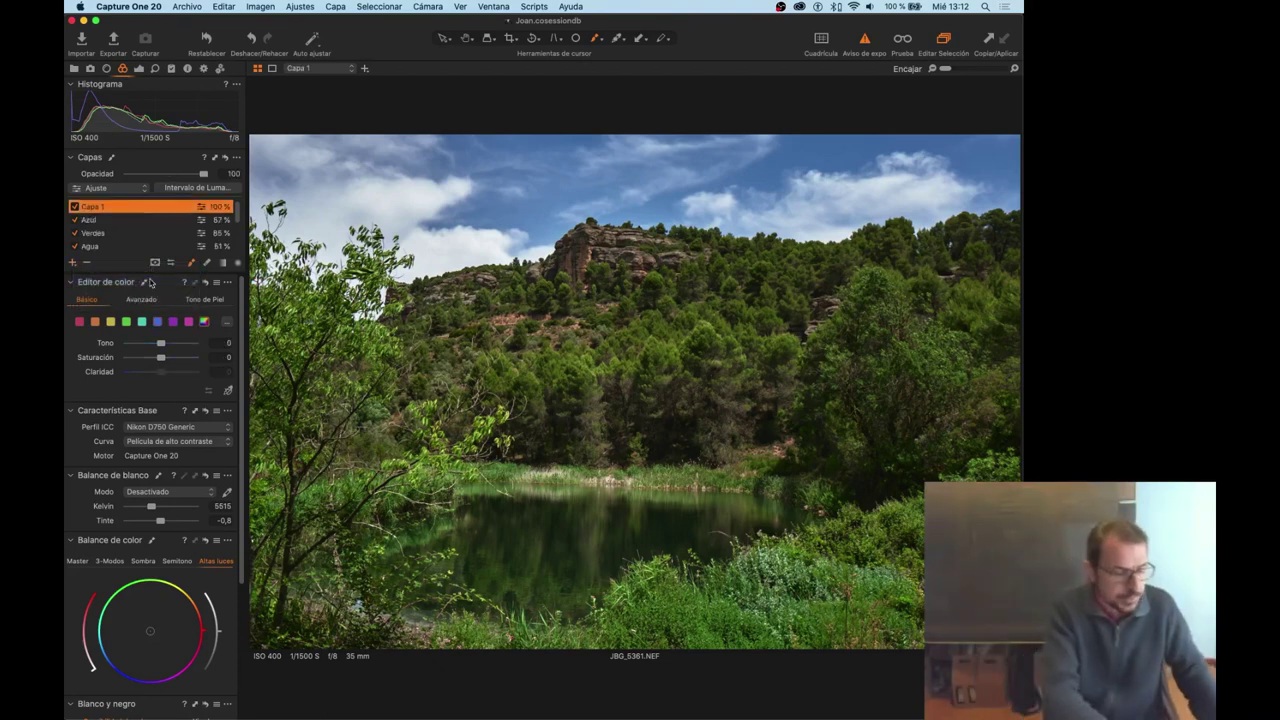
pyautogui.doubleClick(92, 207)
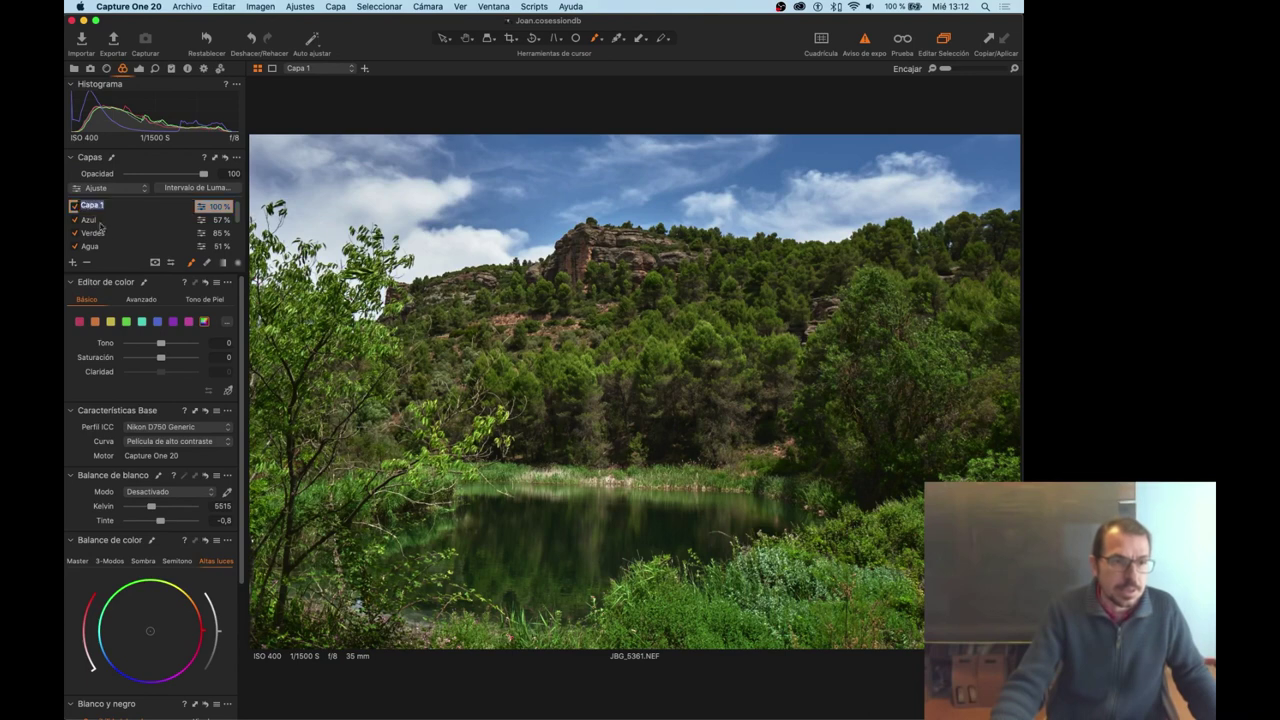
pyautogui.write('Luminosidad bla')
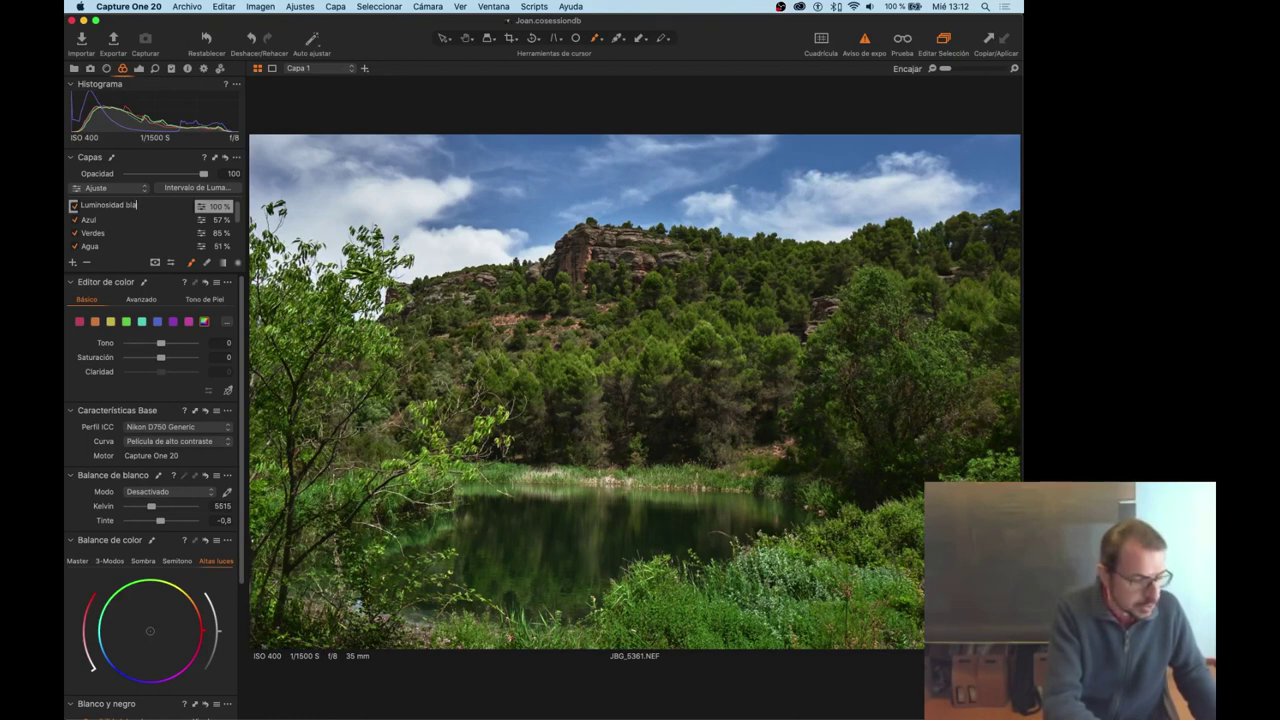
pyautogui.write('ncos')
pyautogui.press('Return')
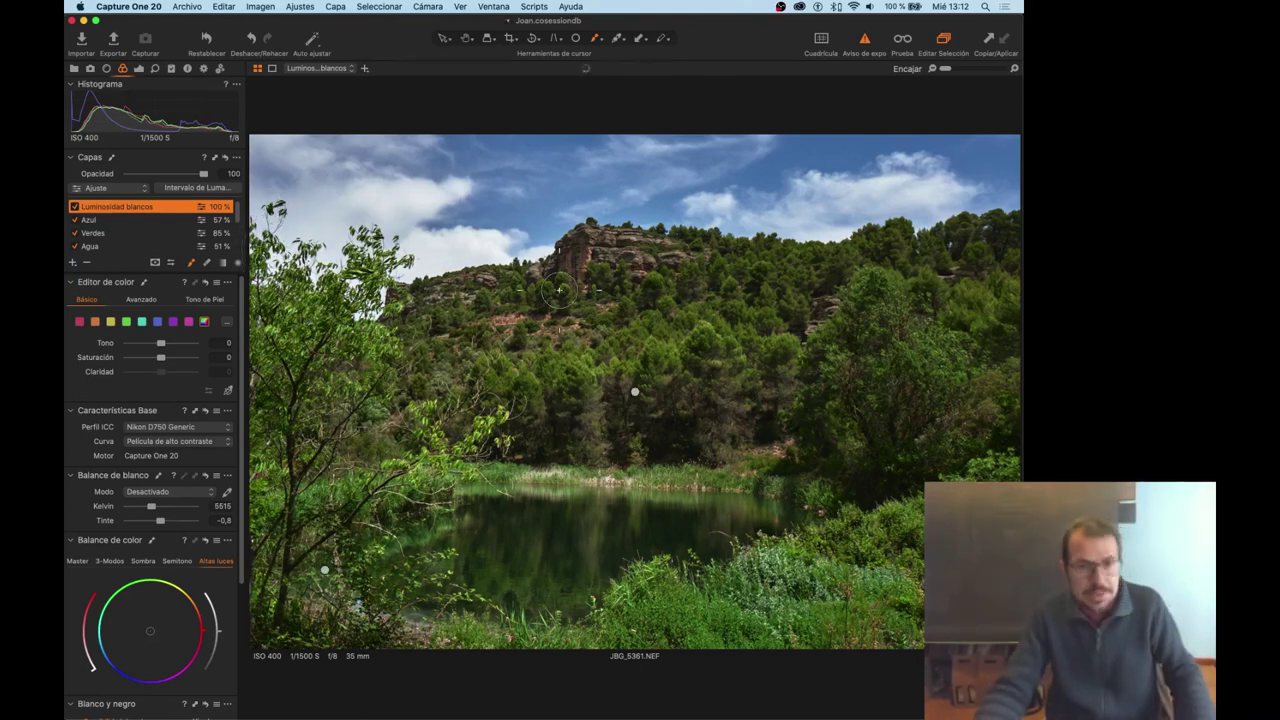
pyautogui.press('m')
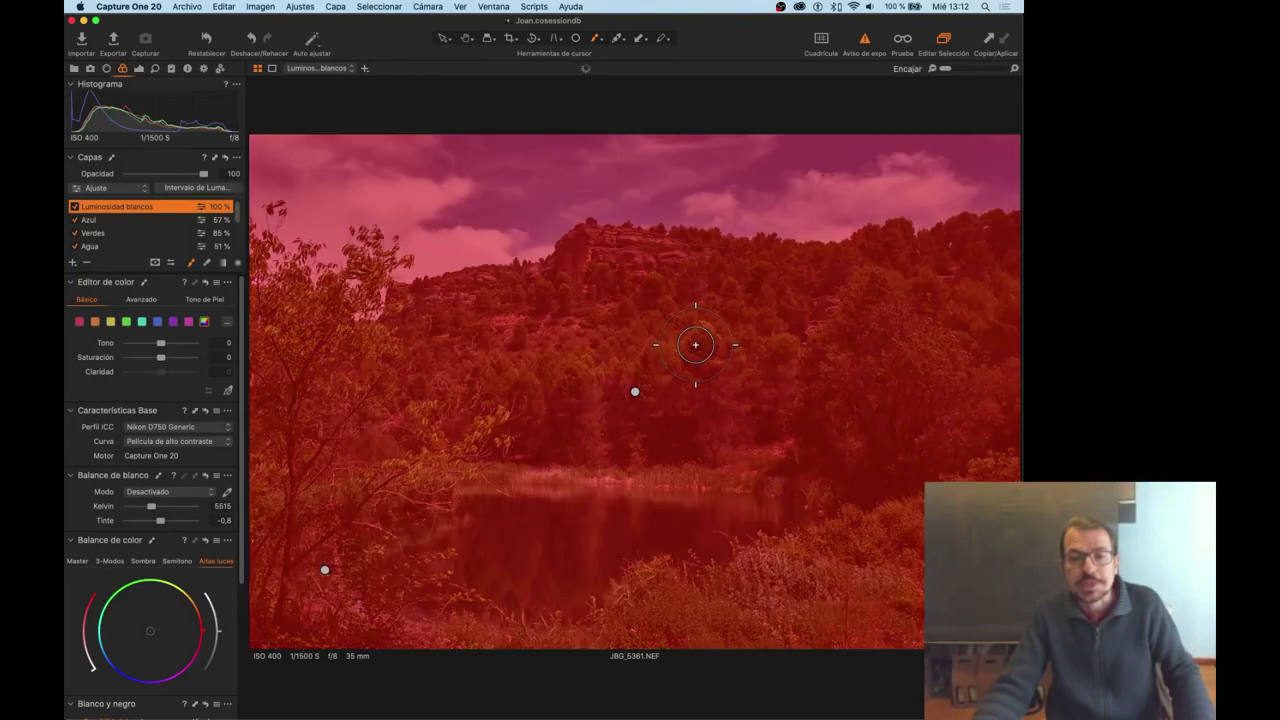
pyautogui.press('m')
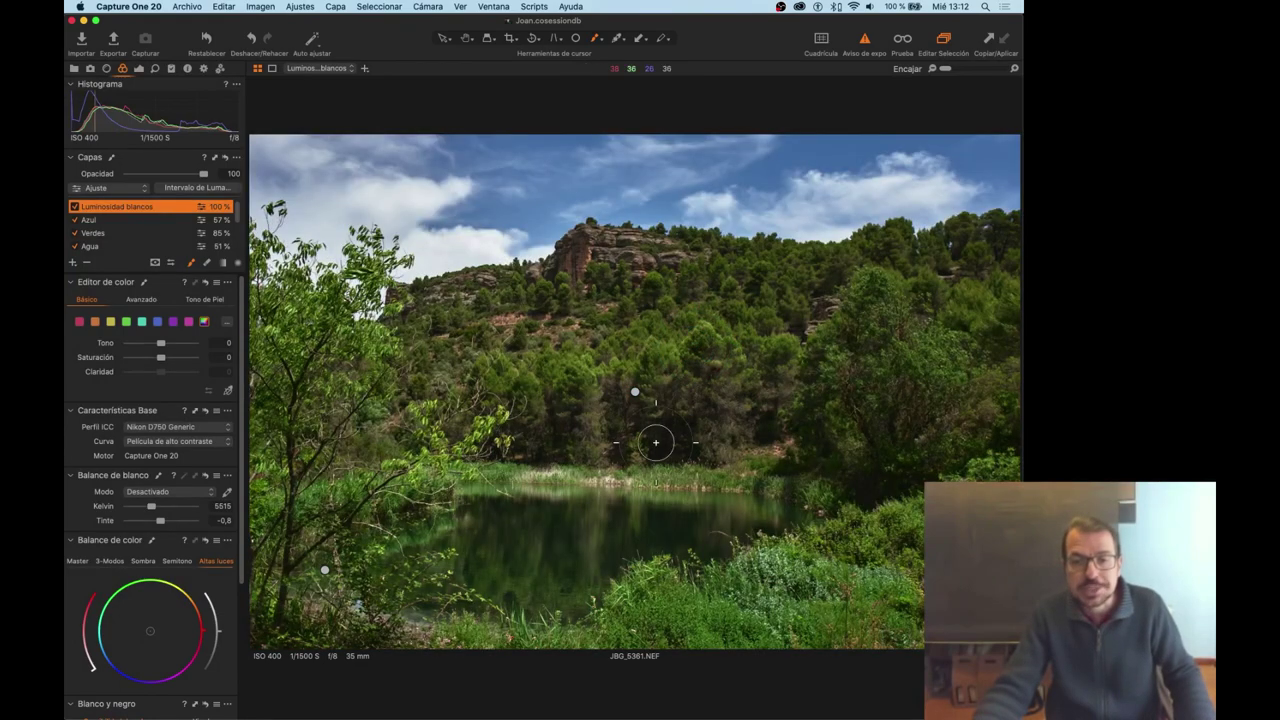
pyautogui.press('m')
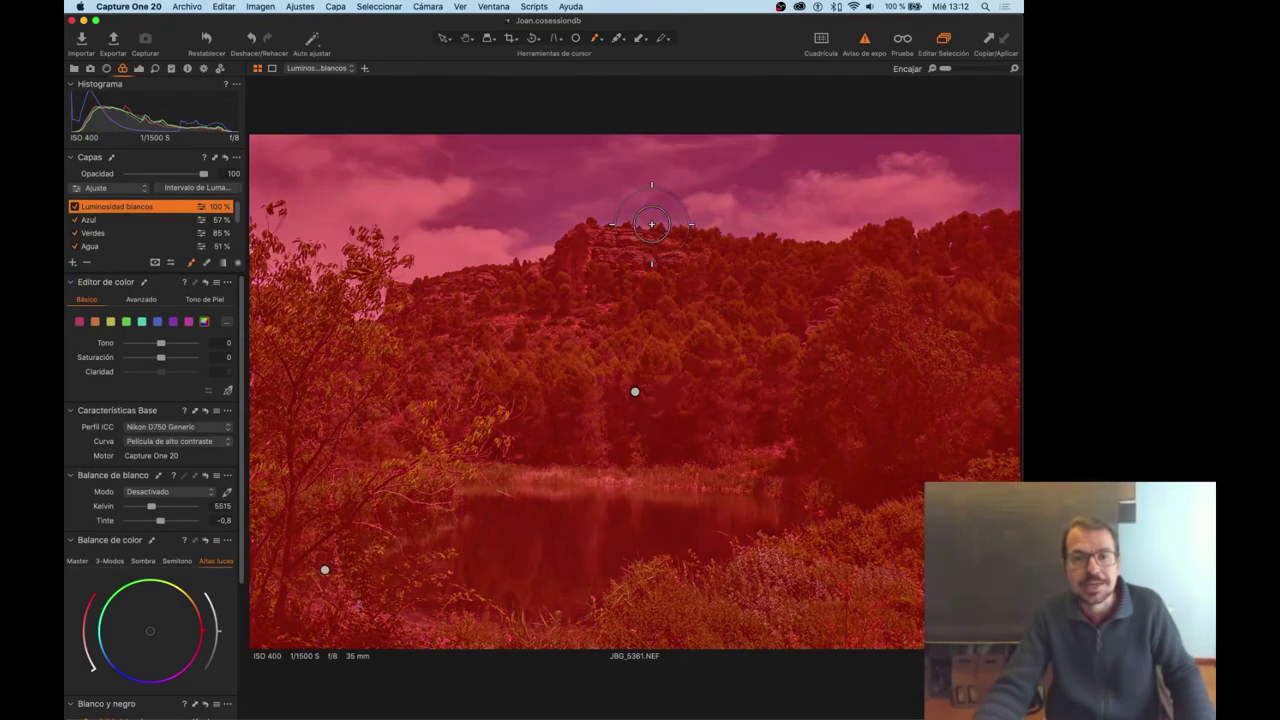
pyautogui.press('m')
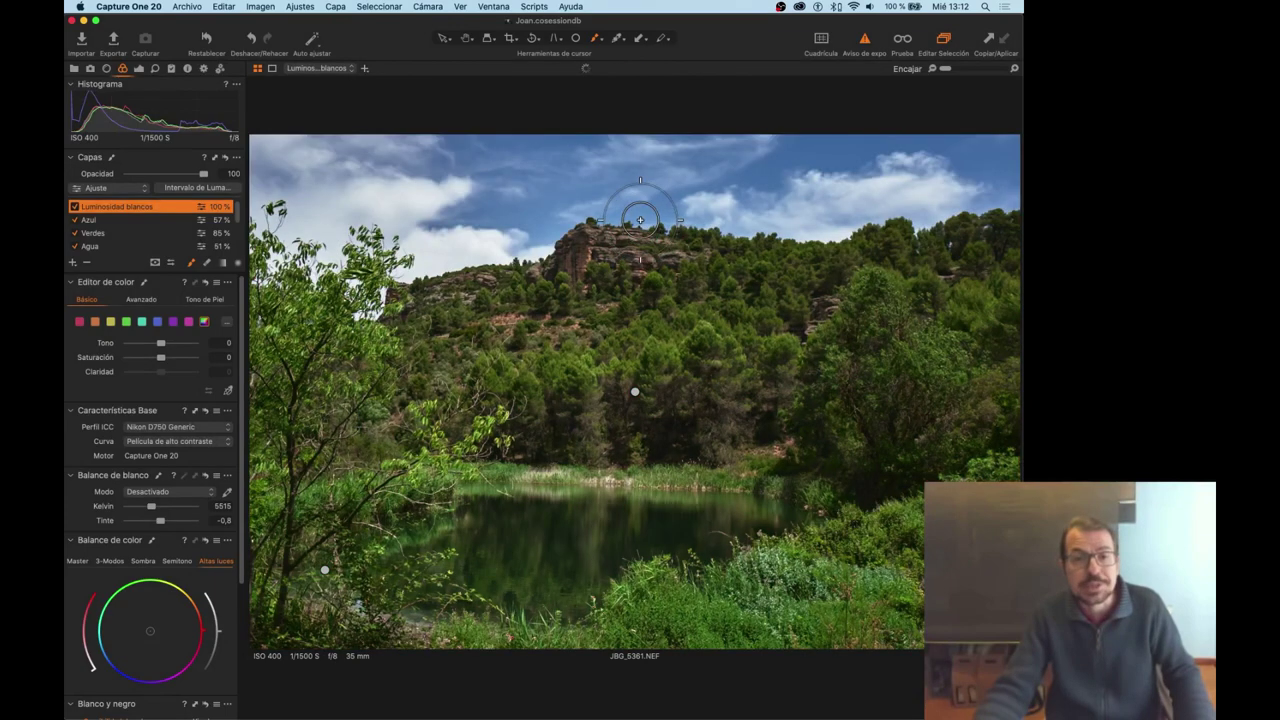
pyautogui.press('m')
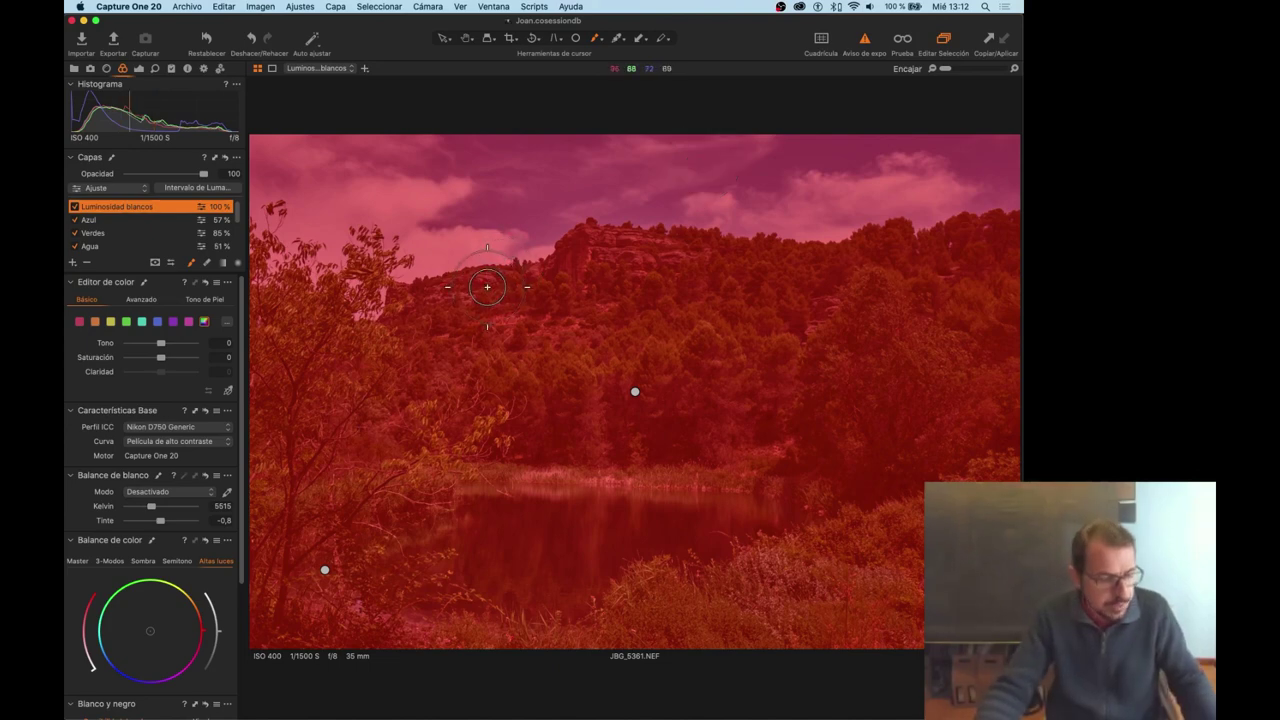
pyautogui.press('m')
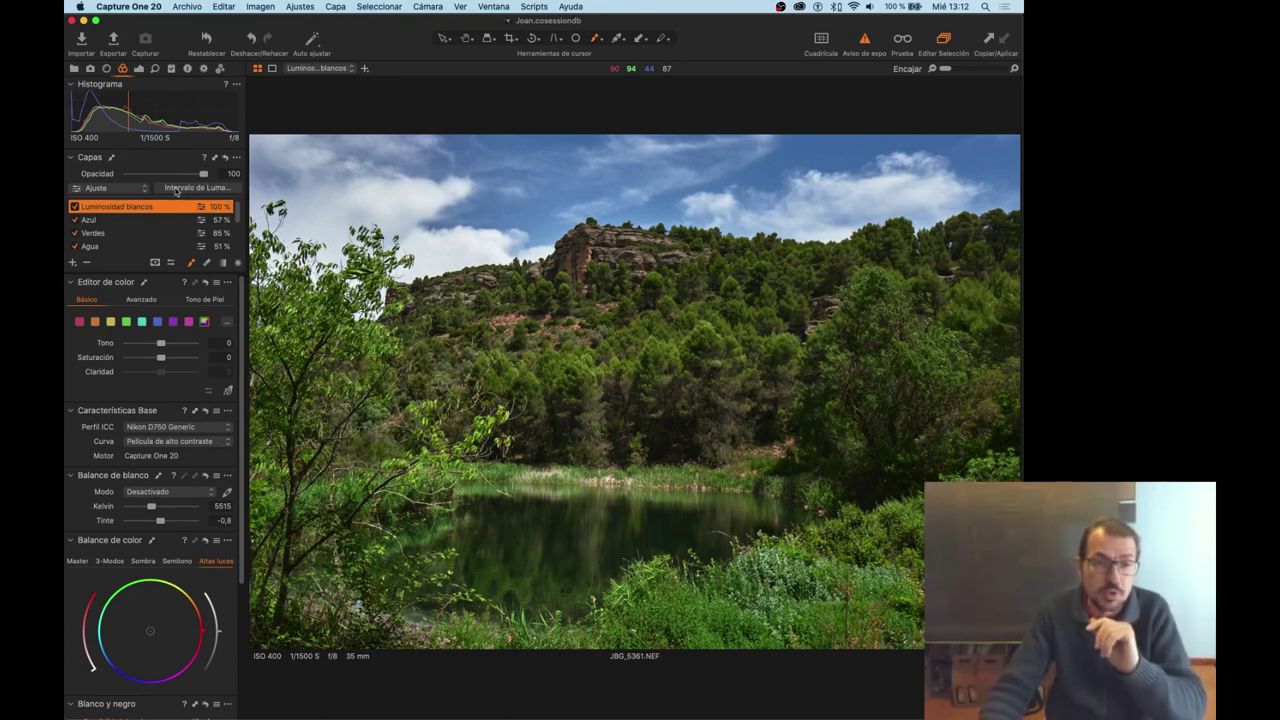
# Open the Luma Range settings, preview the mask overlay, and cap the upper range at 134.
pyautogui.click(214, 193)
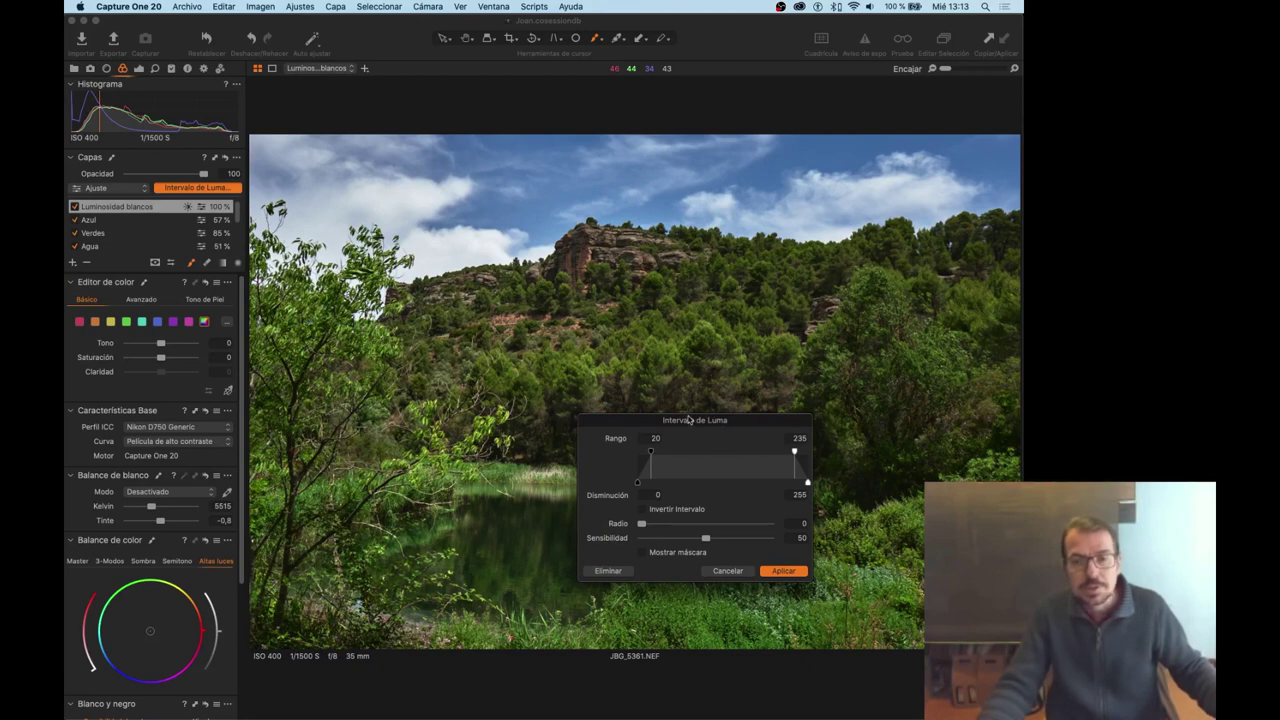
pyautogui.moveTo(689, 420); pyautogui.dragTo(777, 217)
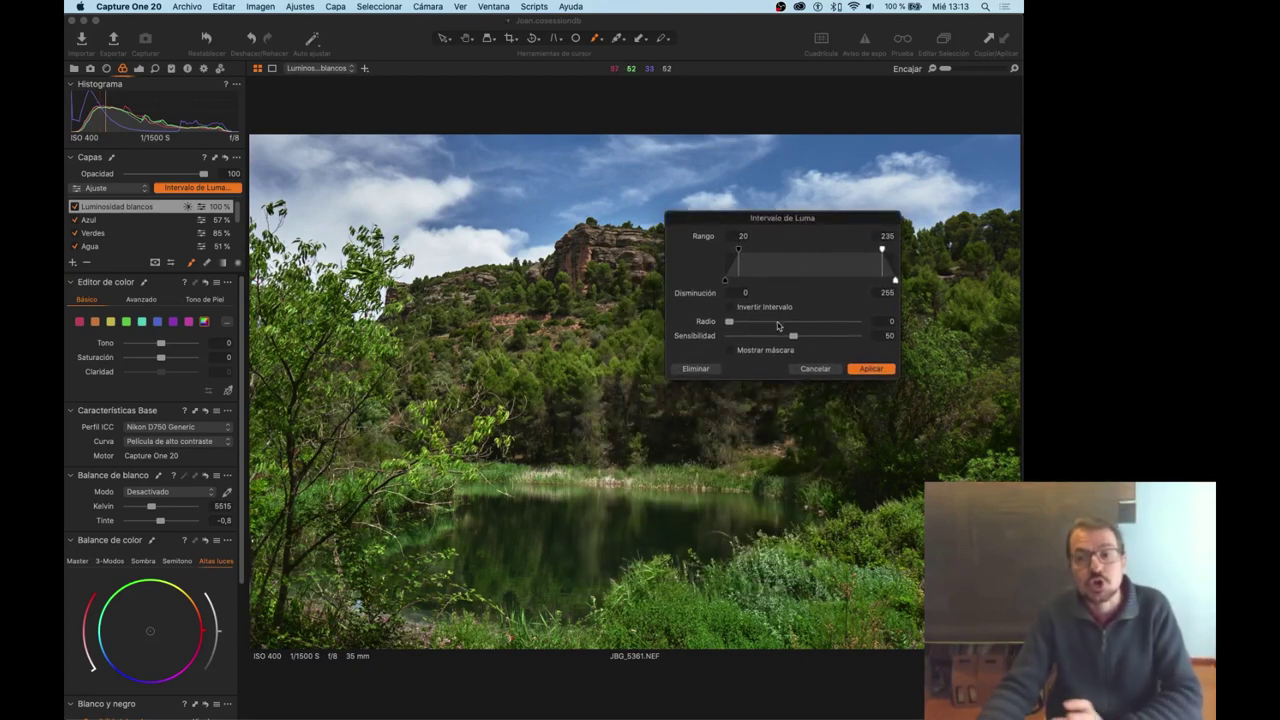
pyautogui.click(730, 351)
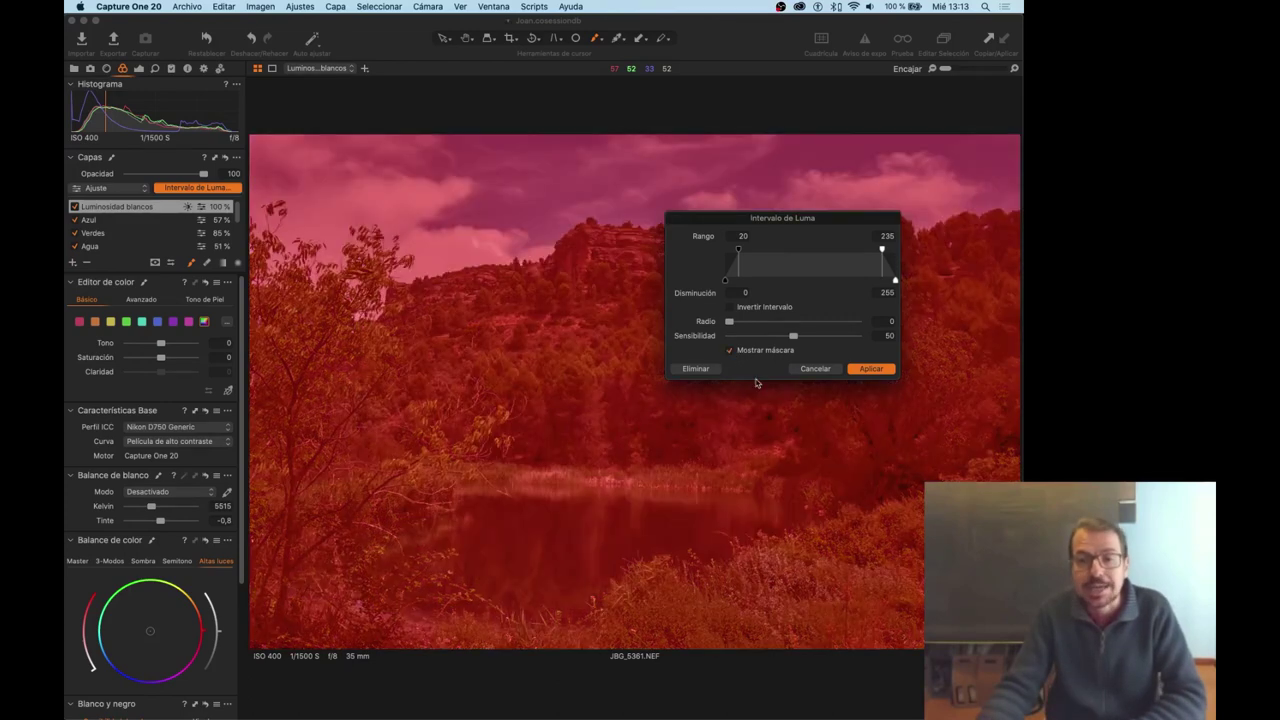
pyautogui.moveTo(804, 220); pyautogui.dragTo(664, 148)
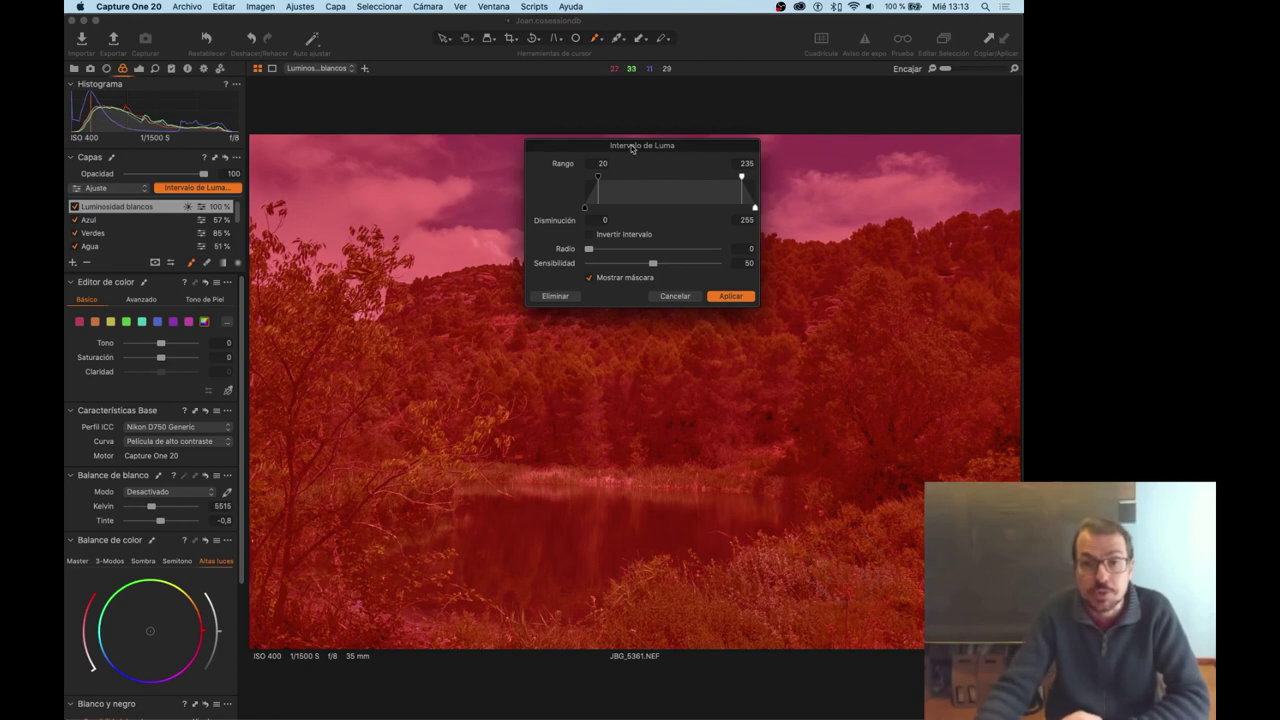
pyautogui.moveTo(642, 145); pyautogui.dragTo(712, 152)
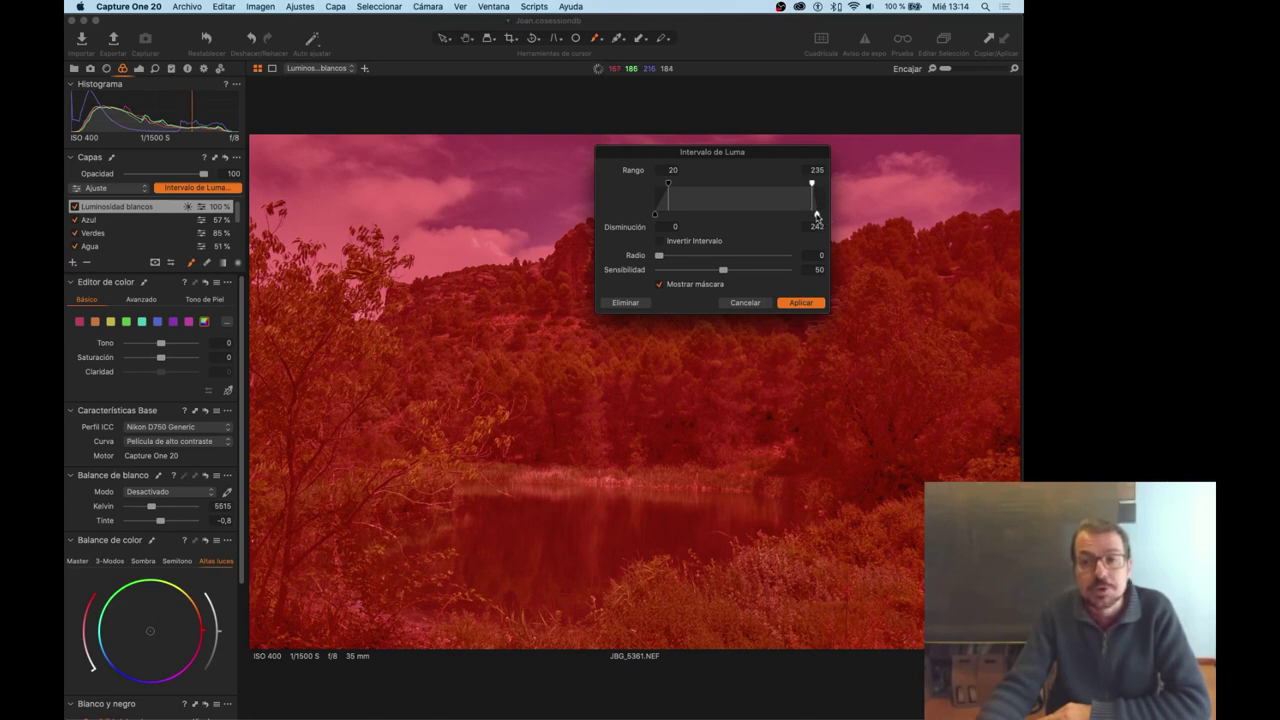
pyautogui.moveTo(812, 186); pyautogui.dragTo(755, 200)
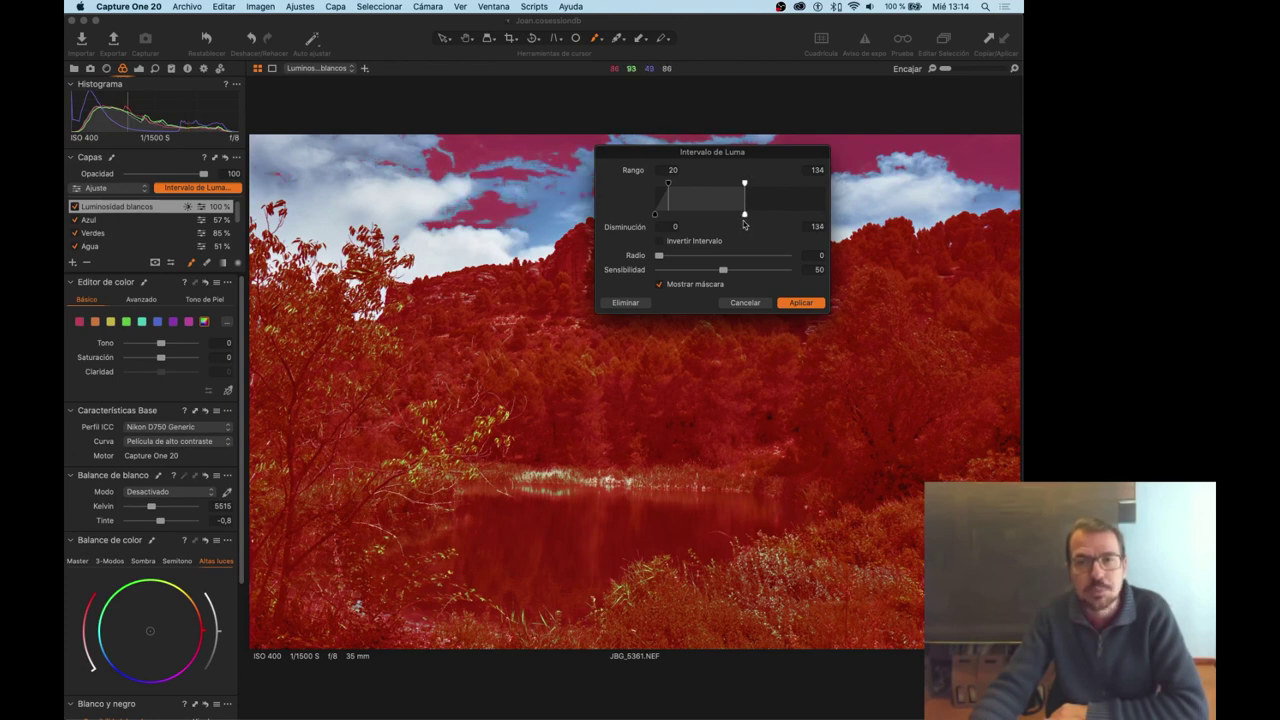
# Test lower upper-range values, finally restoring the upper limit to 255.
pyautogui.moveTo(755, 186); pyautogui.dragTo(826, 185)
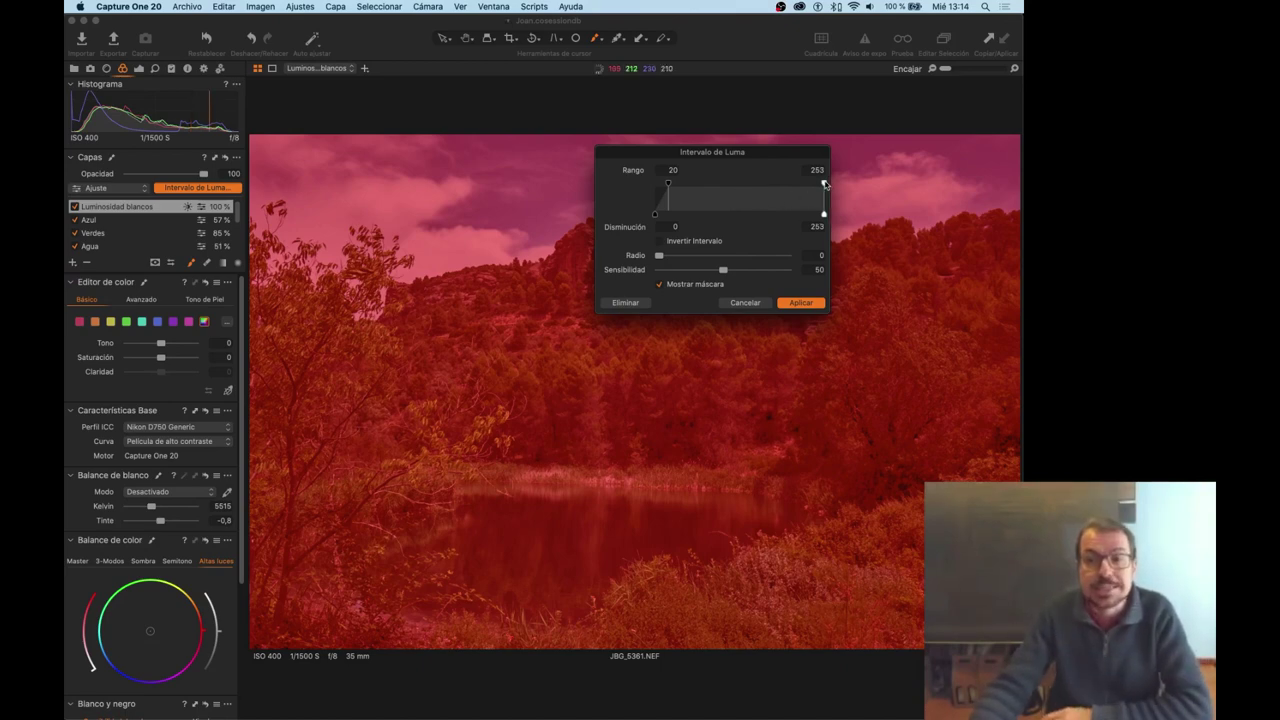
pyautogui.moveTo(818, 184)
pyautogui.mouseDown()
pyautogui.moveTo(803, 184)
pyautogui.moveTo(820, 211)
pyautogui.moveTo(768, 184)
pyautogui.mouseUp()
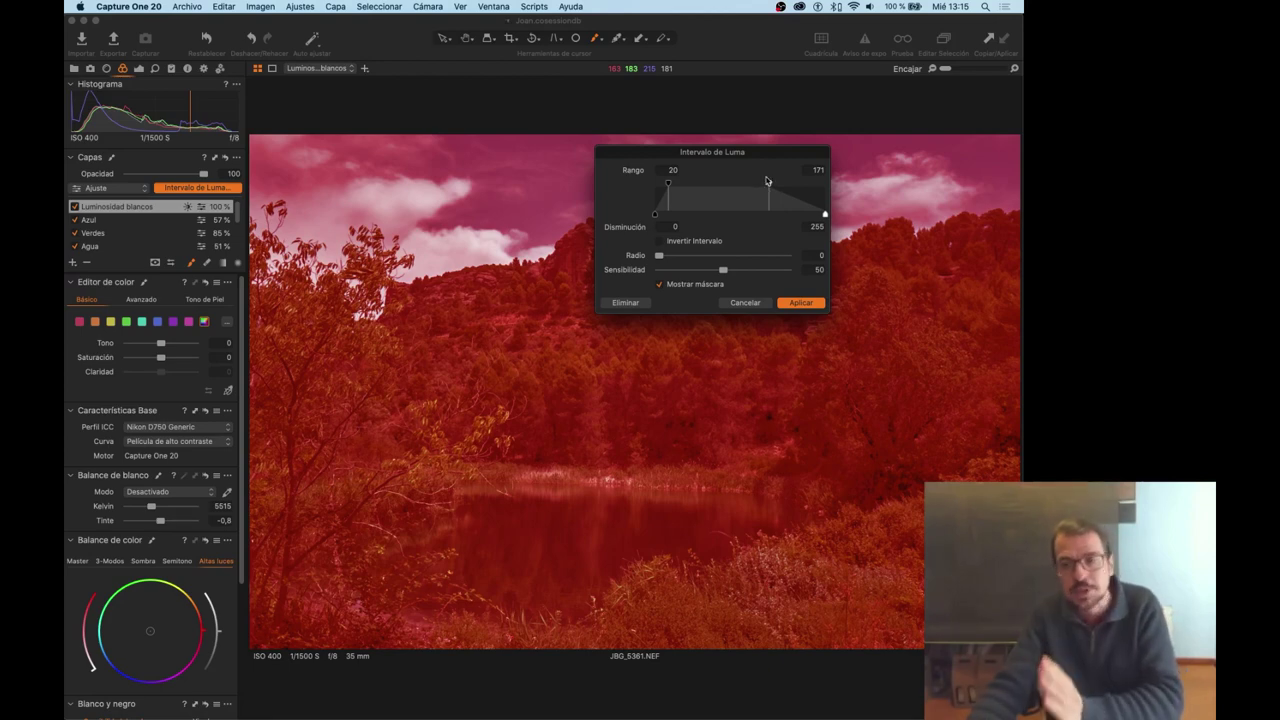
pyautogui.moveTo(769, 184); pyautogui.dragTo(825, 183)
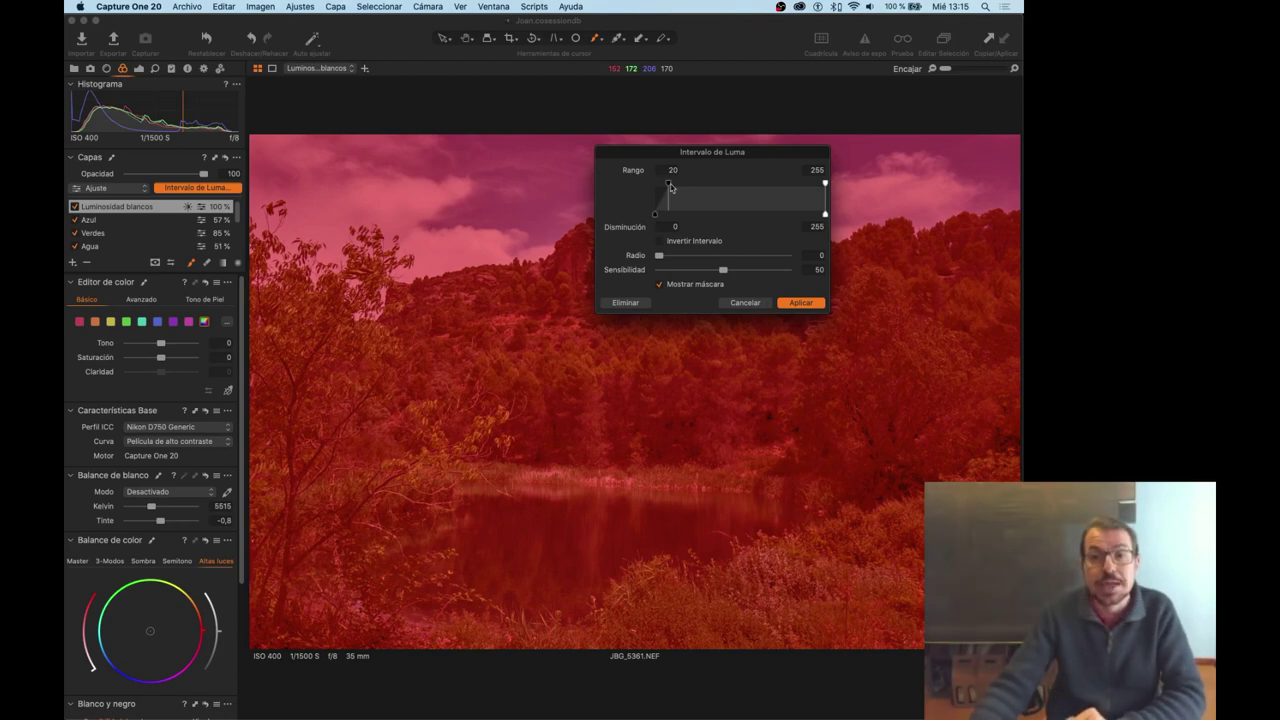
# Raise the lower range limit to 184 and widen the falloff to 136–255.
pyautogui.moveTo(675, 187); pyautogui.dragTo(781, 199)
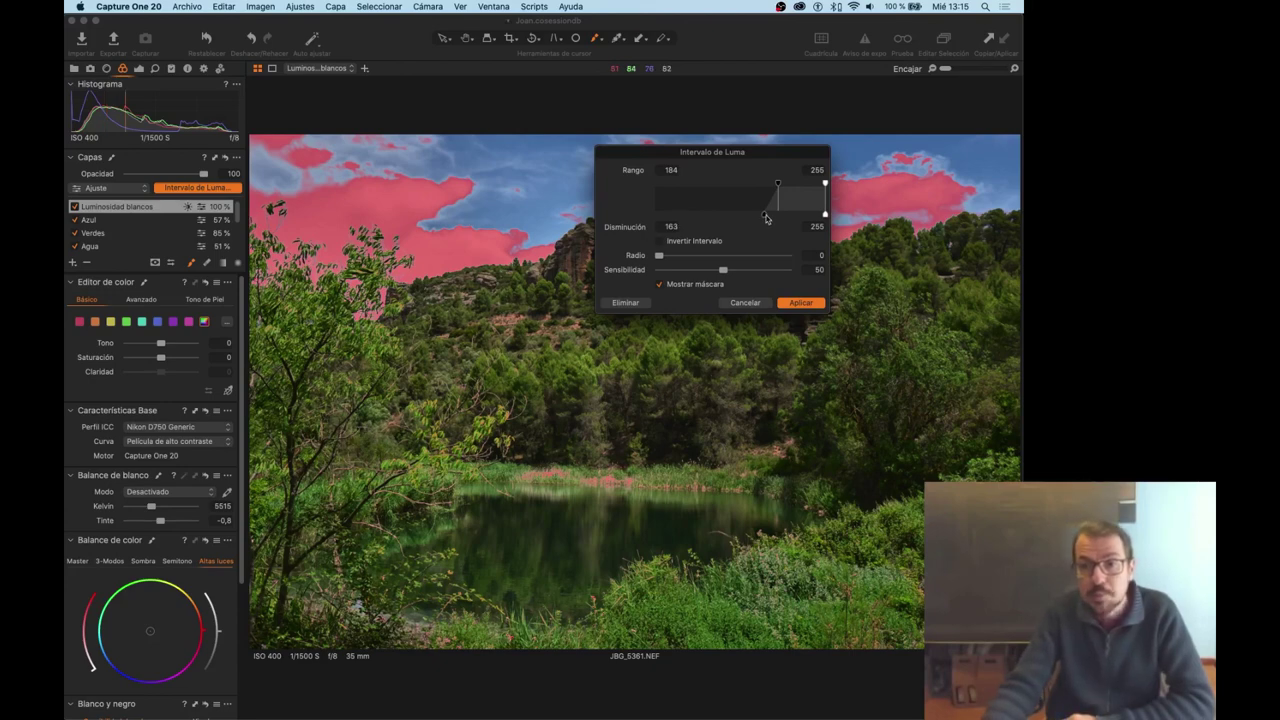
pyautogui.moveTo(760, 219); pyautogui.dragTo(750, 219)
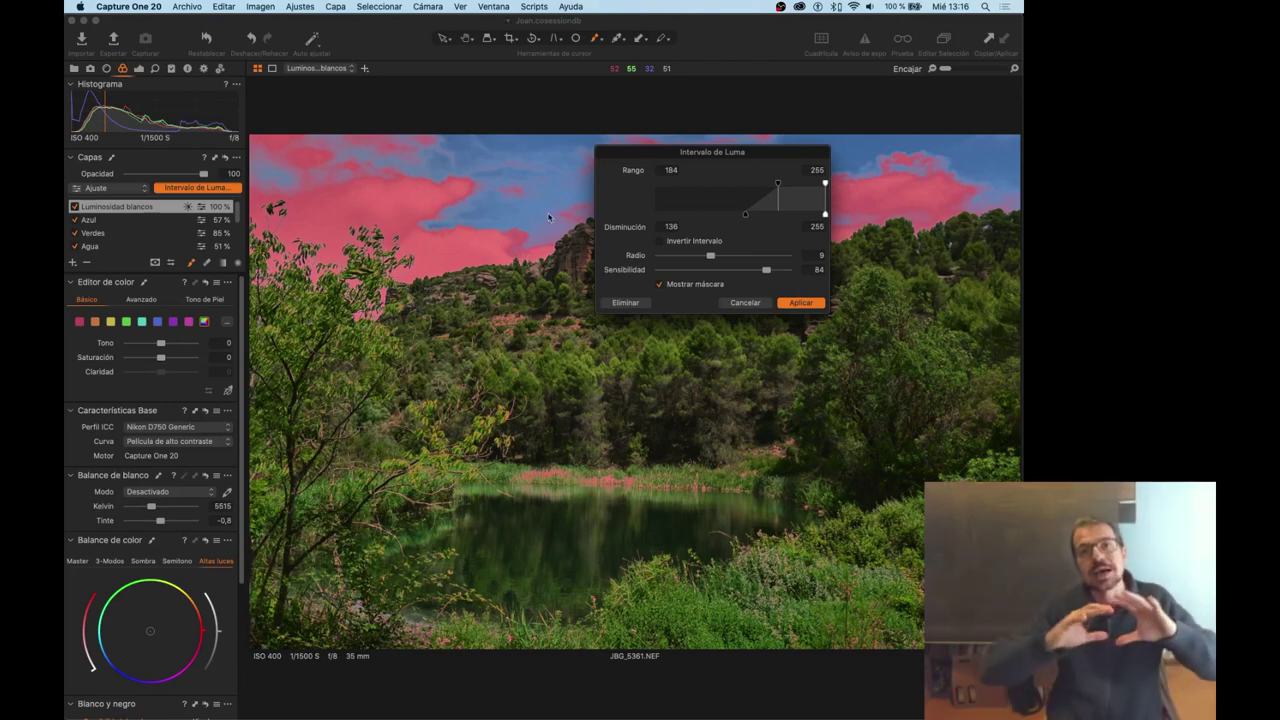
# Apply the luma range to the mask and check it by toggling the overlay with M.
pyautogui.click(800, 303)
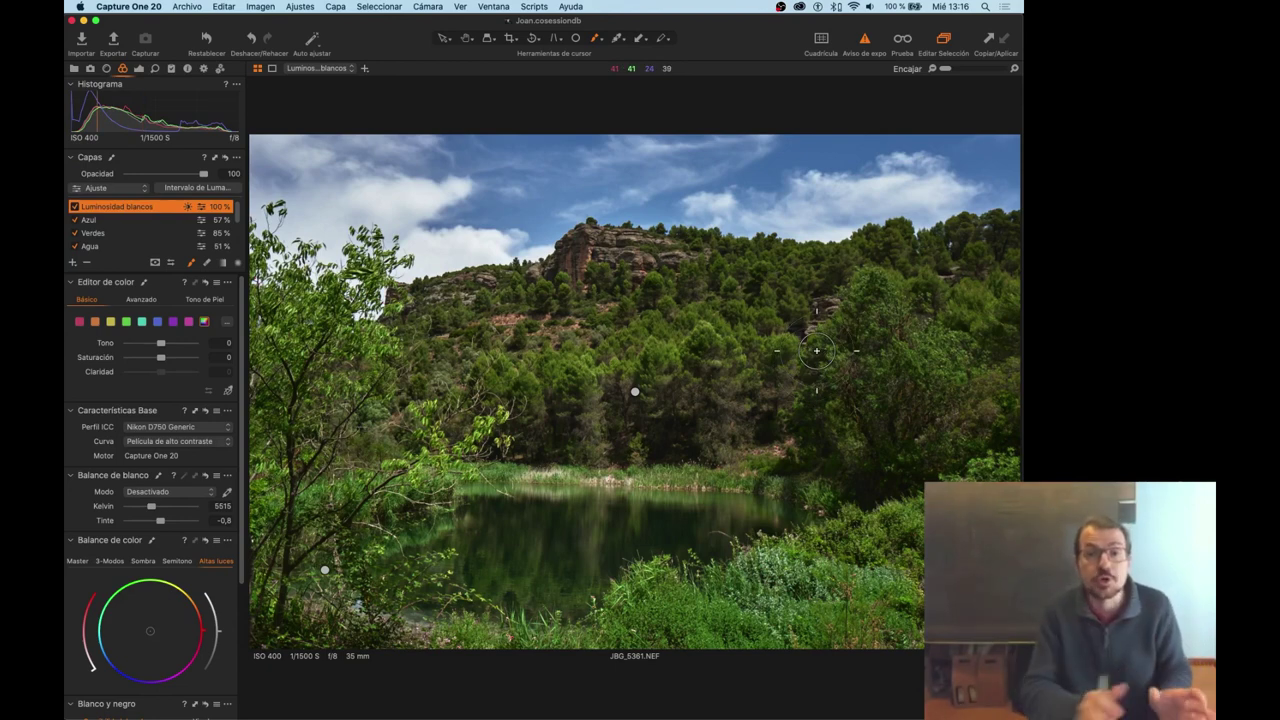
pyautogui.press('m')
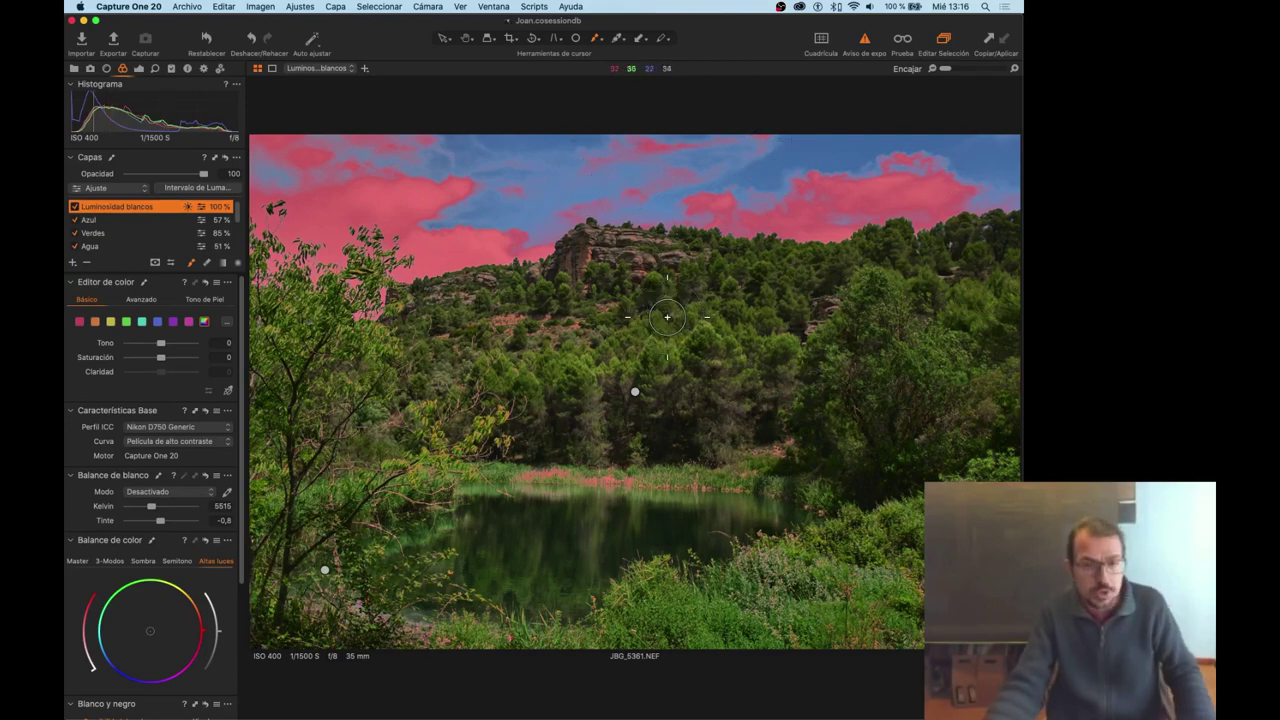
pyautogui.press('m')
pyautogui.press('m')
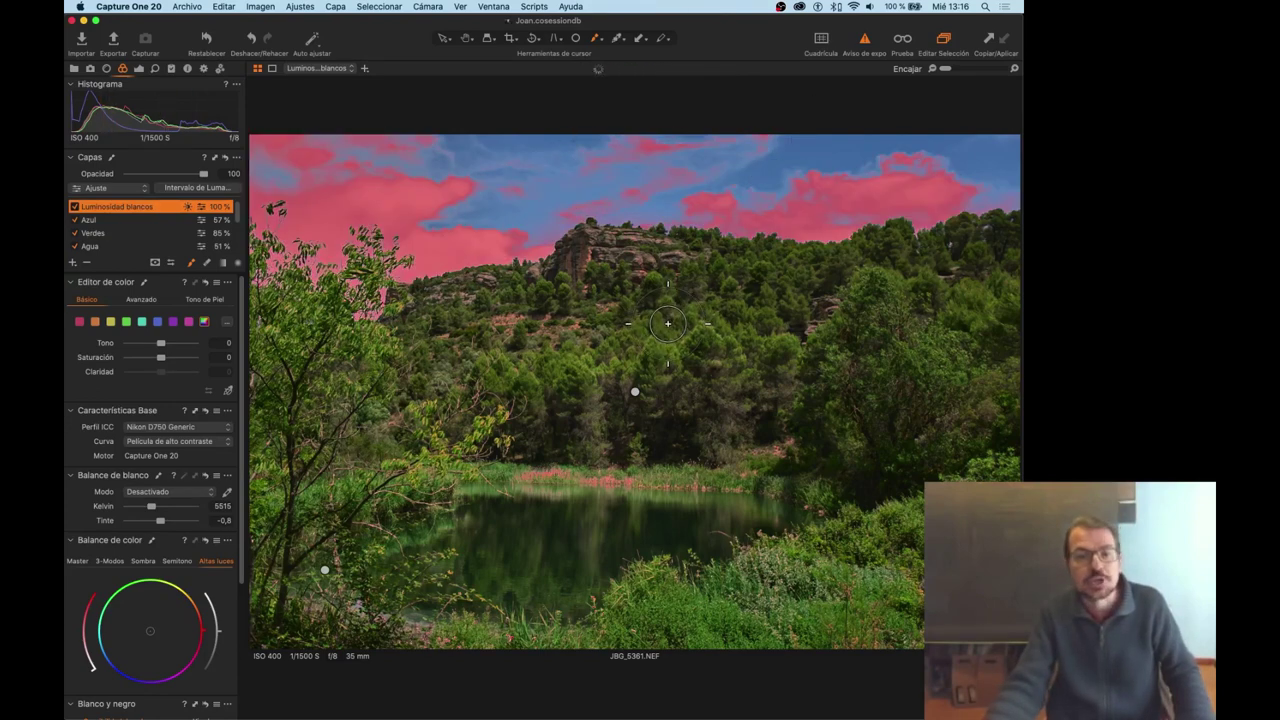
pyautogui.press('m')
pyautogui.press('m')
pyautogui.press('m')
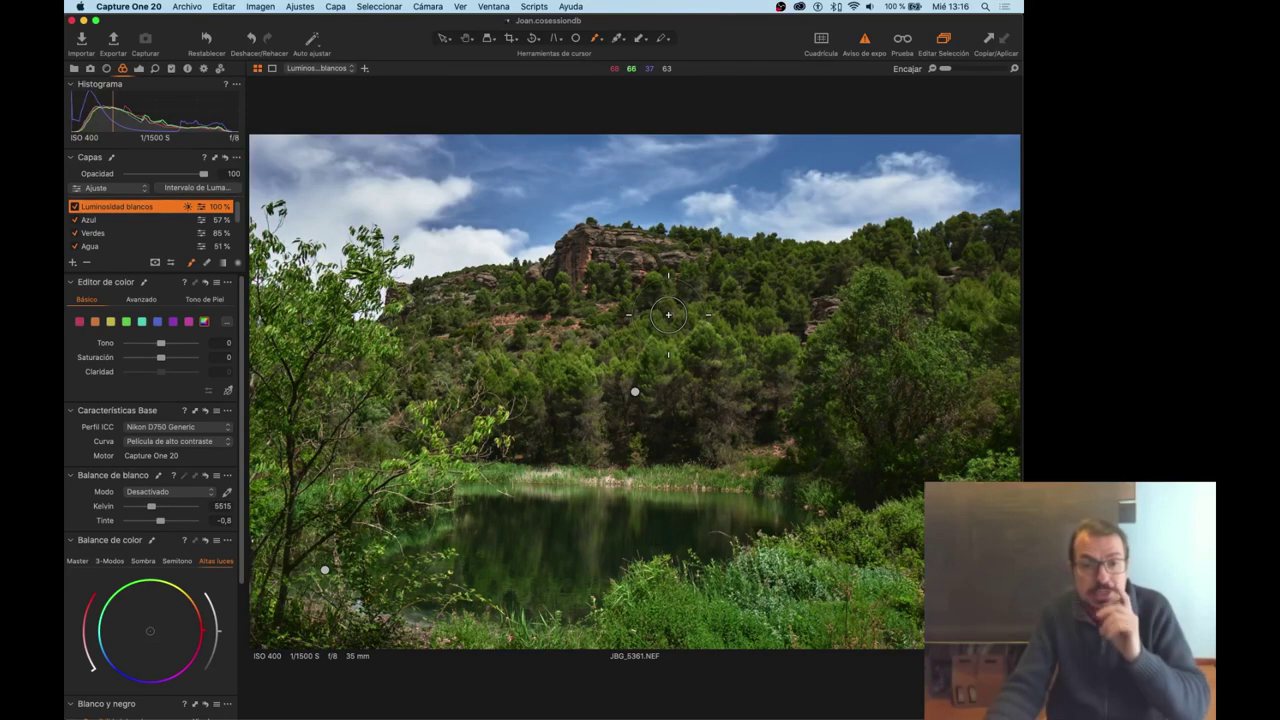
pyautogui.press('m')
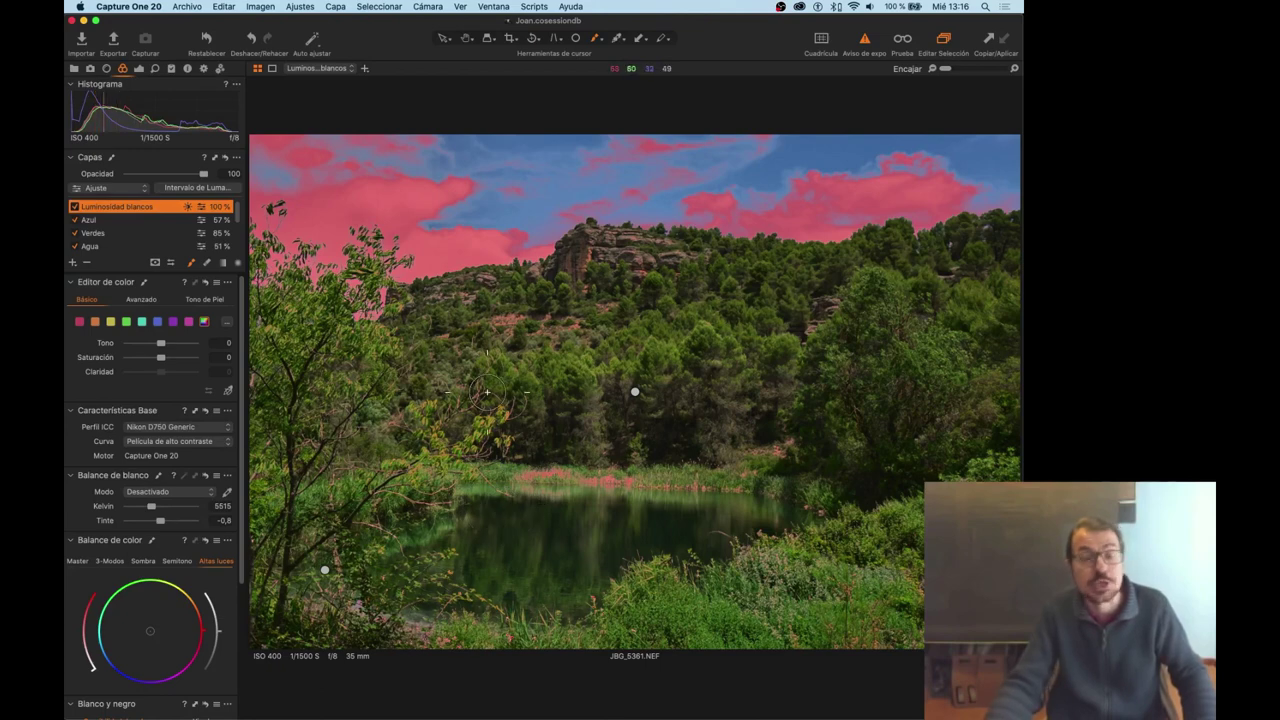
pyautogui.press('m')
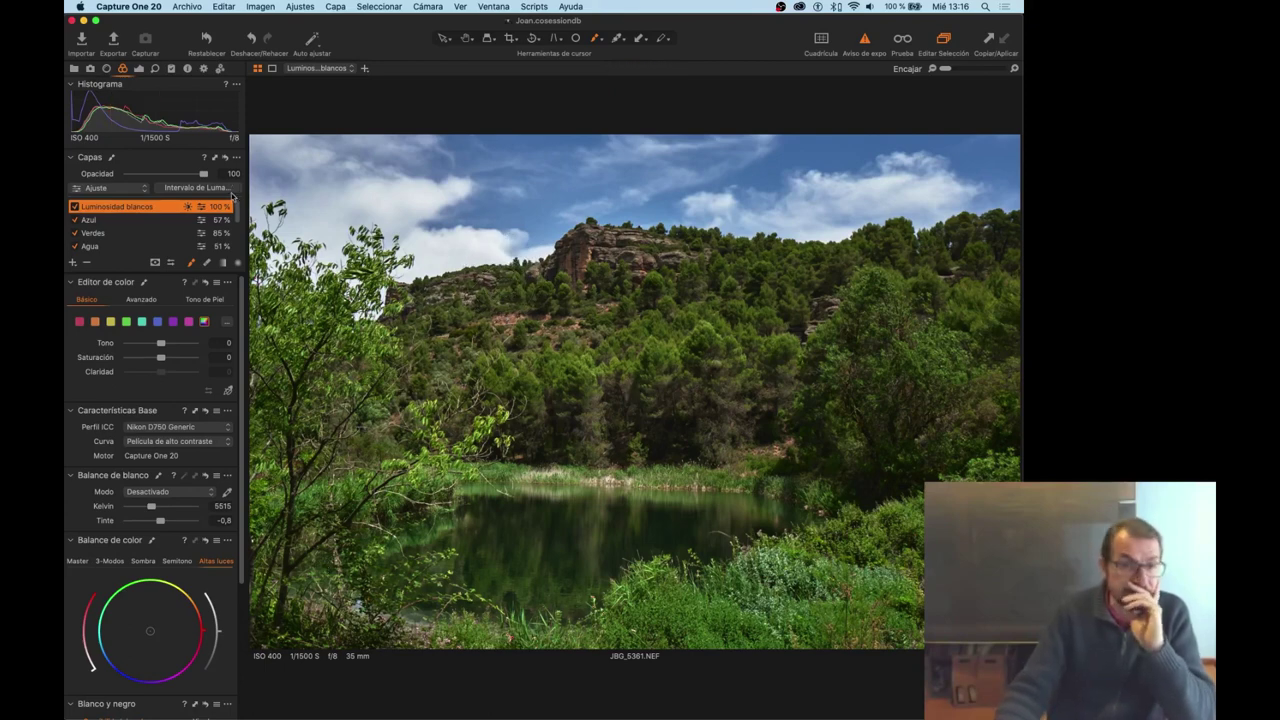
pyautogui.click(237, 158)
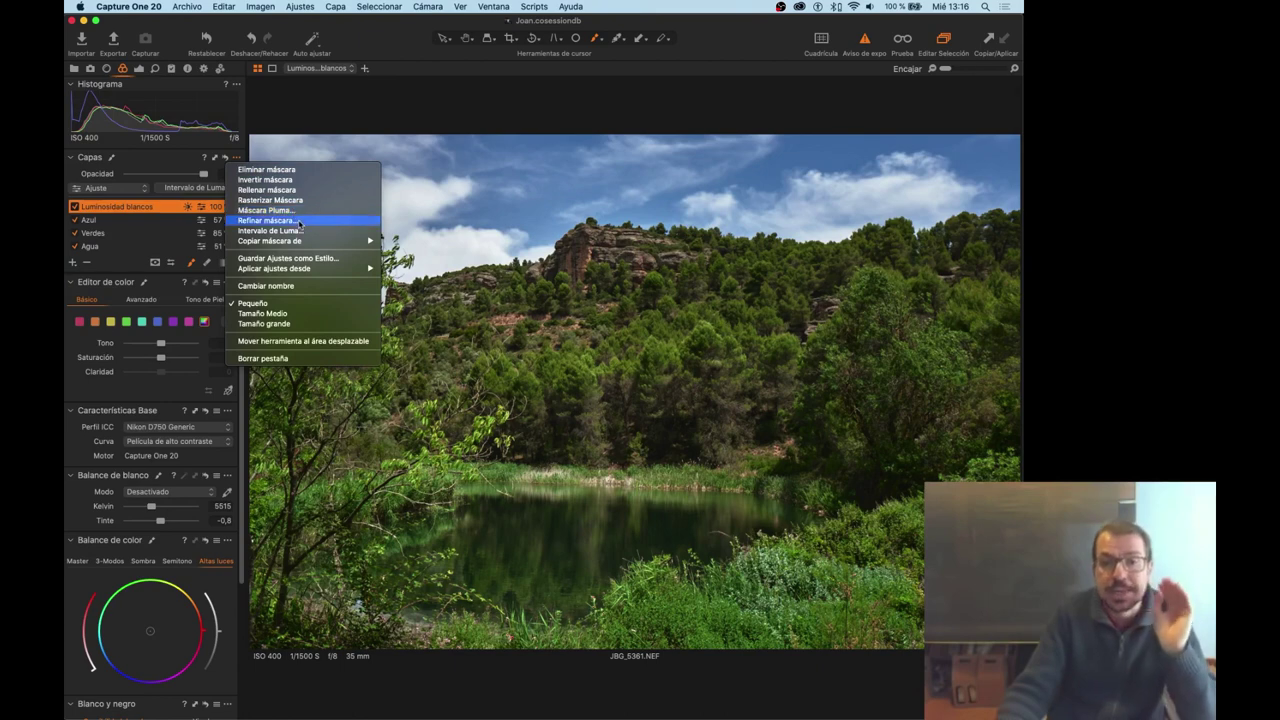
# Switch to the Exposure tools and float the Curve tool over an enlarged photo.
pyautogui.click(245, 125)
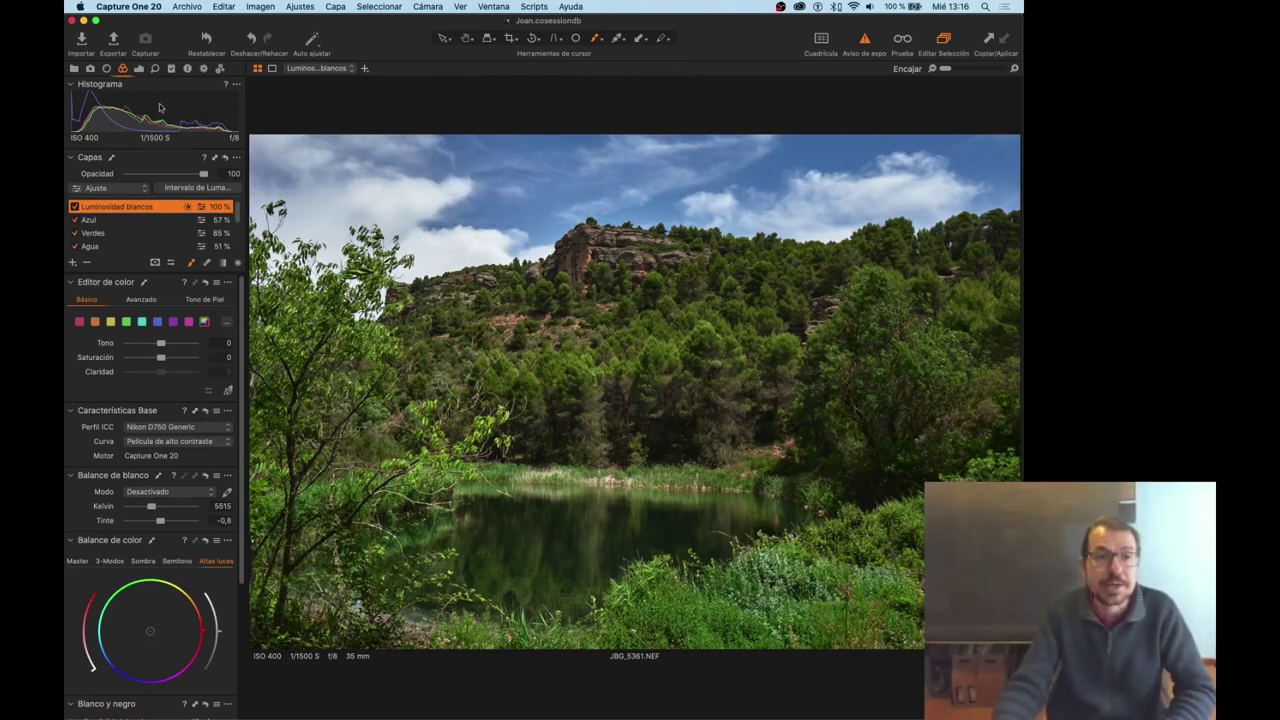
pyautogui.click(139, 68)
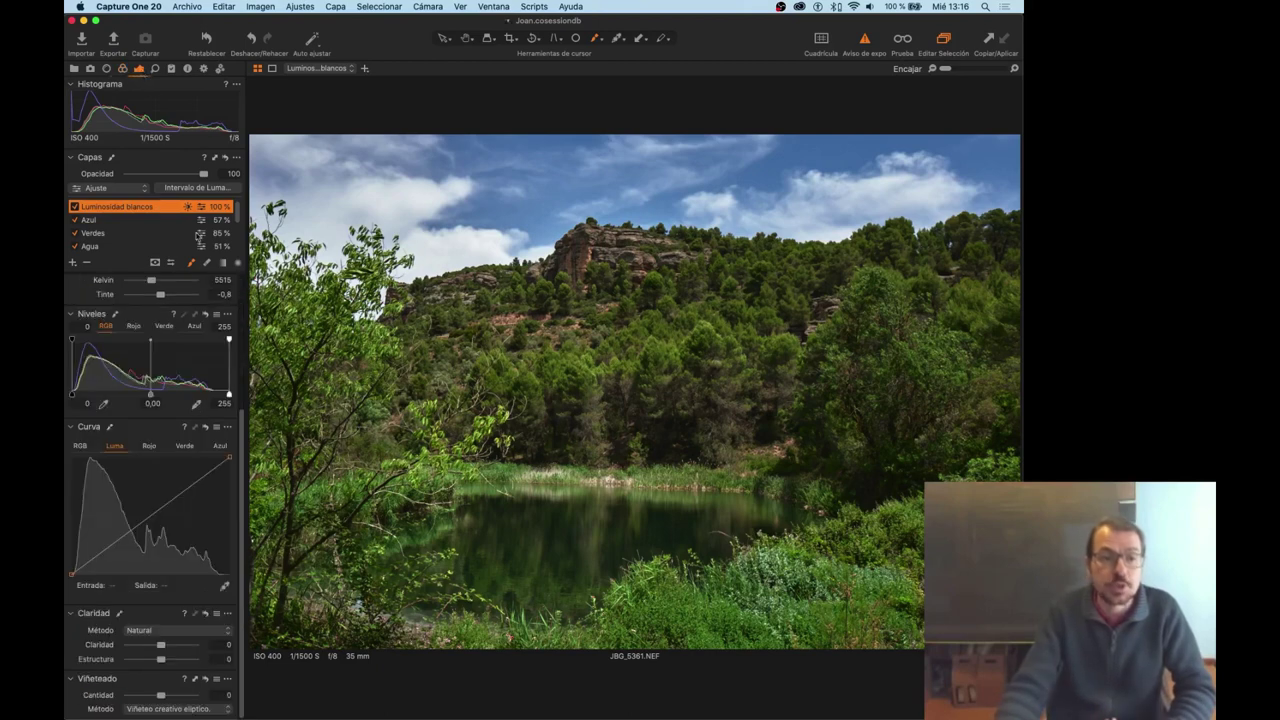
pyautogui.scroll(5, 175, 310)
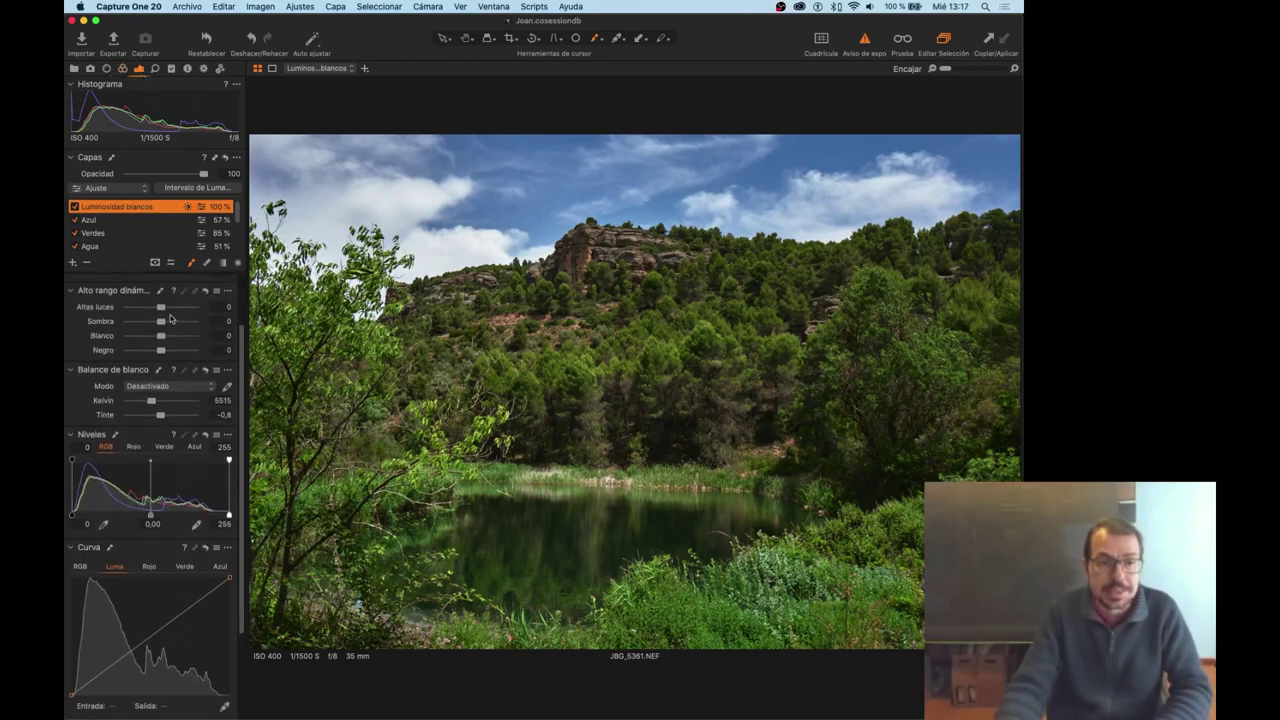
pyautogui.scroll(-4, 172, 362)
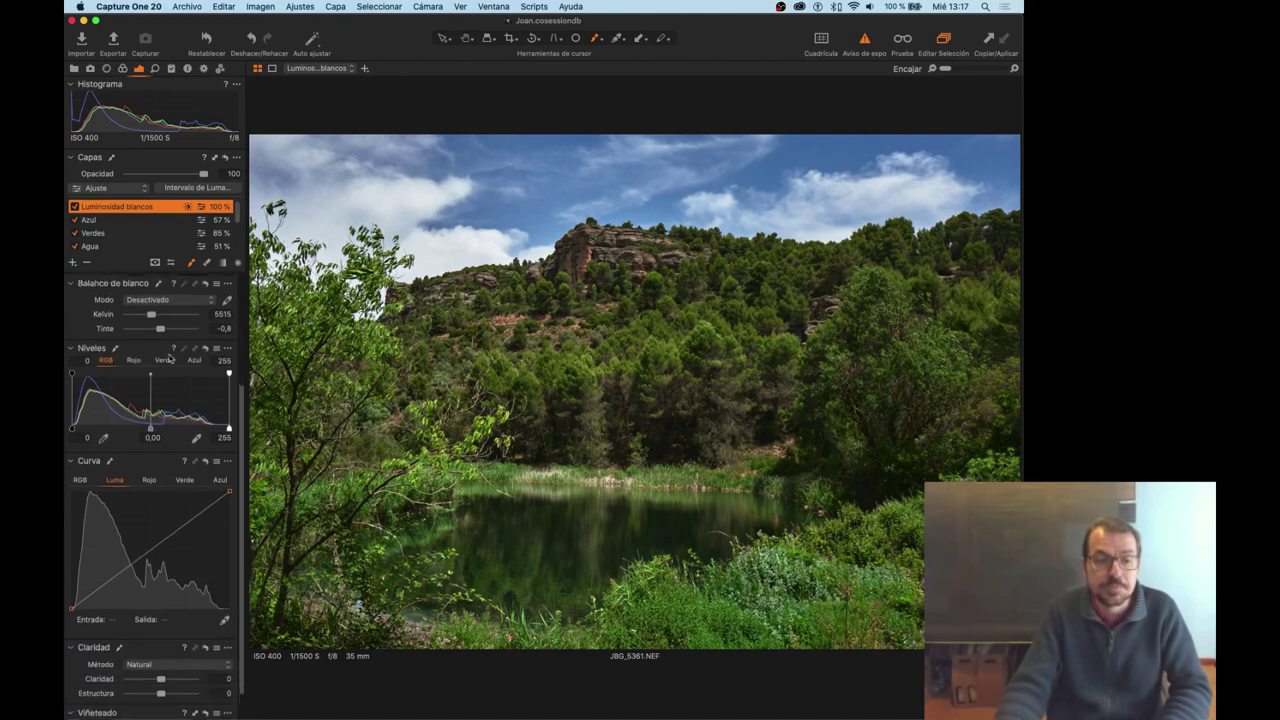
pyautogui.scroll(-1, 150, 420)
pyautogui.moveTo(140, 432); pyautogui.dragTo(436, 372)
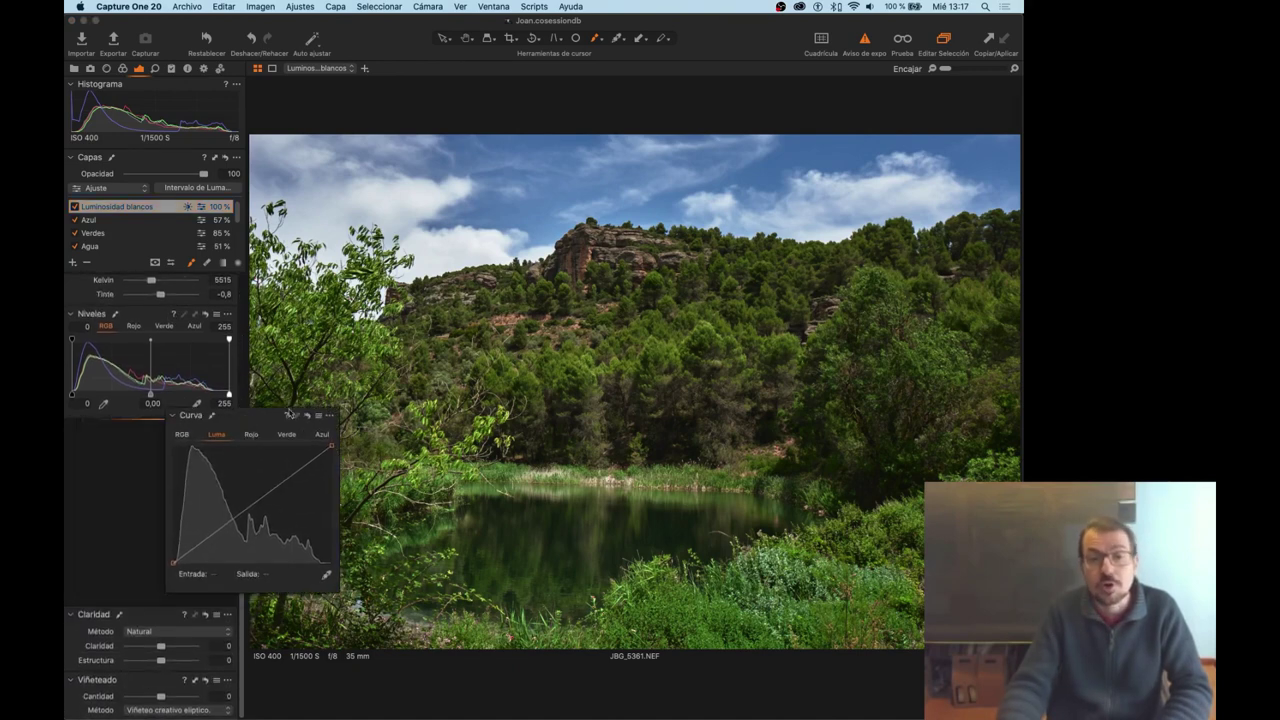
pyautogui.press('super+t')
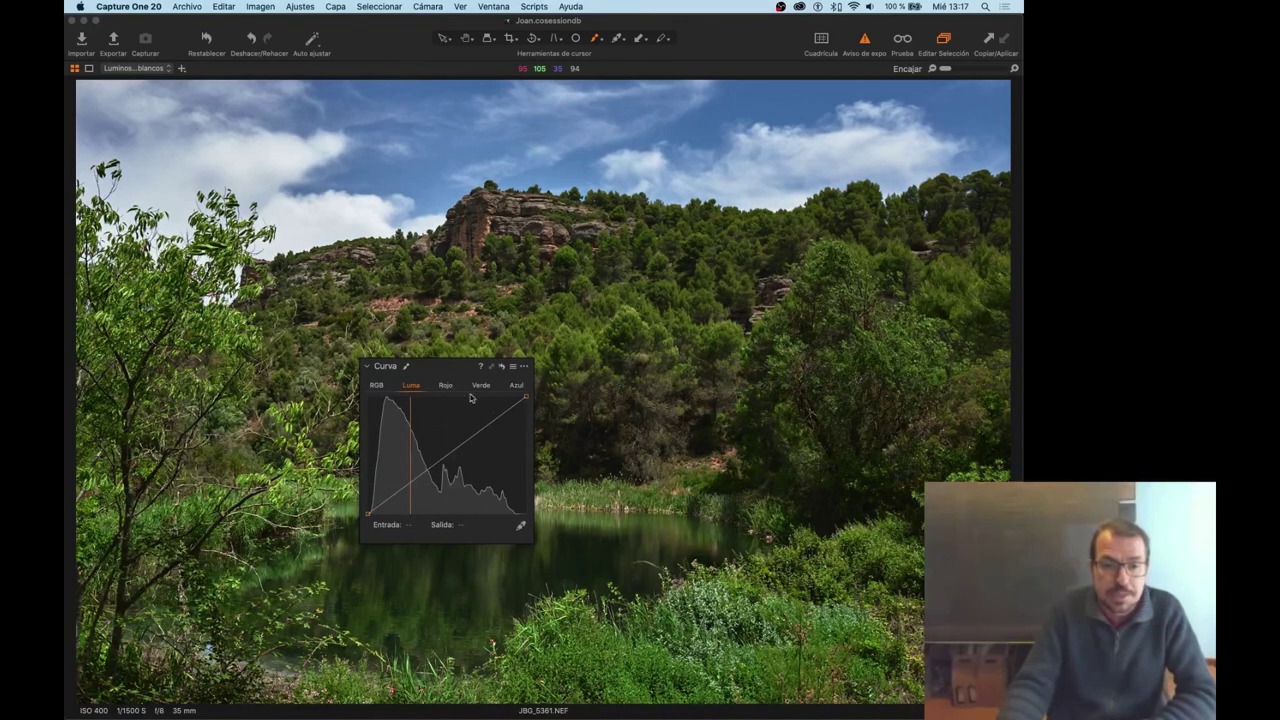
# Sample cloud tones onto the Luma curve and fine-tune the upper highlight points.
pyautogui.click(520, 528)
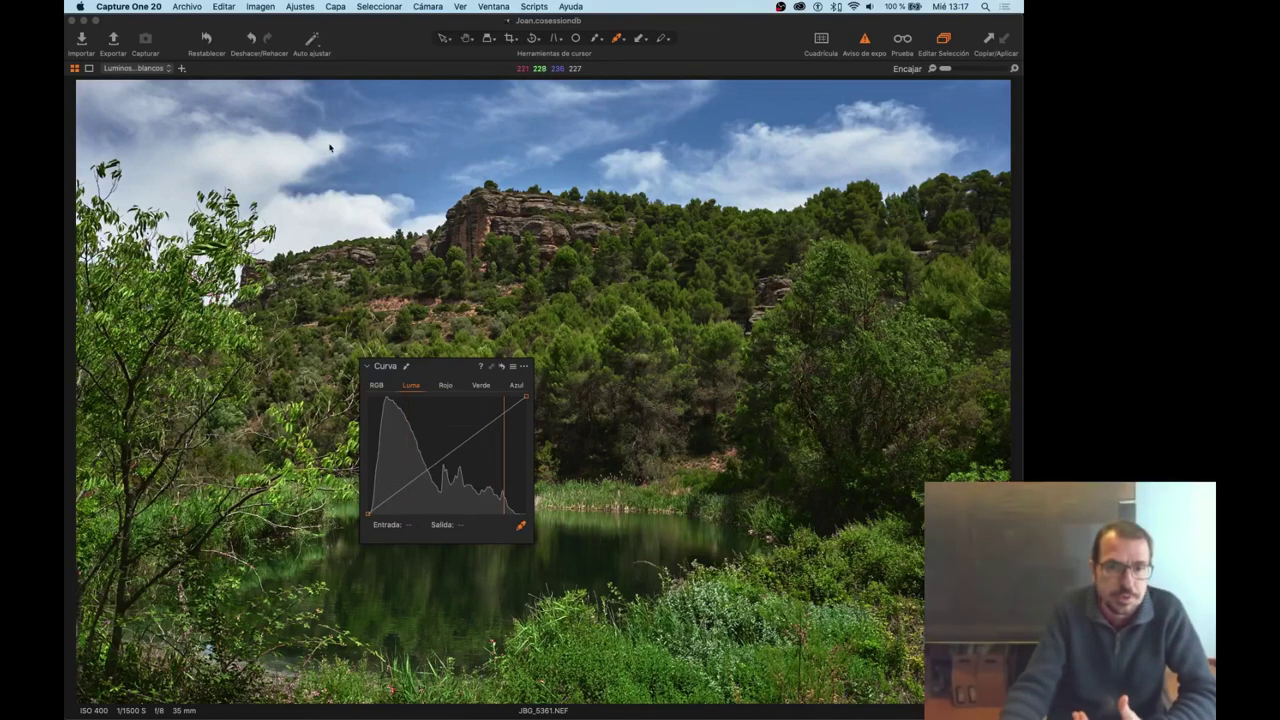
pyautogui.click(330, 145)
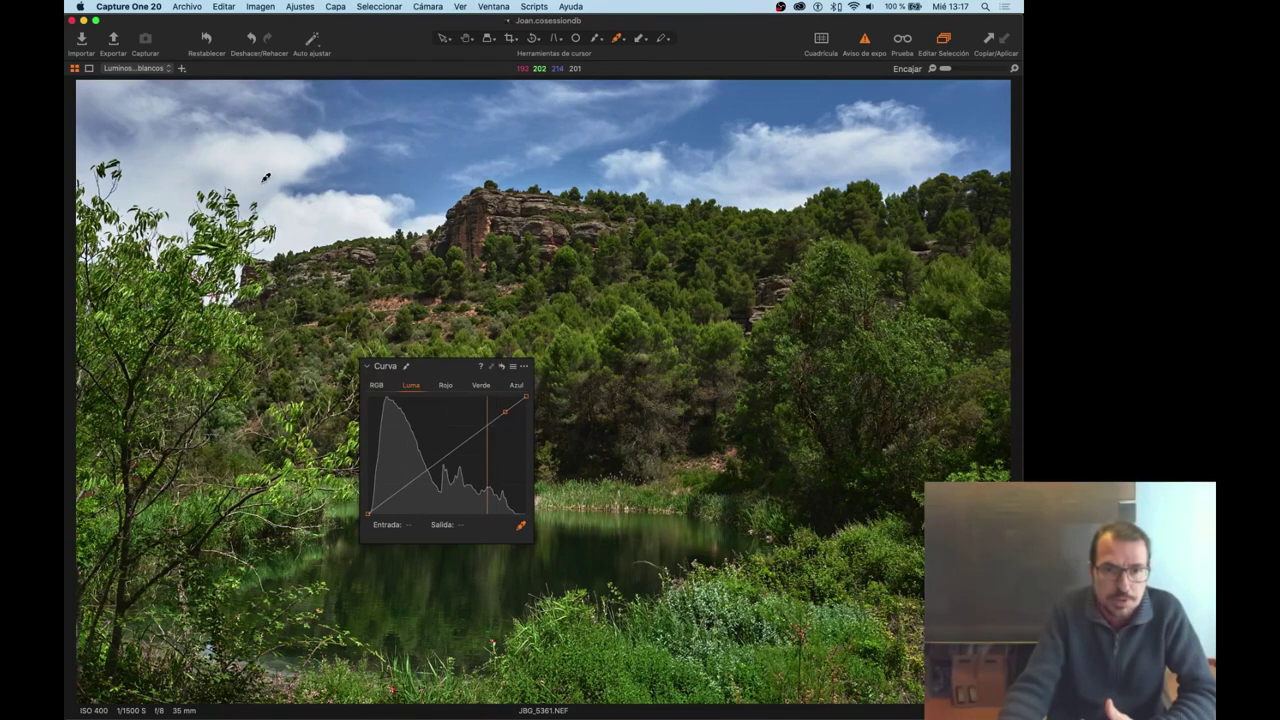
pyautogui.click(266, 178)
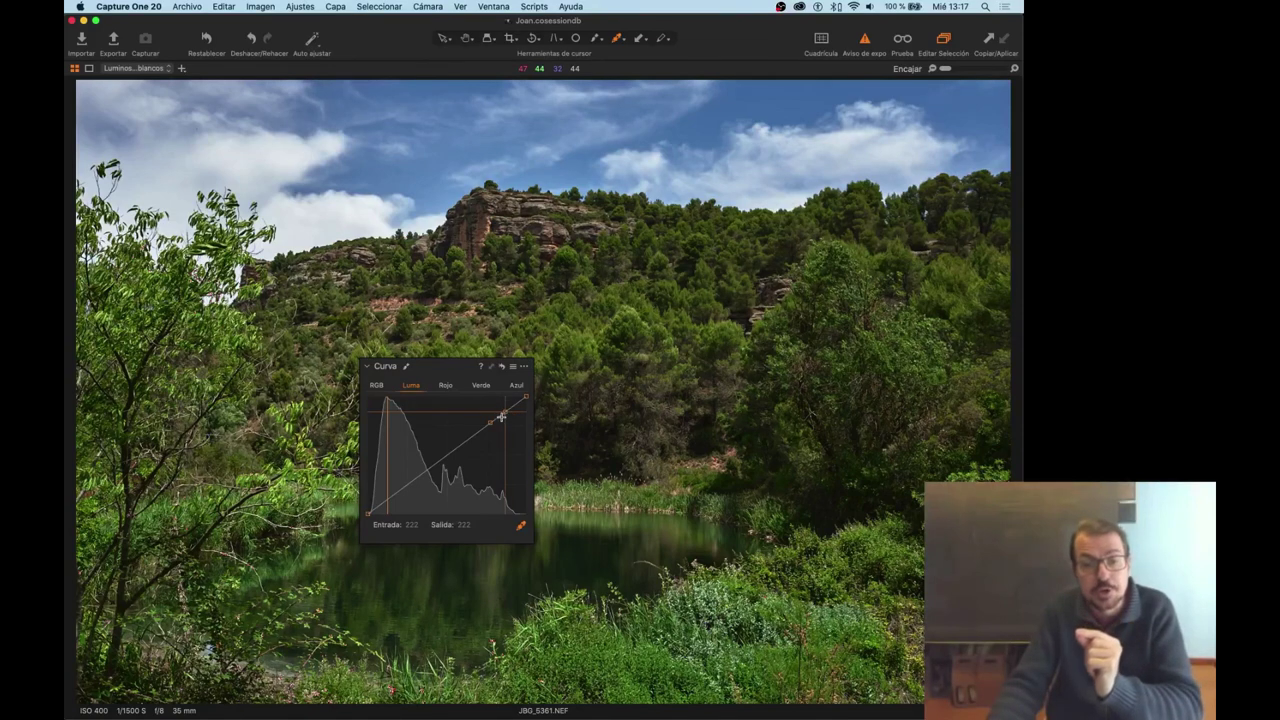
pyautogui.moveTo(491, 423); pyautogui.dragTo(506, 412)
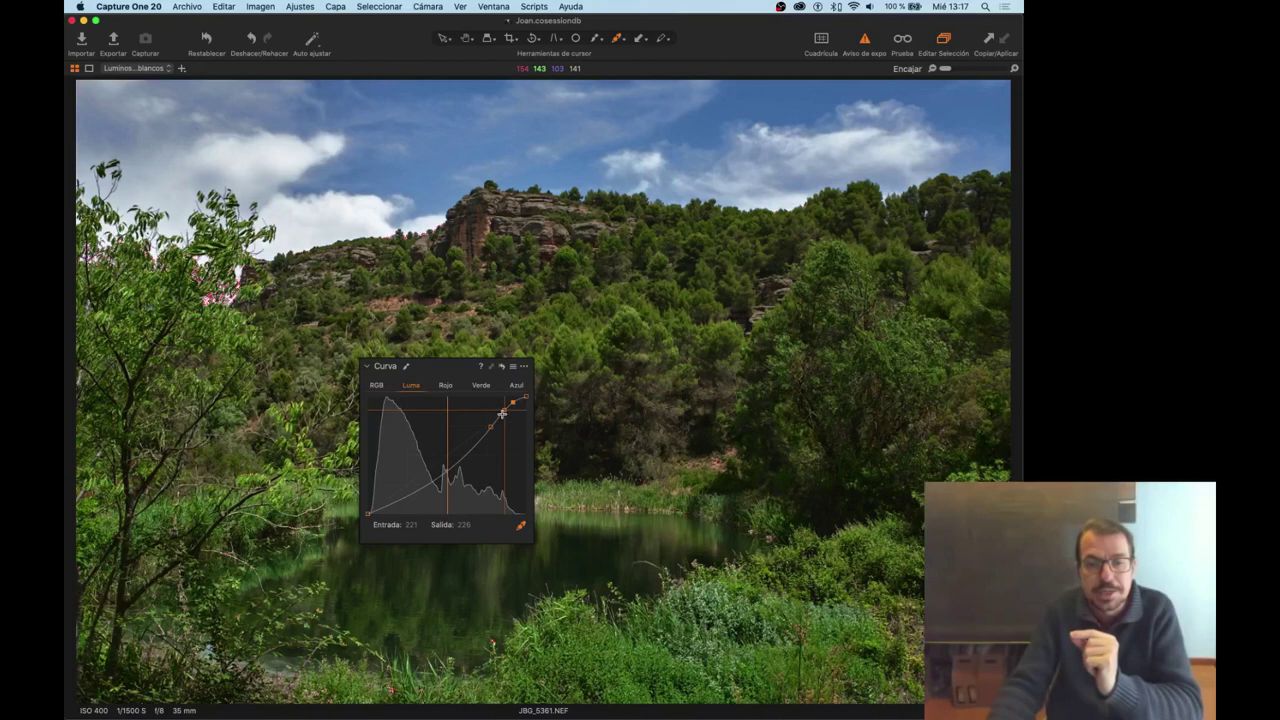
pyautogui.moveTo(505, 411); pyautogui.dragTo(505, 412)
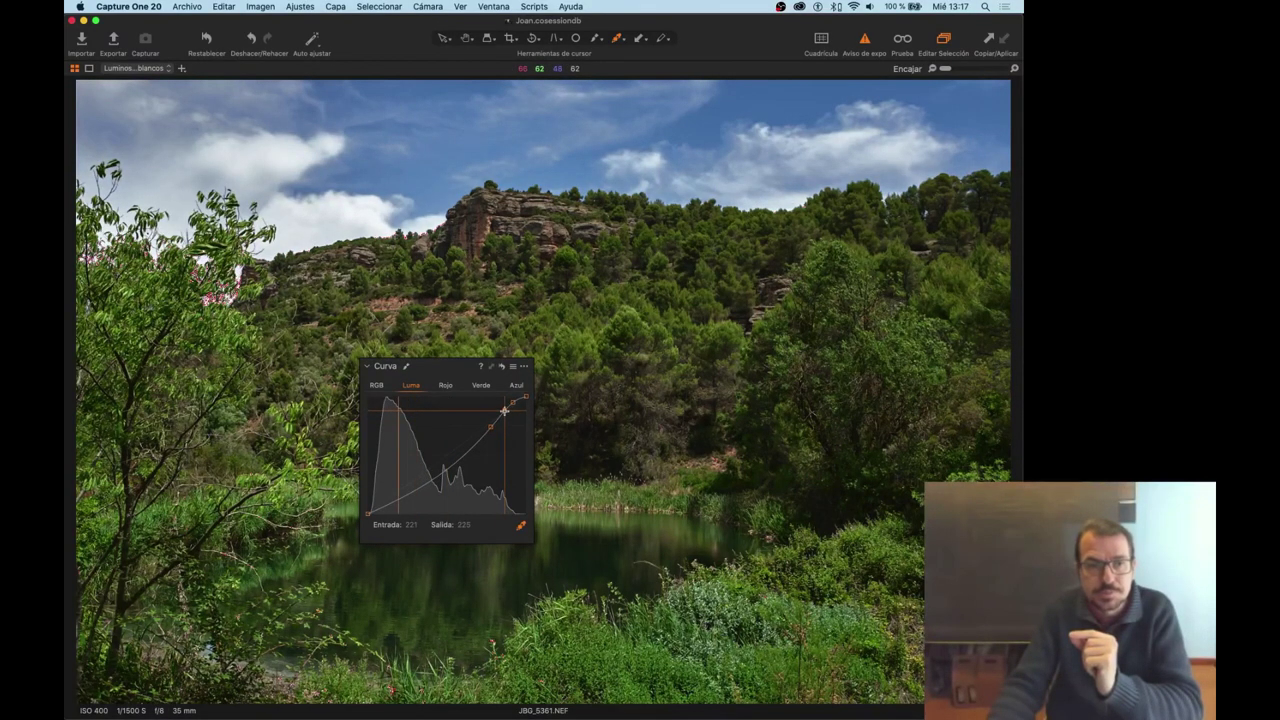
pyautogui.moveTo(505, 408); pyautogui.dragTo(505, 410)
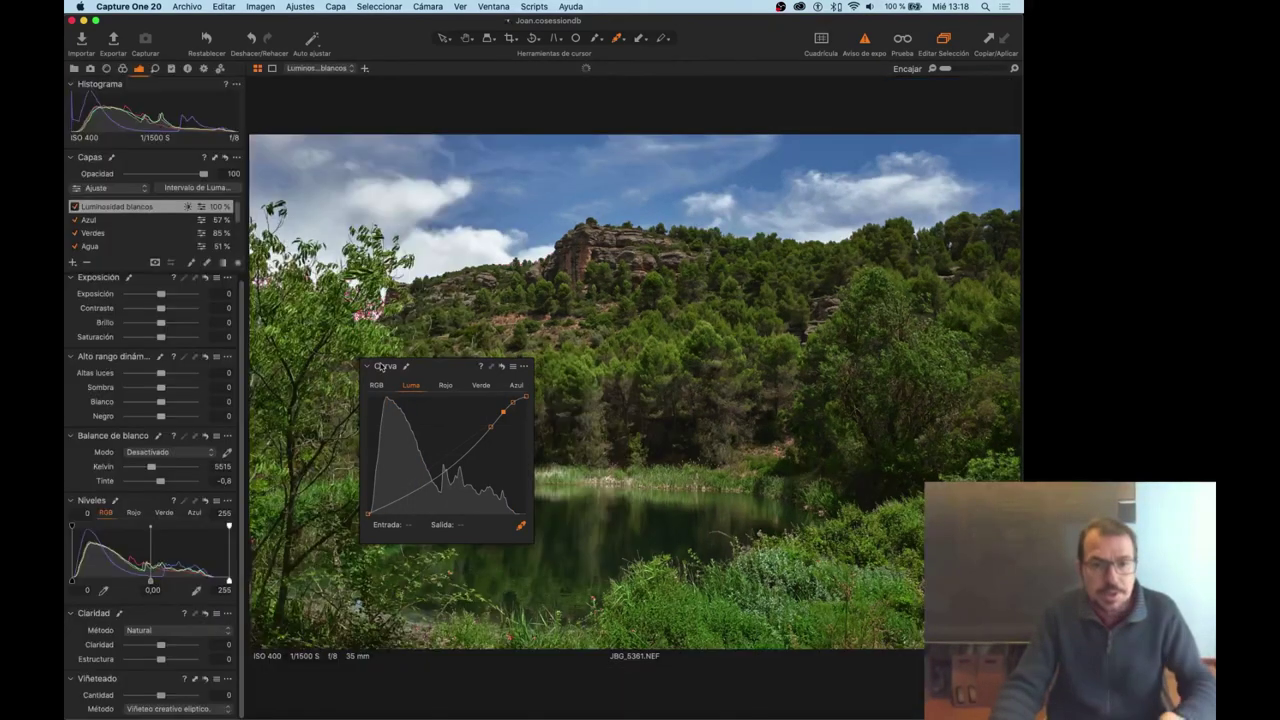
# Dock the Curve tool and set the Luminosidad blancos layer's opacity to 27%.
pyautogui.press('alt+super+t')
pyautogui.moveTo(454, 370)
pyautogui.mouseDown()
pyautogui.moveTo(179, 552)
pyautogui.moveTo(235, 476)
pyautogui.mouseUp()
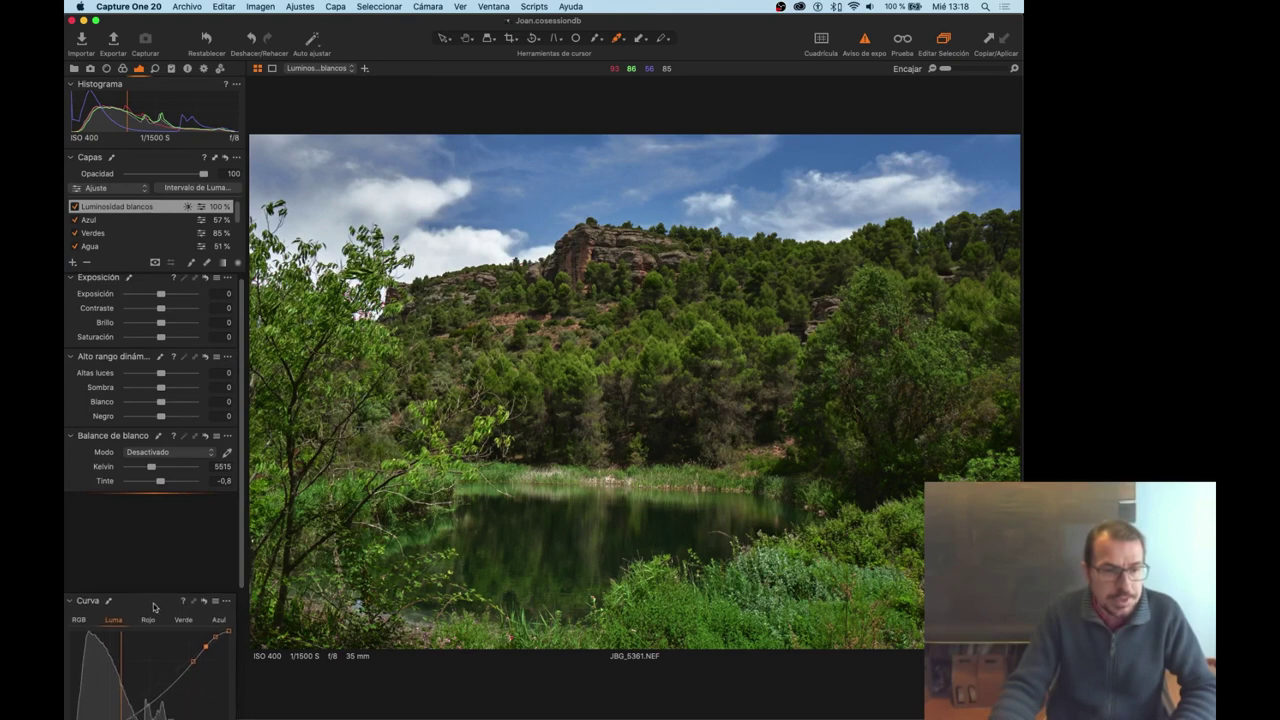
pyautogui.click(74, 207)
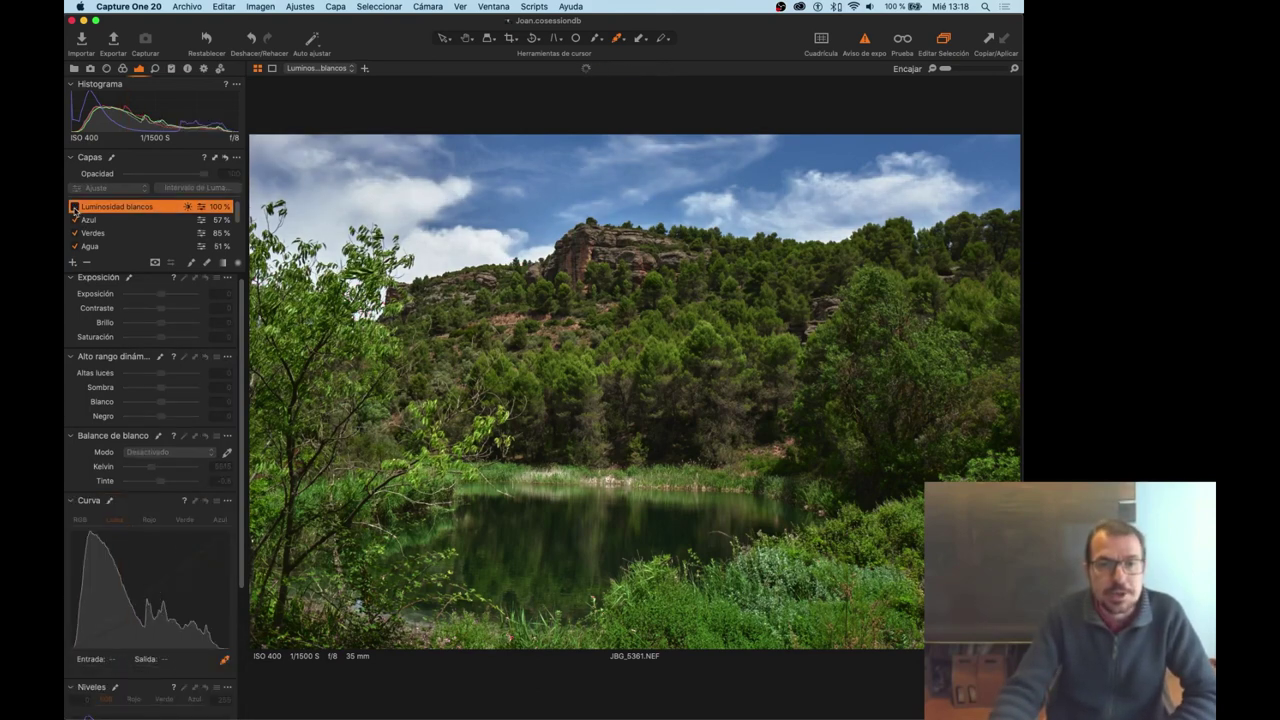
pyautogui.click(74, 208)
pyautogui.click(74, 208)
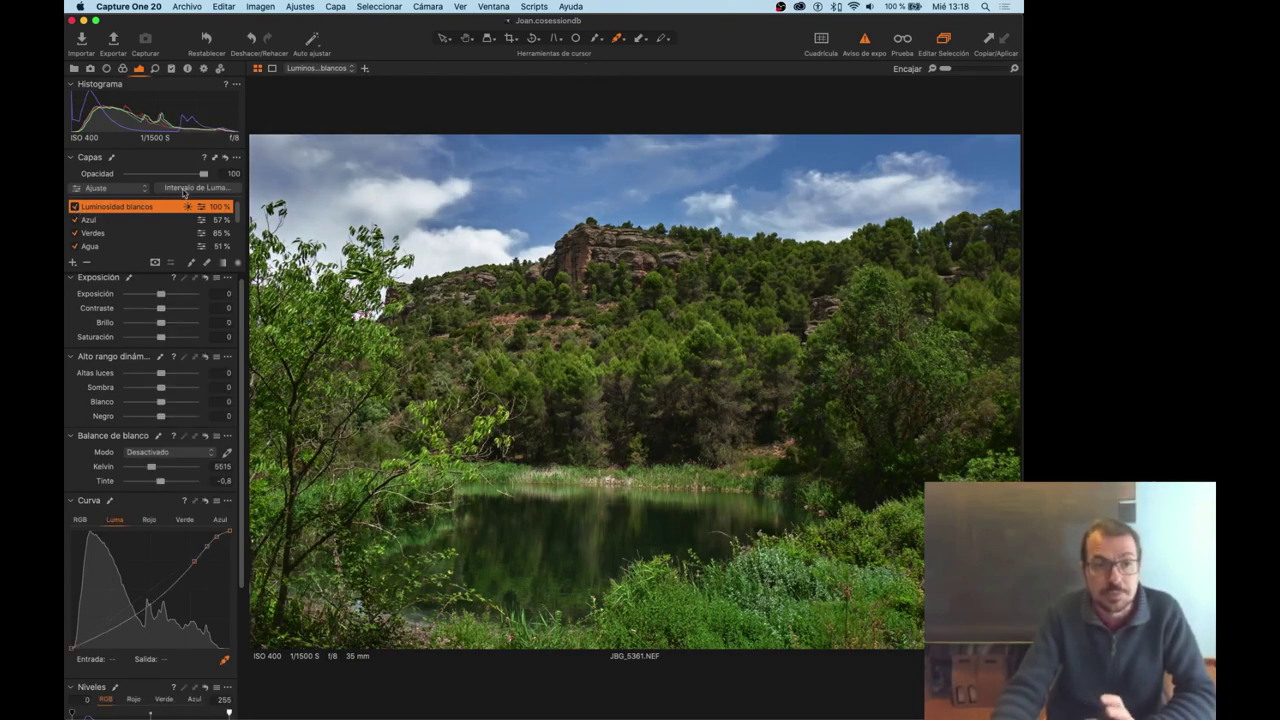
pyautogui.moveTo(168, 180); pyautogui.dragTo(146, 182)
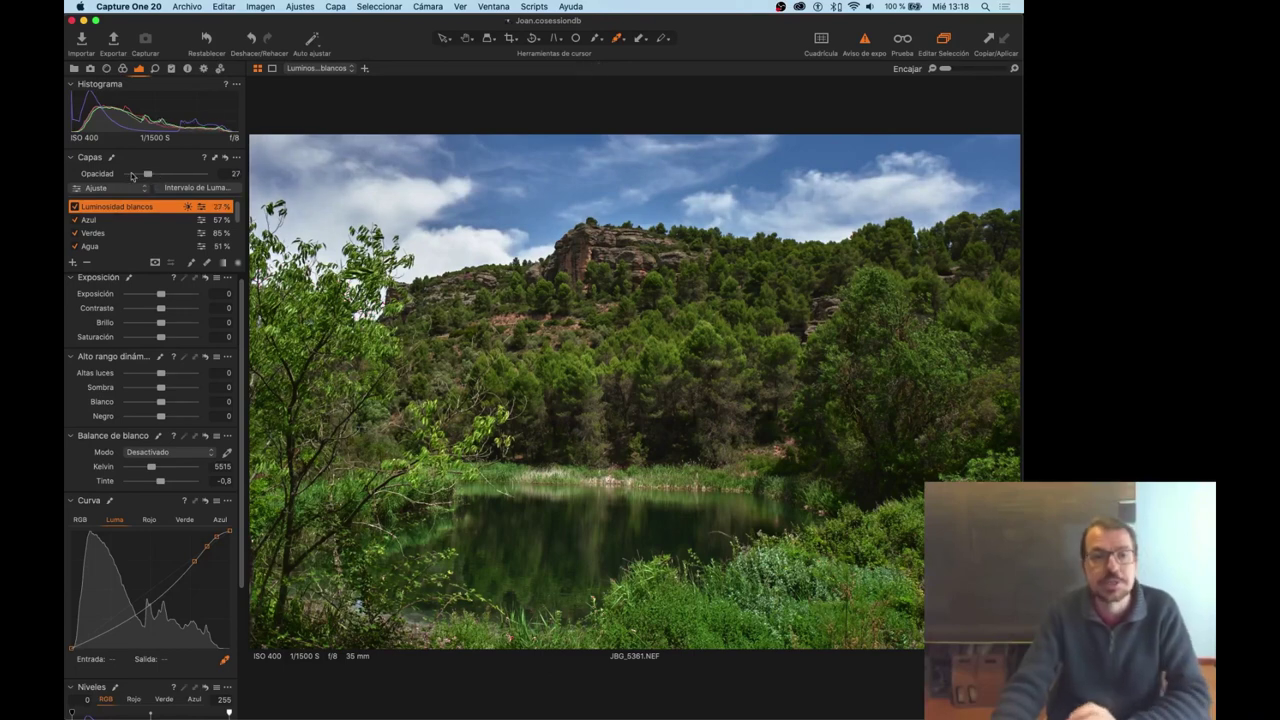
# Compare the photo with the Luminosidad blancos layer off and on.
pyautogui.click(75, 207)
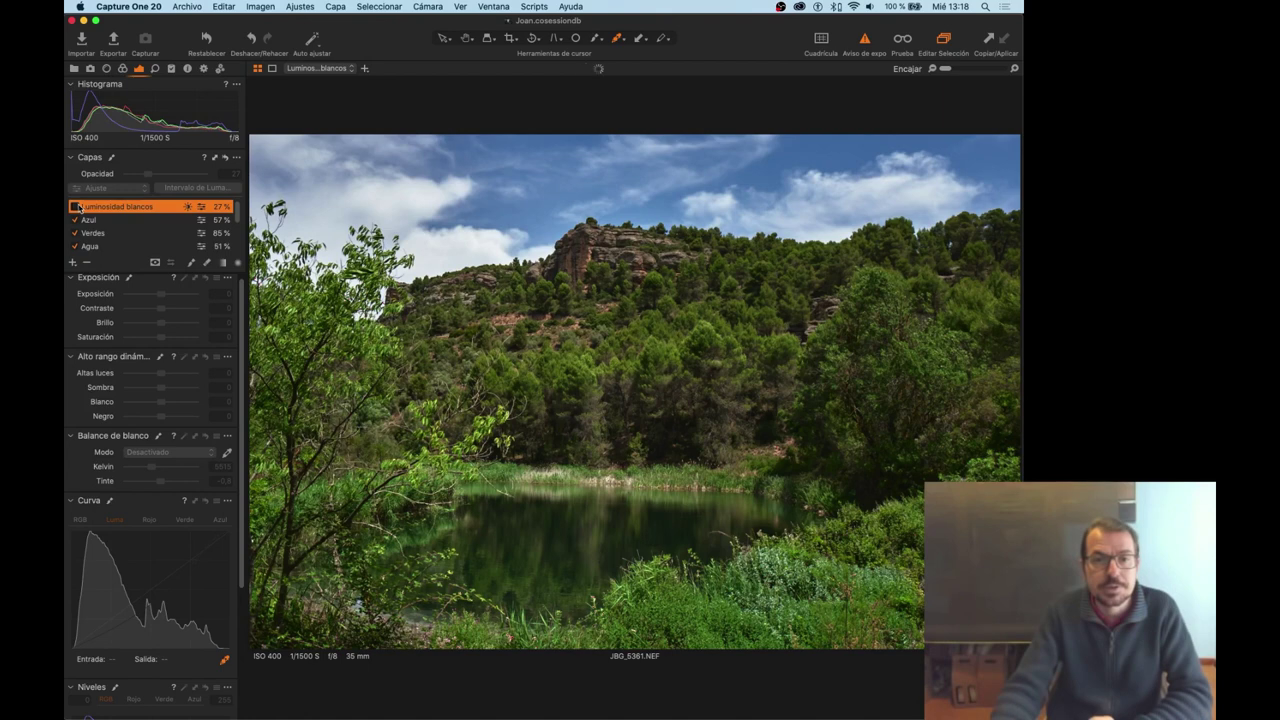
pyautogui.click(76, 206)
pyautogui.click(76, 206)
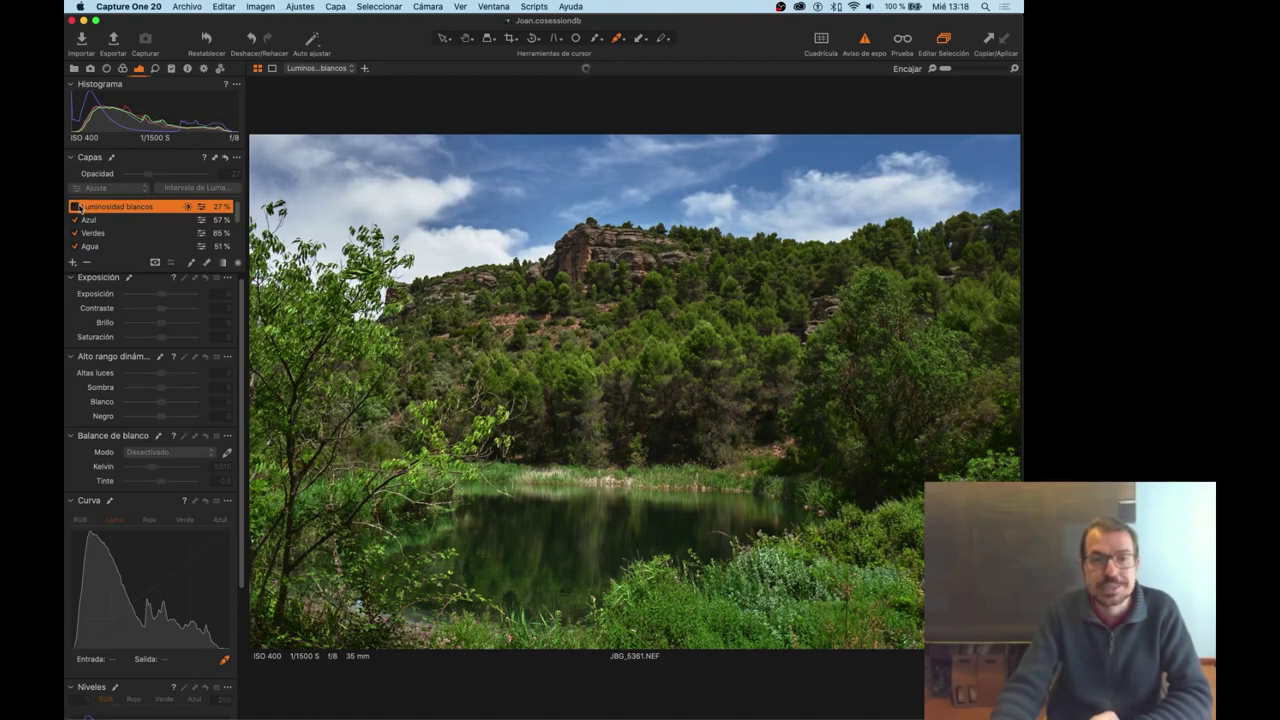
pyautogui.click(76, 206)
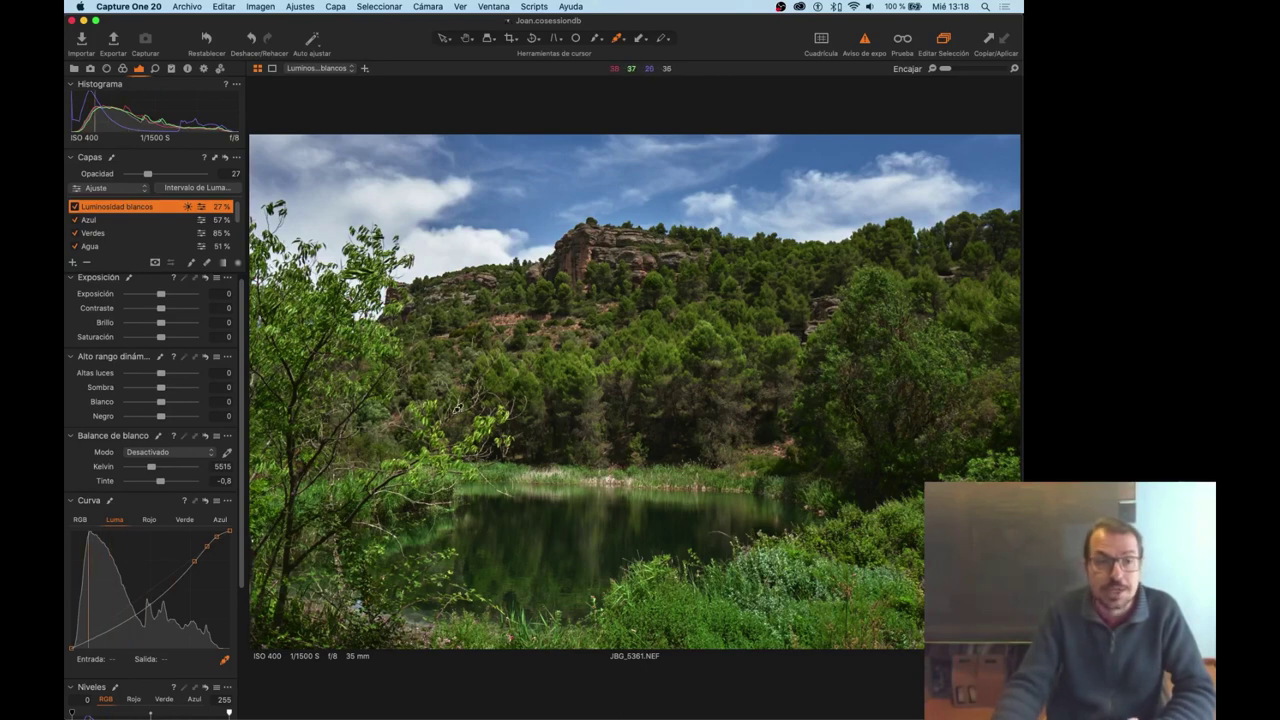
pyautogui.click(208, 264)
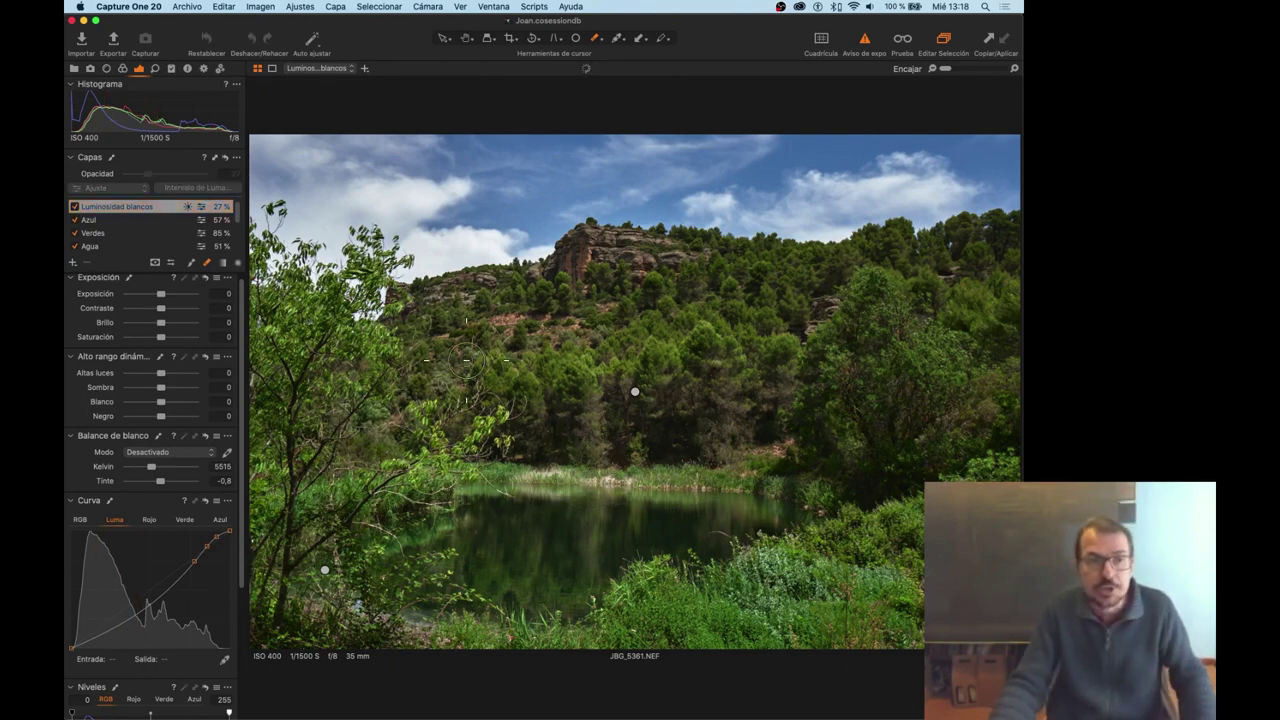
# Show the mask overlay and erase stray mask areas from the lake and shoreline.
pyautogui.press('m')
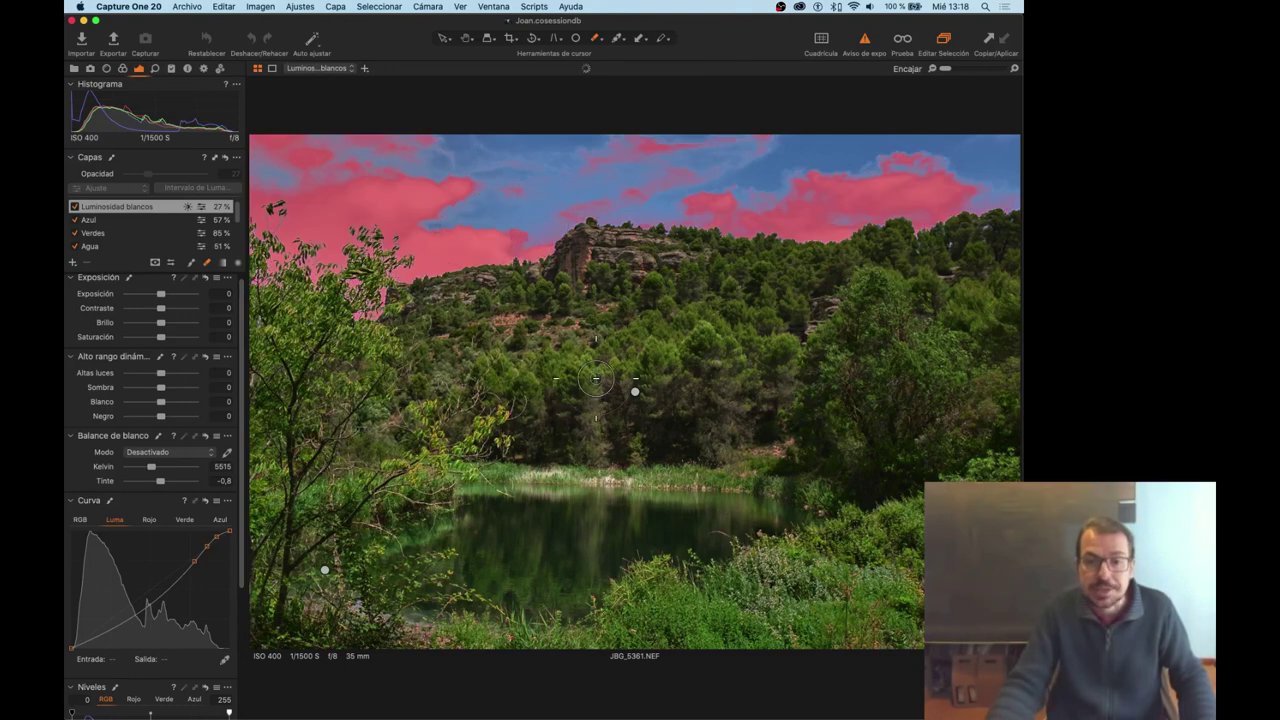
pyautogui.moveTo(531, 330); pyautogui.dragTo(595, 320)
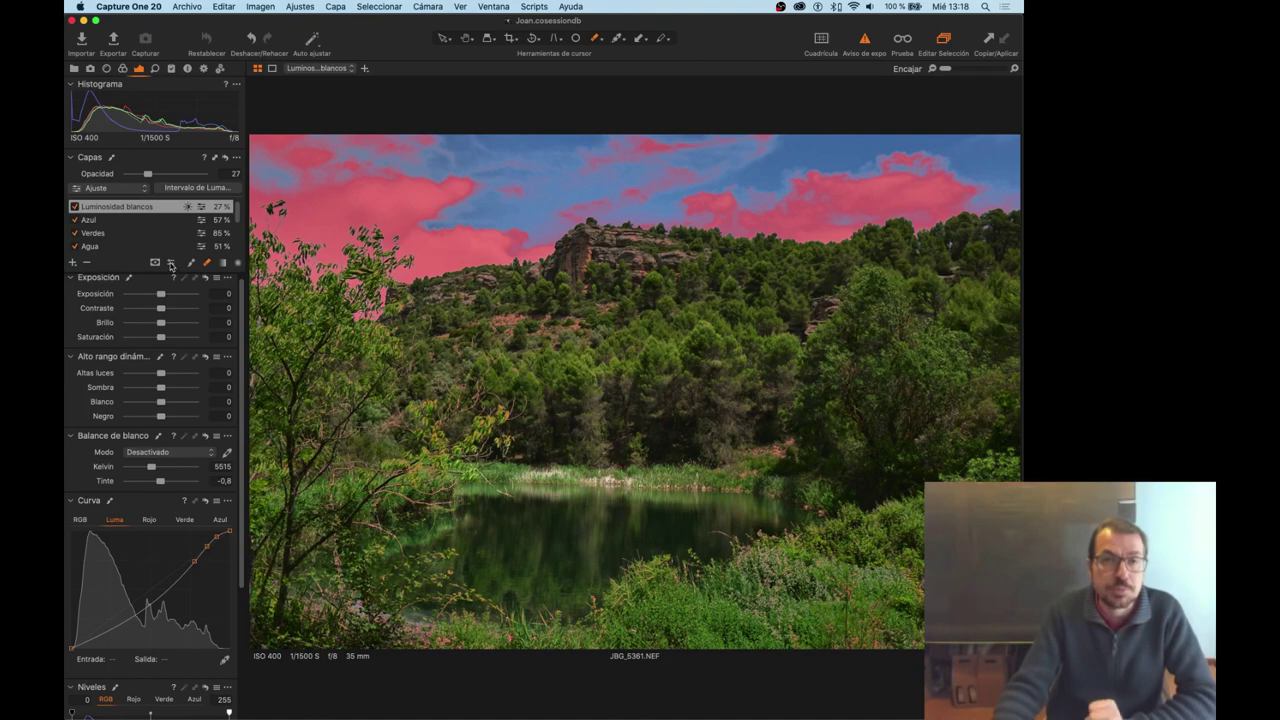
pyautogui.click(170, 263)
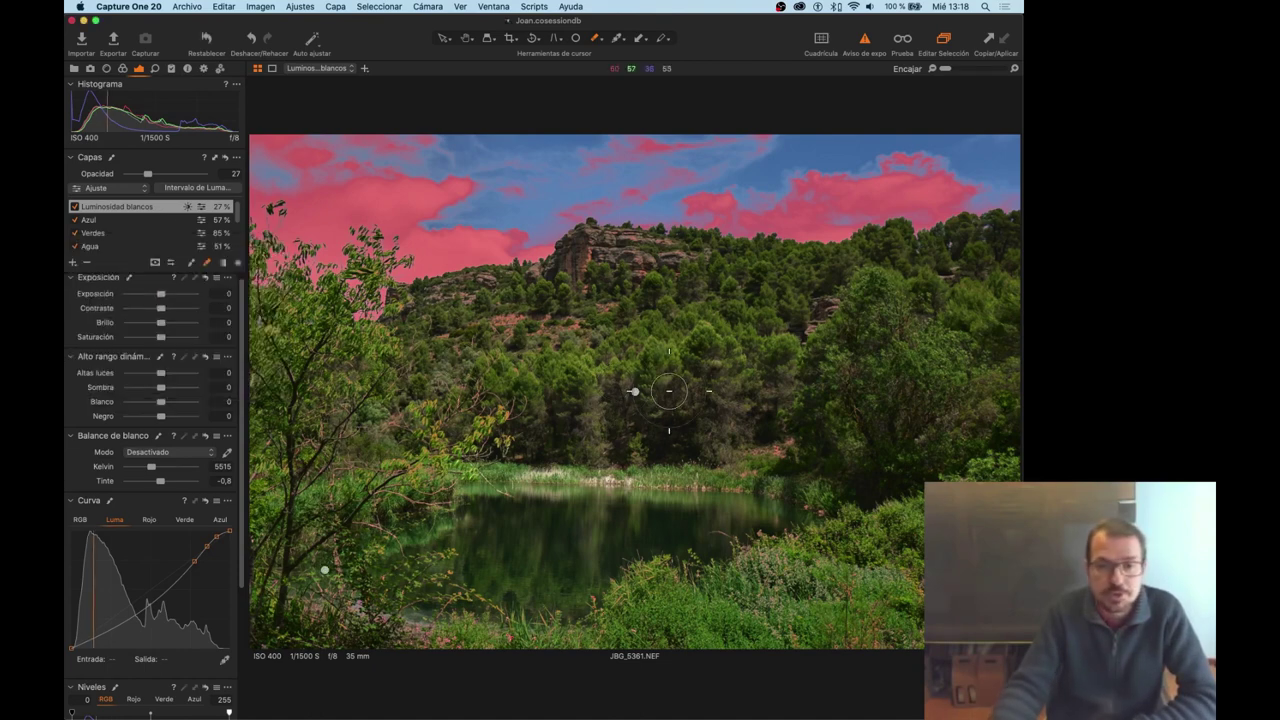
pyautogui.moveTo(553, 465); pyautogui.dragTo(502, 484)
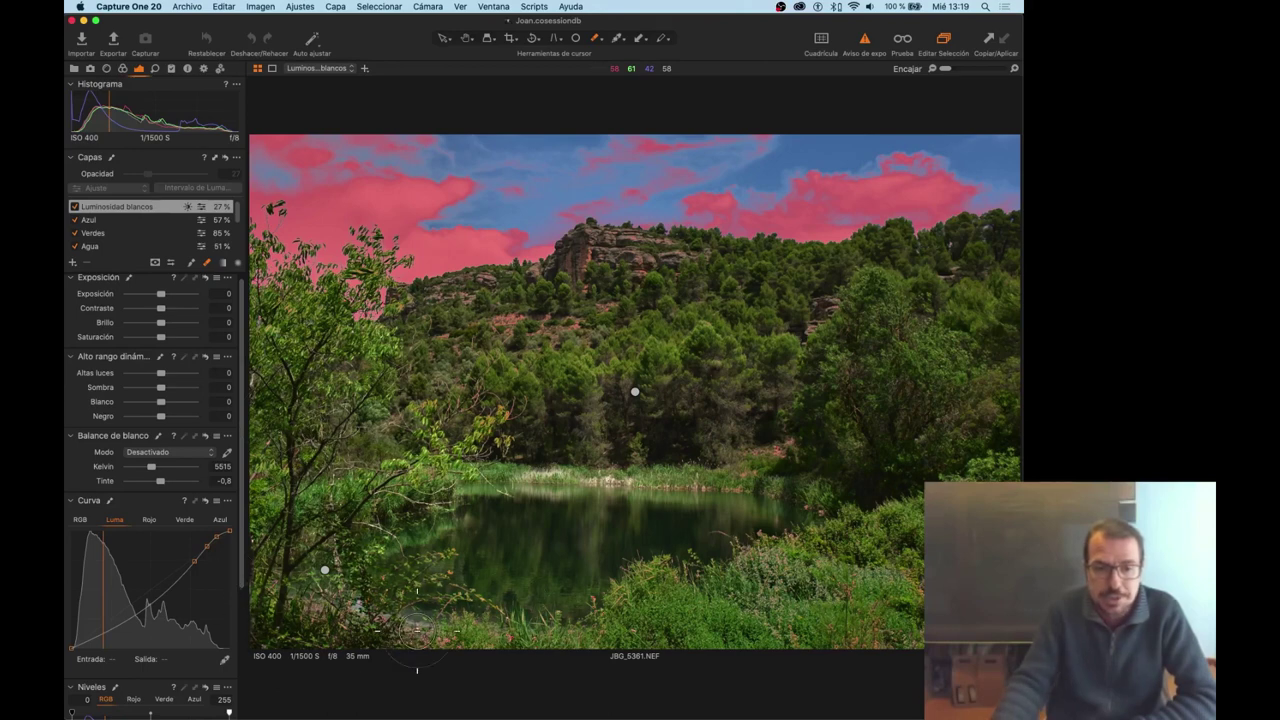
pyautogui.moveTo(705, 520); pyautogui.dragTo(540, 475)
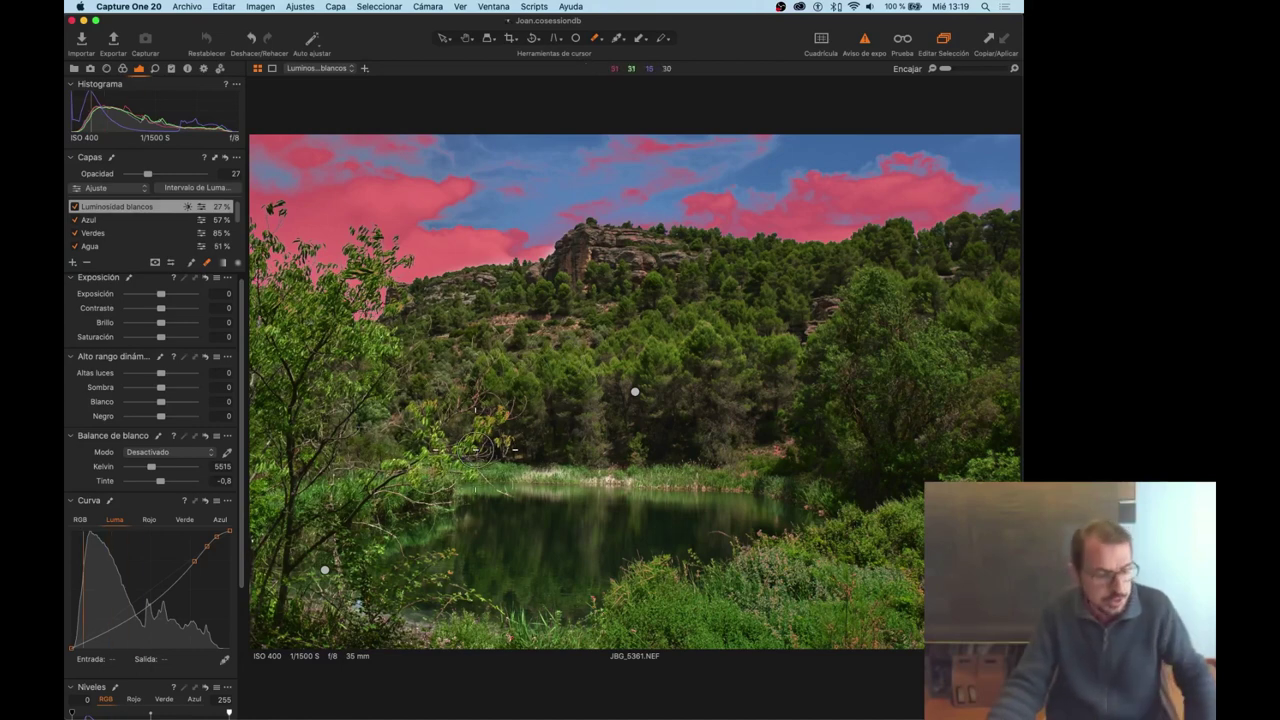
# Try green, then blue-violet, as the mask colour in the Aspecto preferences.
pyautogui.press('super+comma')
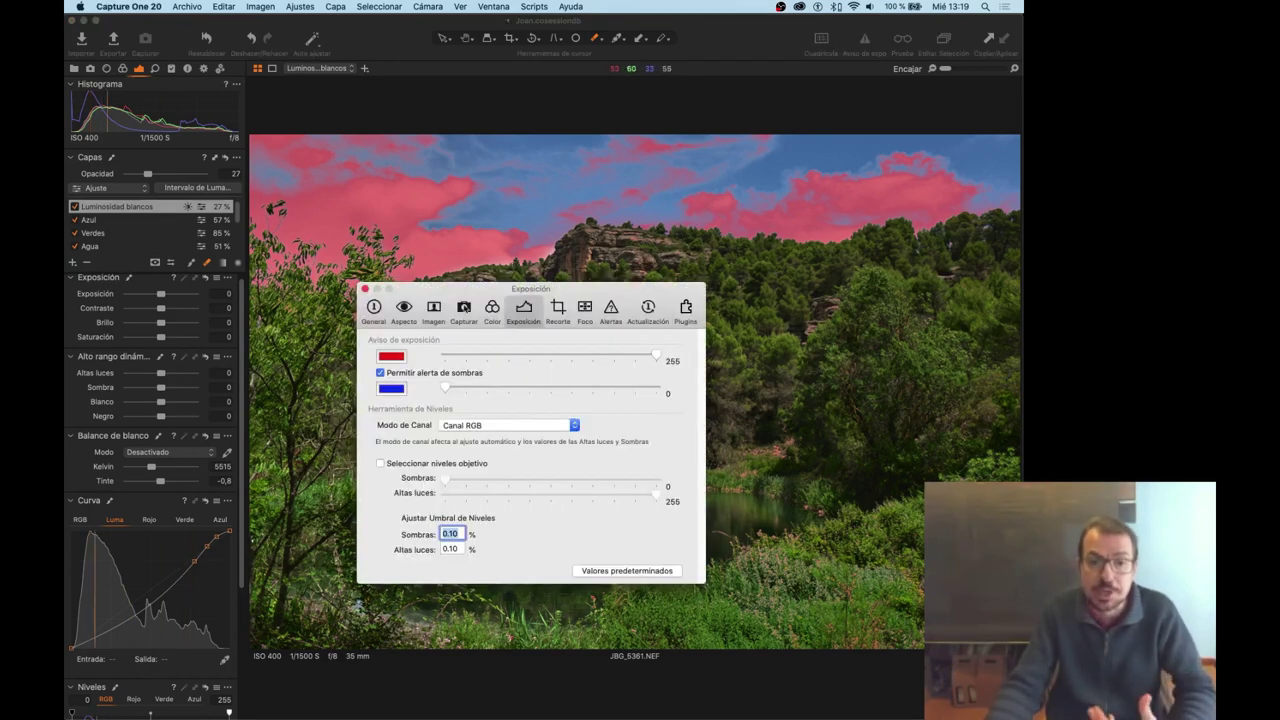
pyautogui.click(404, 310)
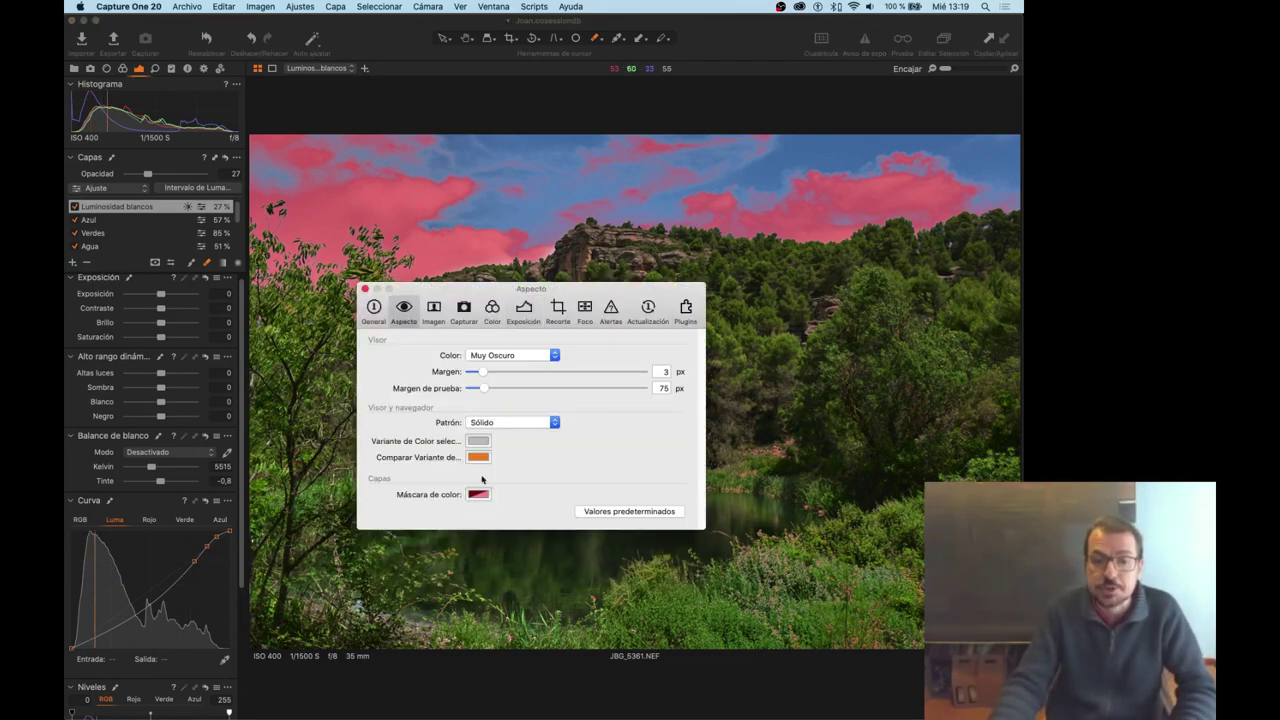
pyautogui.click(478, 495)
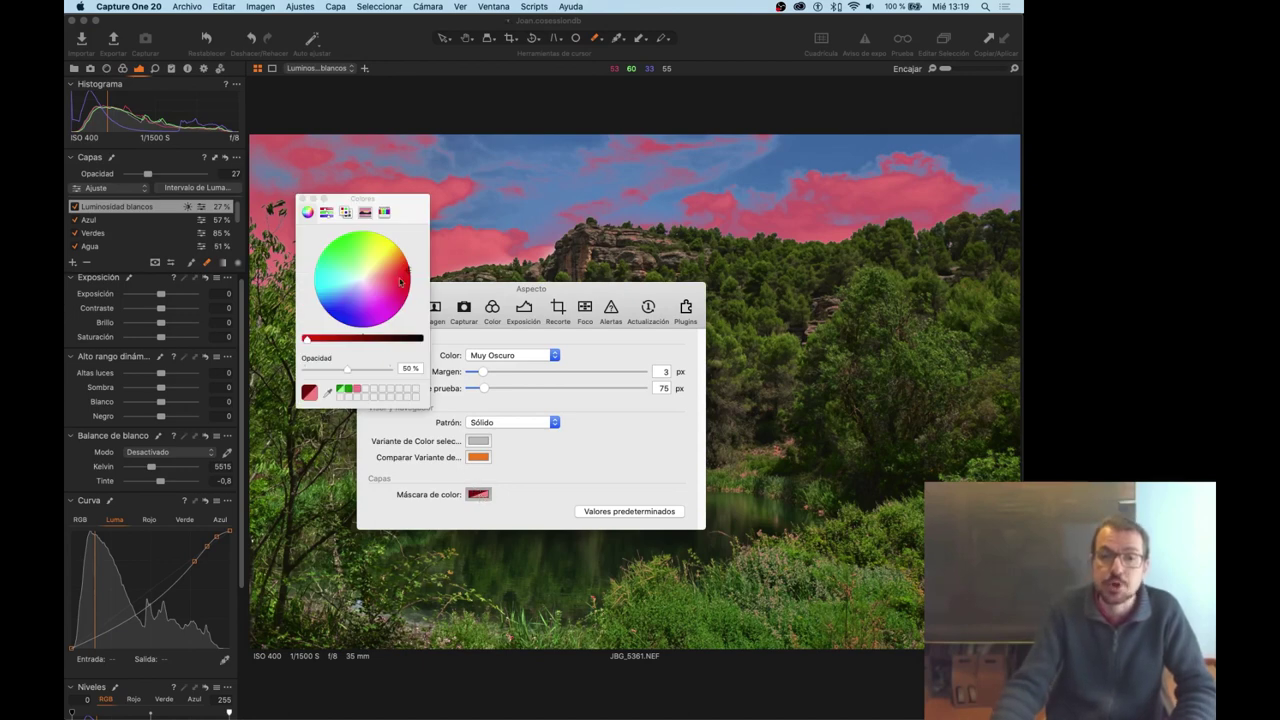
pyautogui.click(348, 254)
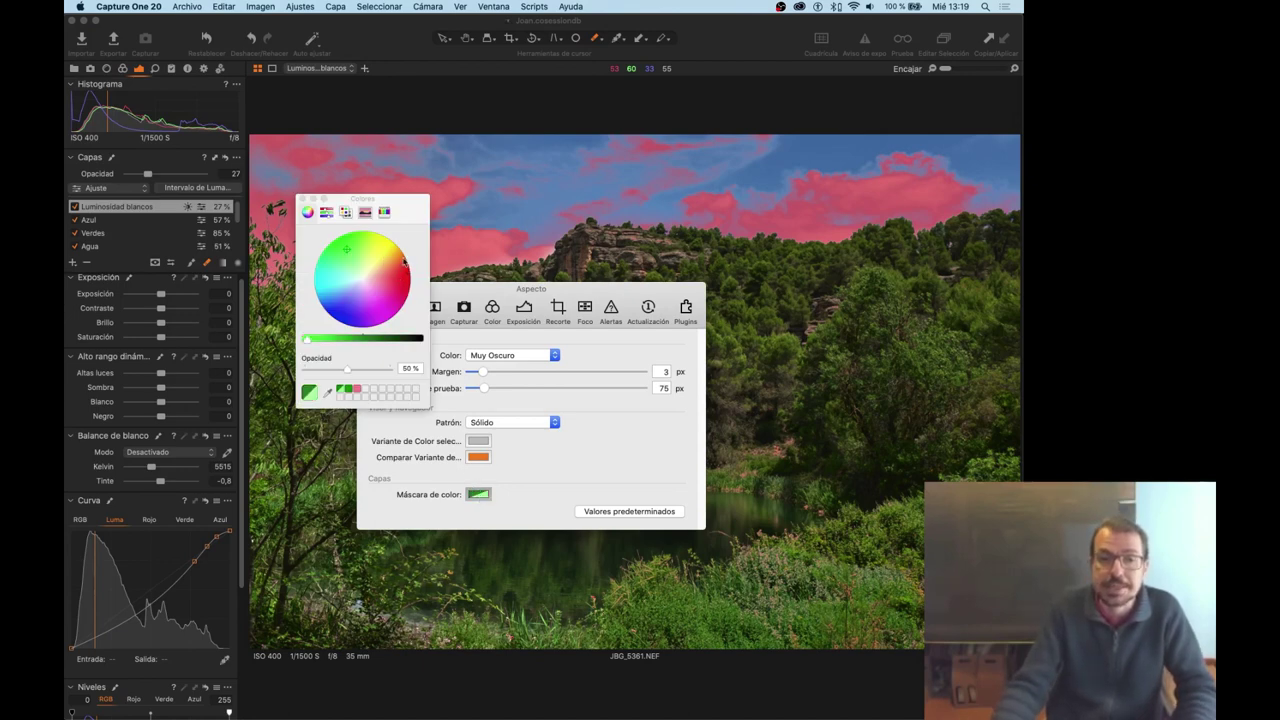
pyautogui.click(342, 323)
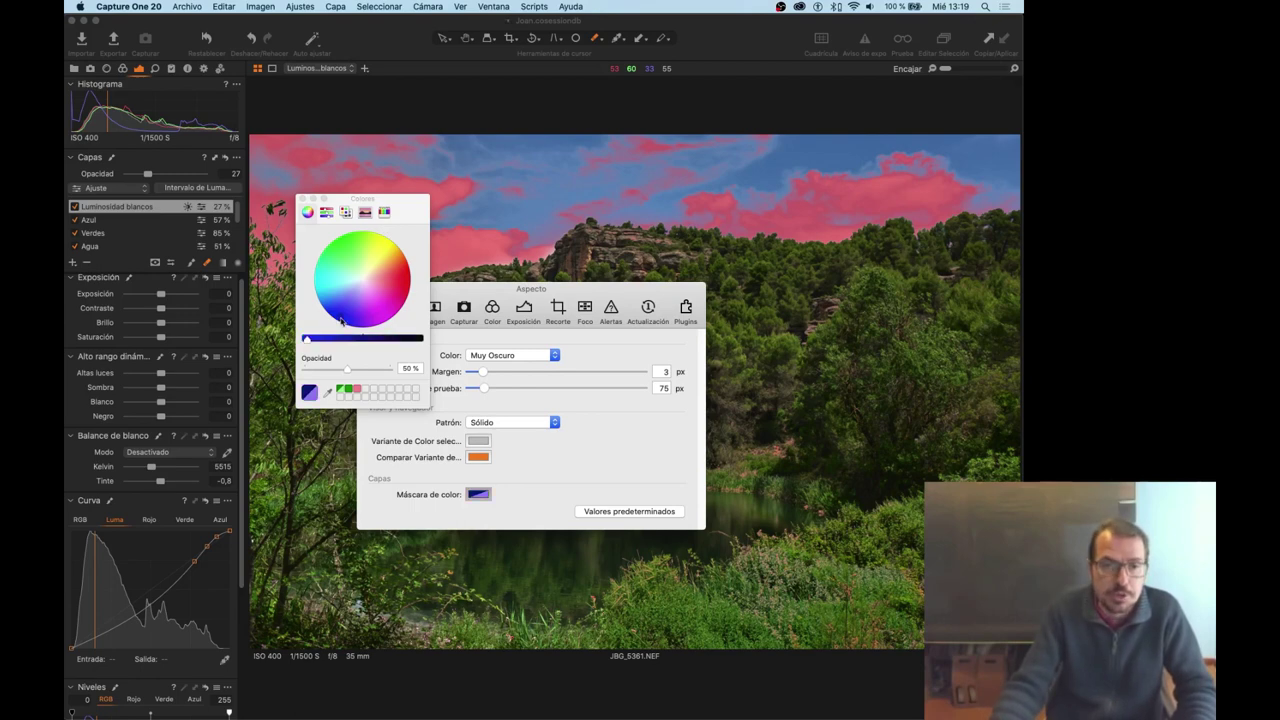
pyautogui.click(304, 200)
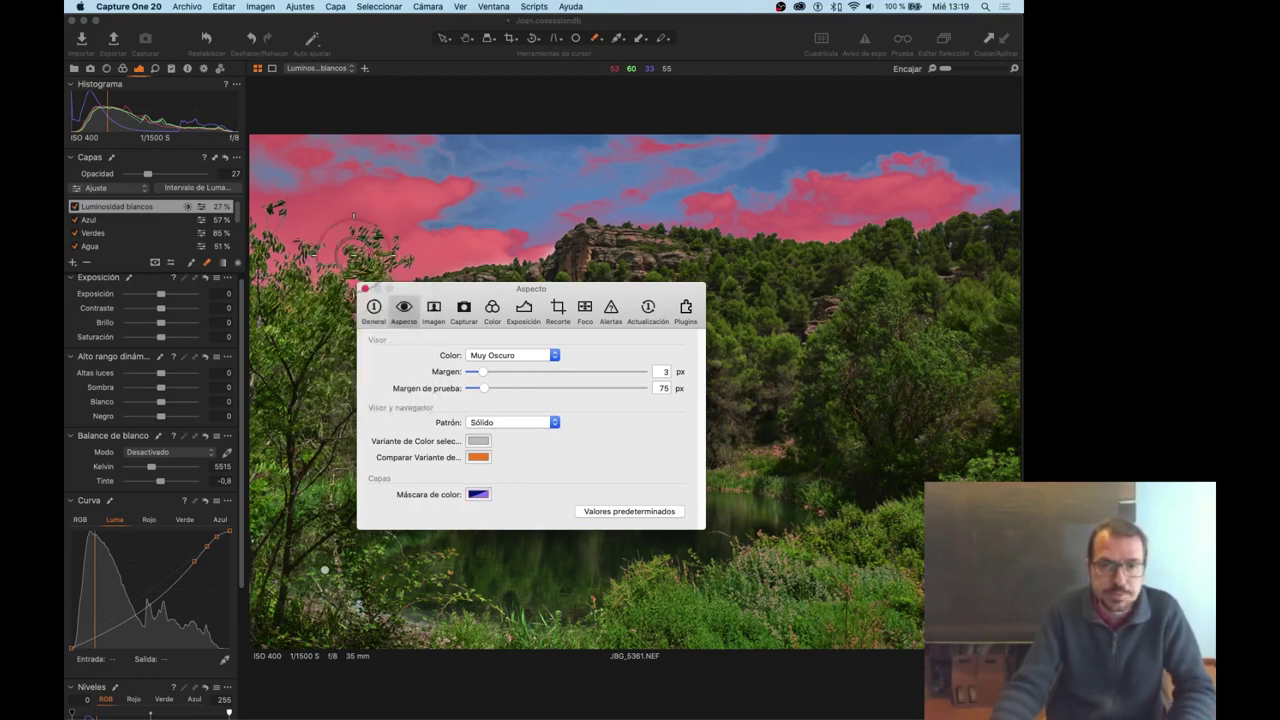
pyautogui.click(364, 288)
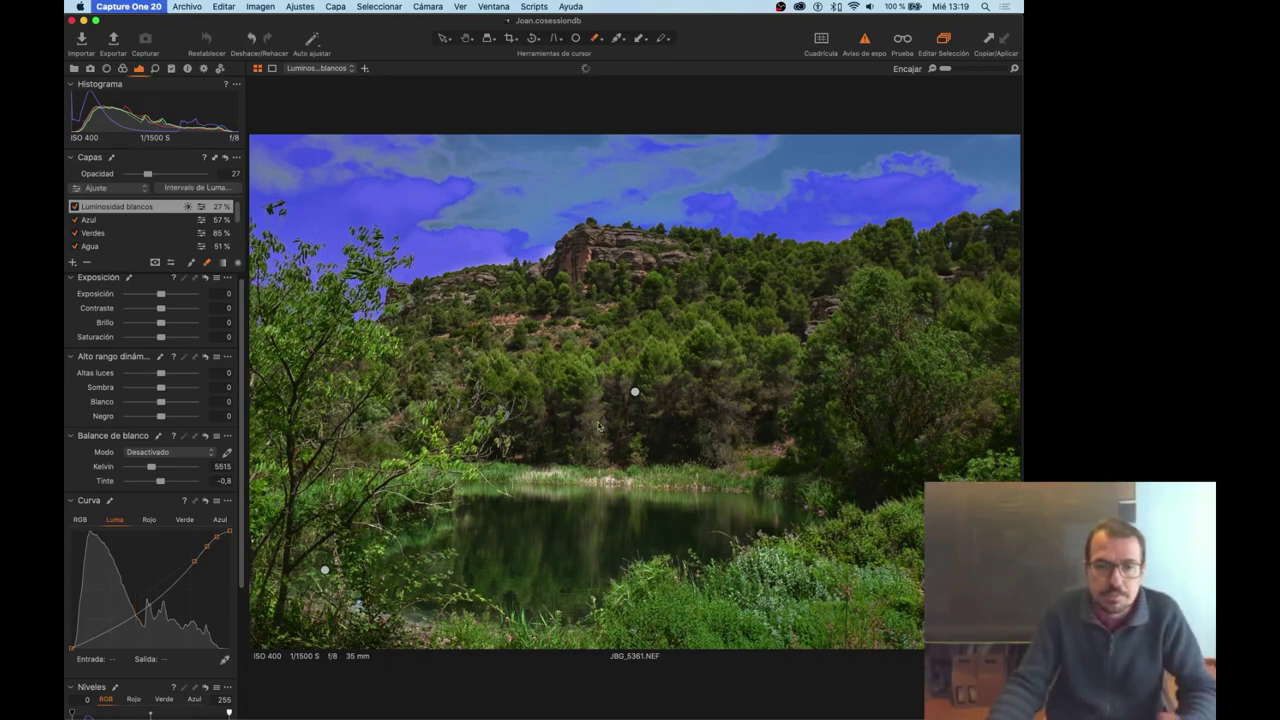
# Set the Máscara de color preference to orange and apply it.
pyautogui.press('super+comma')
pyautogui.click(481, 495)
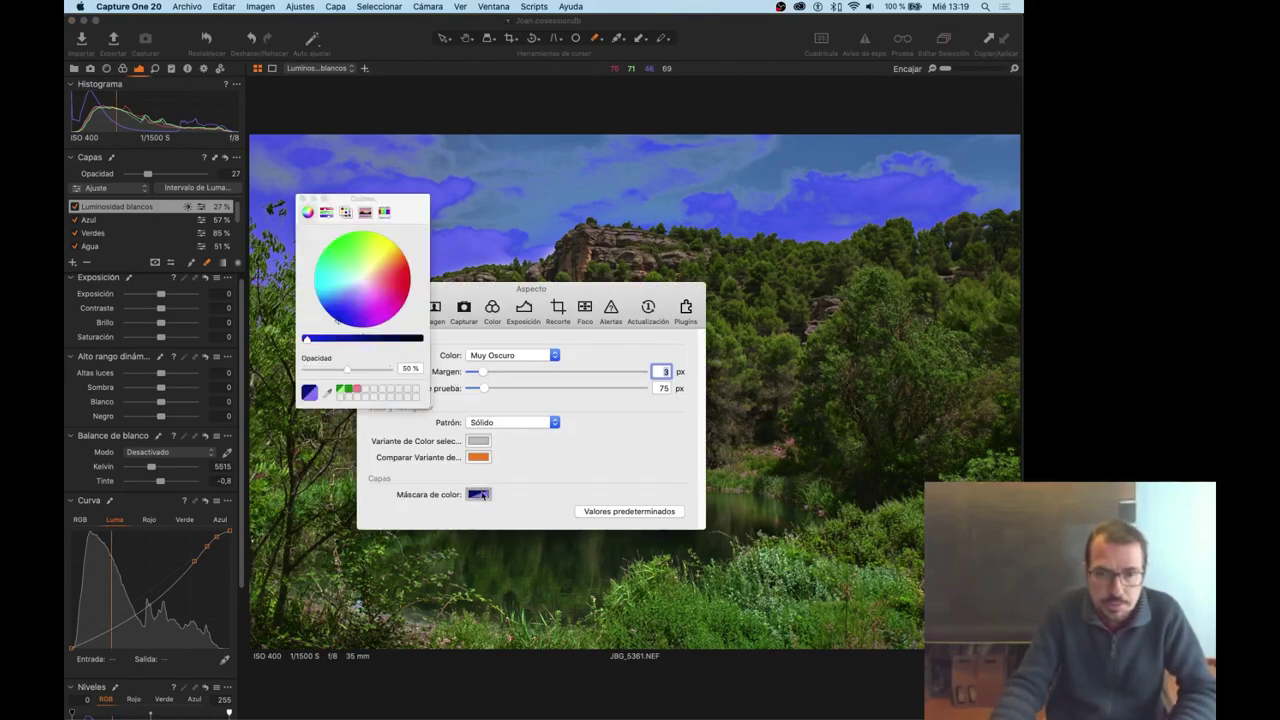
pyautogui.moveTo(393, 264); pyautogui.dragTo(403, 257)
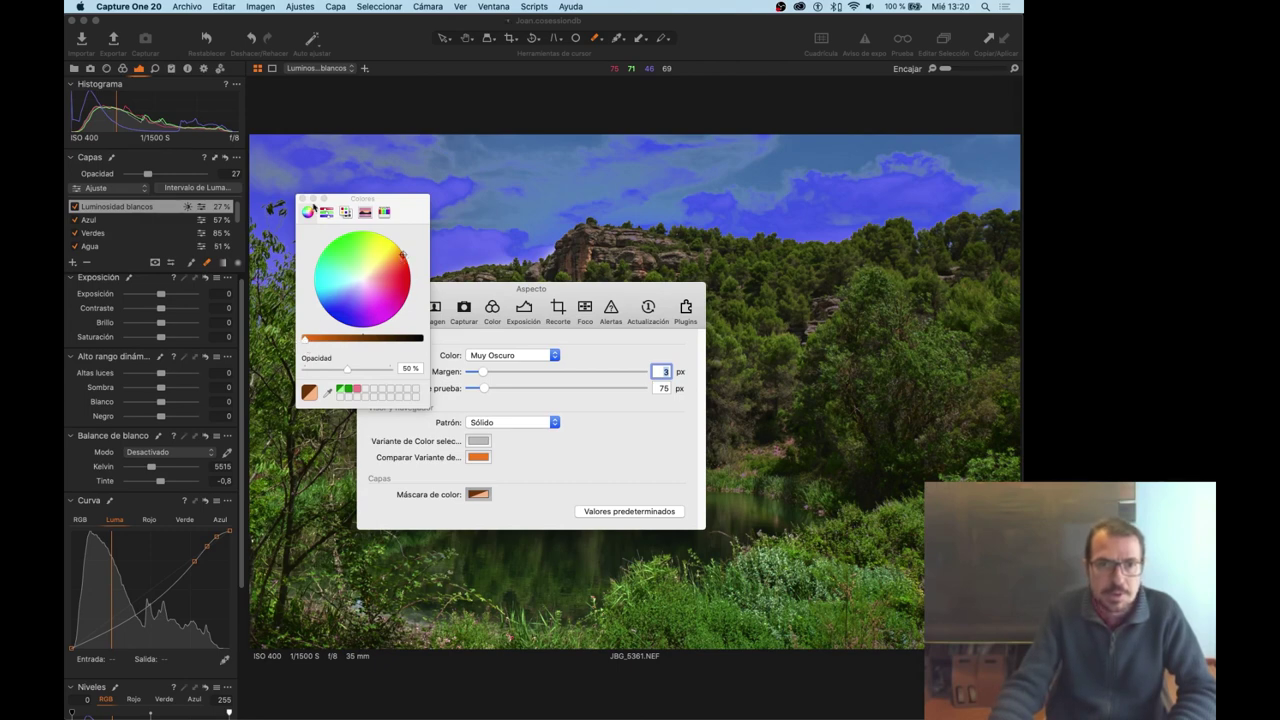
pyautogui.click(303, 199)
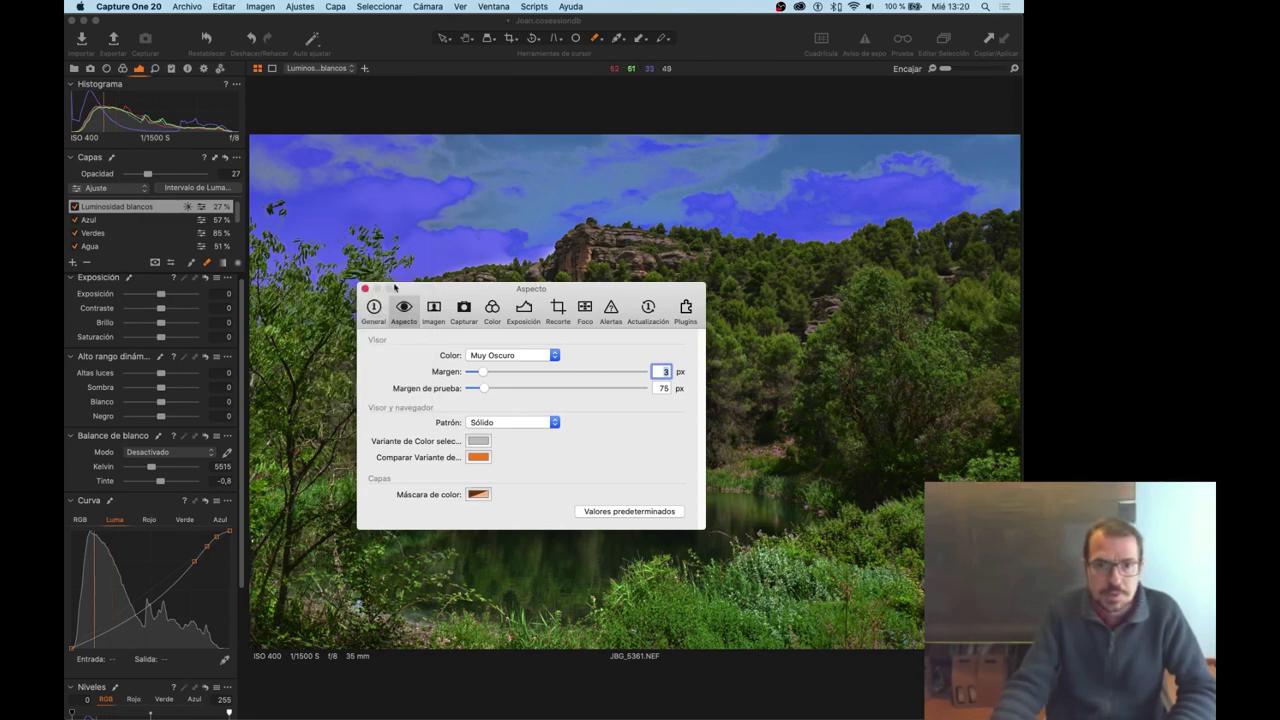
pyautogui.click(364, 289)
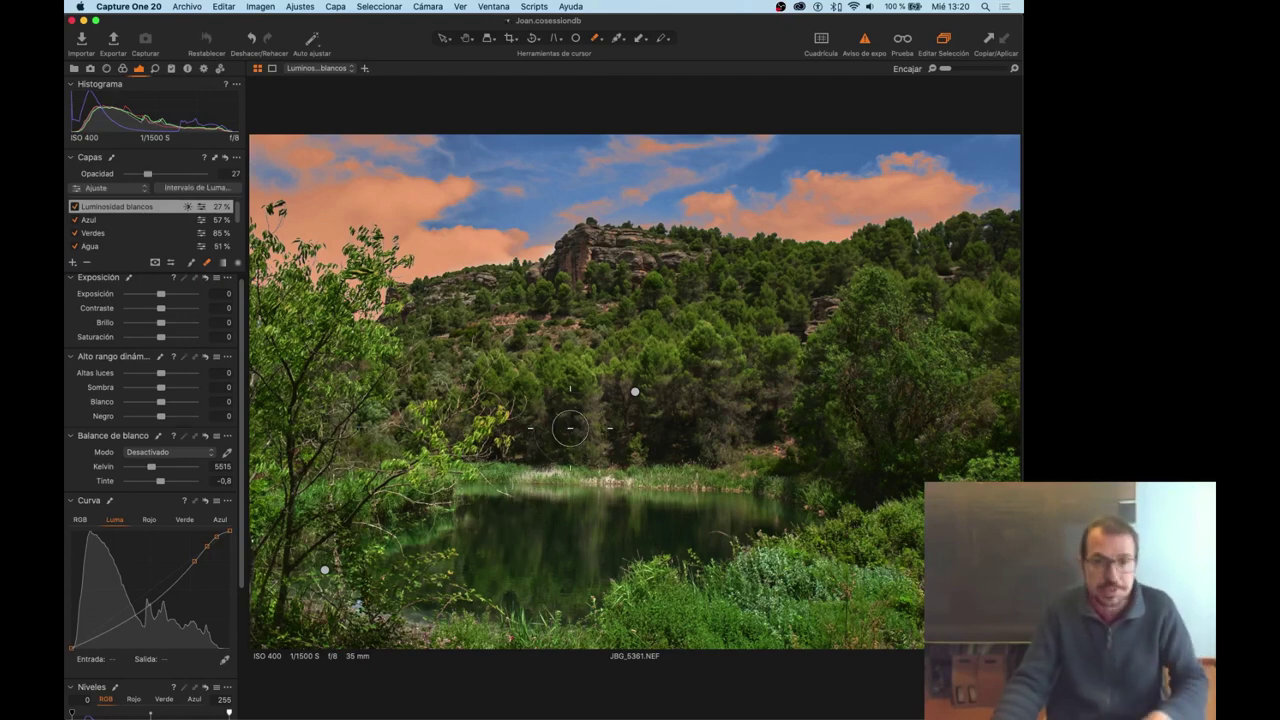
# Hide the mask overlay and zoom from 400% back to fit the whole photo.
pyautogui.press('m')
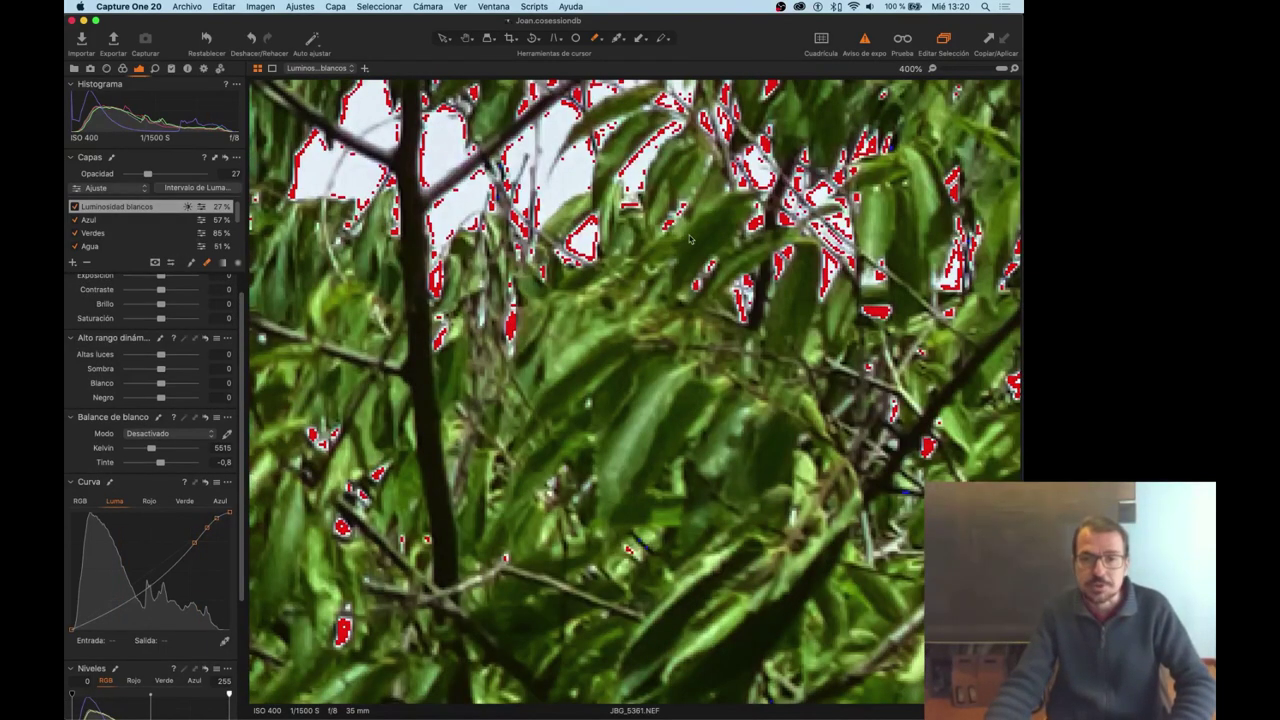
pyautogui.click(932, 67)
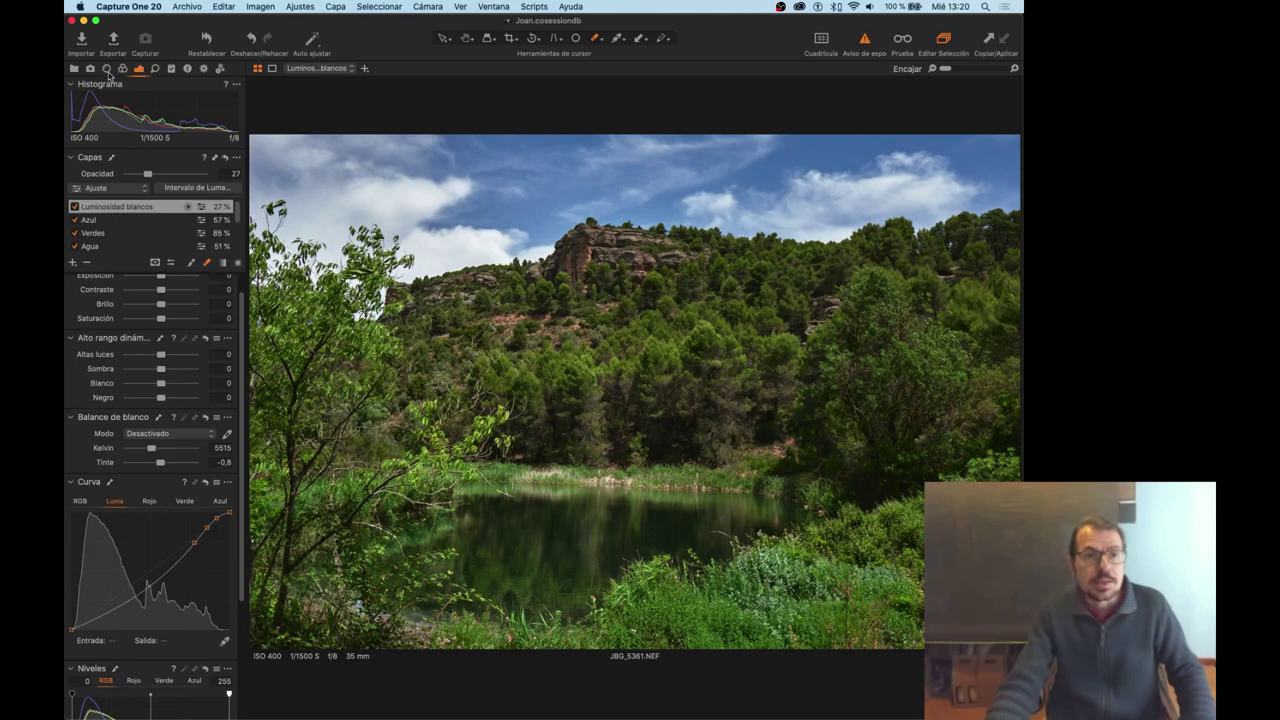
# Show the Color tools and scroll the Capas list down to the lower layers through Fondo.
pyautogui.click(107, 68)
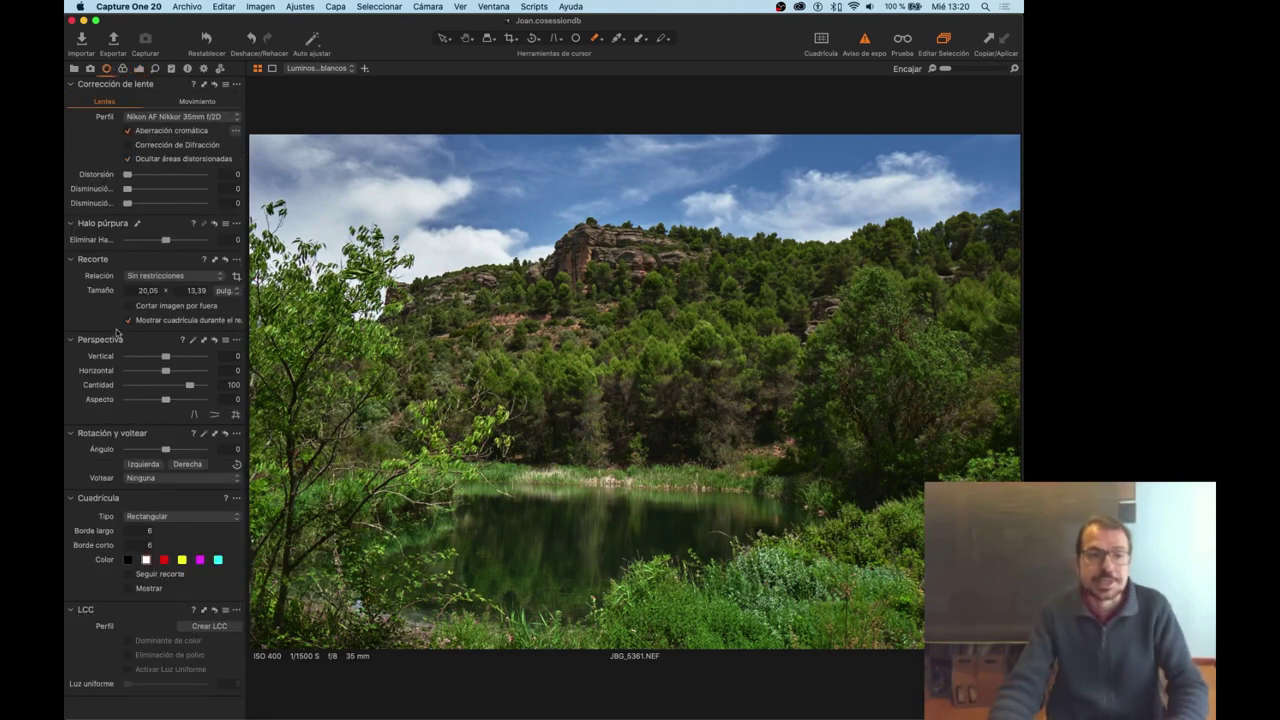
pyautogui.click(123, 68)
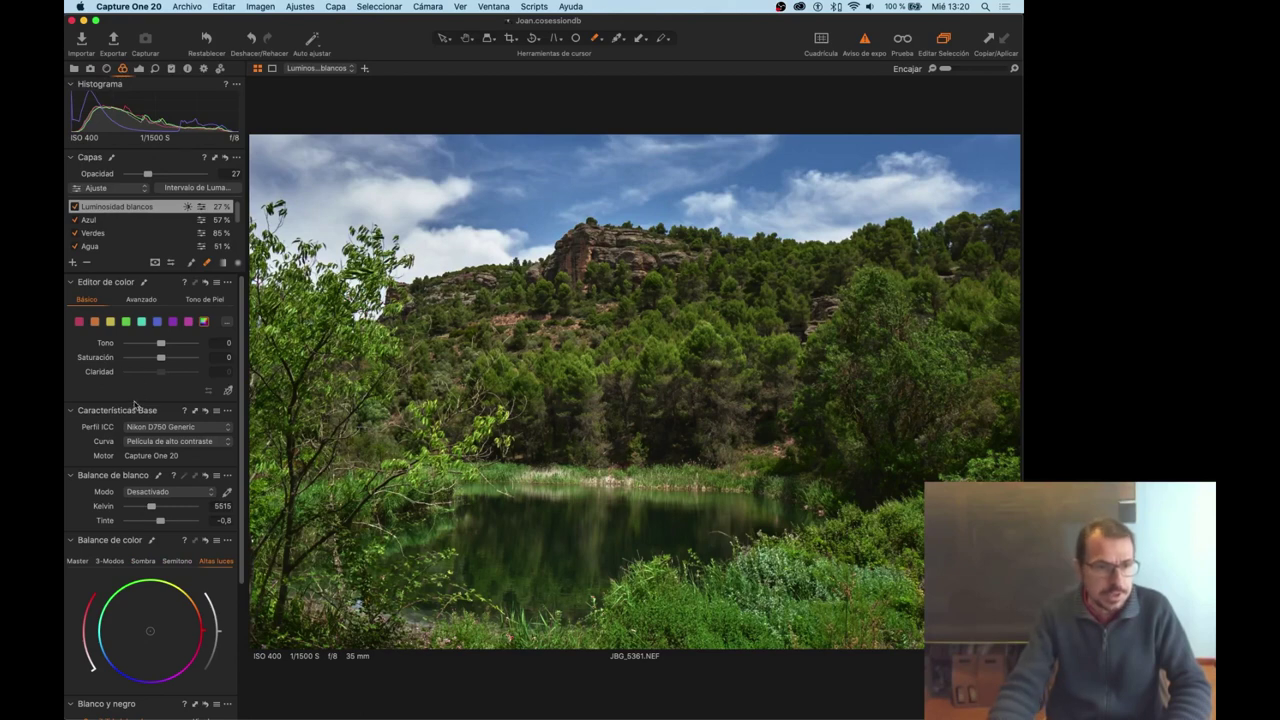
pyautogui.scroll(-1, 138, 425)
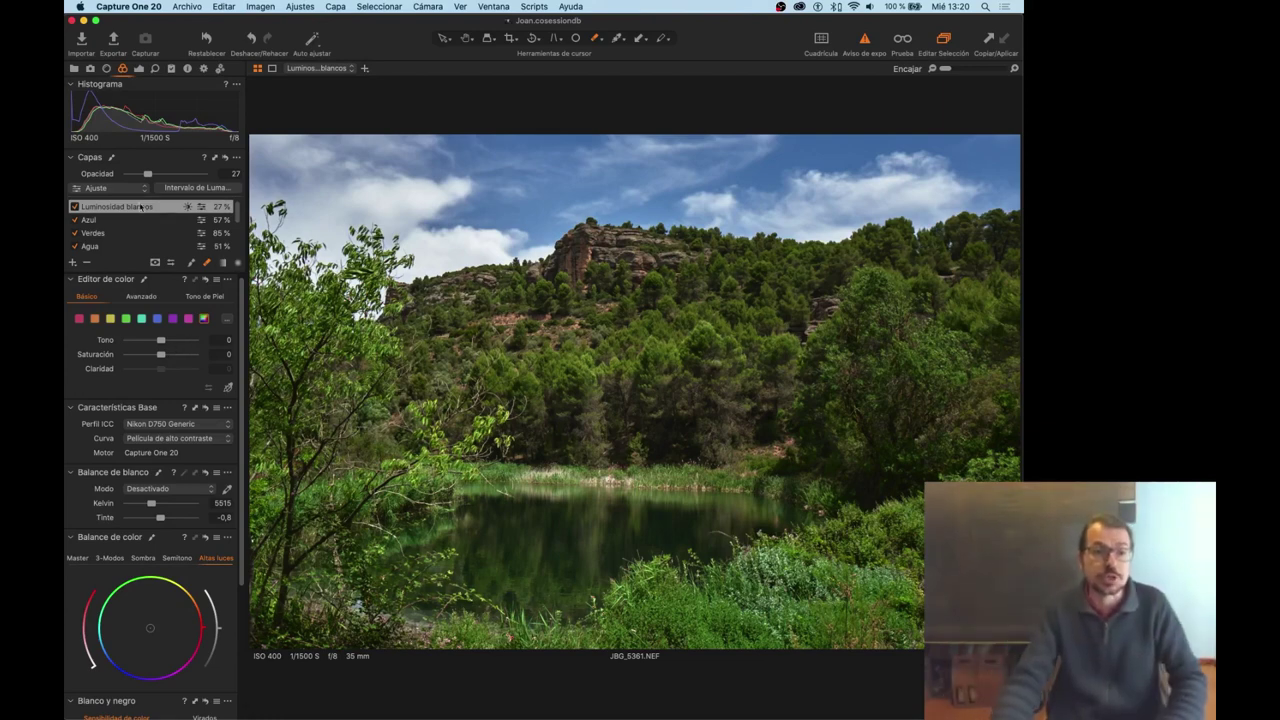
pyautogui.scroll(-2, 130, 222)
pyautogui.scroll(-2, 113, 239)
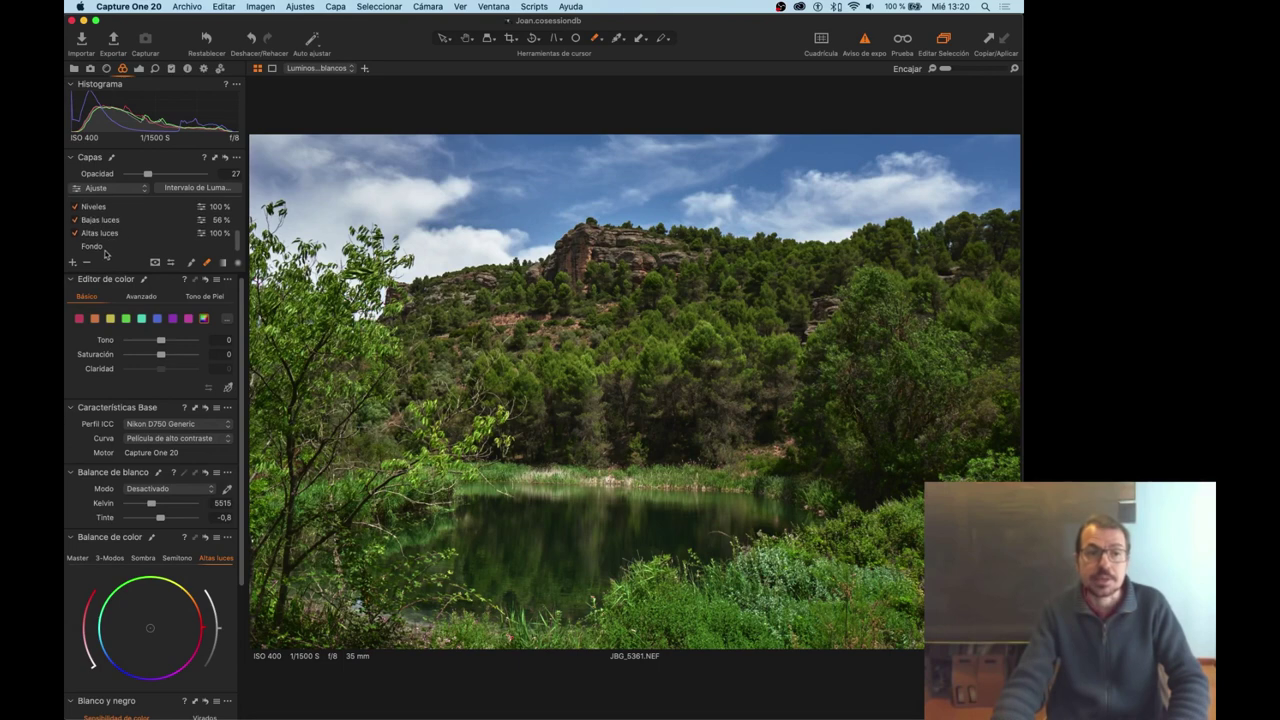
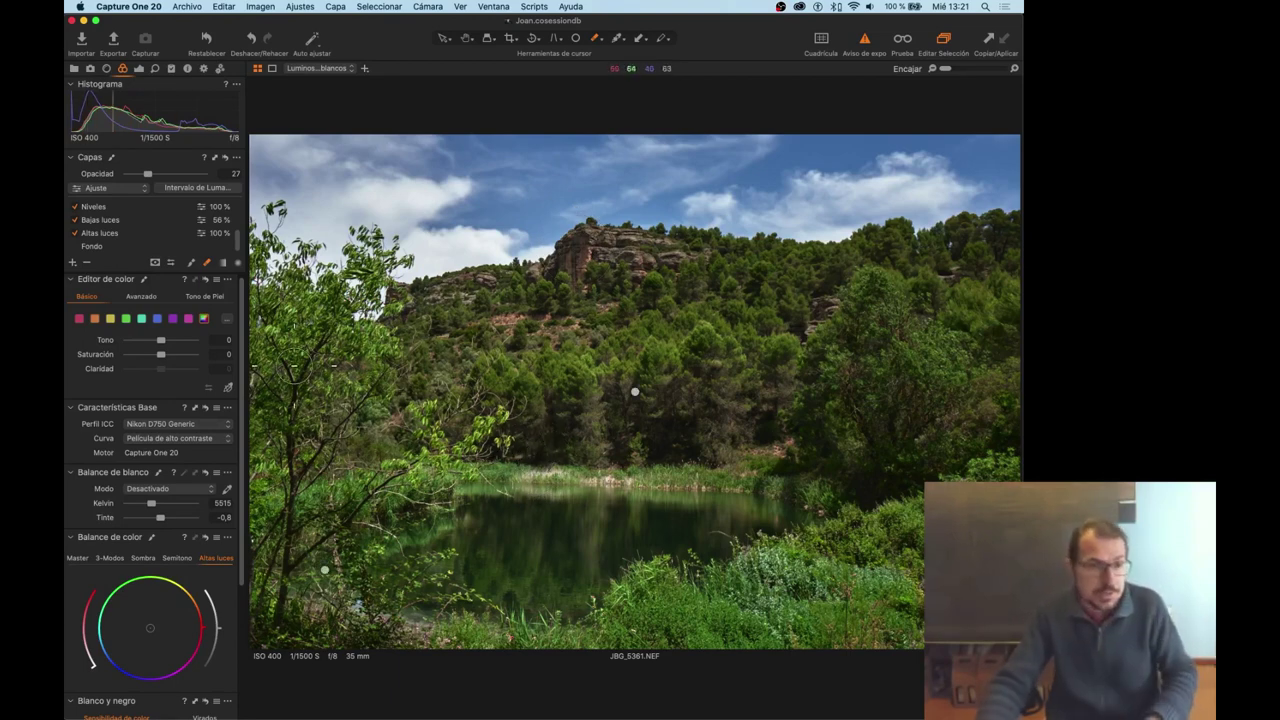
# Select the Fondo layer and bring up the Exposure tab's Clarity tool.
pyautogui.click(110, 246)
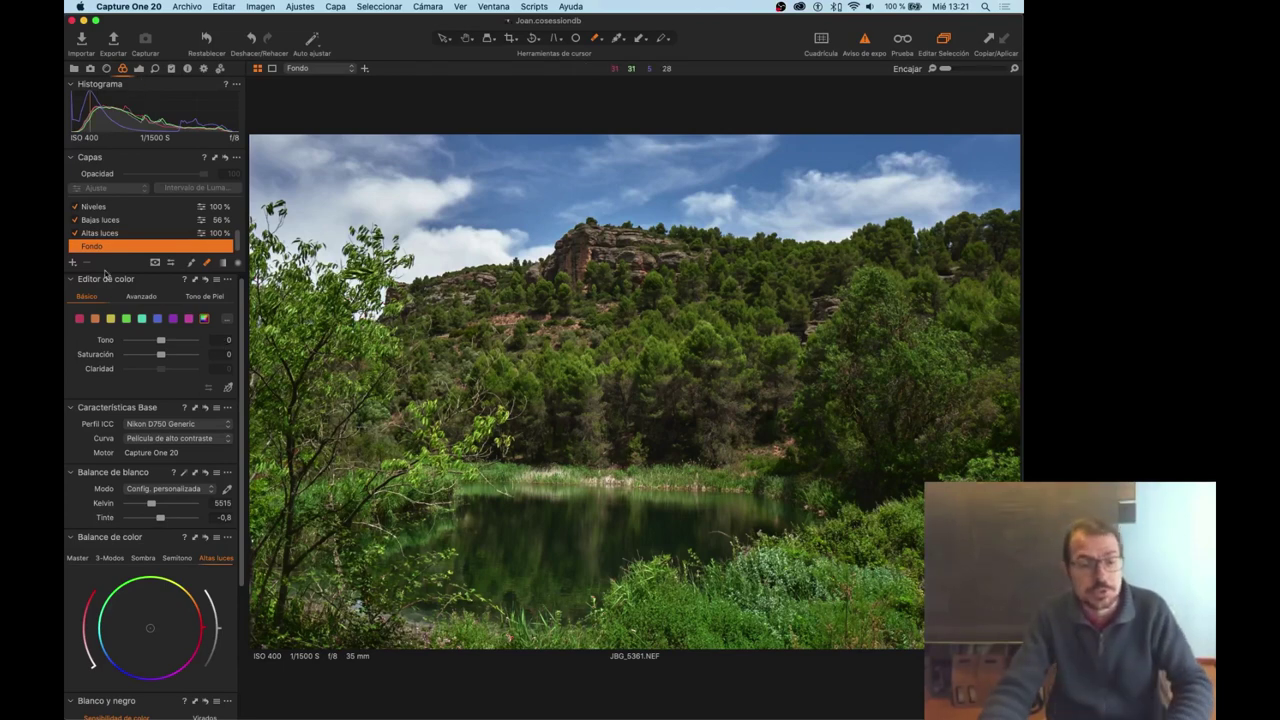
pyautogui.click(140, 69)
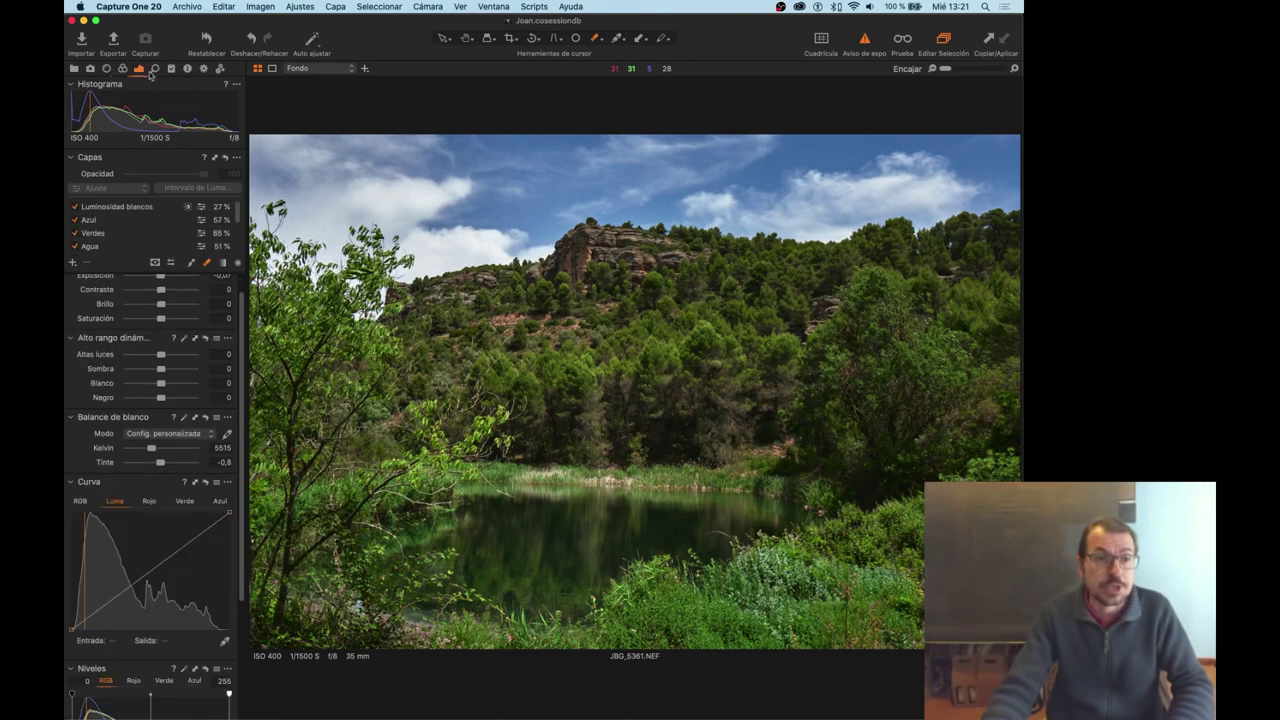
pyautogui.scroll(-5, 172, 307)
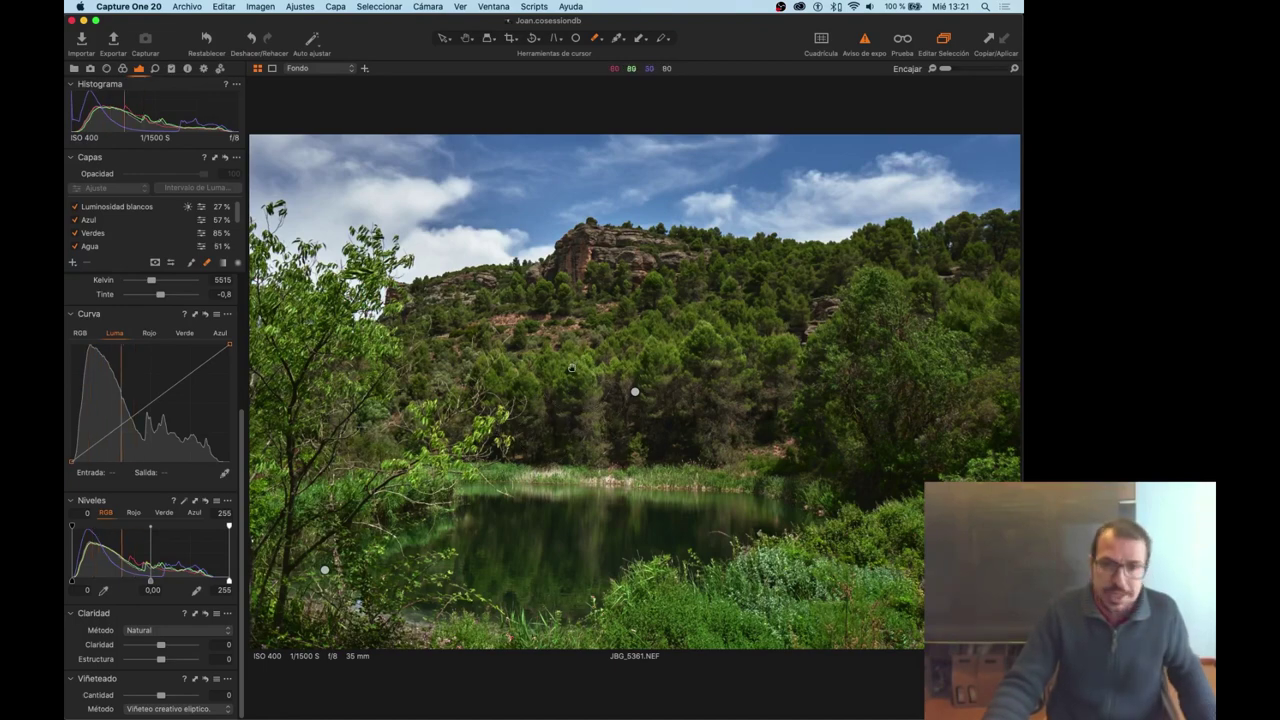
# At 100% zoom, preview maximum Clarity Structure on Fondo, then settle it at 29.
pyautogui.press('z')
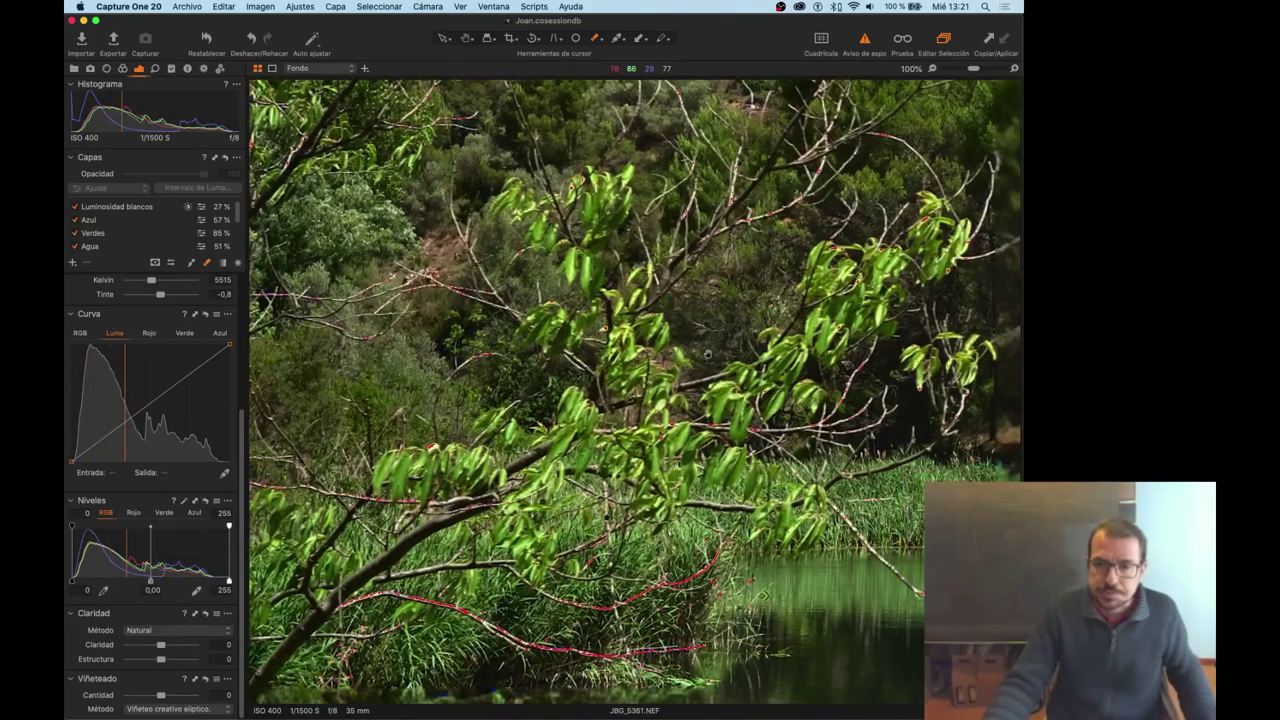
pyautogui.scroll(-5, 707, 354)
pyautogui.hscroll(5, 707, 354)
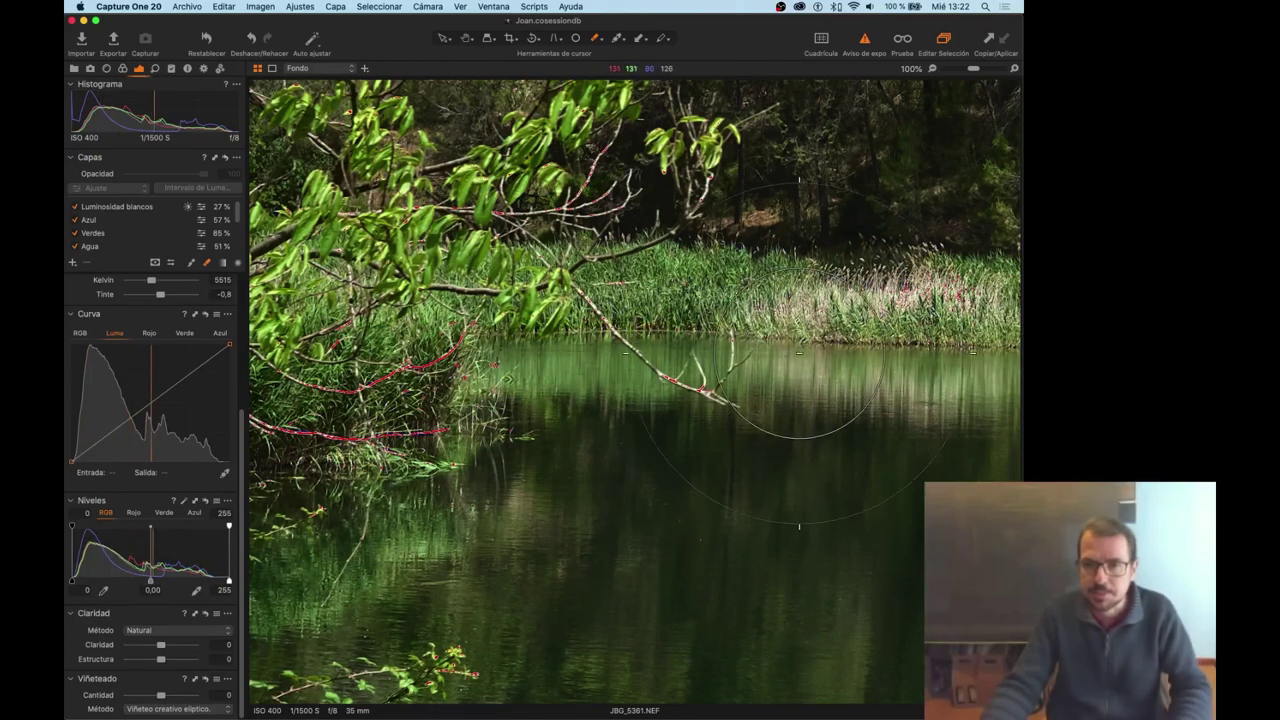
pyautogui.scroll(-3, 799, 352)
pyautogui.hscroll(4, 799, 352)
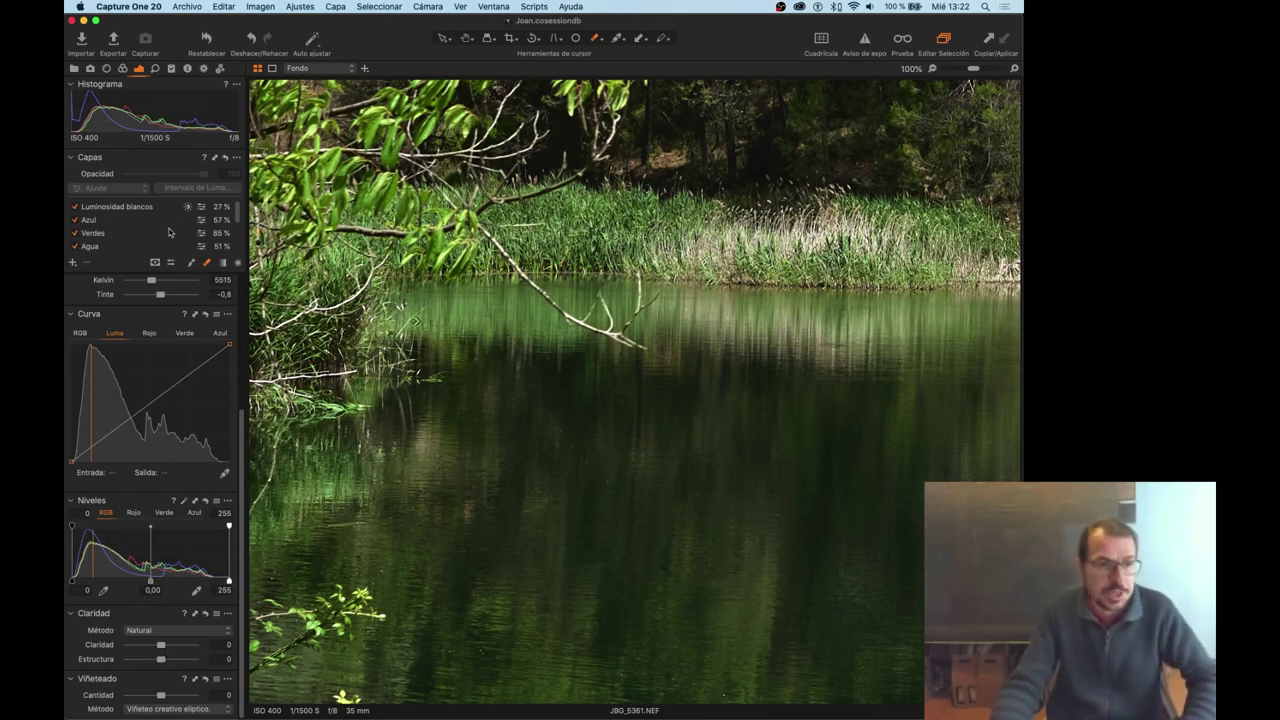
pyautogui.scroll(-3, 157, 237)
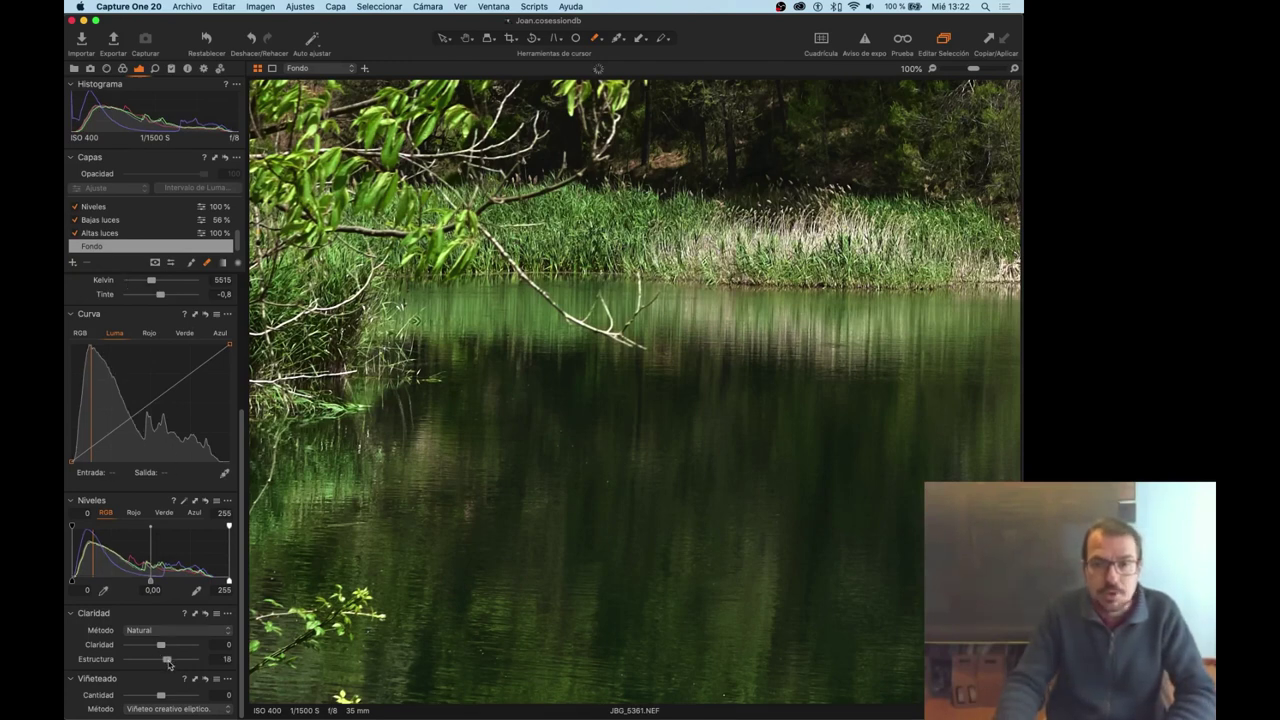
pyautogui.moveTo(177, 660); pyautogui.dragTo(208, 658)
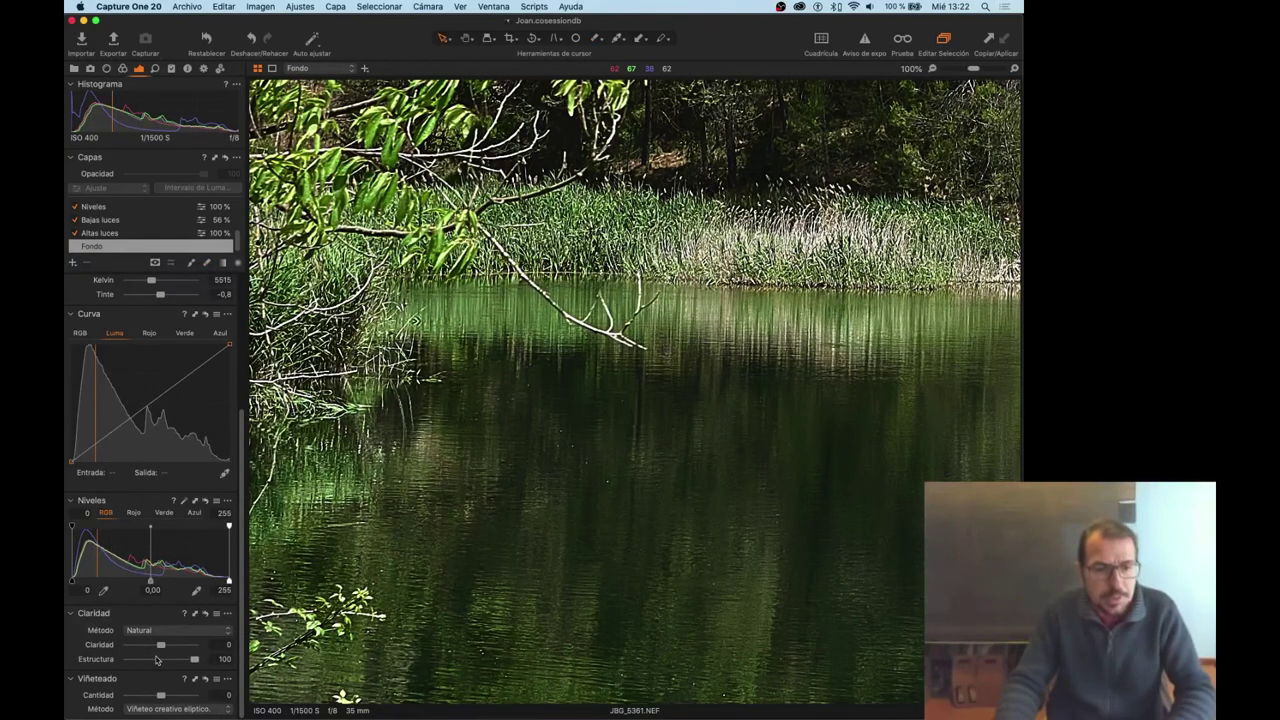
pyautogui.moveTo(196, 661); pyautogui.dragTo(168, 662)
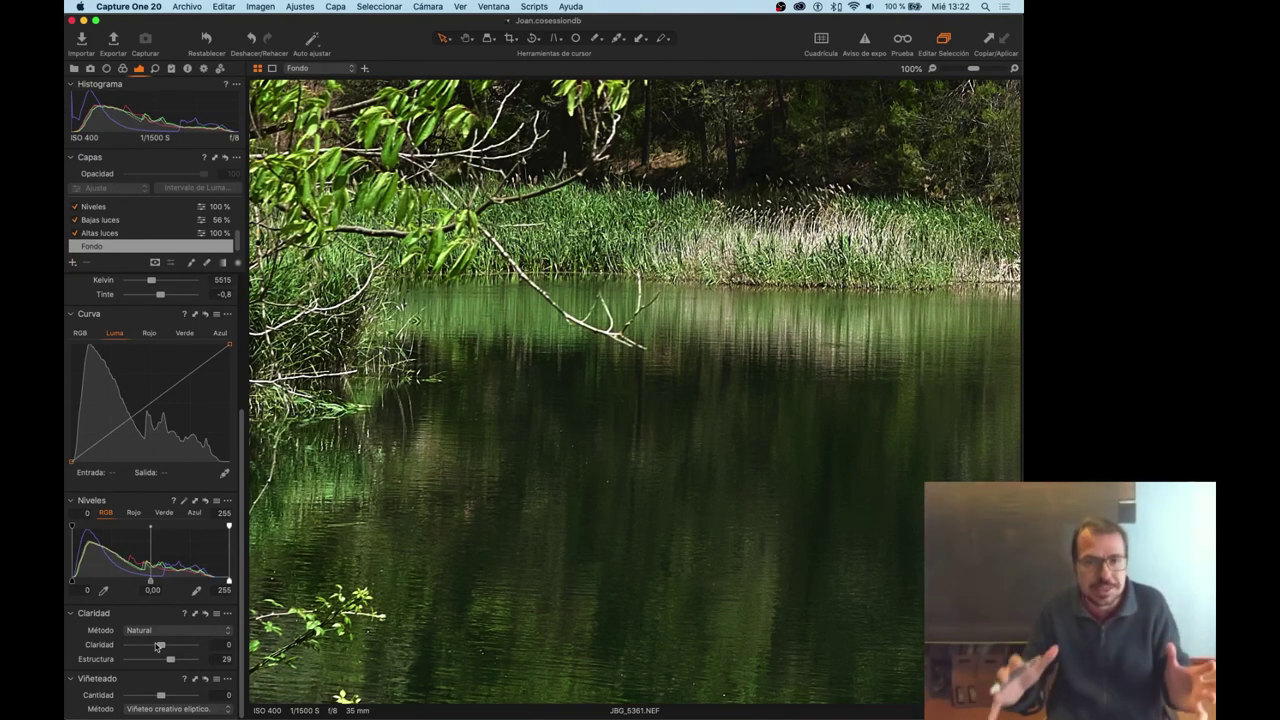
# Fit the whole lake photo in the viewer and scroll through every layer in the Layers list.
pyautogui.click(463, 457)
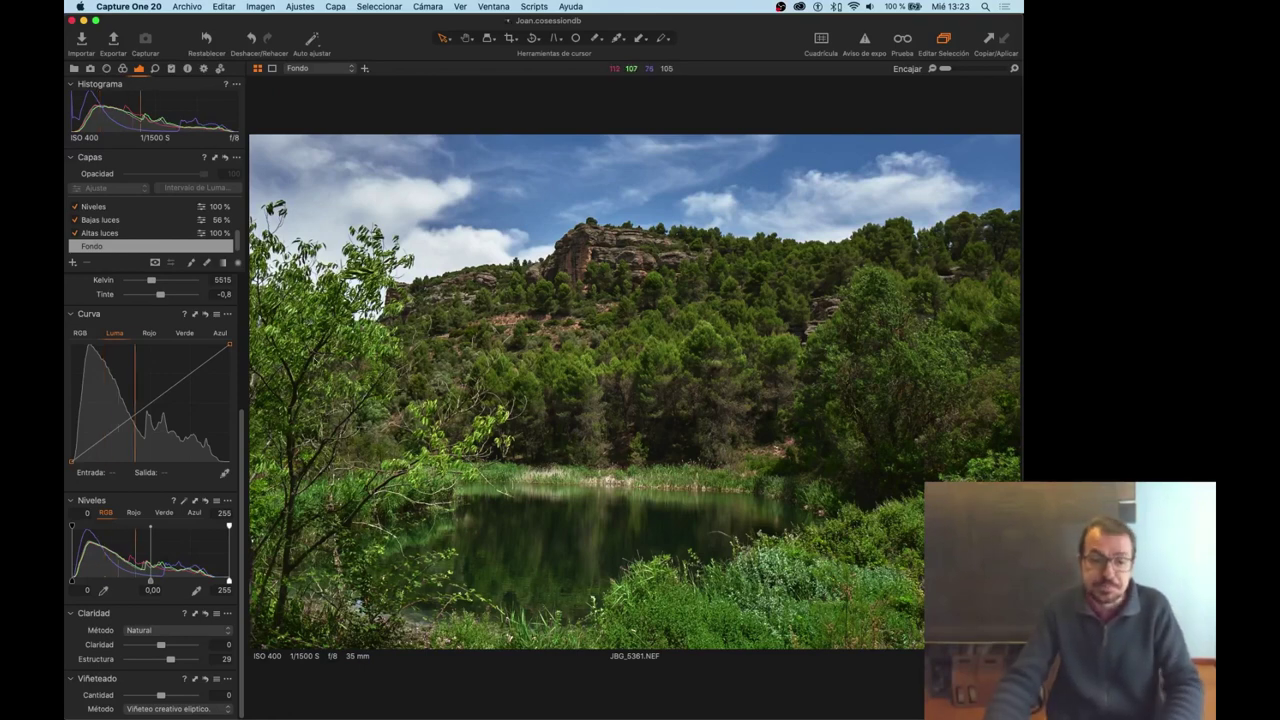
pyautogui.scroll(2, 93, 248)
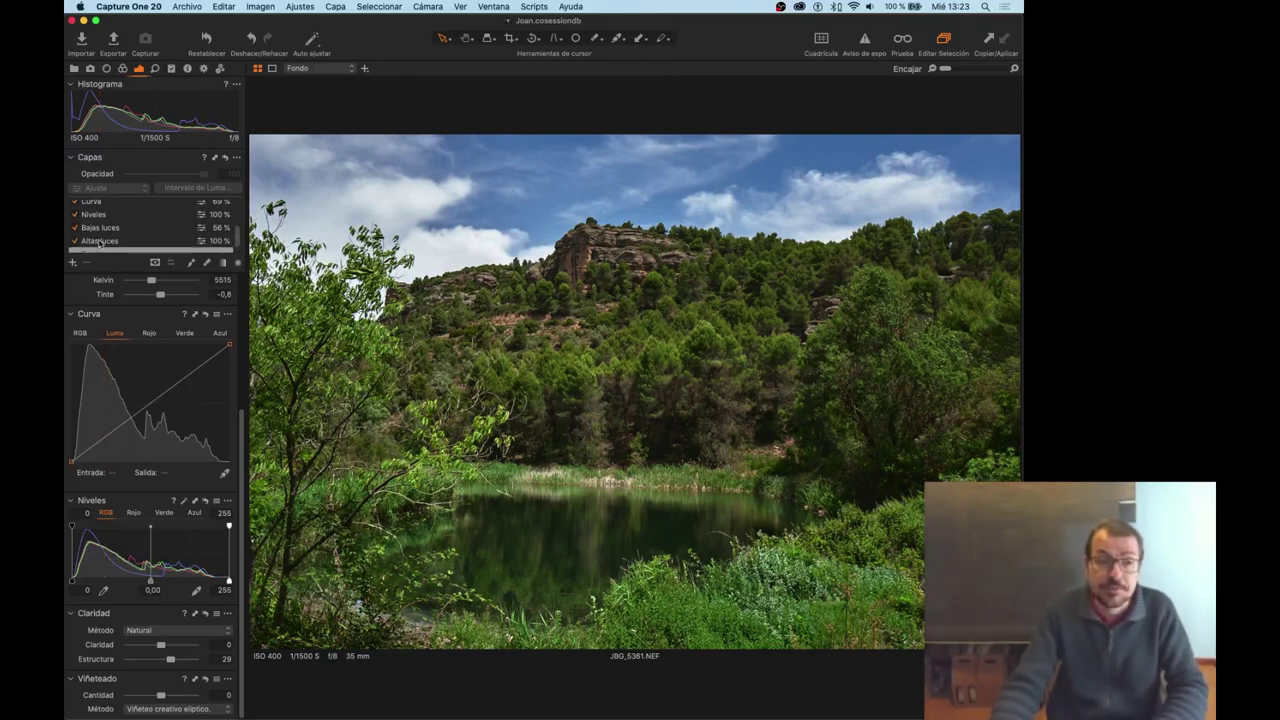
pyautogui.scroll(1, 88, 250)
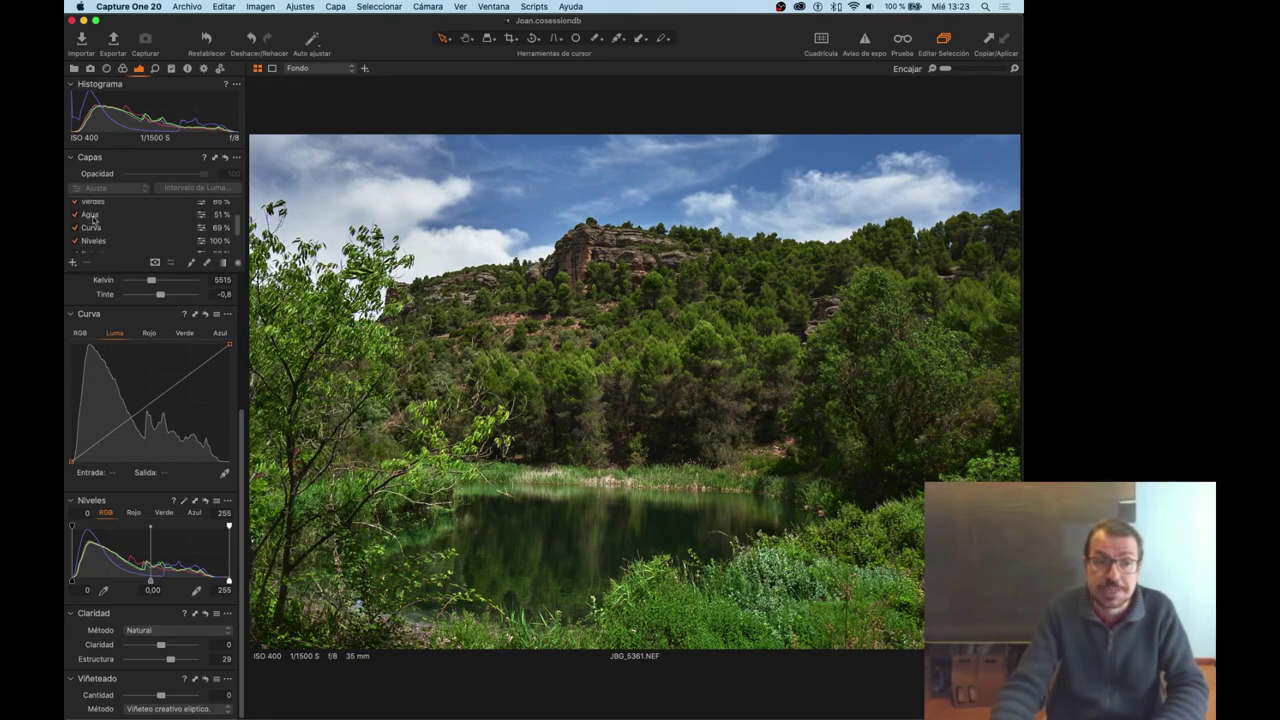
pyautogui.scroll(1, 88, 252)
pyautogui.scroll(-1, 92, 253)
pyautogui.scroll(-1, 91, 254)
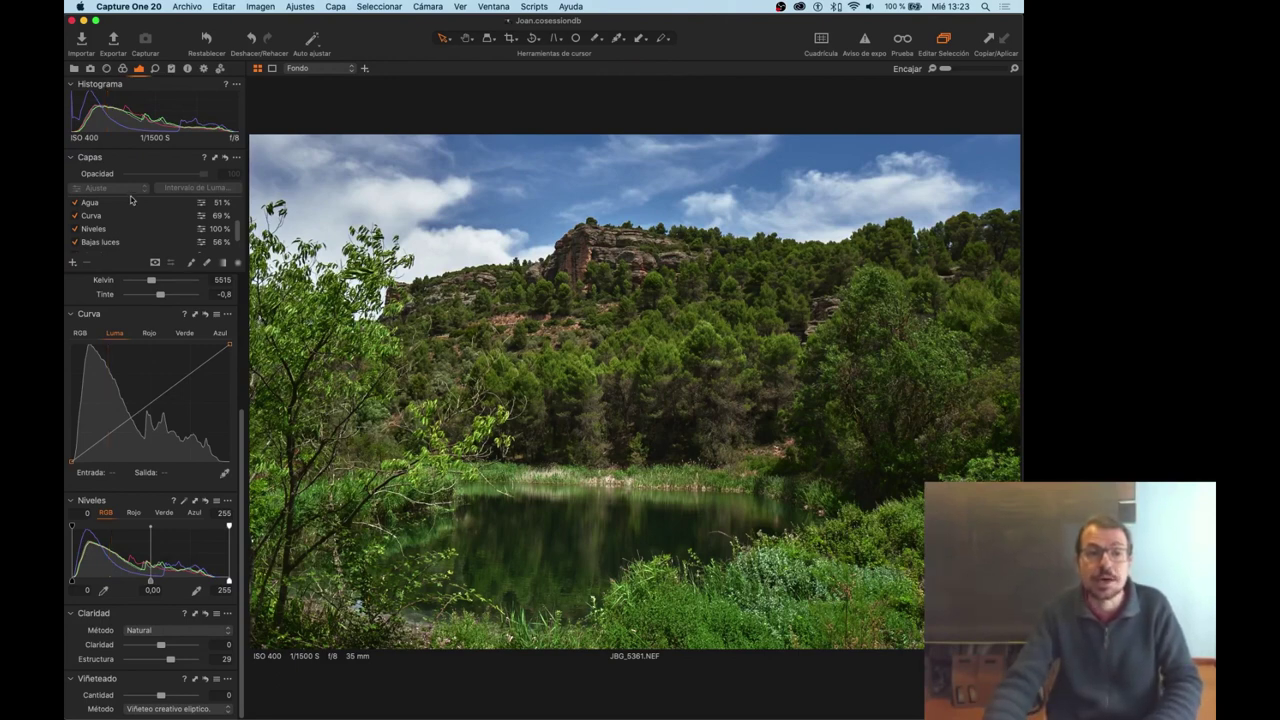
pyautogui.scroll(1, 116, 229)
pyautogui.scroll(1, 125, 236)
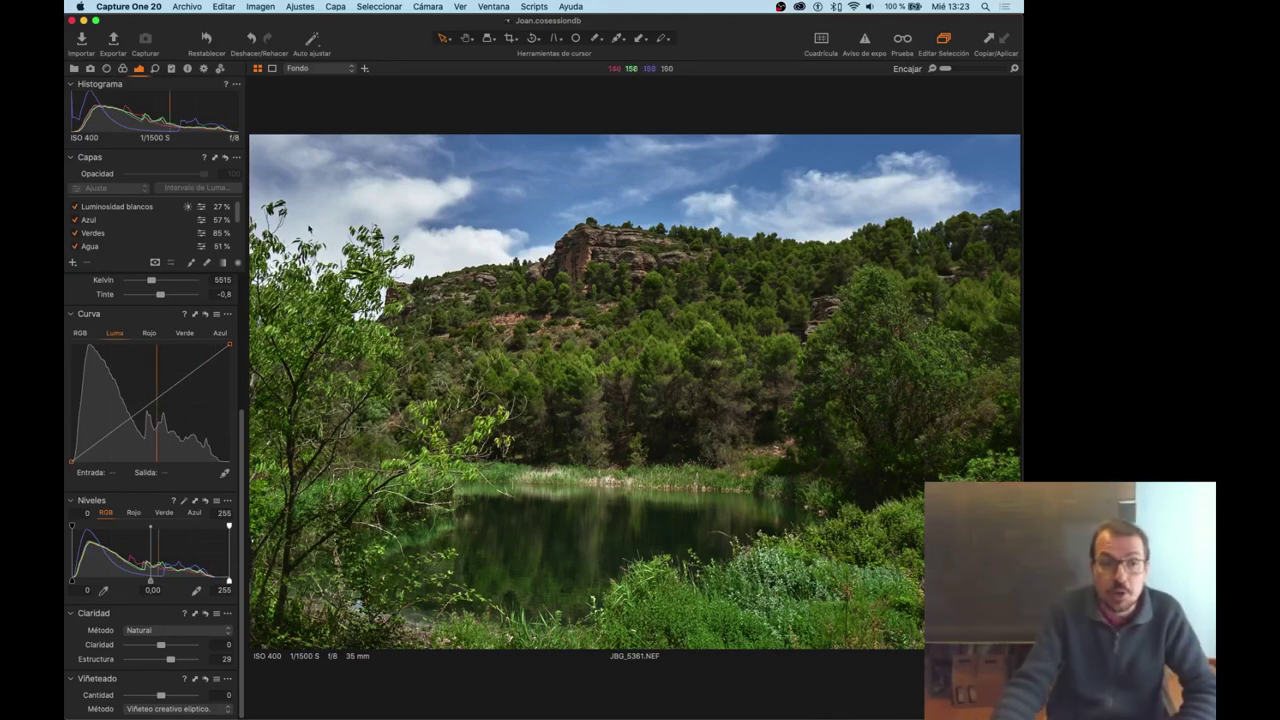
pyautogui.scroll(-2, 112, 238)
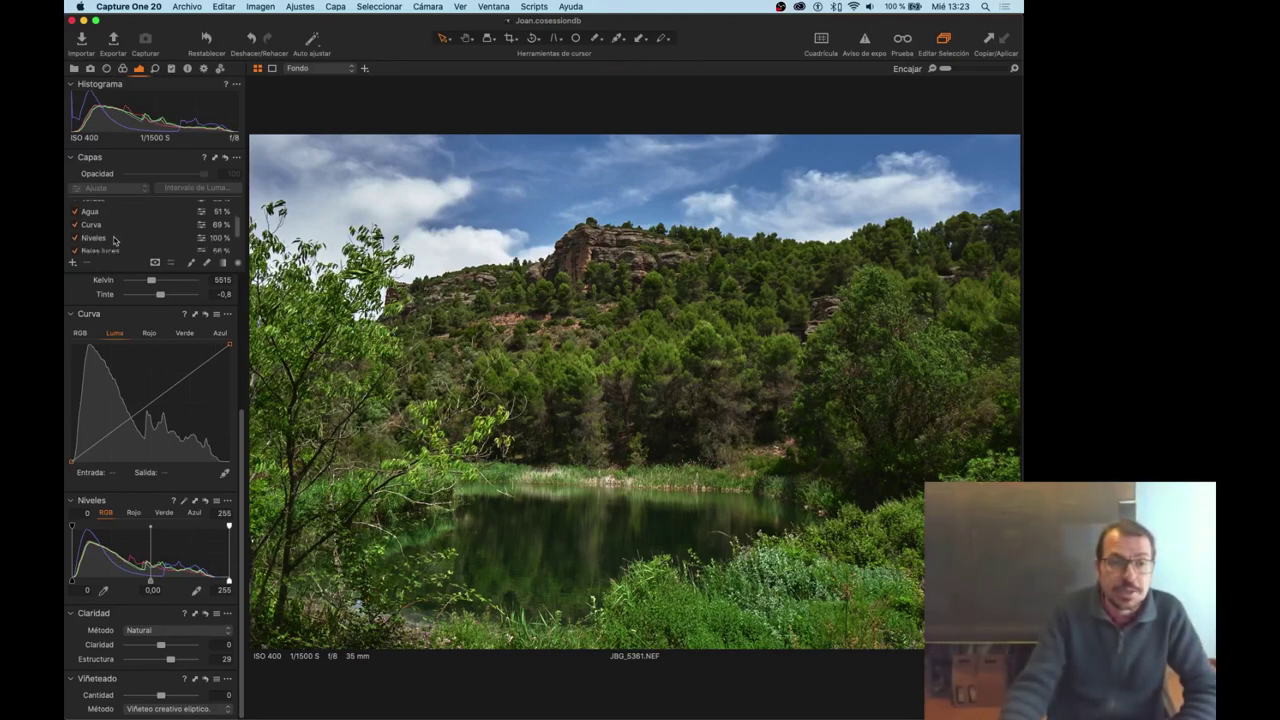
pyautogui.scroll(-2, 115, 247)
pyautogui.scroll(-1, 114, 247)
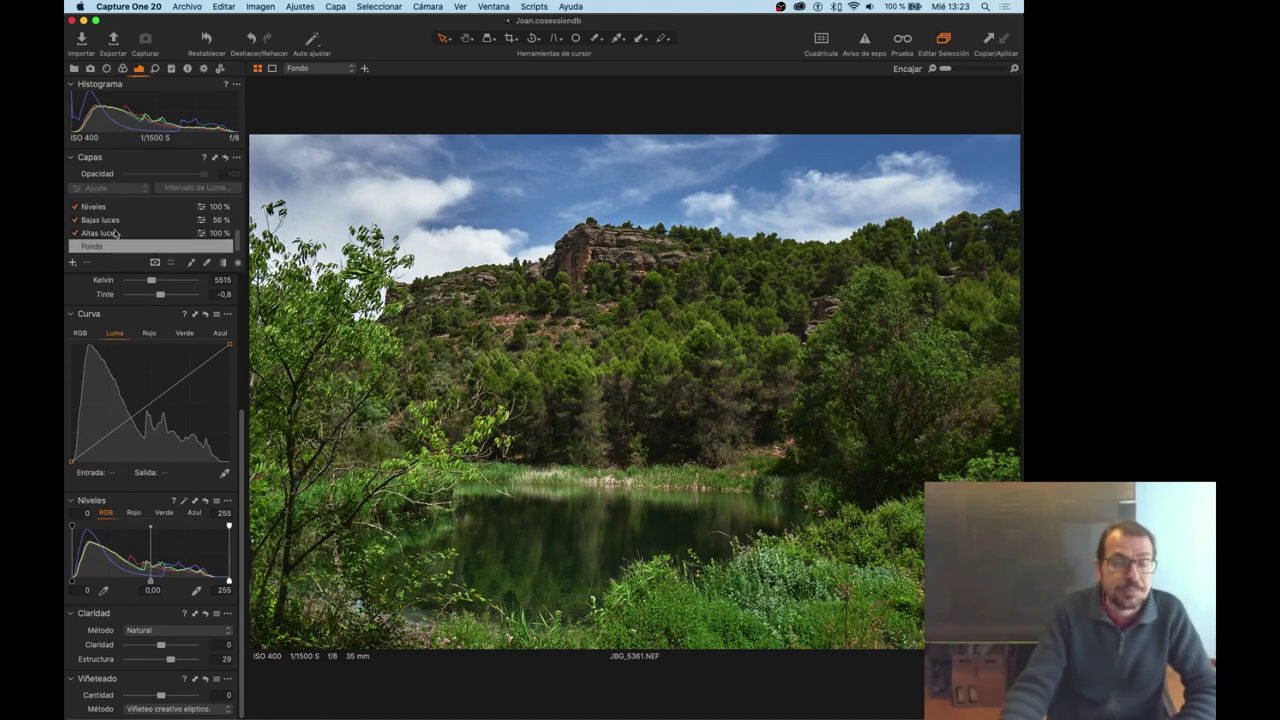
# Toggle Bajas luces and Altas luces off and on to compare, then select Altas luces.
pyautogui.click(110, 220)
pyautogui.click(73, 220)
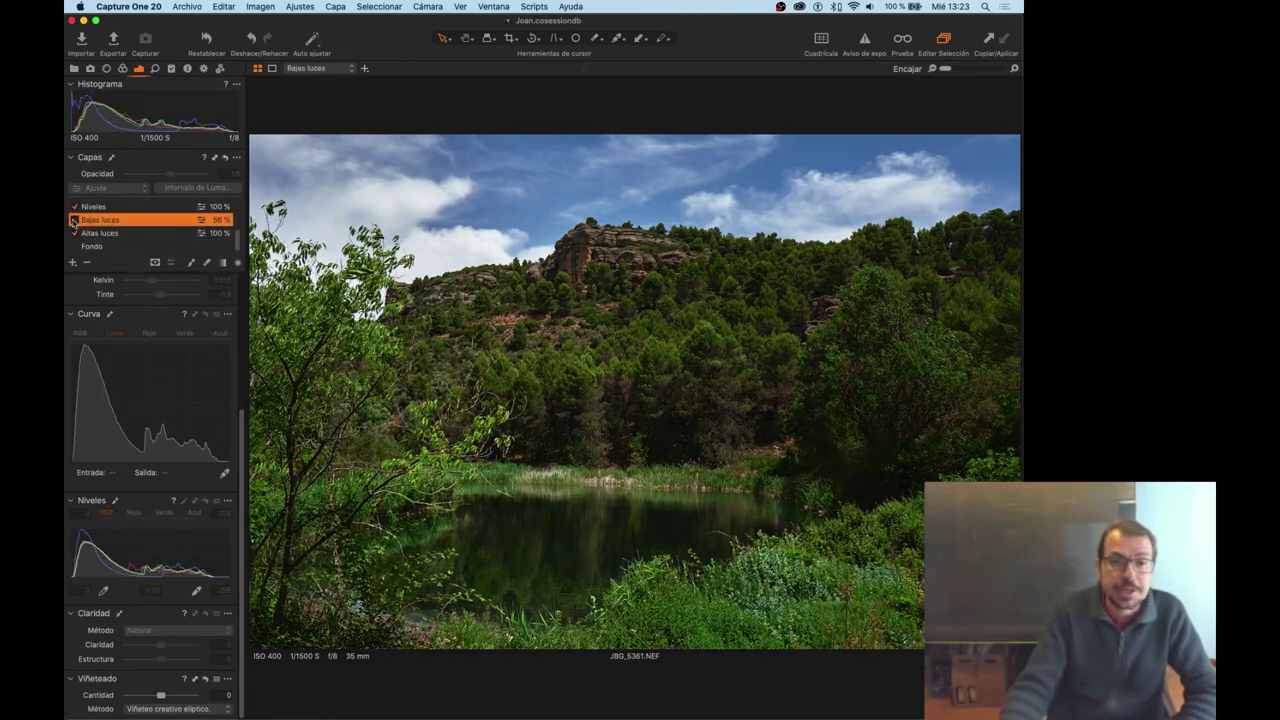
pyautogui.click(73, 220)
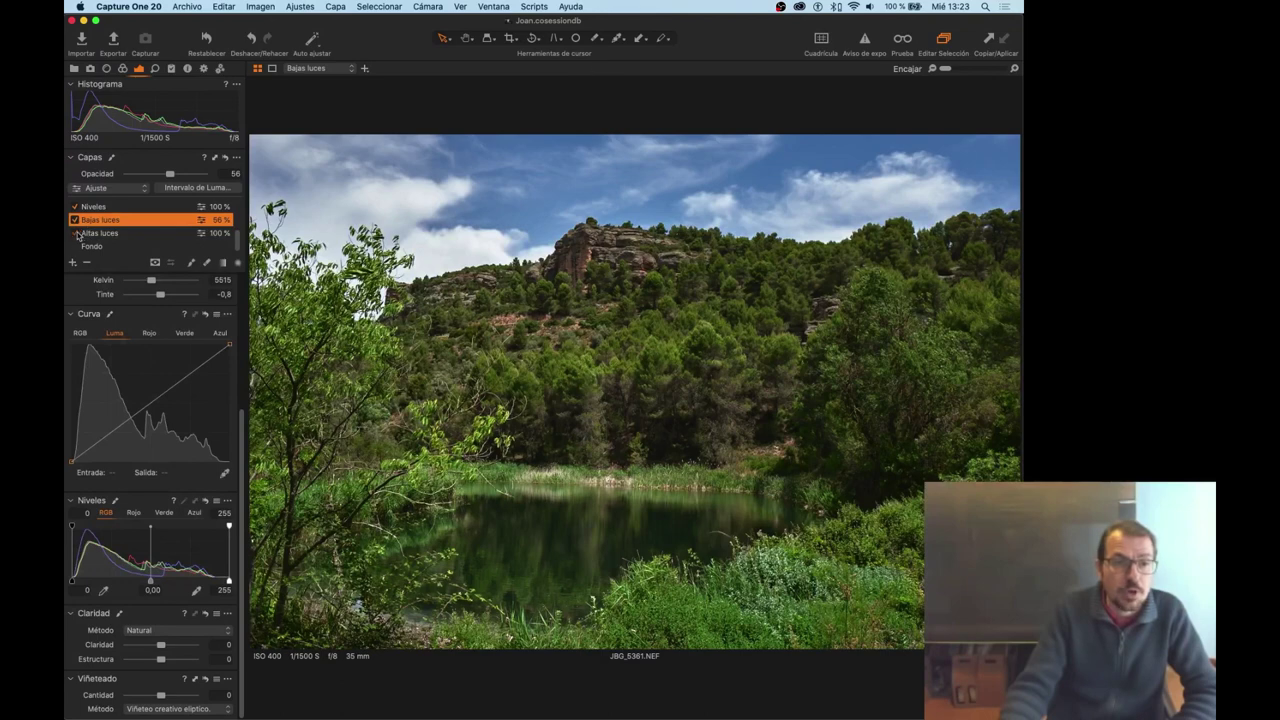
pyautogui.click(76, 233)
pyautogui.click(76, 233)
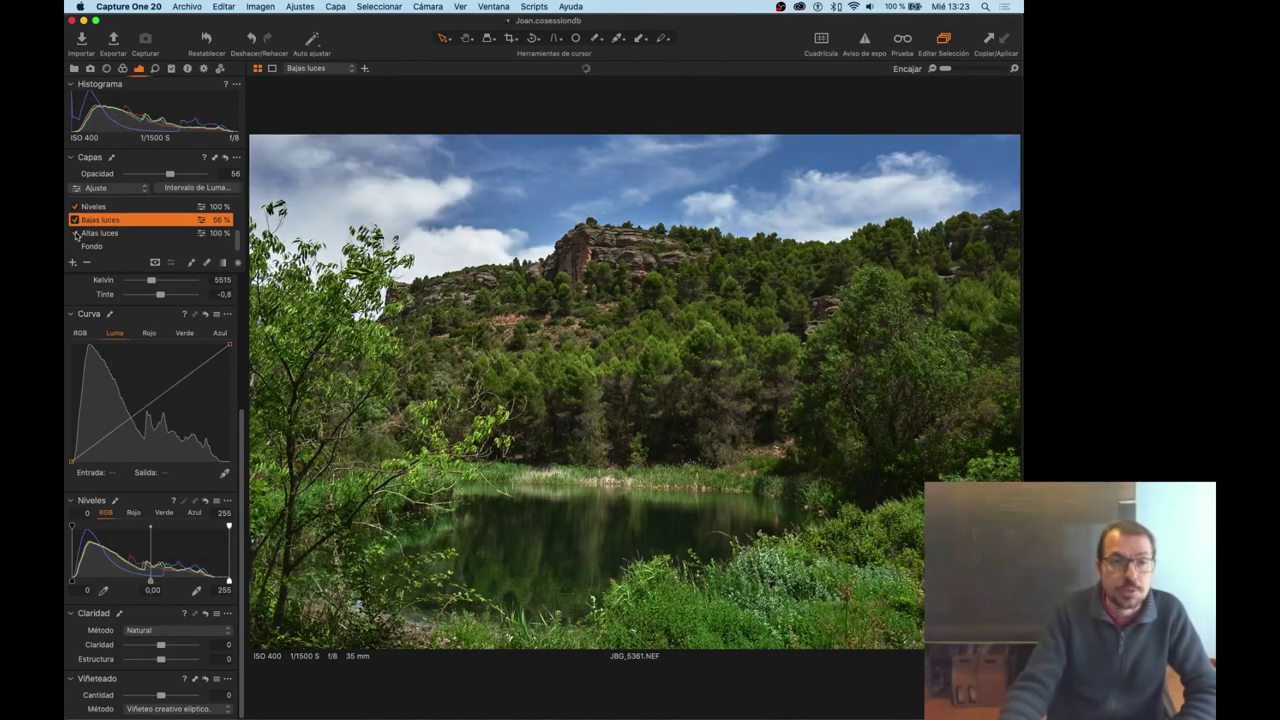
pyautogui.click(111, 234)
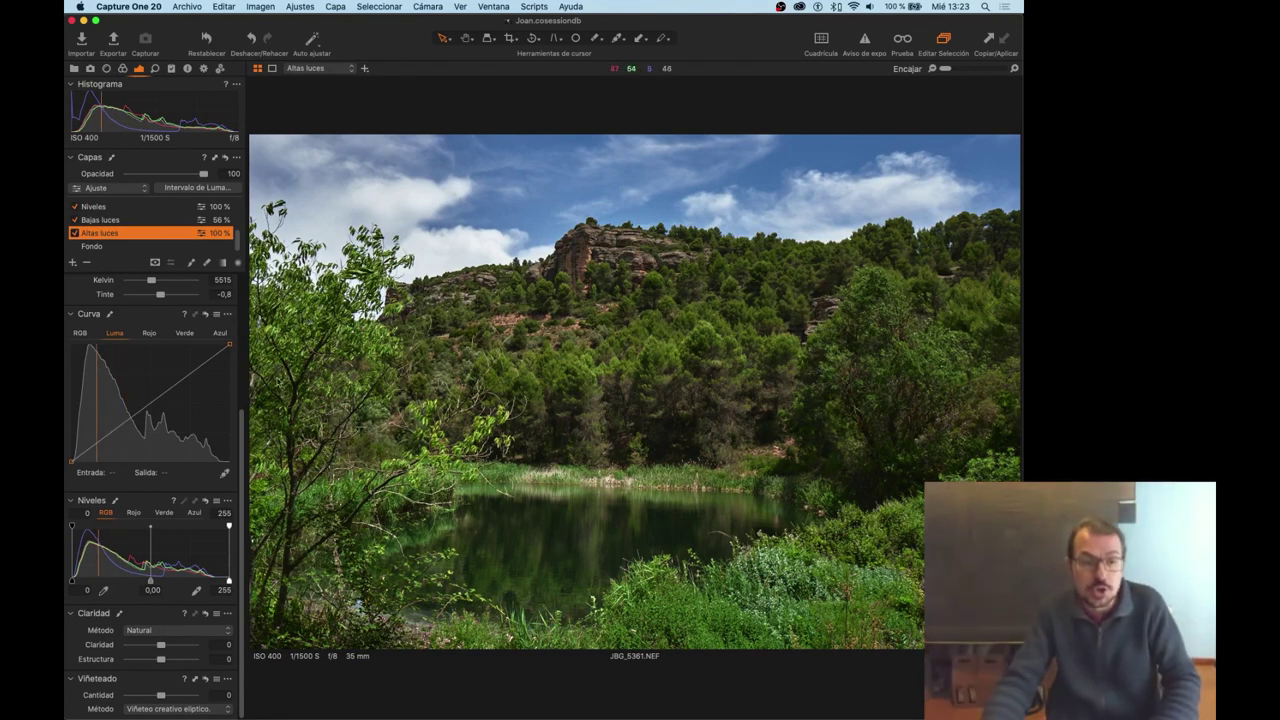
pyautogui.scroll(-1, 157, 379)
pyautogui.scroll(1, 158, 370)
pyautogui.scroll(2, 160, 350)
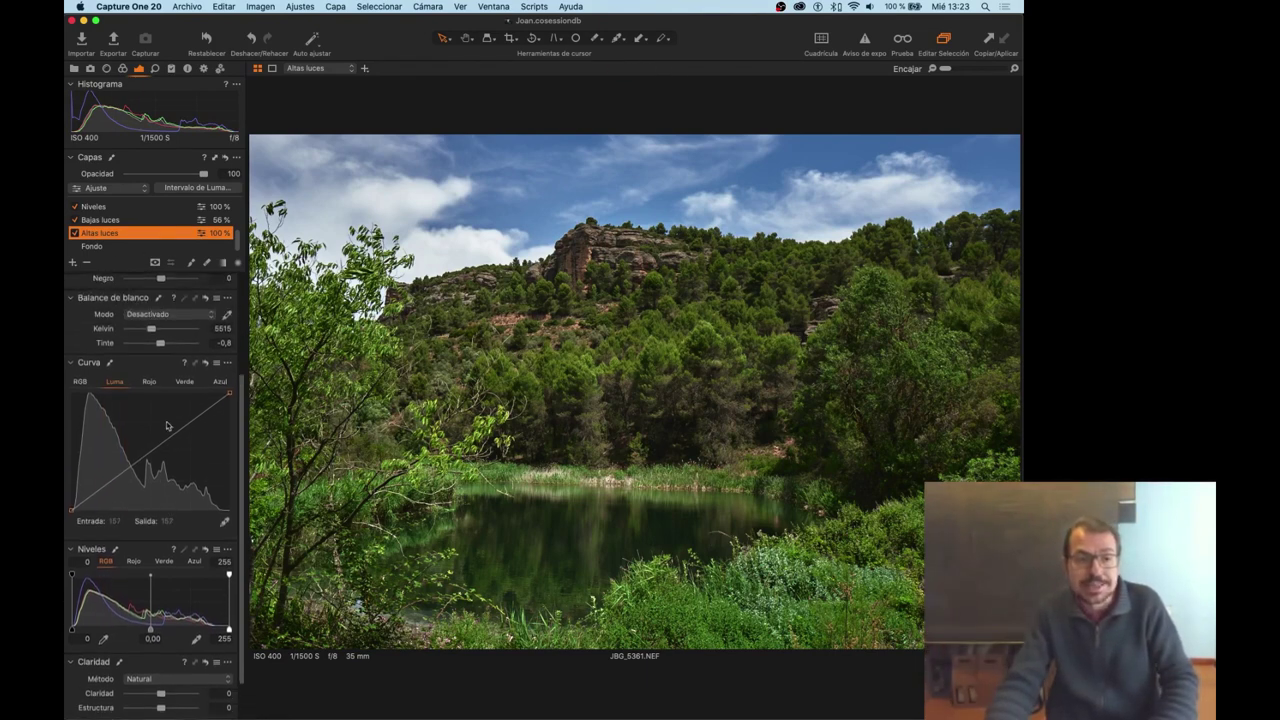
pyautogui.scroll(2, 164, 330)
pyautogui.scroll(2, 167, 312)
pyautogui.scroll(1, 168, 306)
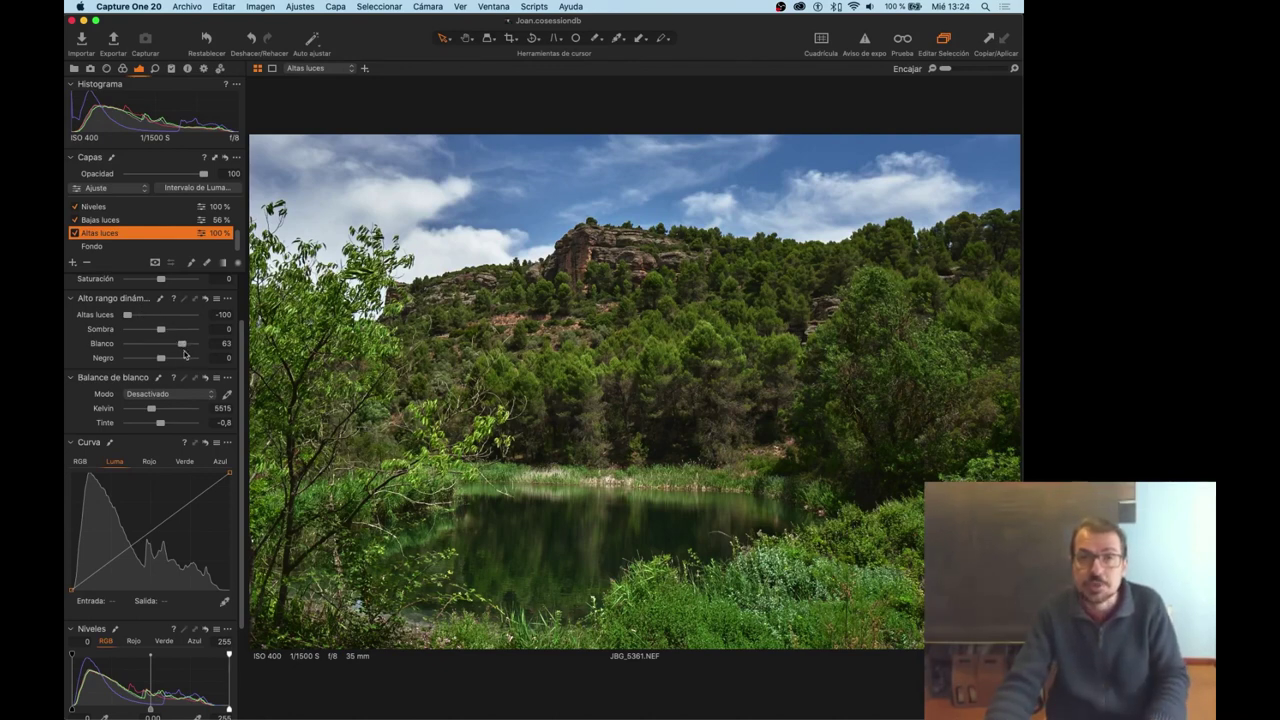
pyautogui.scroll(3, 178, 264)
pyautogui.scroll(2, 188, 254)
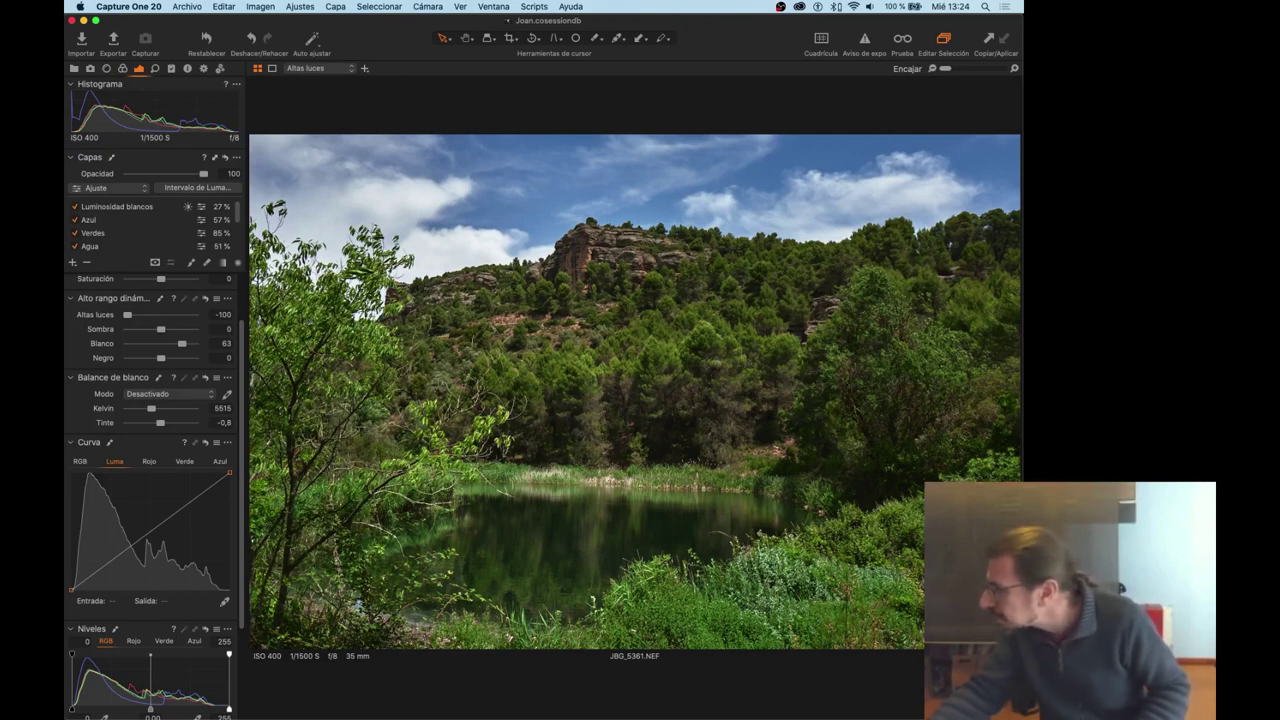
pyautogui.press('super+z')
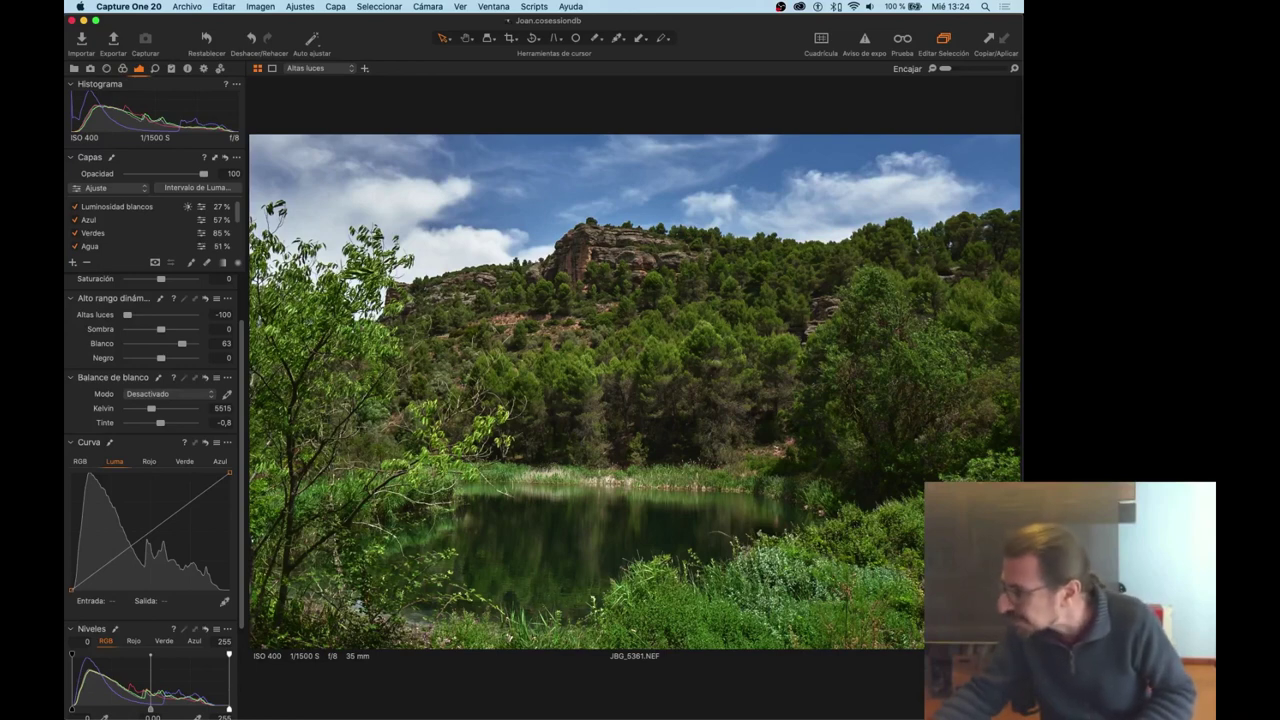